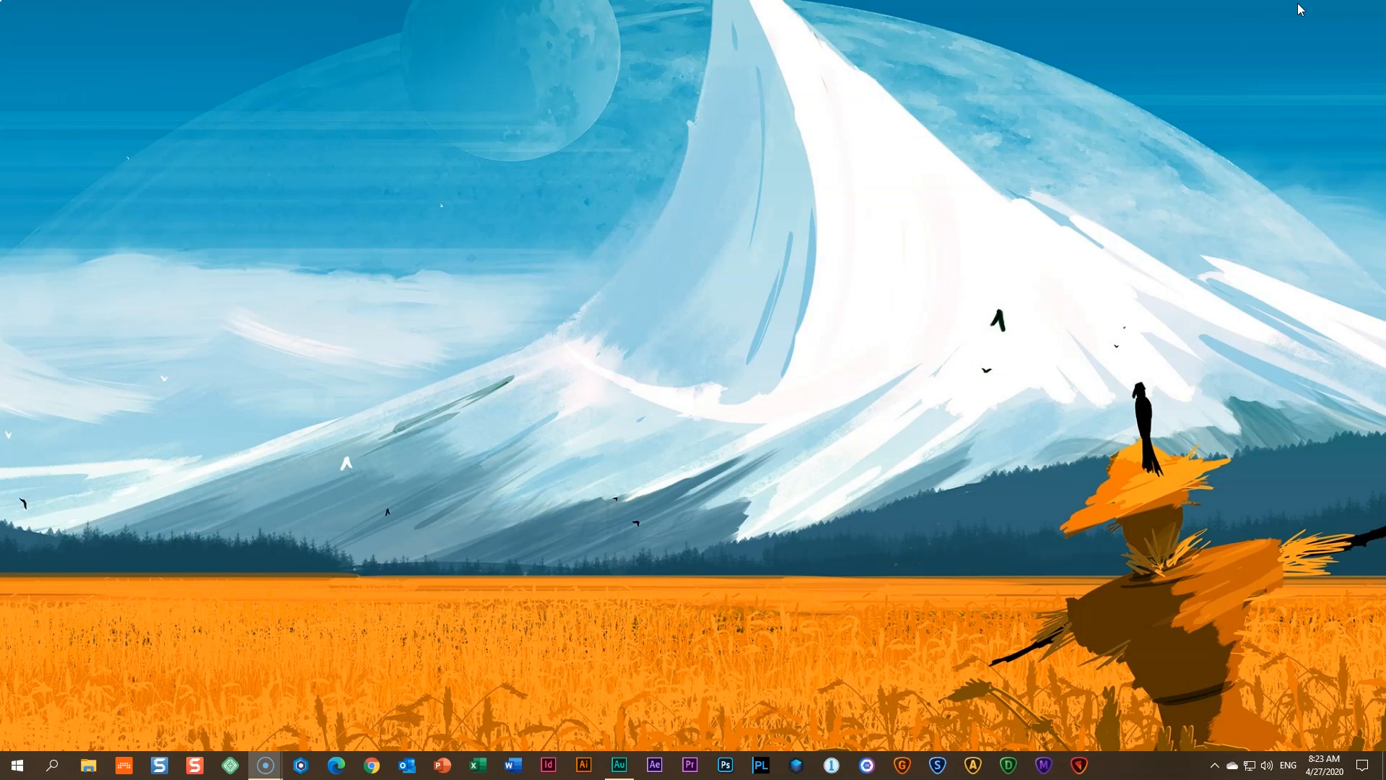
- Launch Blisk and load brizy.cloud from the address bar
click(304, 774)
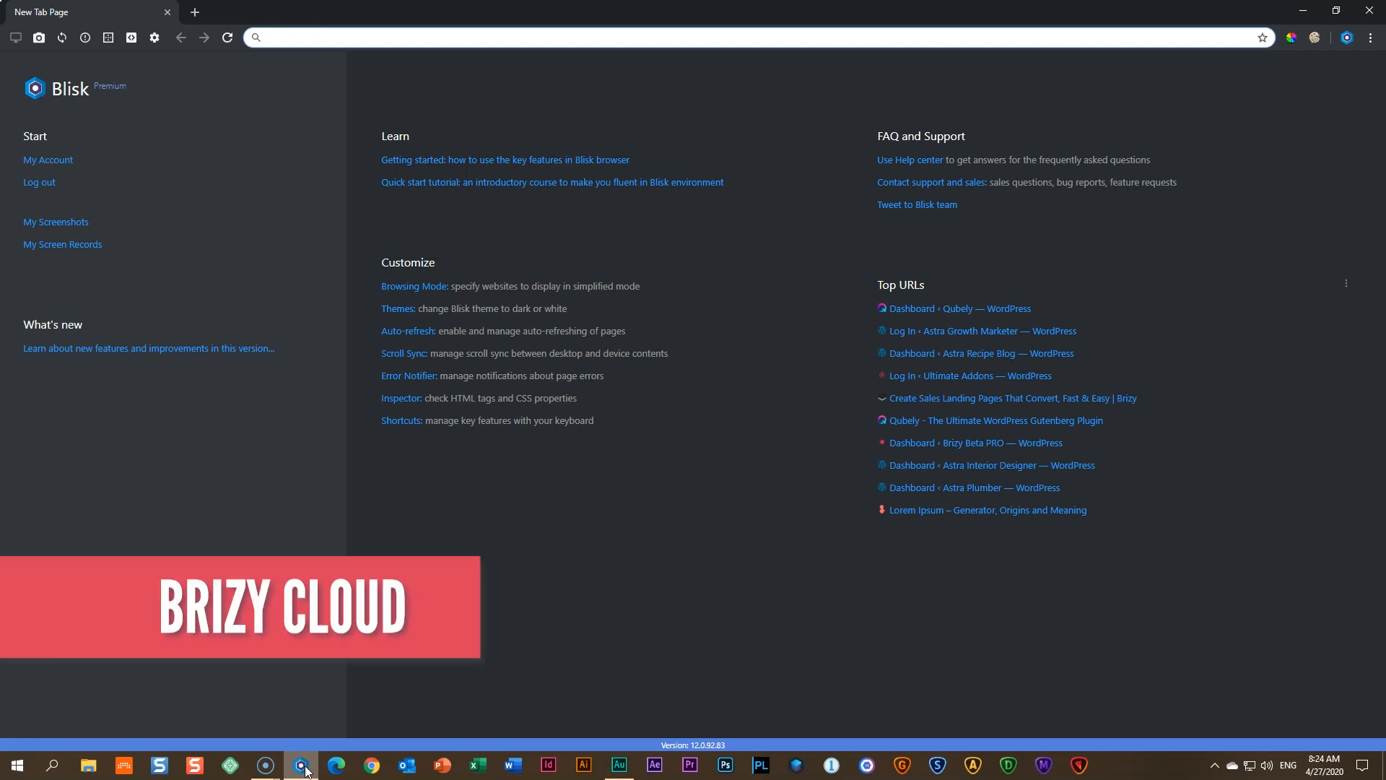
text(brizy.cloud)
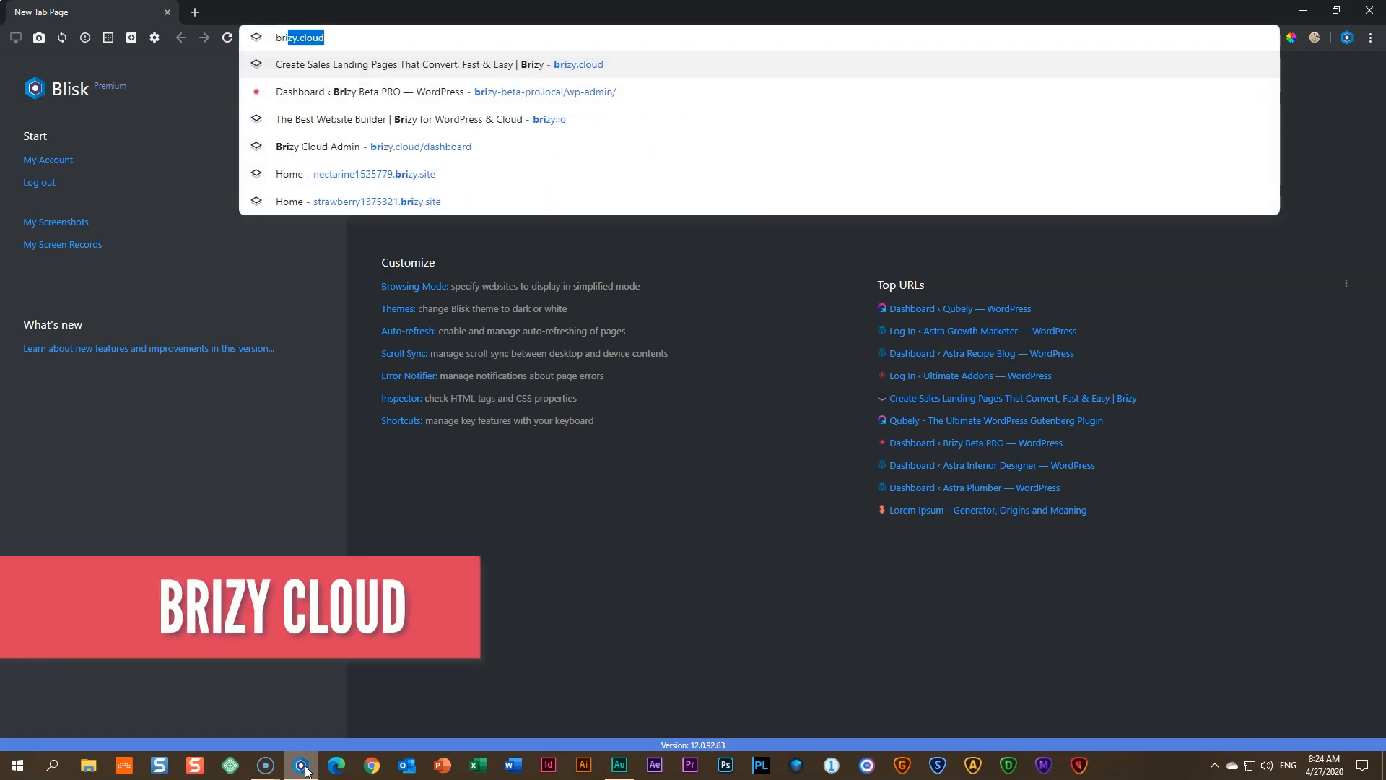
key(Return)
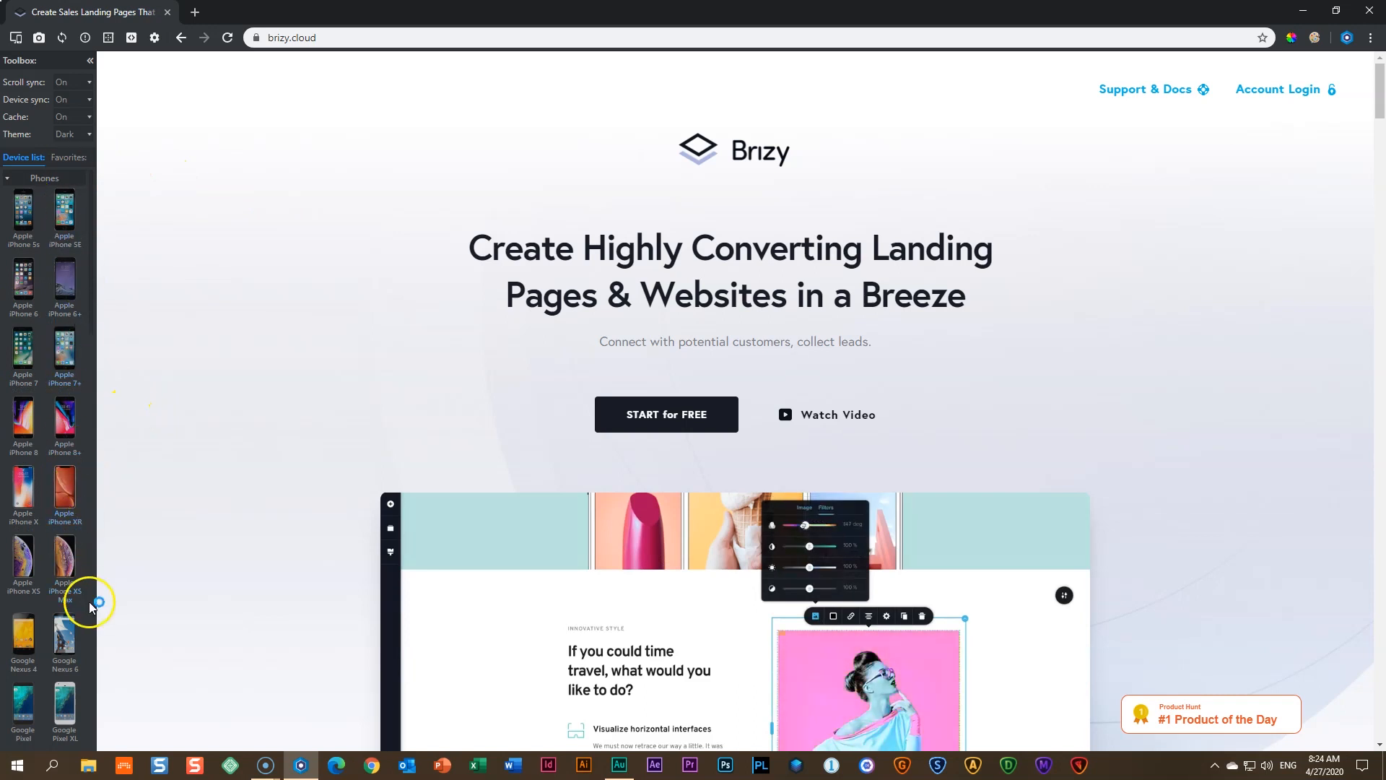
click(25, 208)
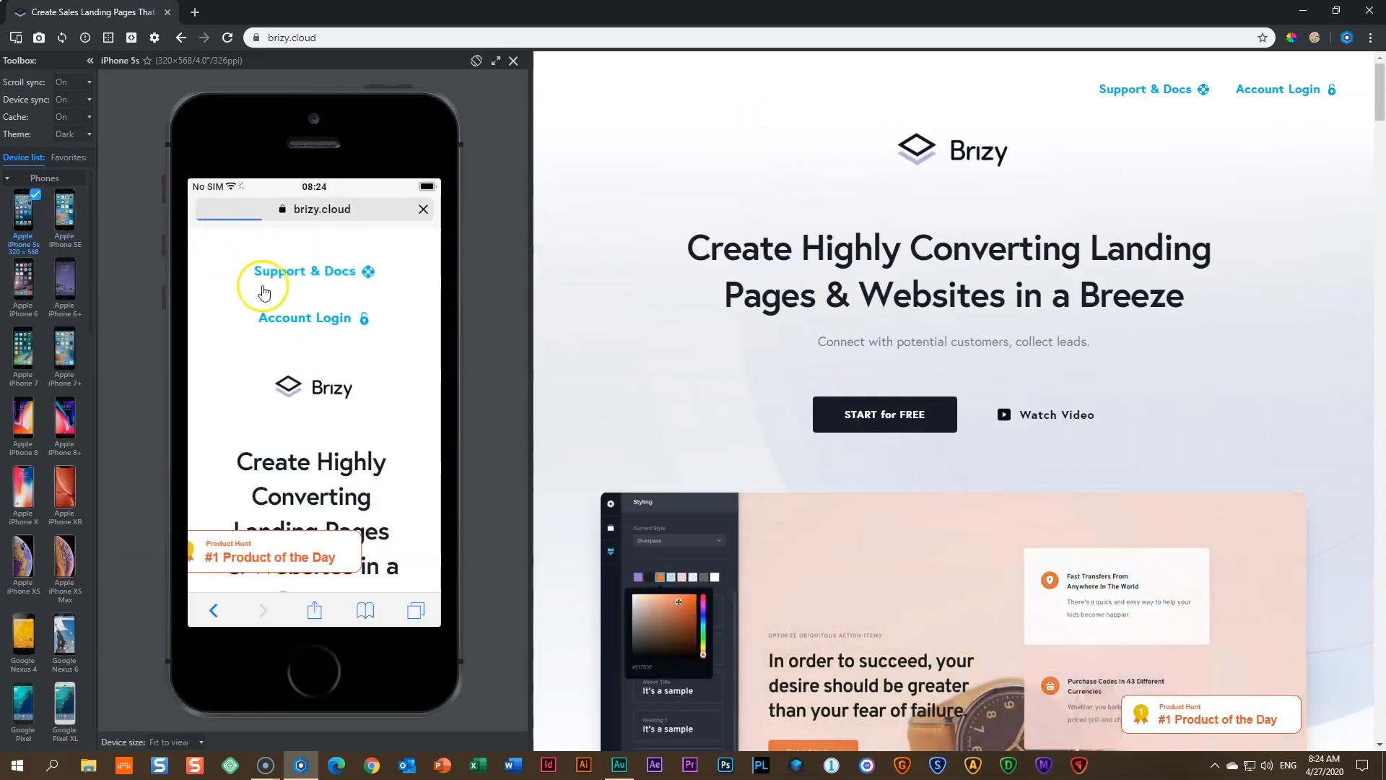
scroll(325, 318, down, 5)
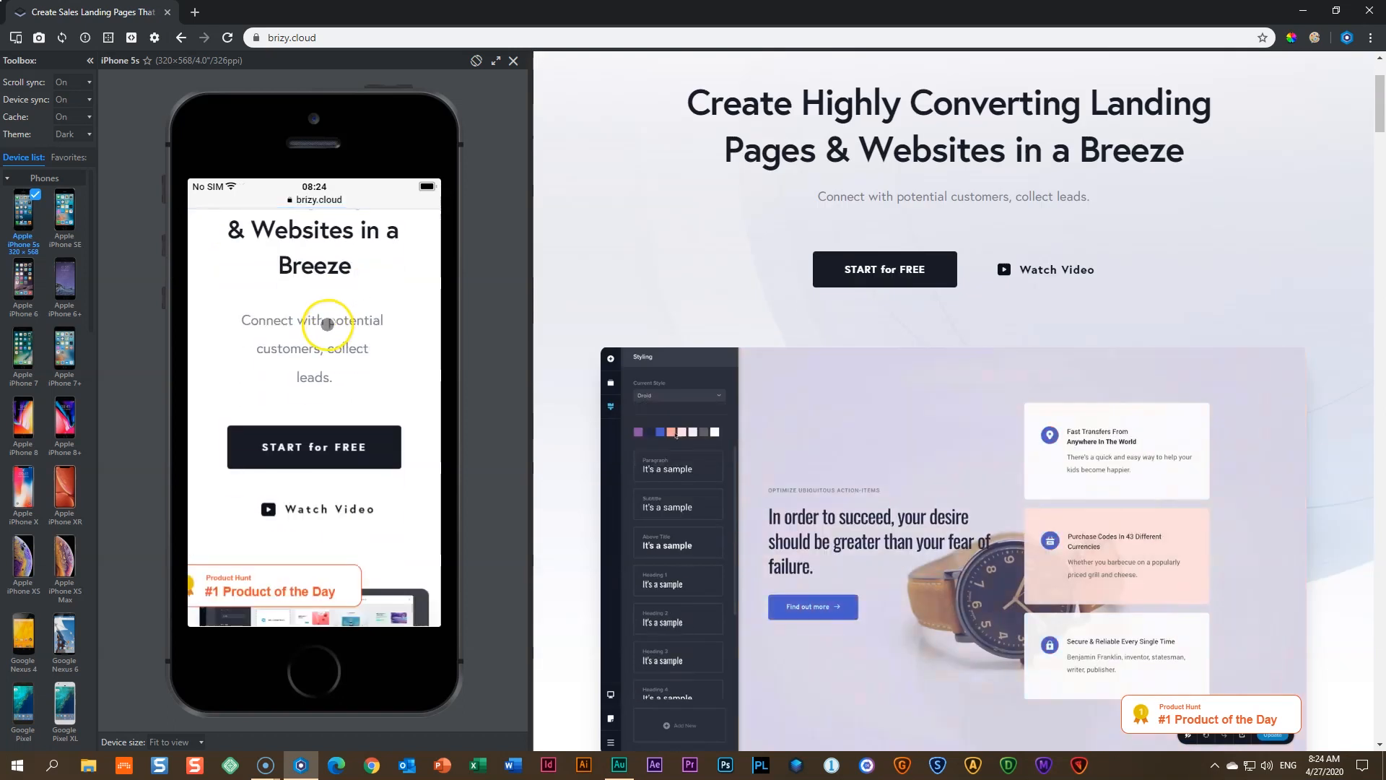
scroll(70, 321, down, 15)
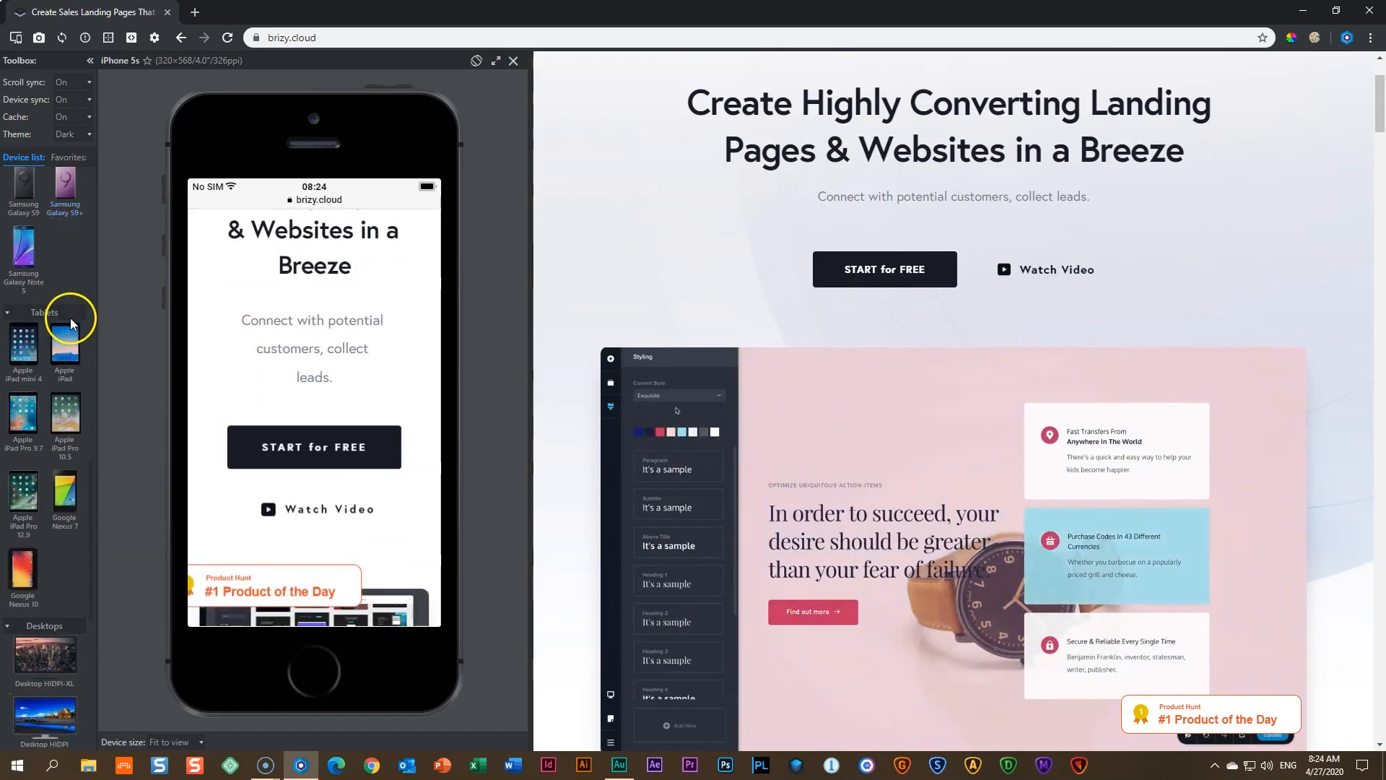
click(67, 344)
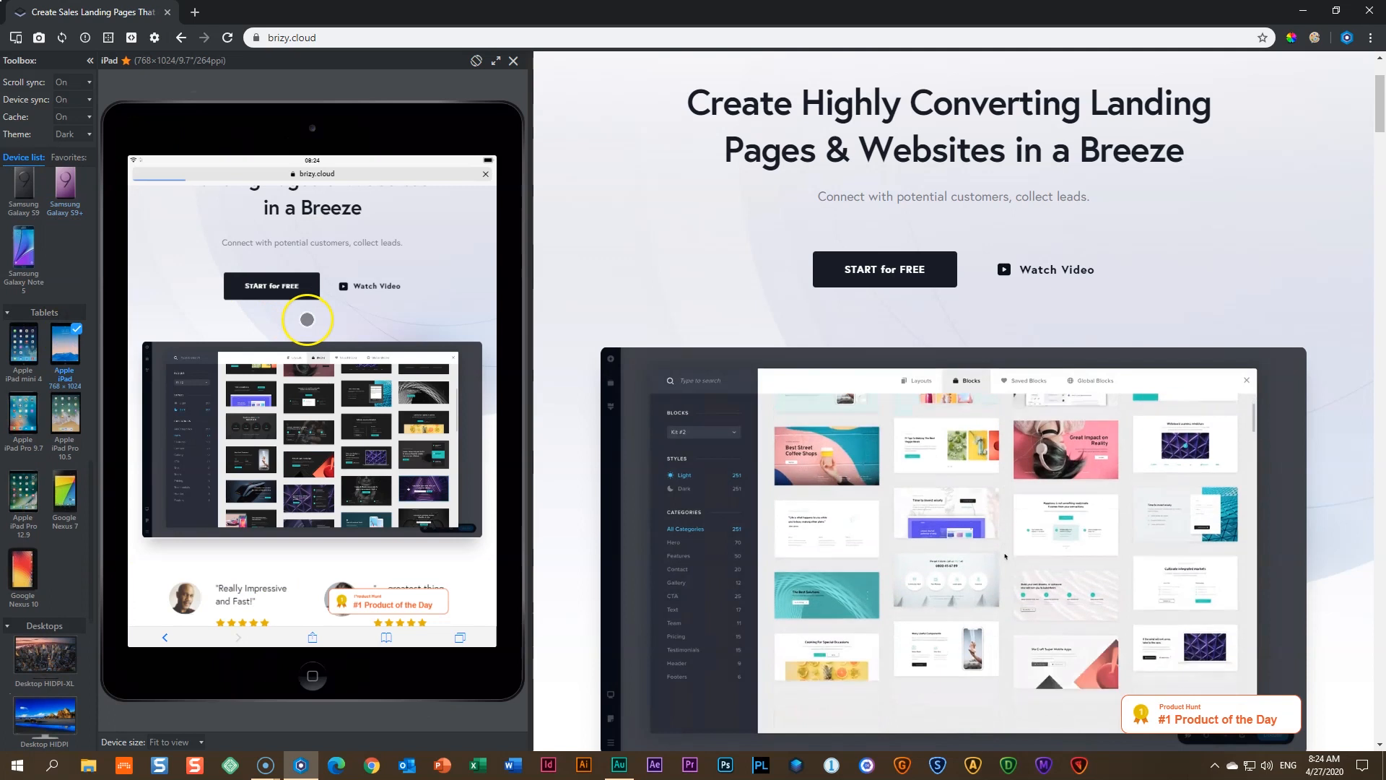
scroll(307, 325, up, 4)
scroll(306, 321, down, 2)
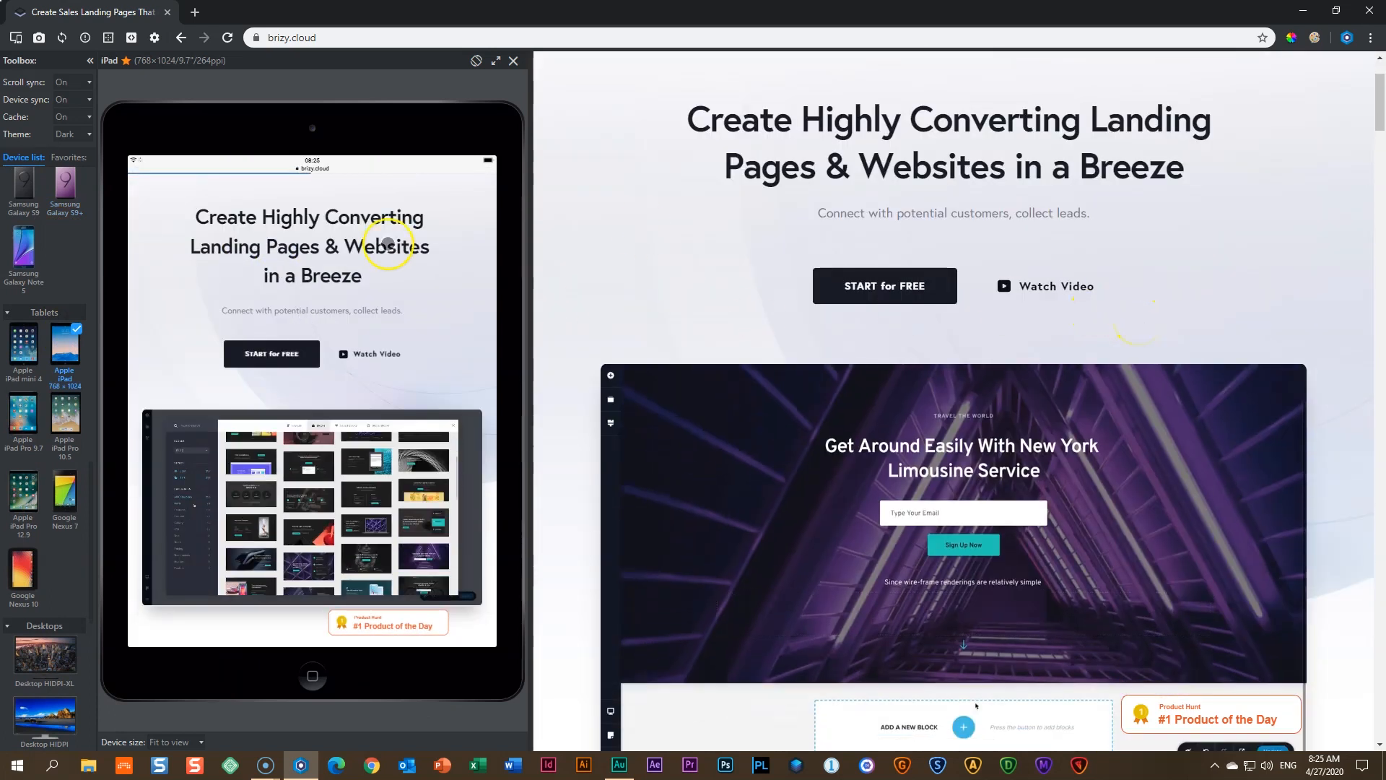
click(514, 64)
click(15, 38)
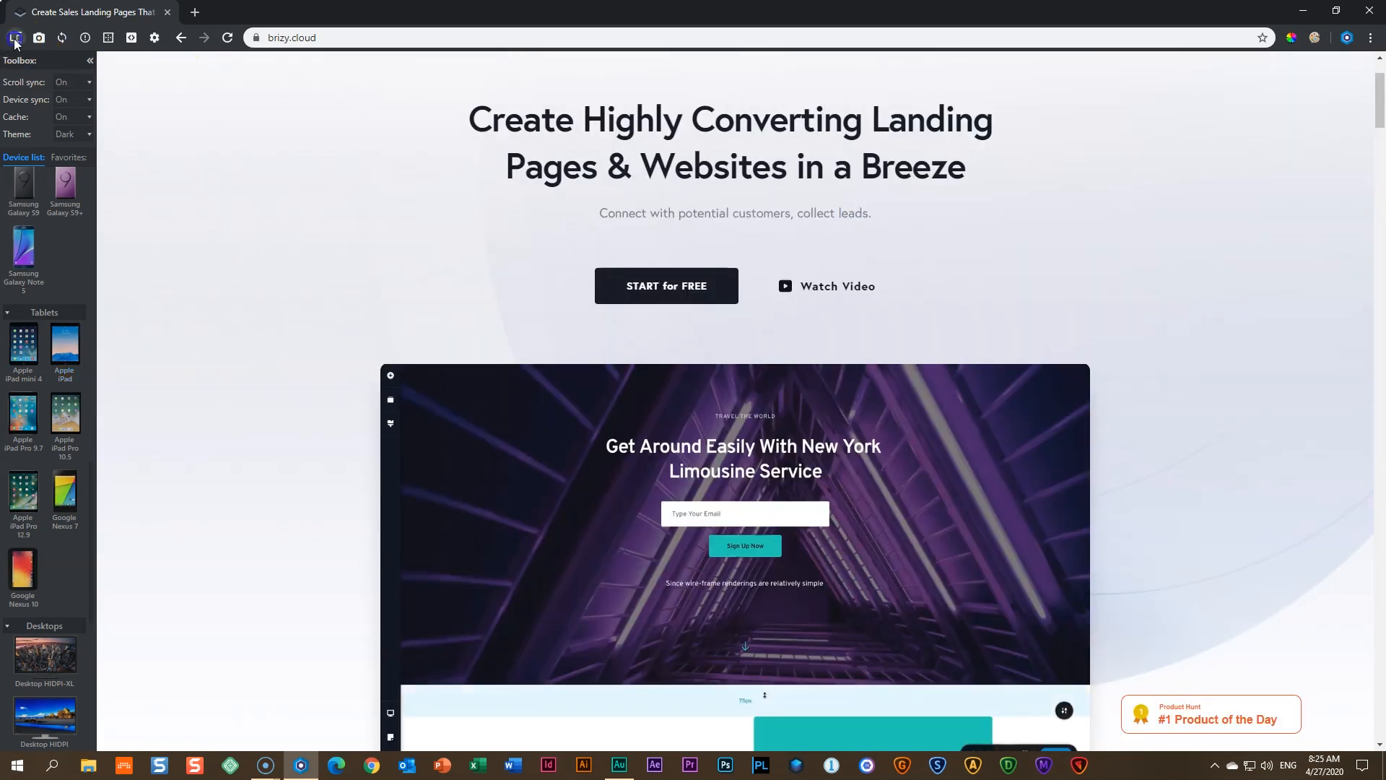
click(28, 75)
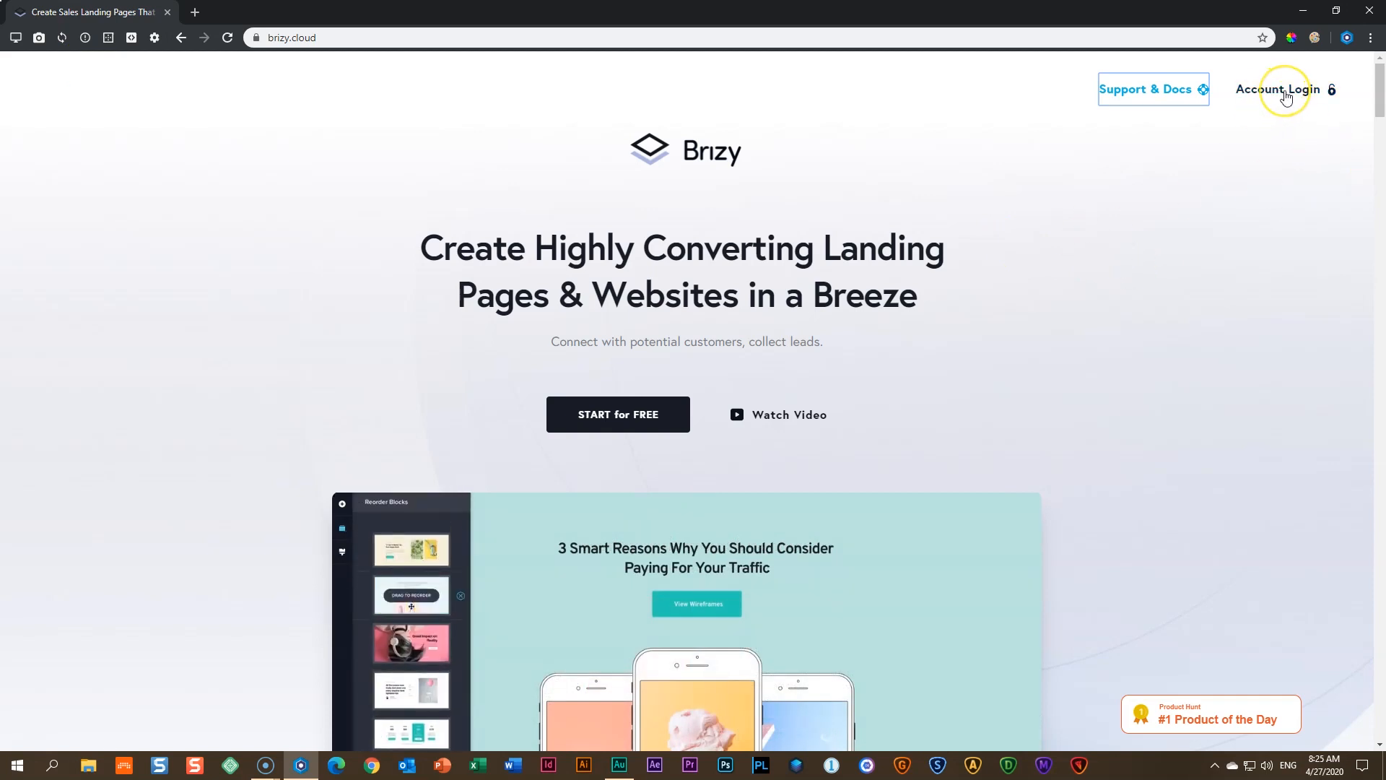
- Scroll through the brizy.cloud landing page, return to the top, and go to the account dashboard
scroll(1285, 108, down, 6)
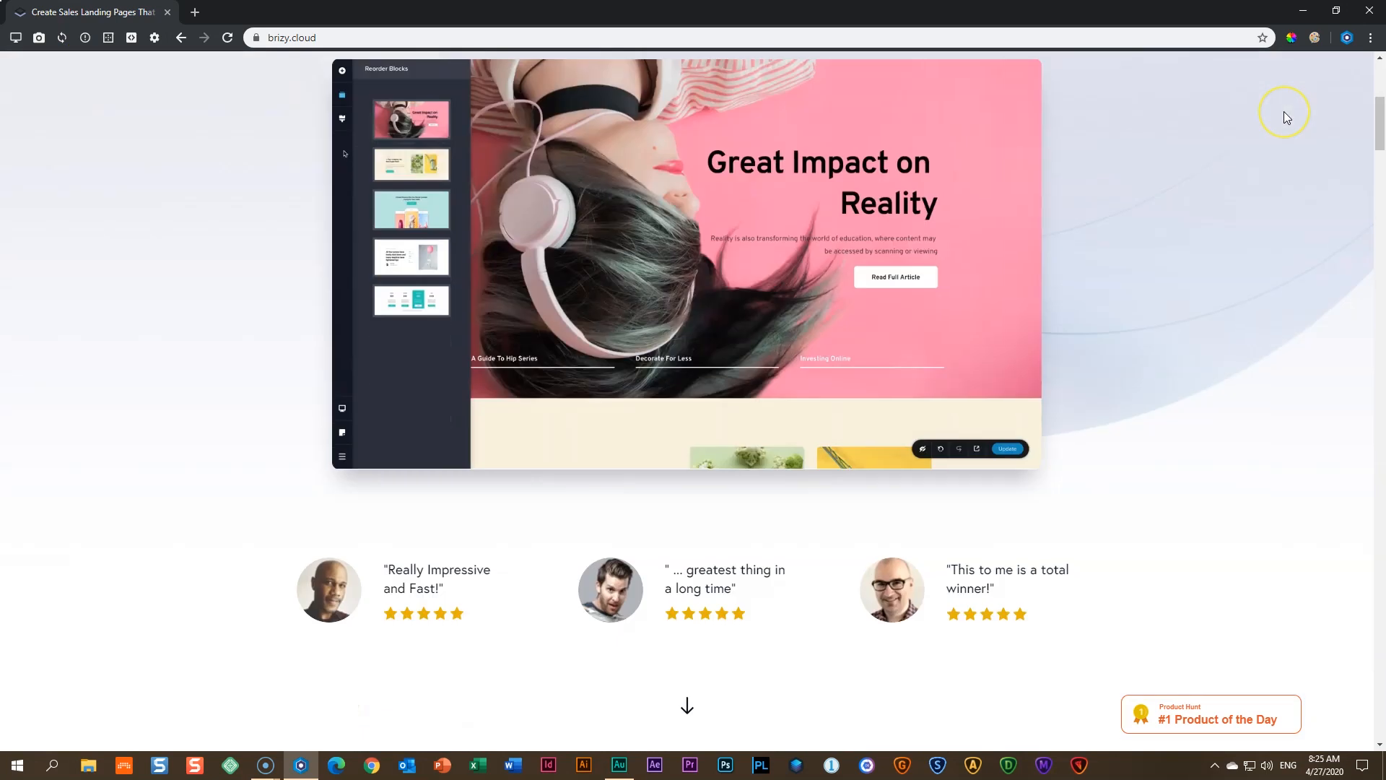
scroll(1285, 116, down, 8)
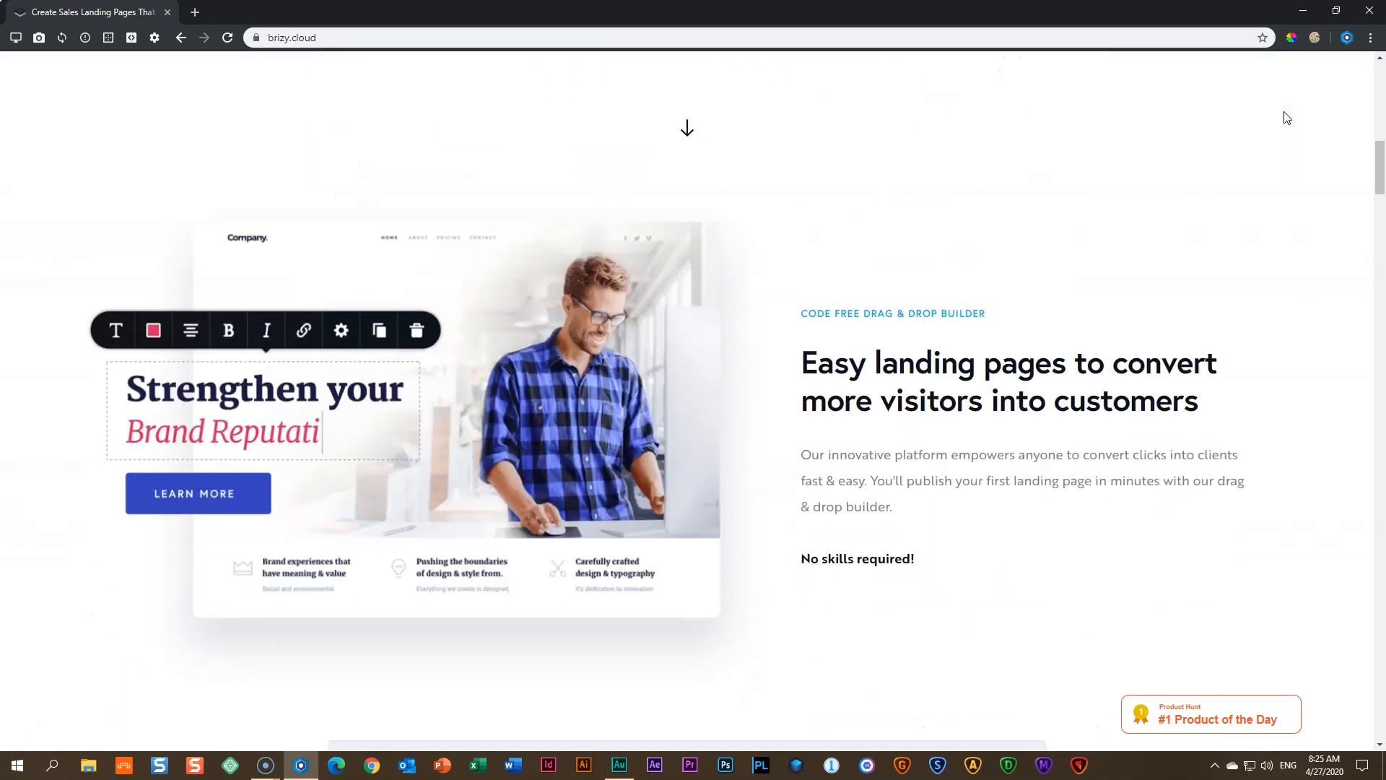
scroll(1286, 117, down, 11)
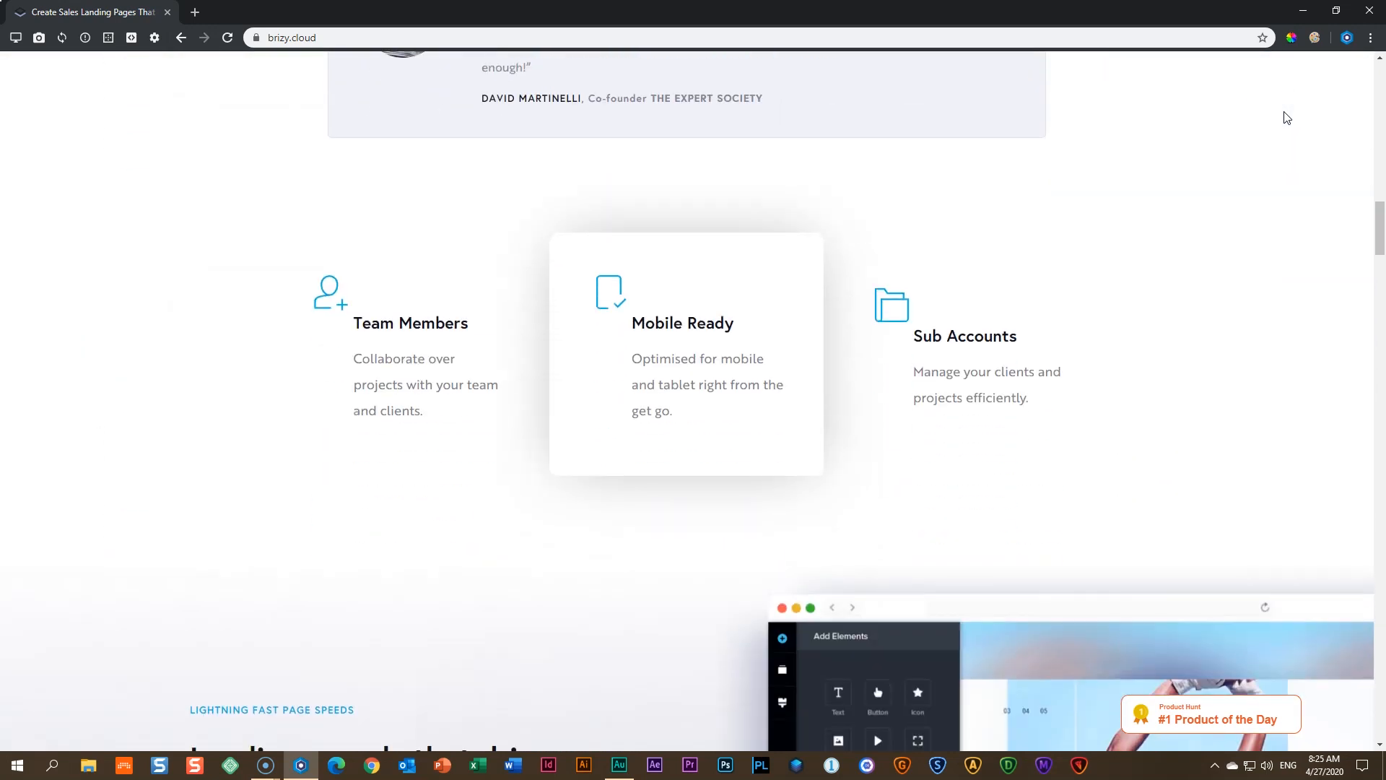
scroll(1286, 117, down, 6)
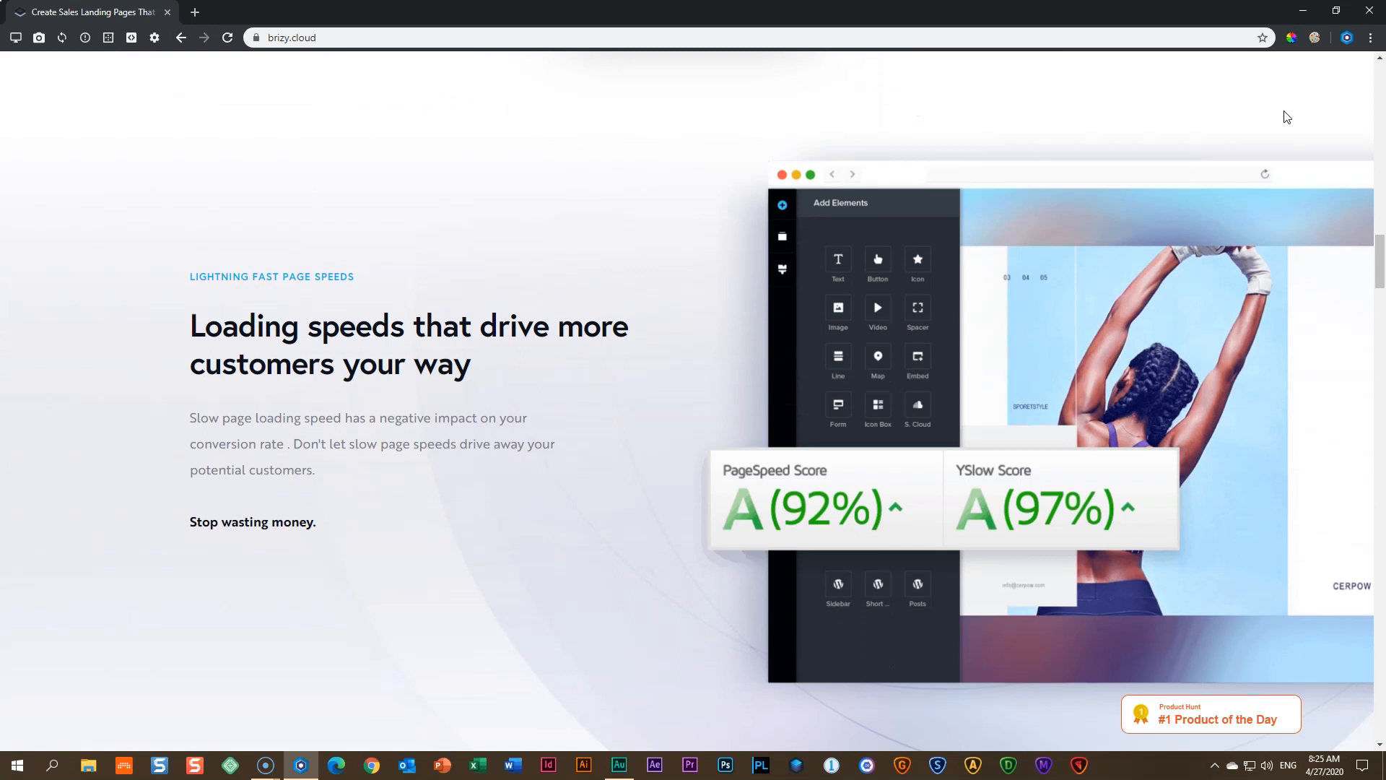
scroll(1287, 117, down, 9)
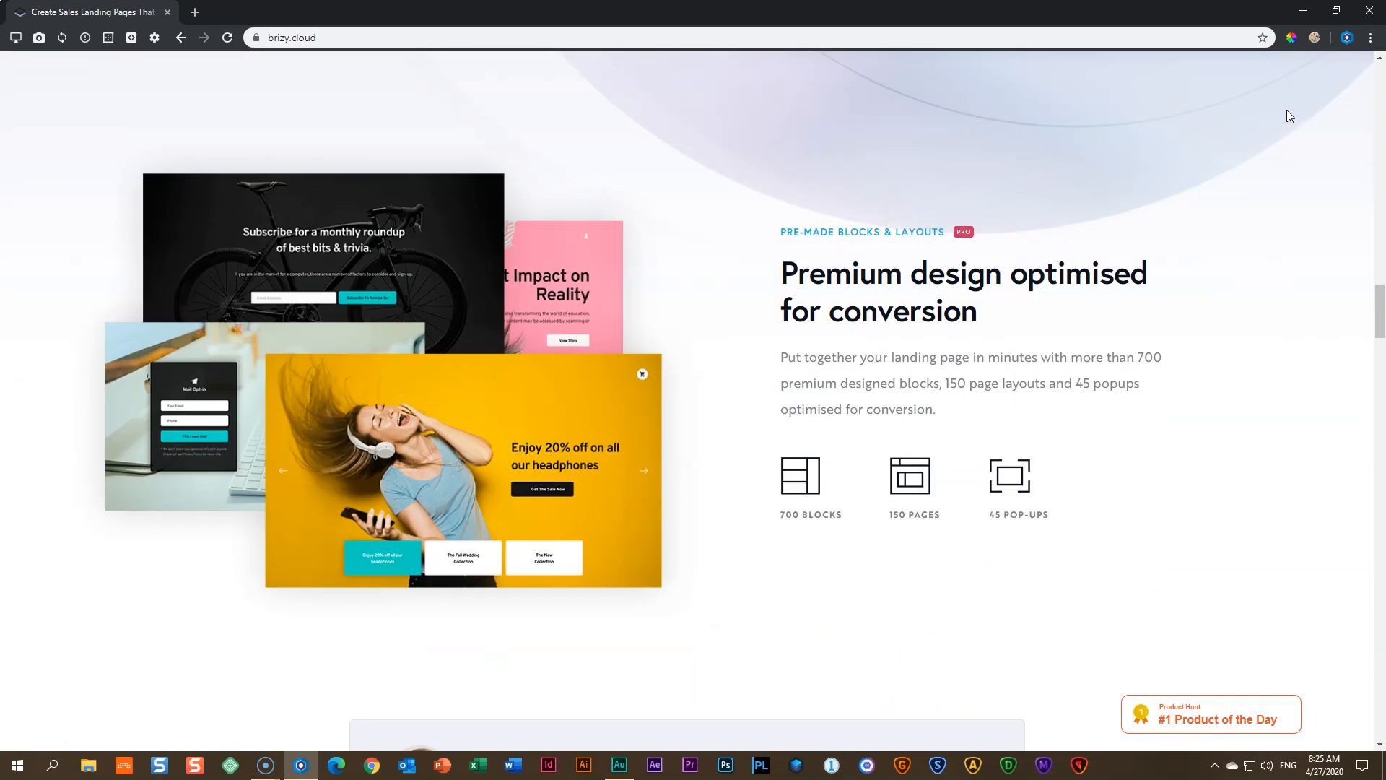
scroll(1290, 117, down, 12)
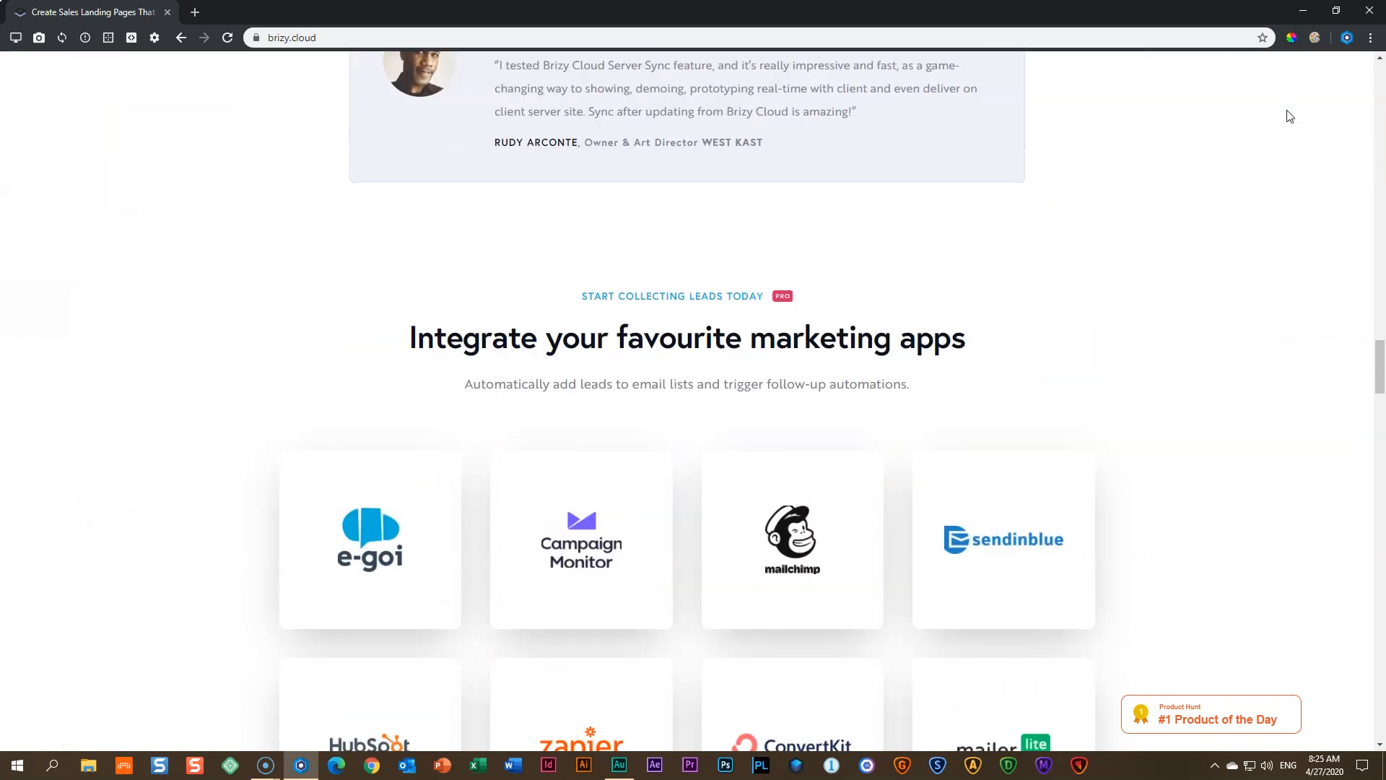
scroll(1290, 116, down, 13)
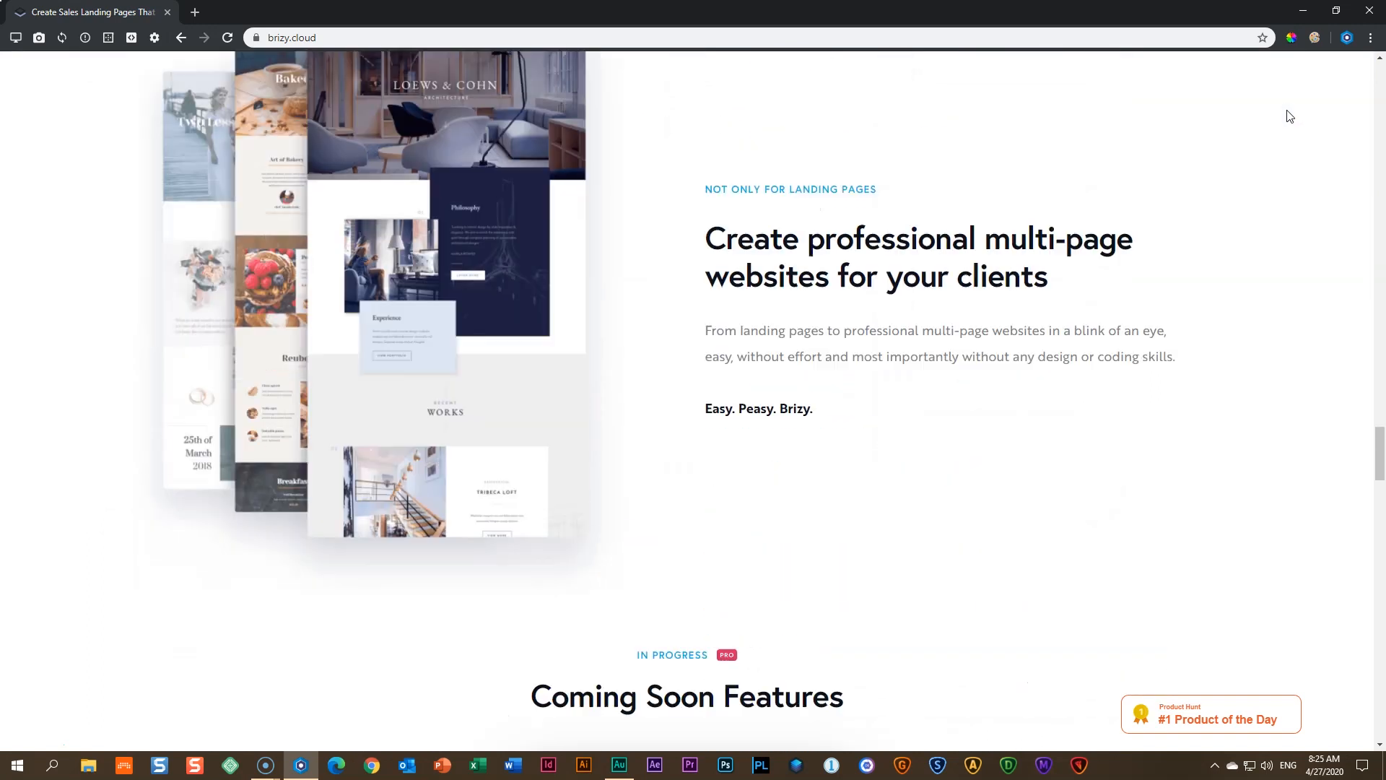
scroll(1290, 116, up, 2)
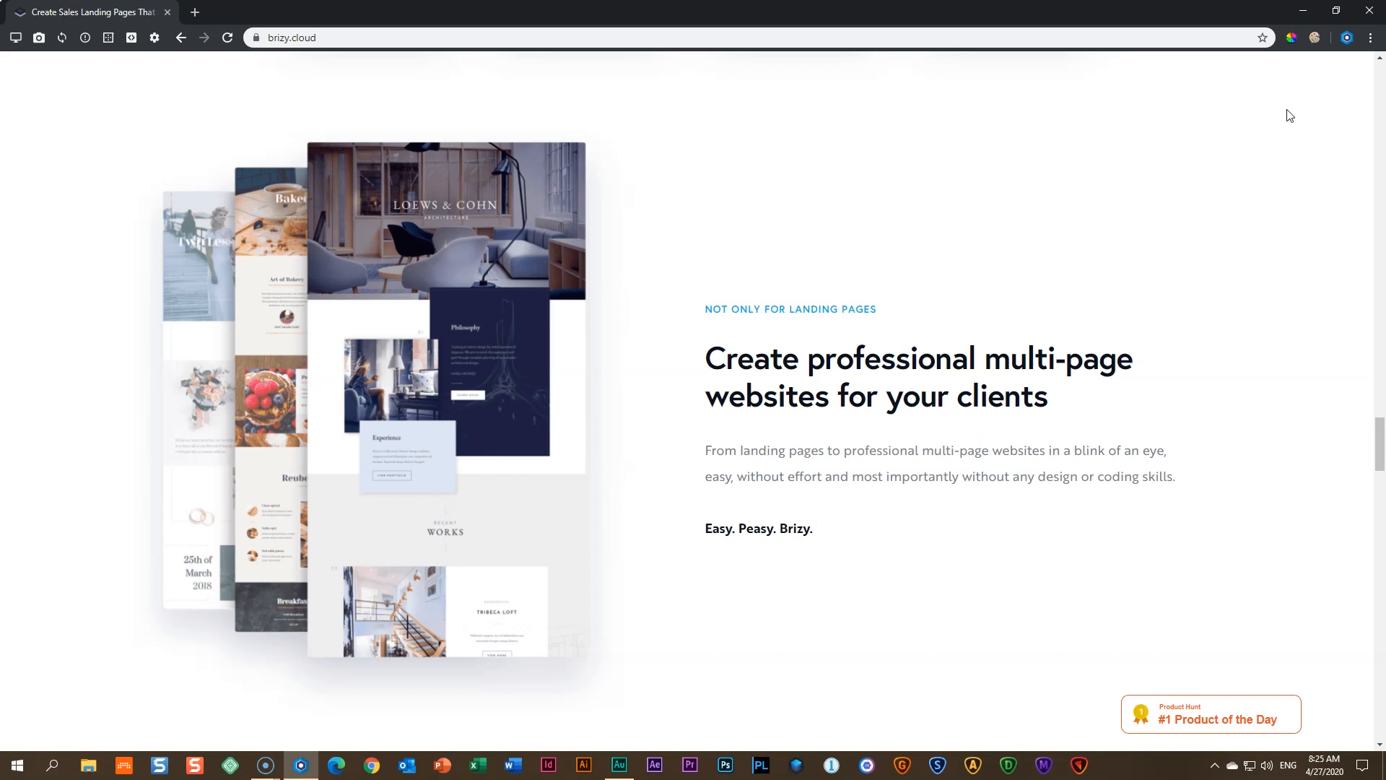
drag(1380, 439, 1379, 64)
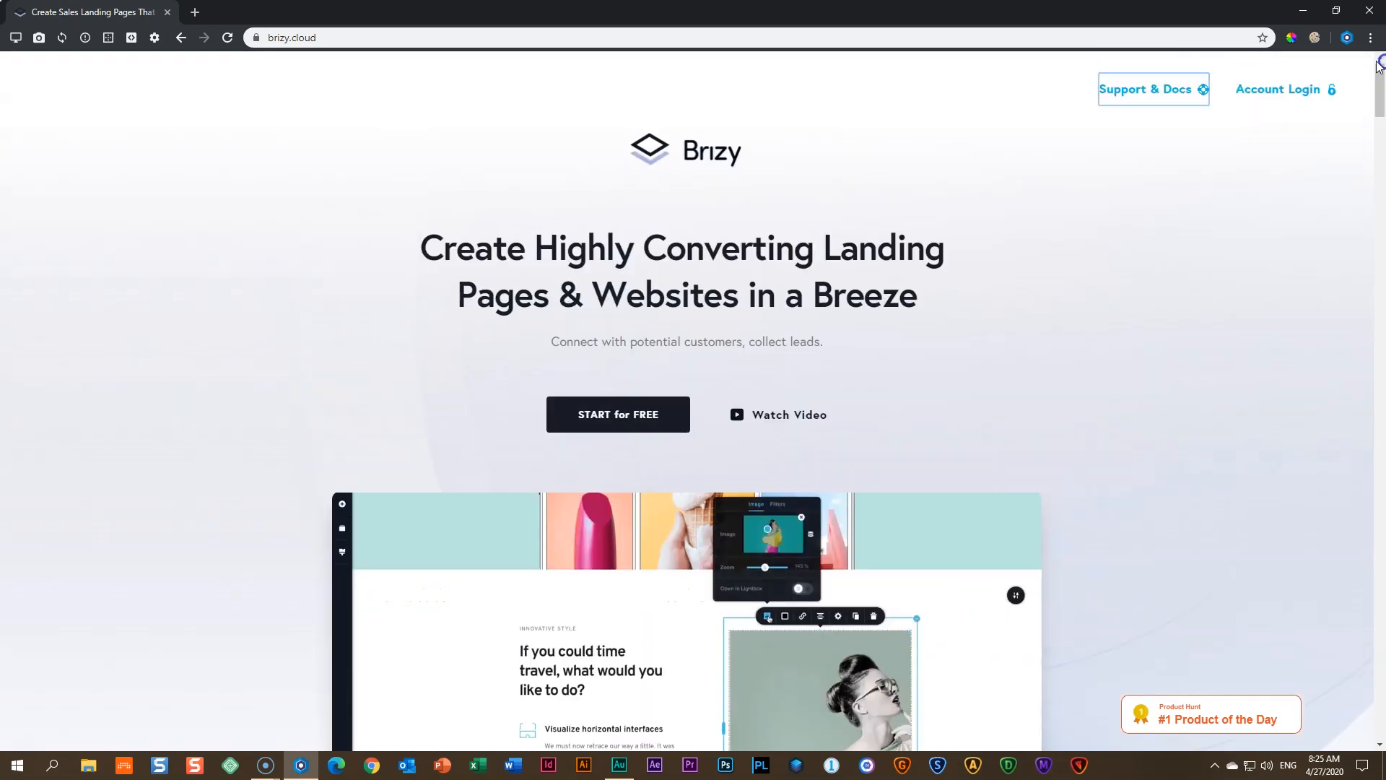
click(1301, 92)
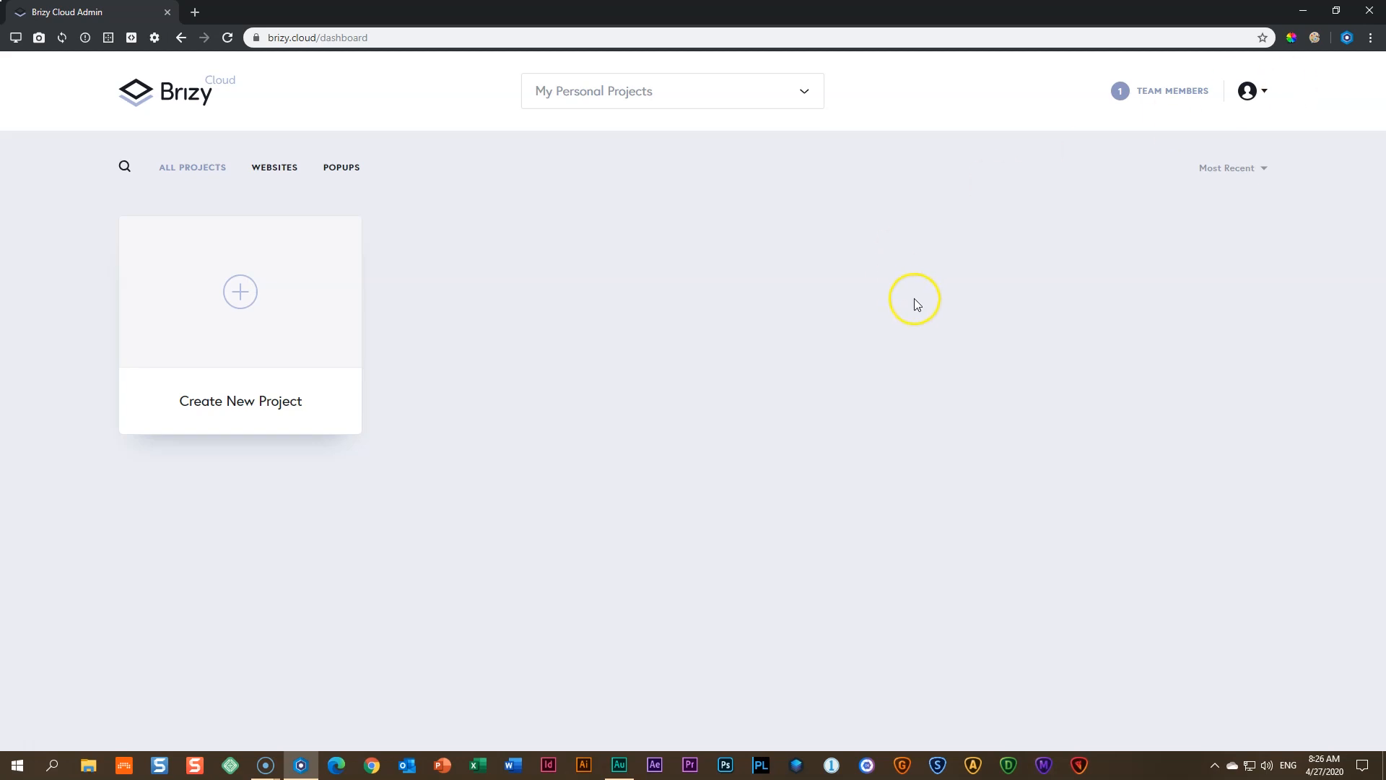
- Open the account options from the avatar at the dashboard's top right
click(1265, 101)
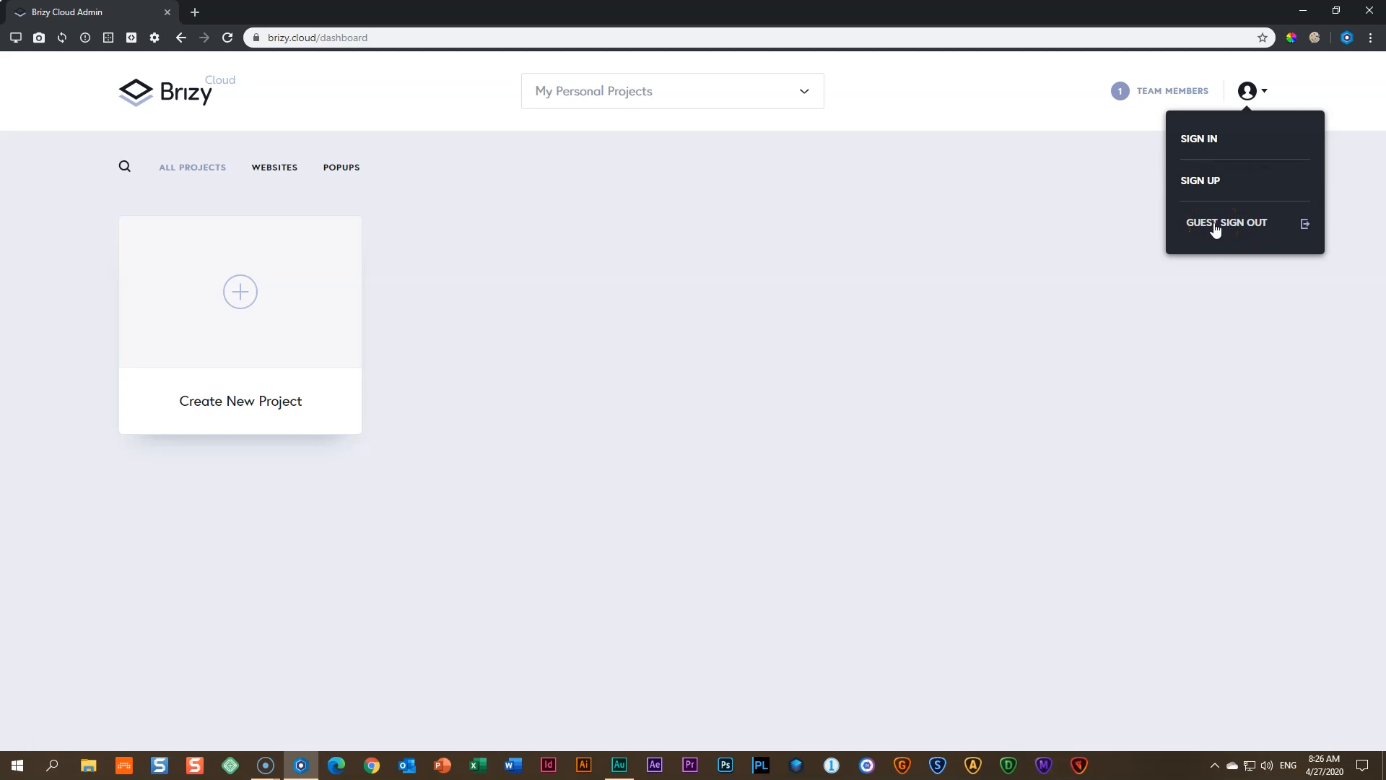
click(1204, 141)
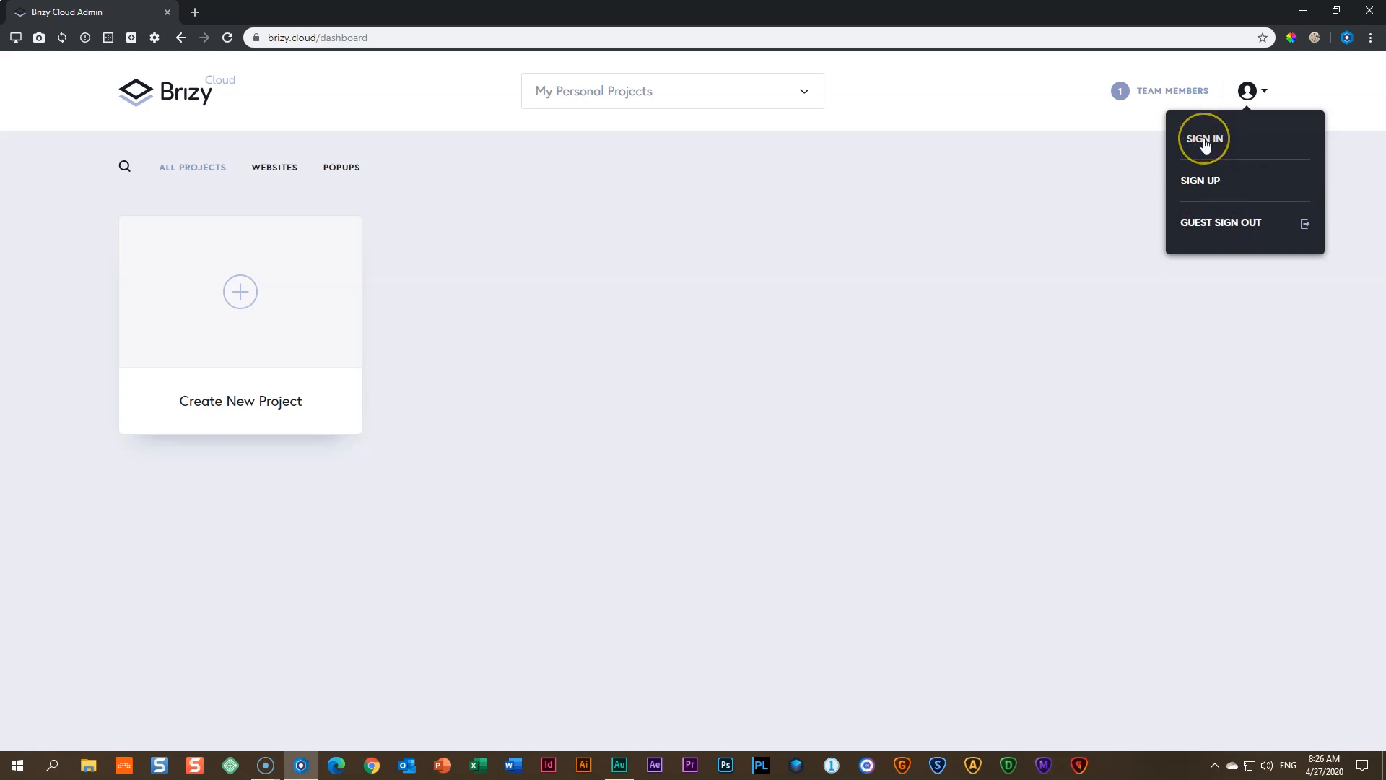
- Open the sign-up form and fill in the first name, last name and e-mail address
click(1200, 179)
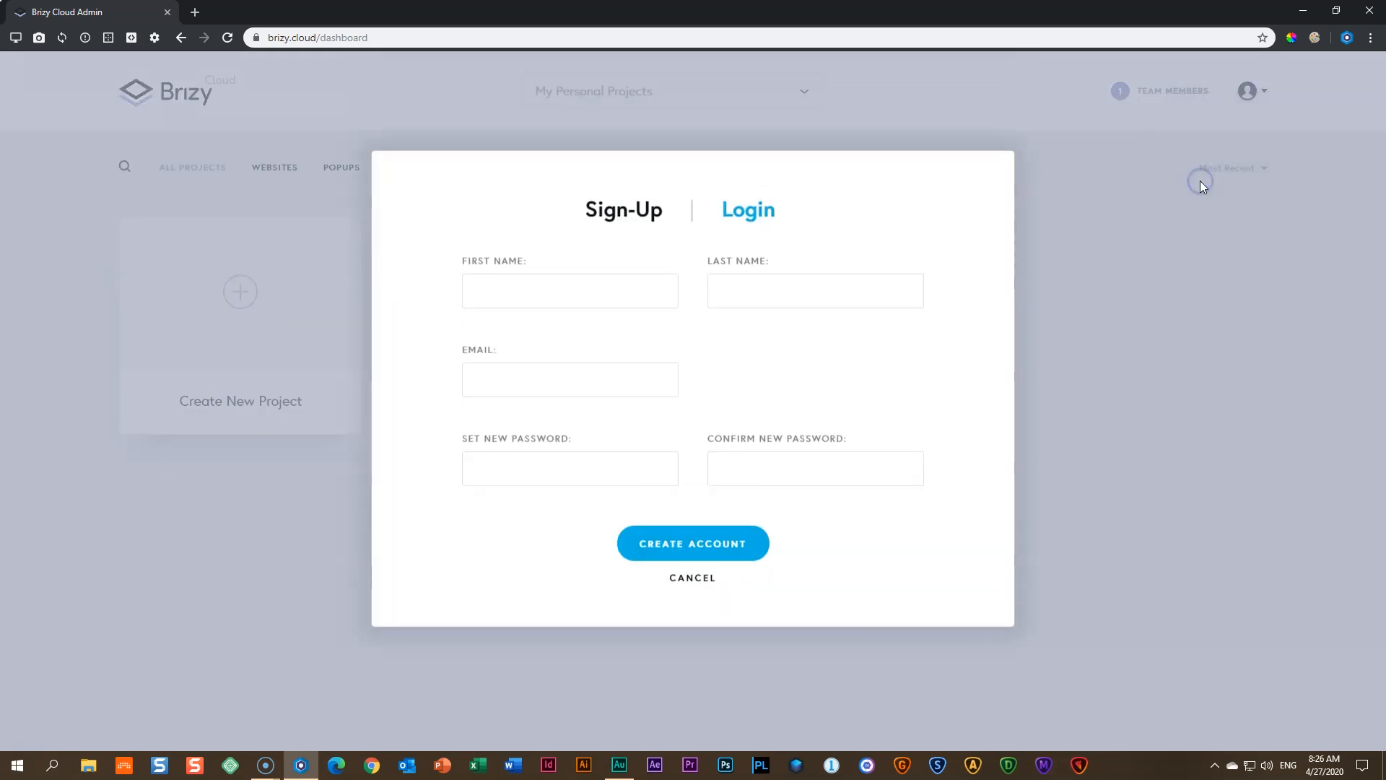
click(586, 303)
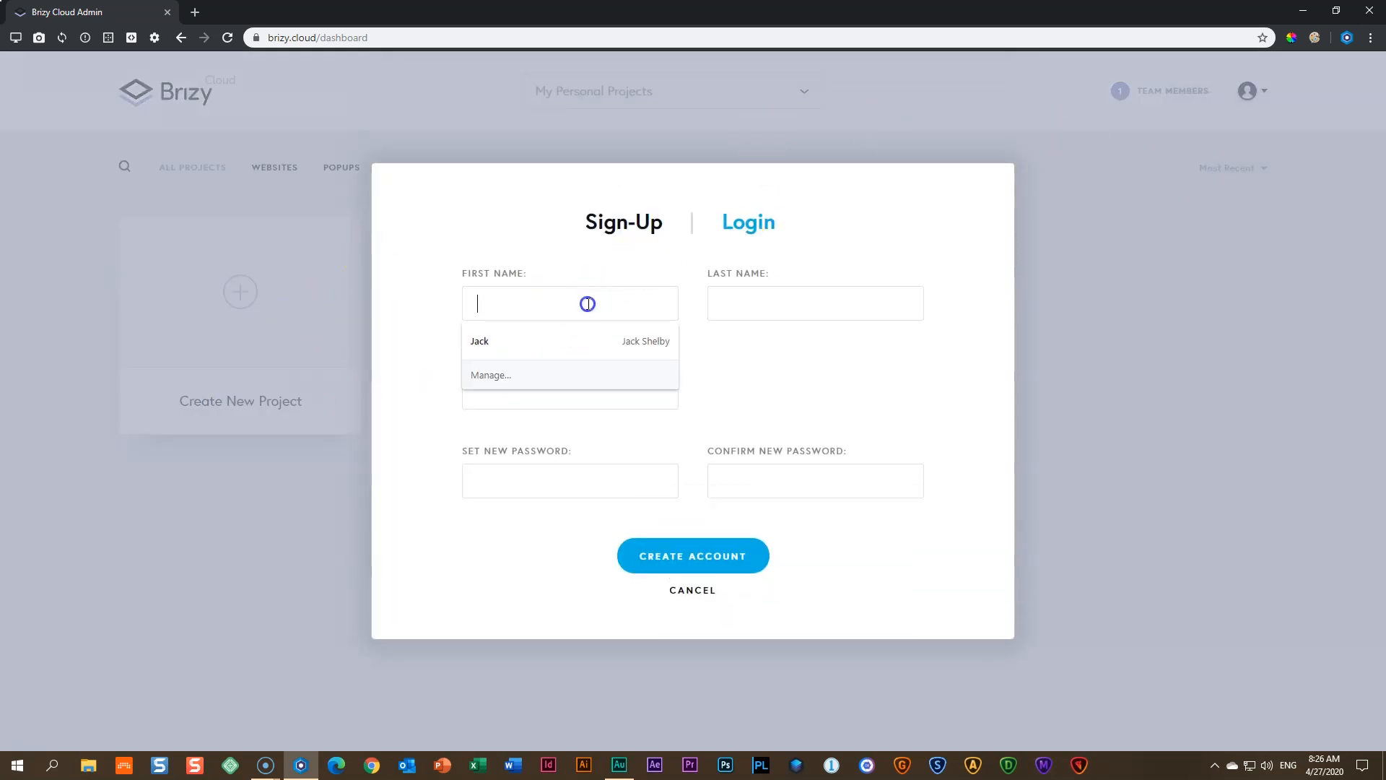
key(Tab)
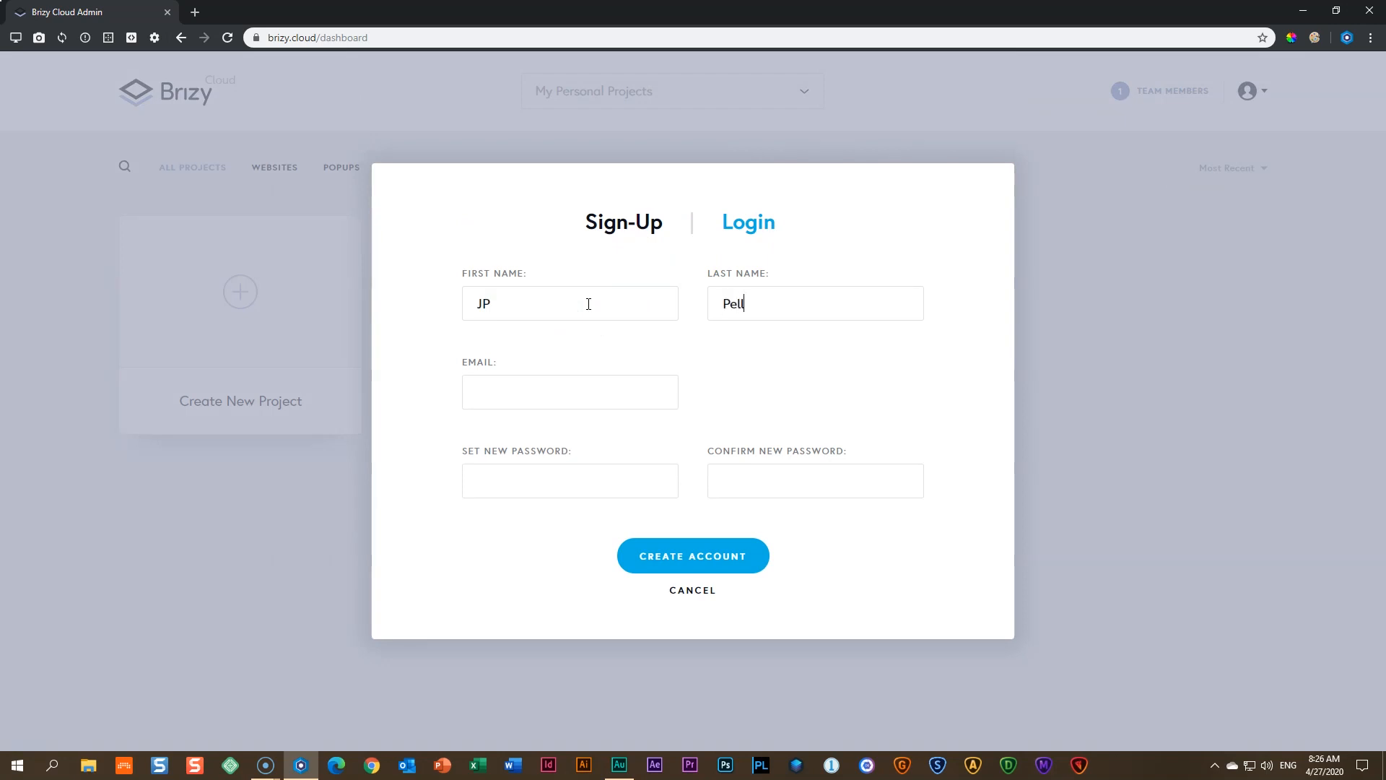
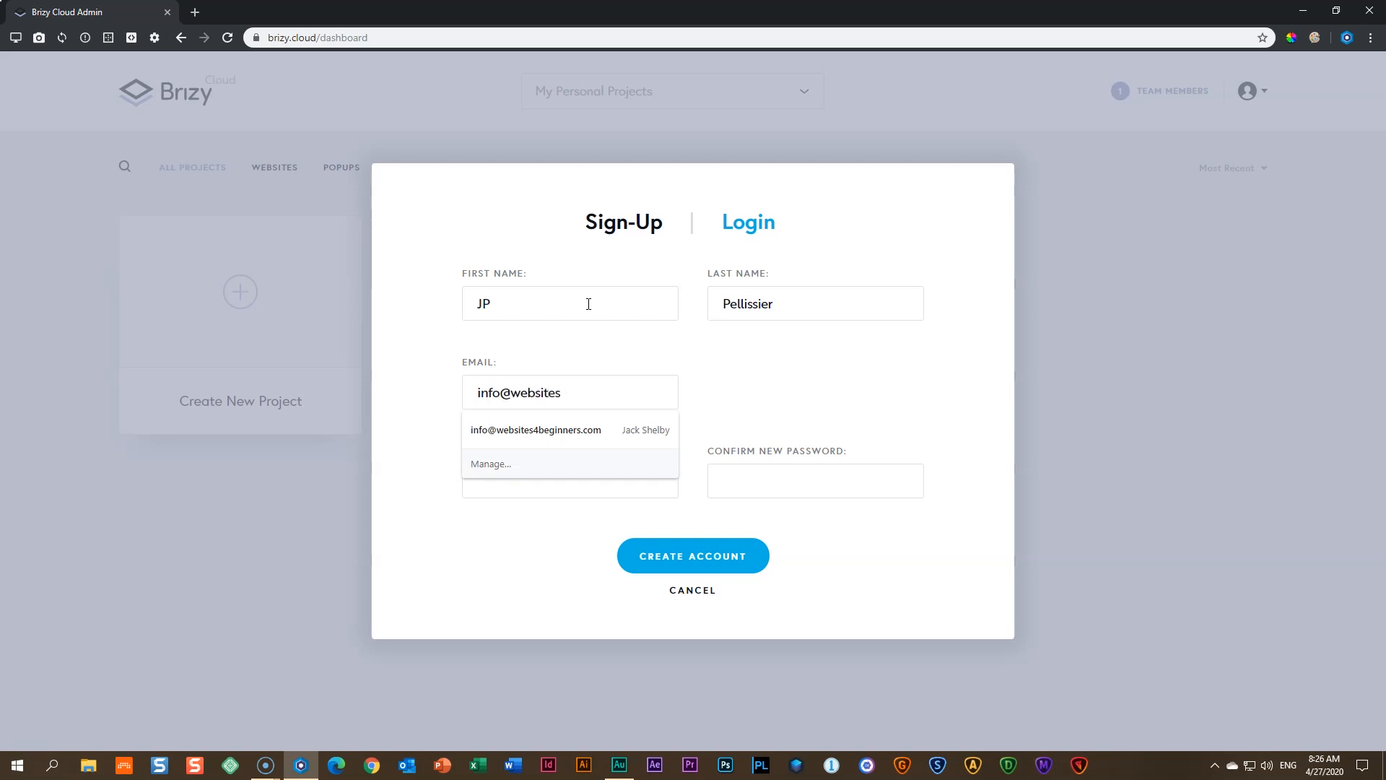
- Enter the account password and repeat it in the confirmation field
key(Tab)
text(•••)
key(BackSpace)
key(BackSpace)
key(BackSpace)
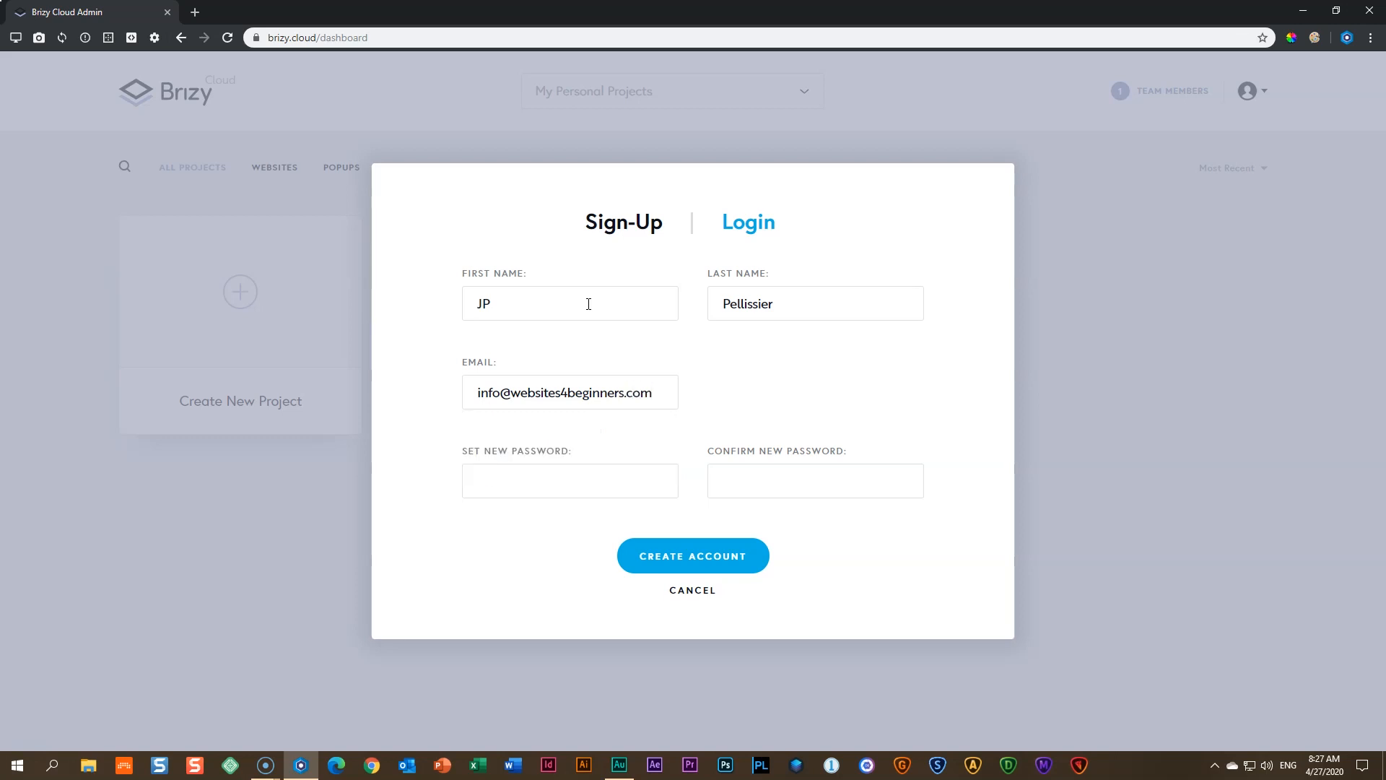
text(•••••••••••••)
key(Tab)
text(••••••••••••)
click(649, 299)
- Submit the sign-up form, dismiss the save-password offer, and open the account menu
click(693, 556)
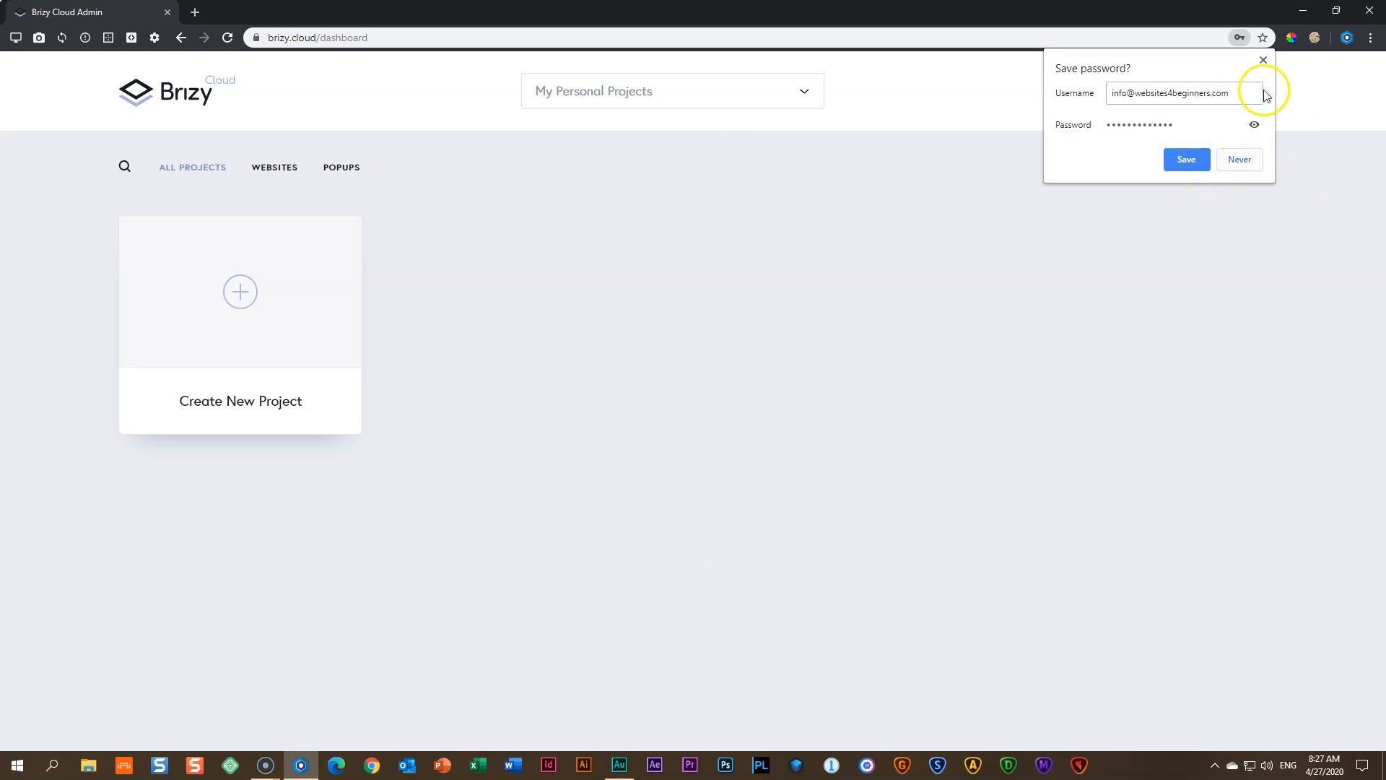
click(1265, 61)
click(1113, 310)
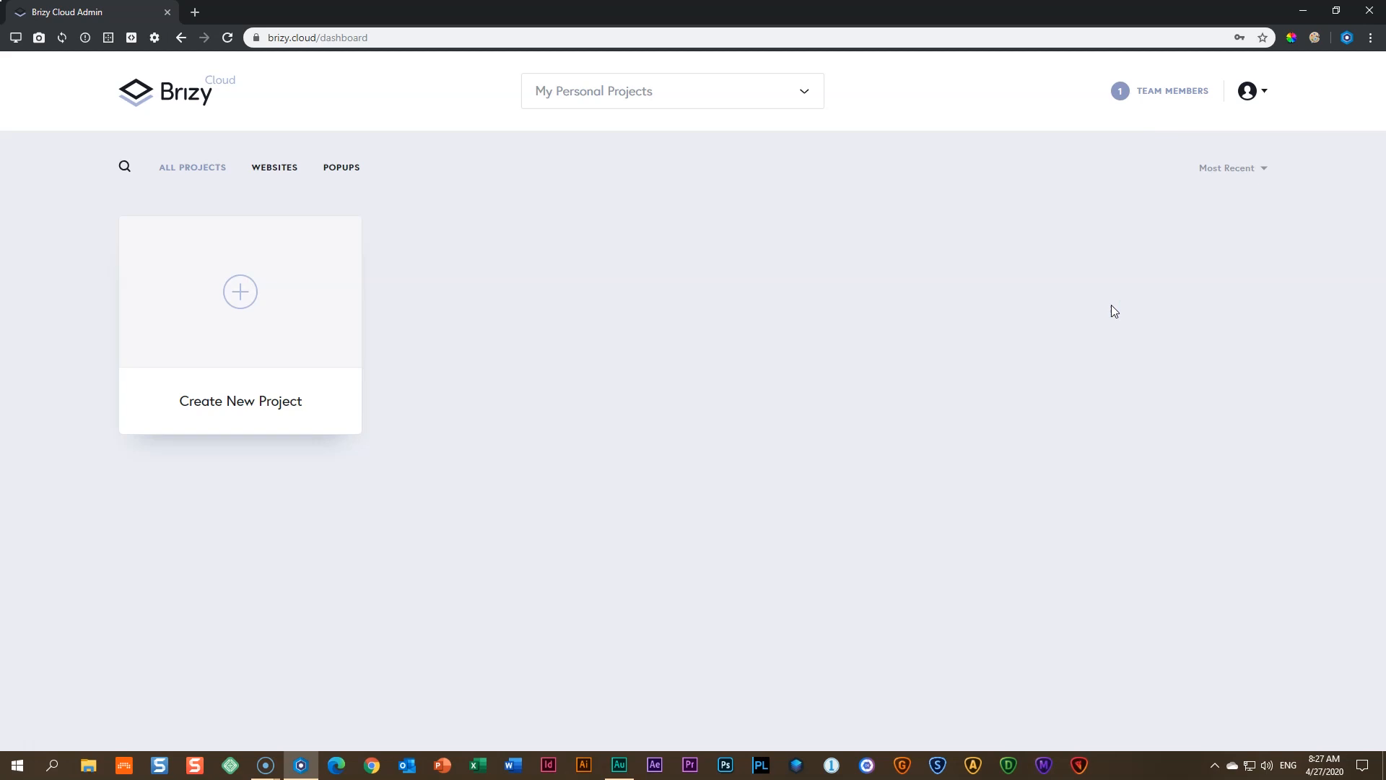
click(1265, 91)
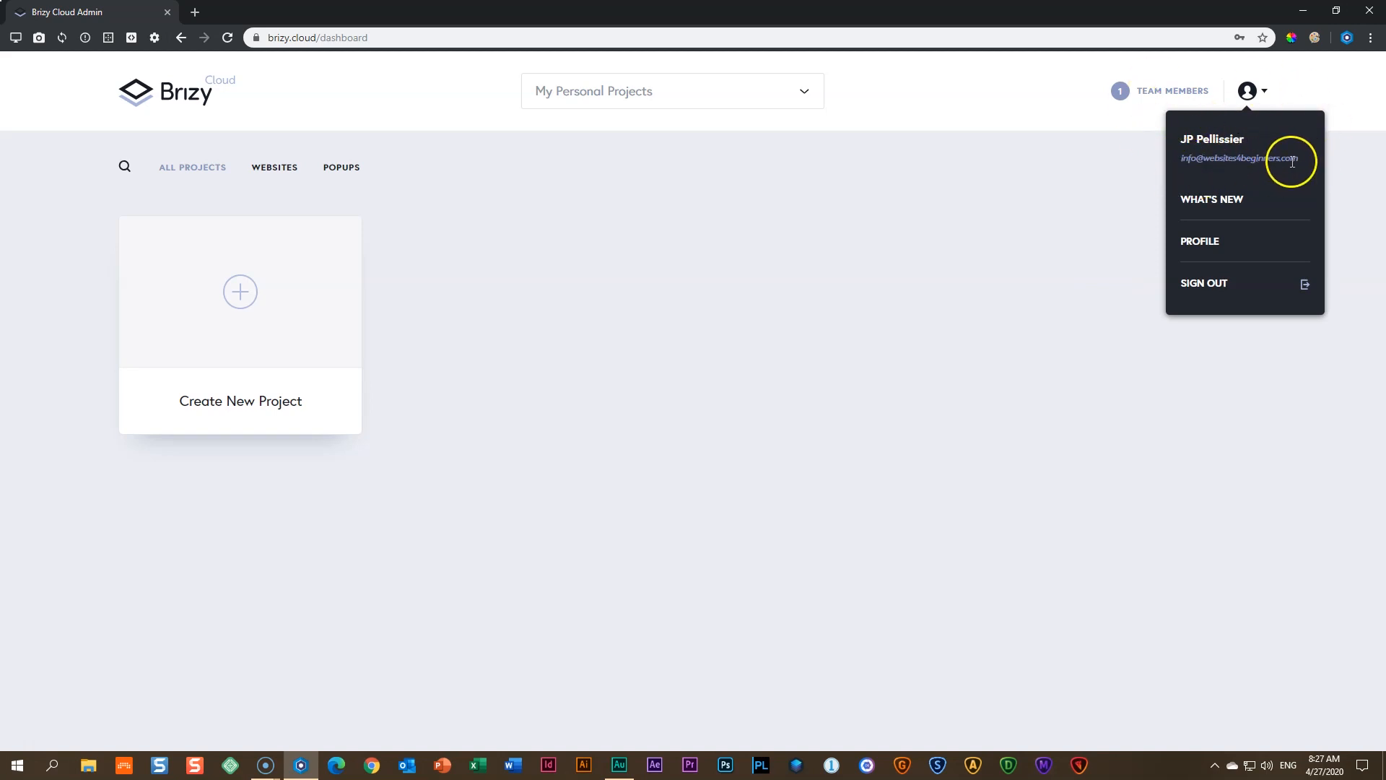
- Close the account menu and bring up the Create New Project choices
click(1042, 216)
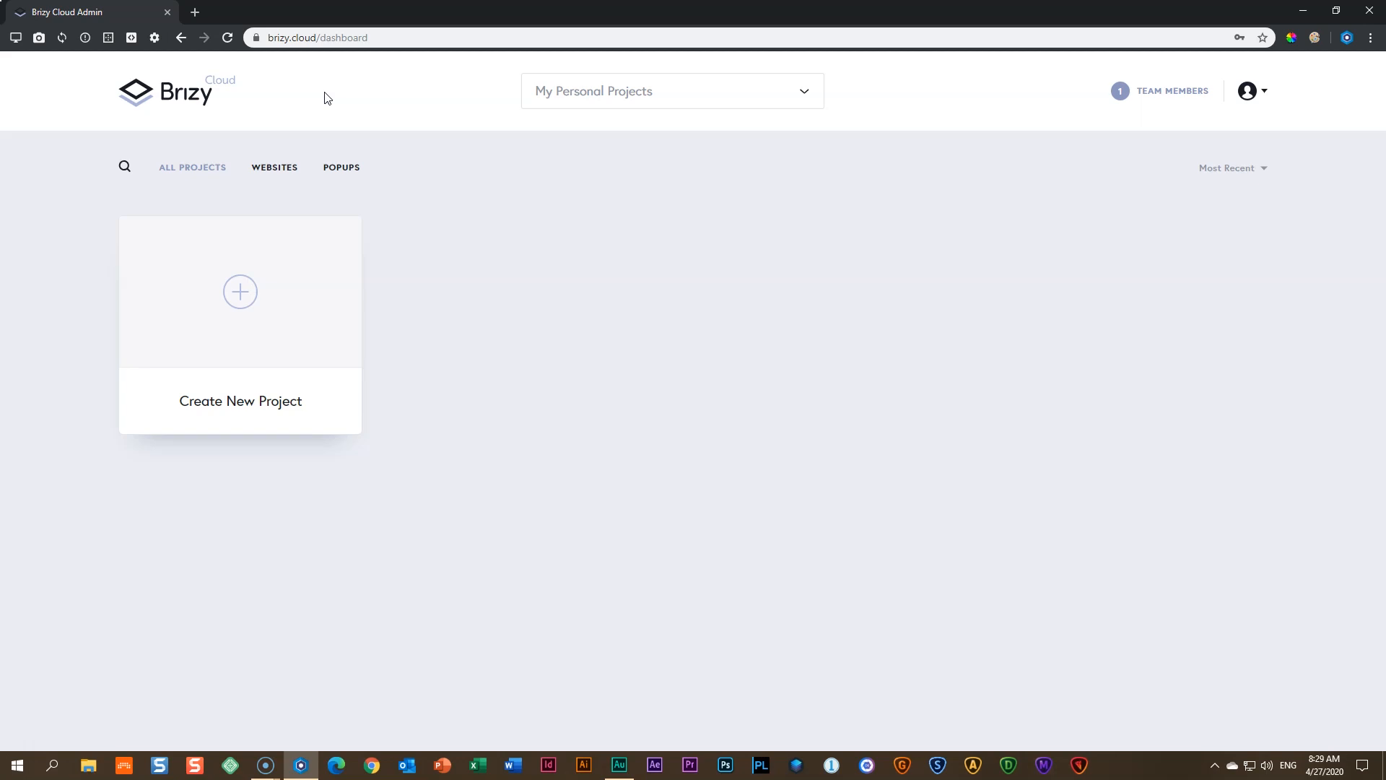
click(245, 306)
click(250, 296)
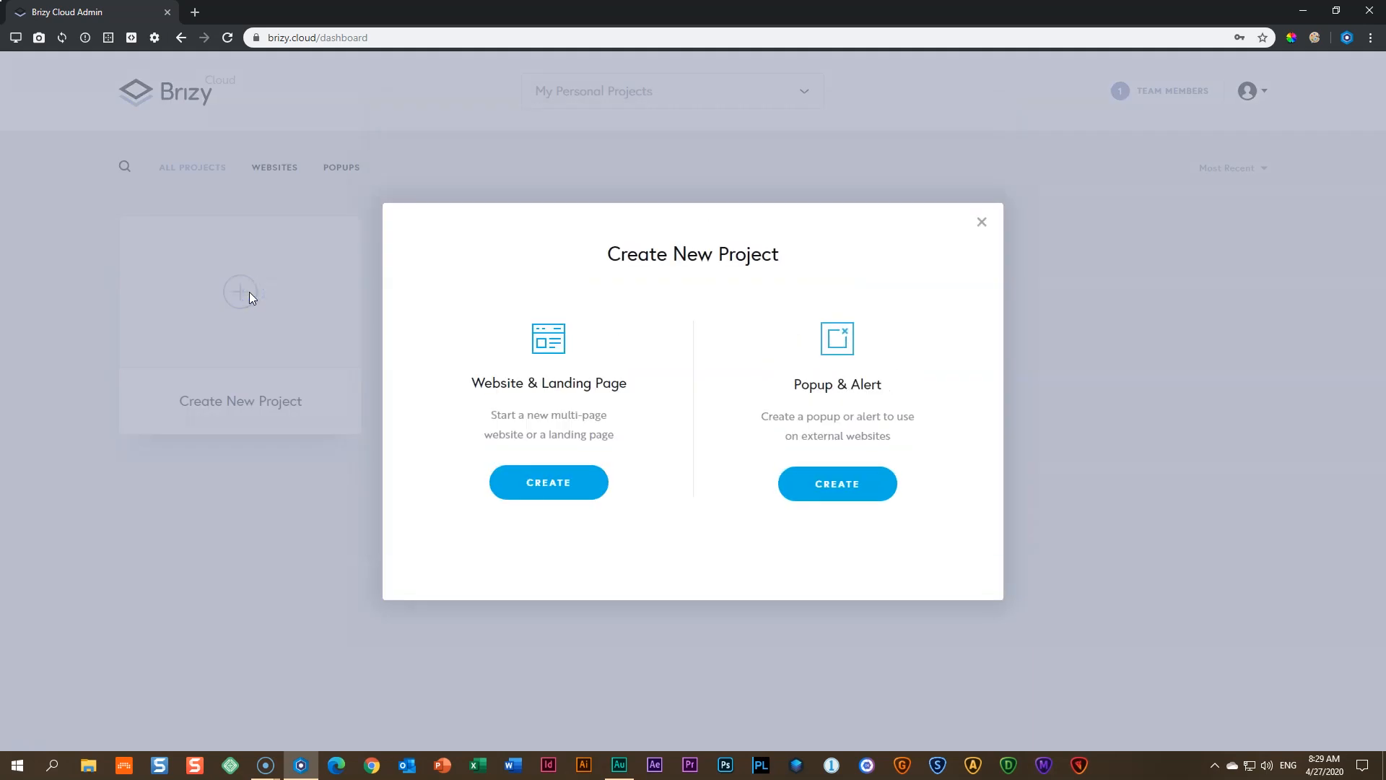
- Create a Website & Landing Page project, Project #1, and select its name
click(808, 256)
click(548, 497)
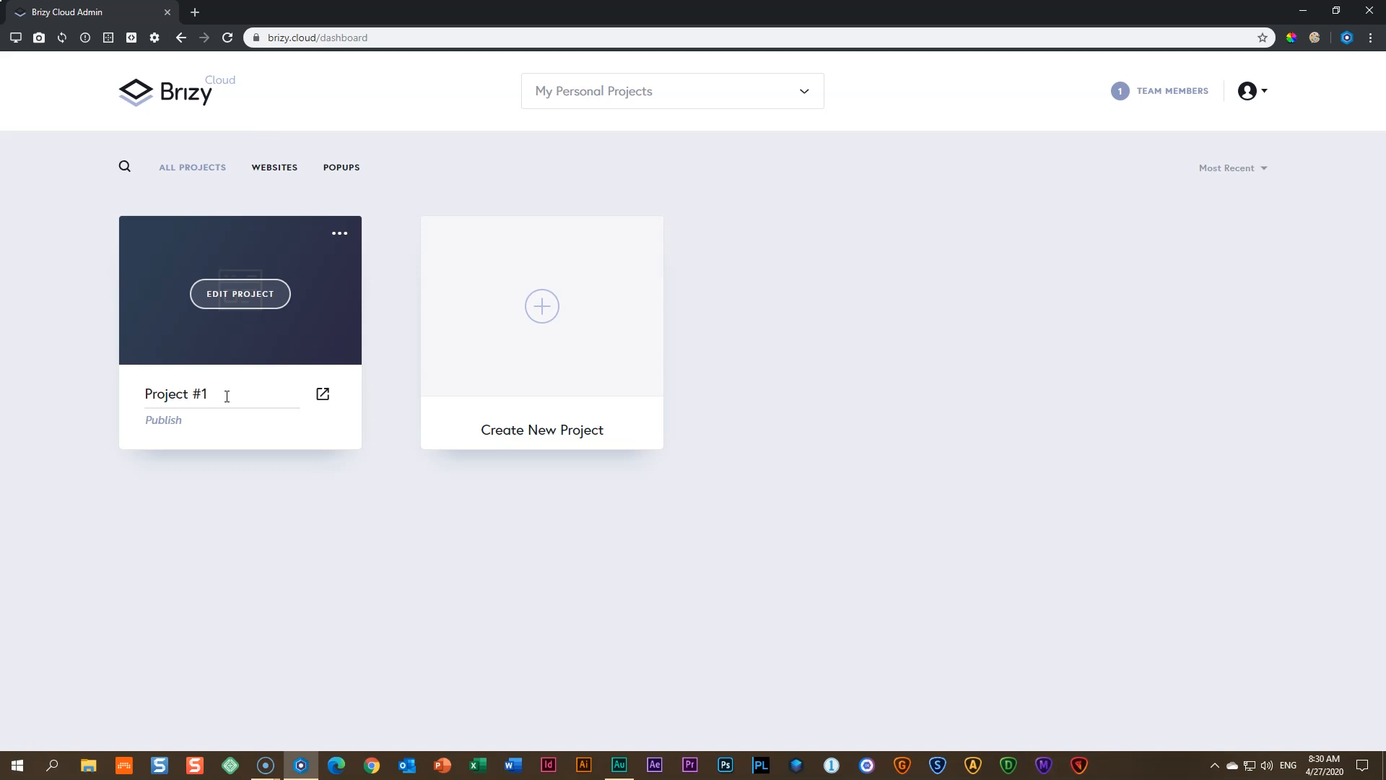
drag(227, 396, 134, 393)
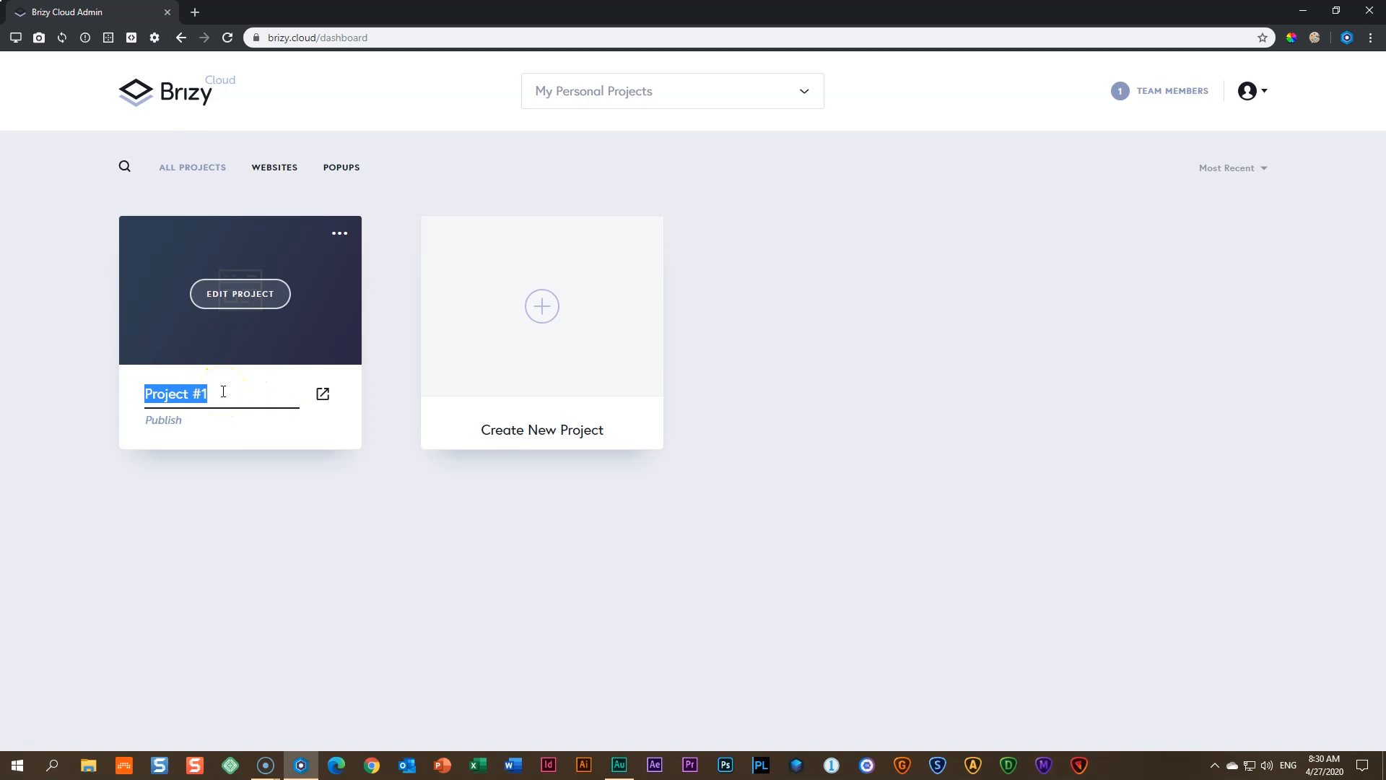
- Rename the project to 'Class 1' and open its live site in a new tab
text(Clas)
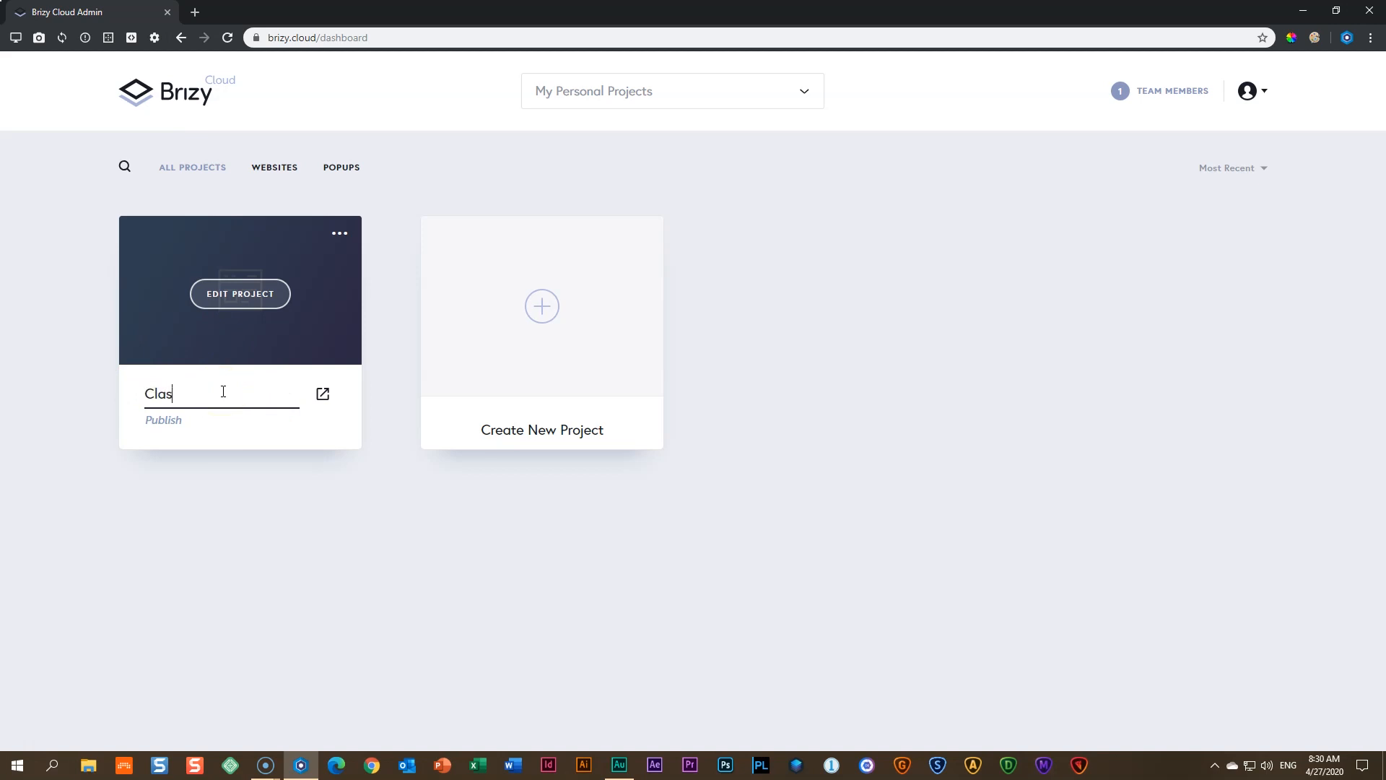
text(s 1)
click(350, 362)
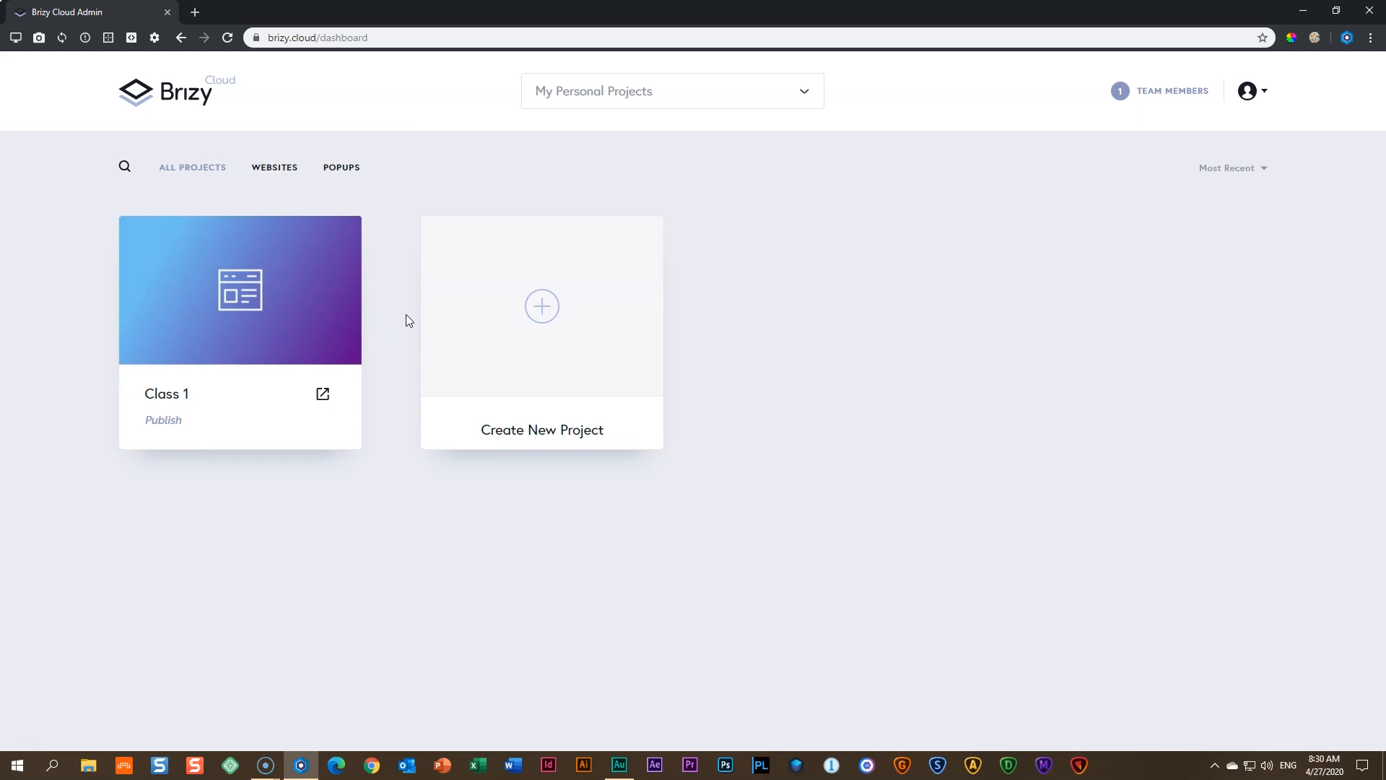
click(322, 397)
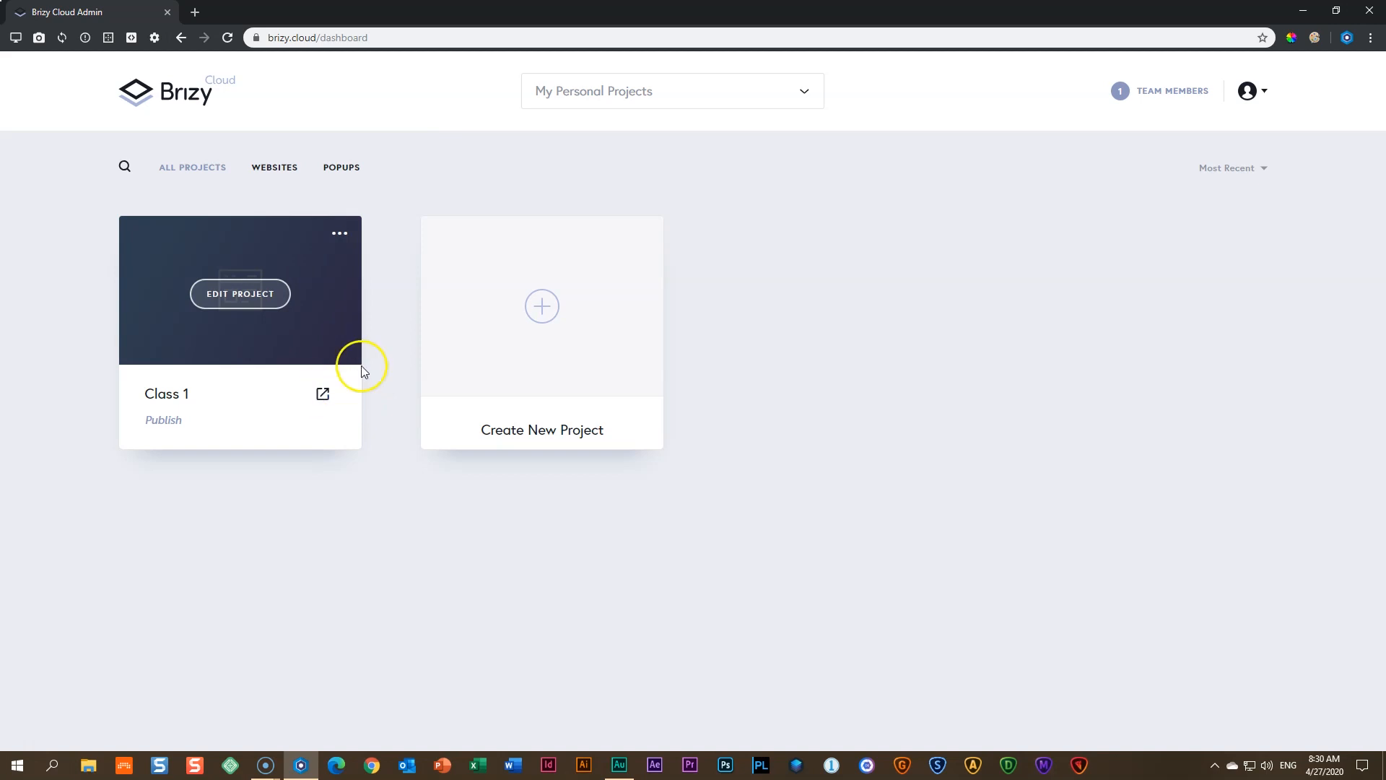
click(322, 397)
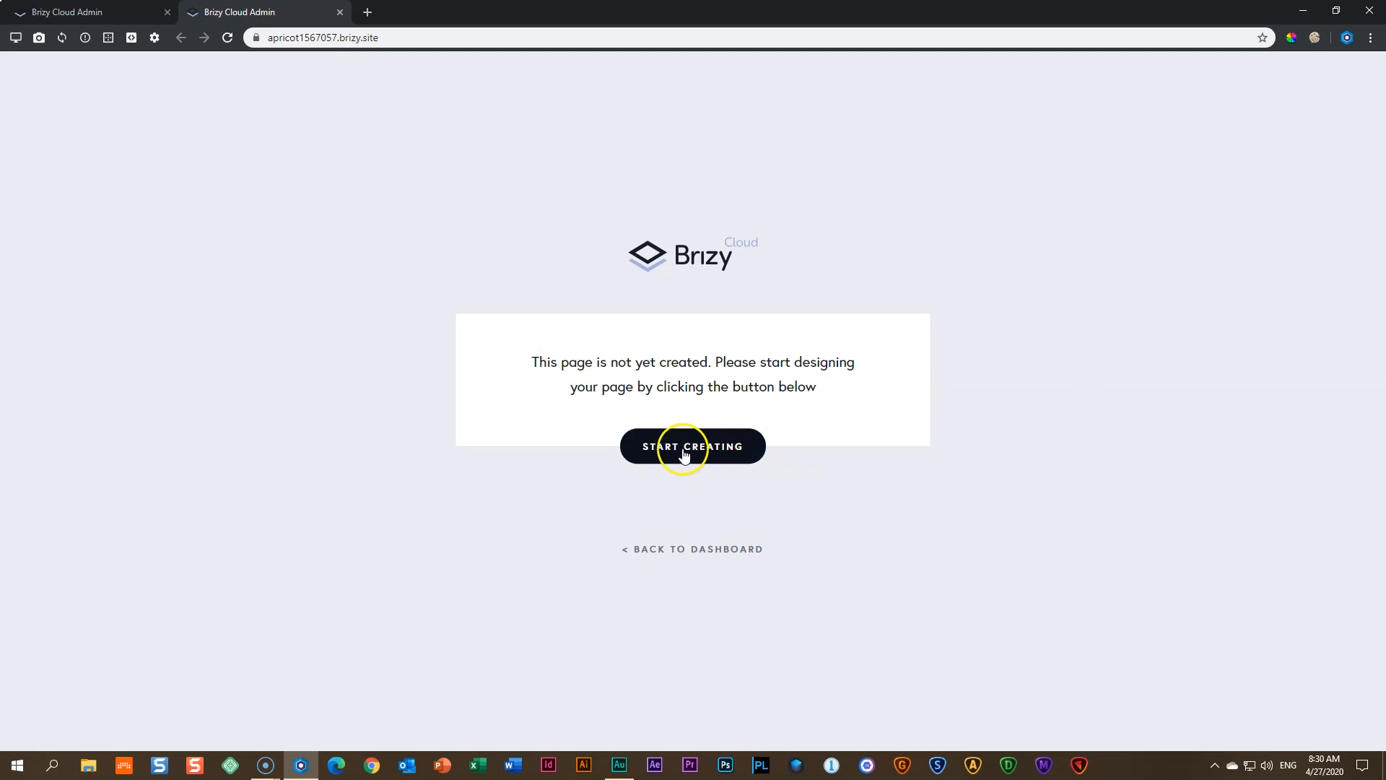
click(340, 12)
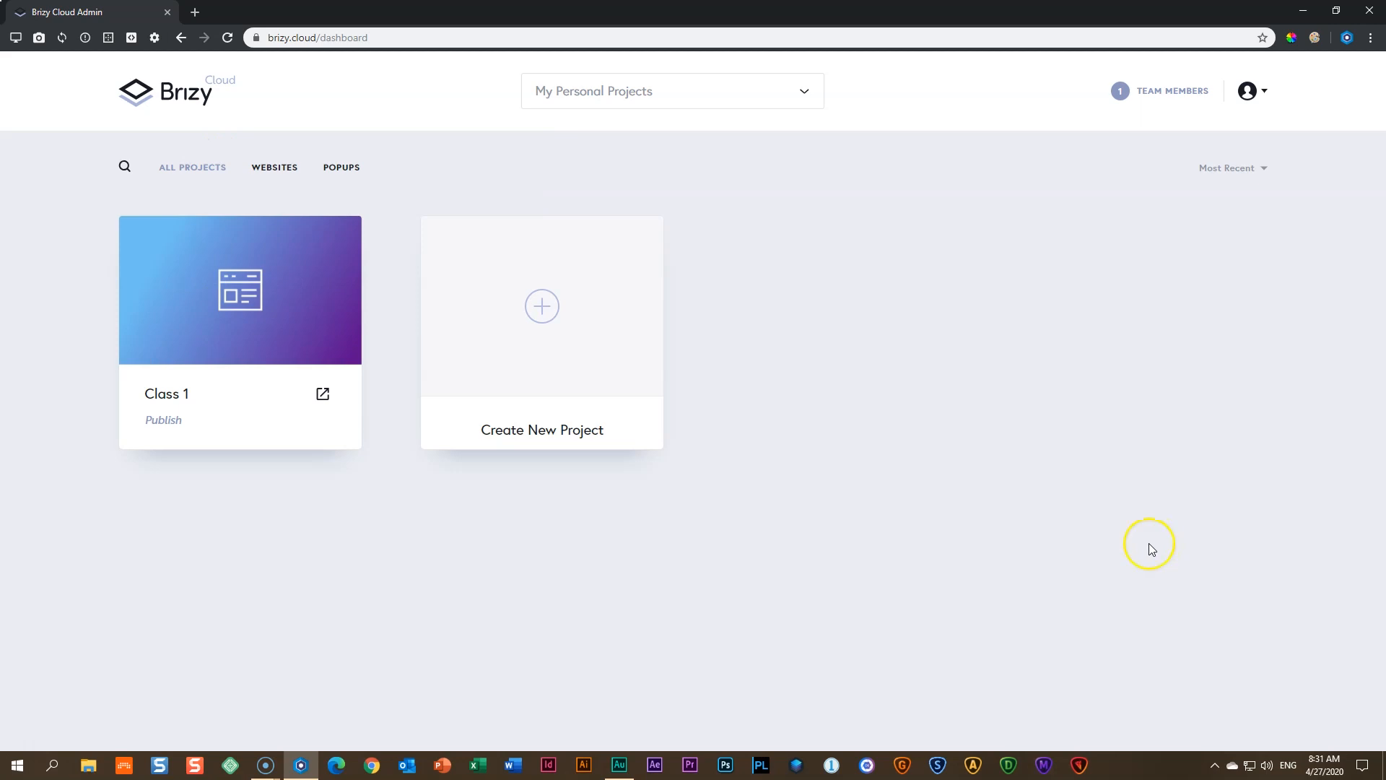
mouse_move(267, 320)
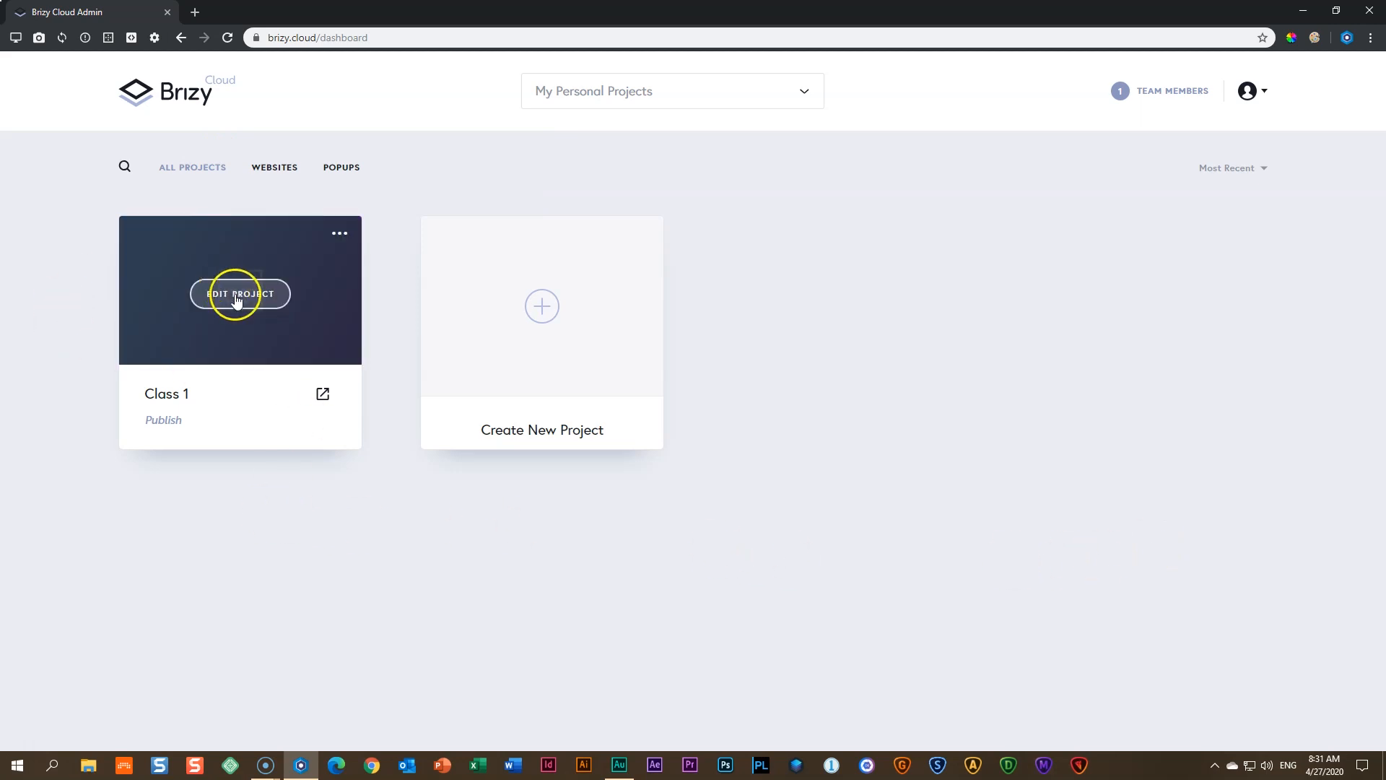
- Open the Class 1 project in the page editor and start a new browser tab
click(240, 302)
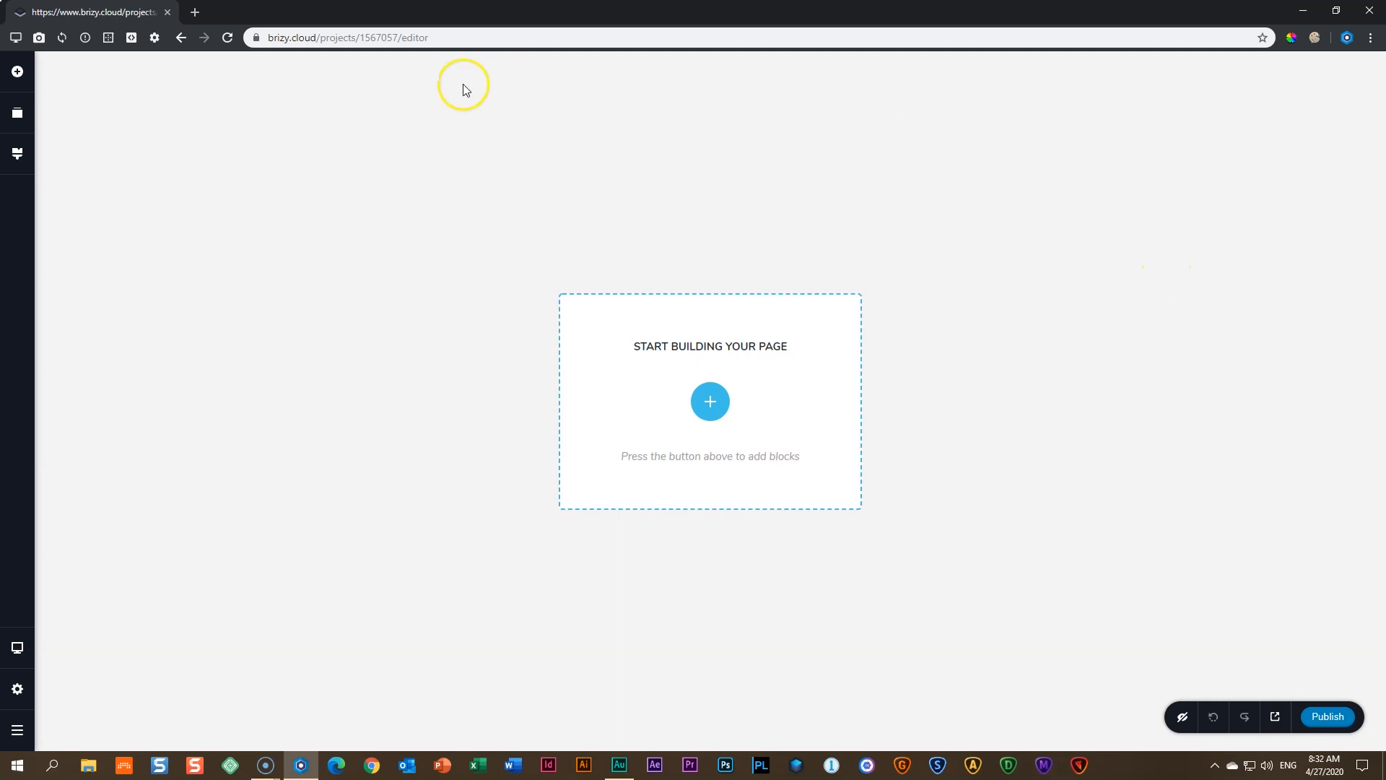
click(195, 12)
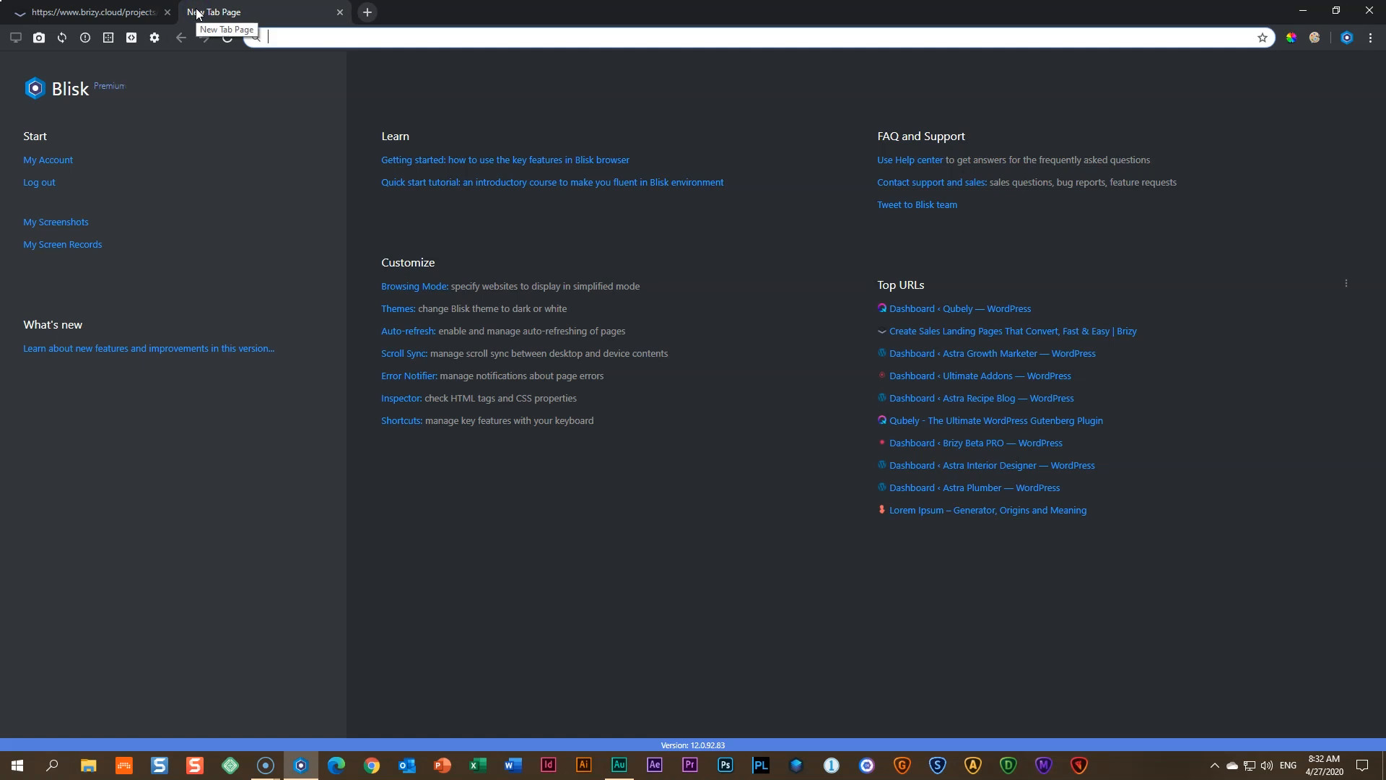
- Load brizy.cloud in the new tab, scroll through the homepage, then close that tab
text(brizy.cloud)
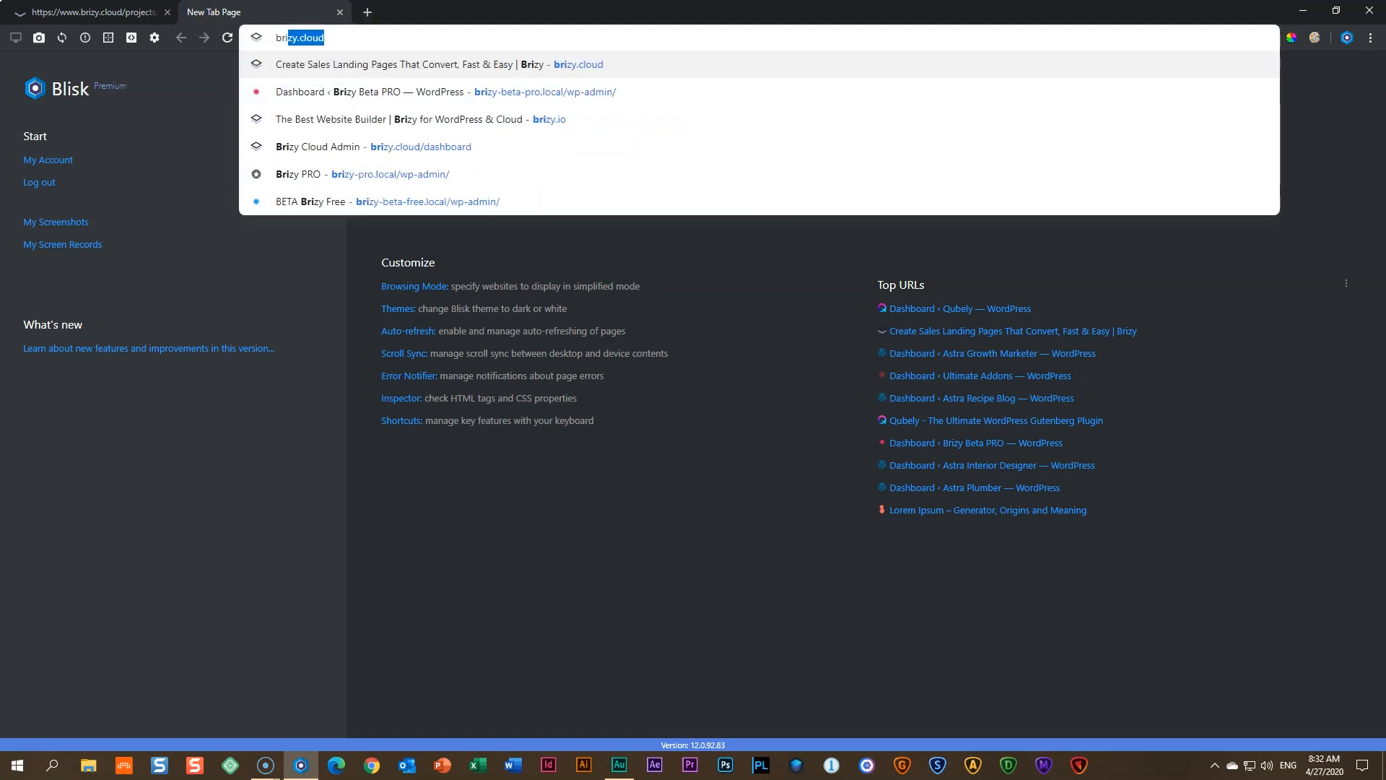
key(Return)
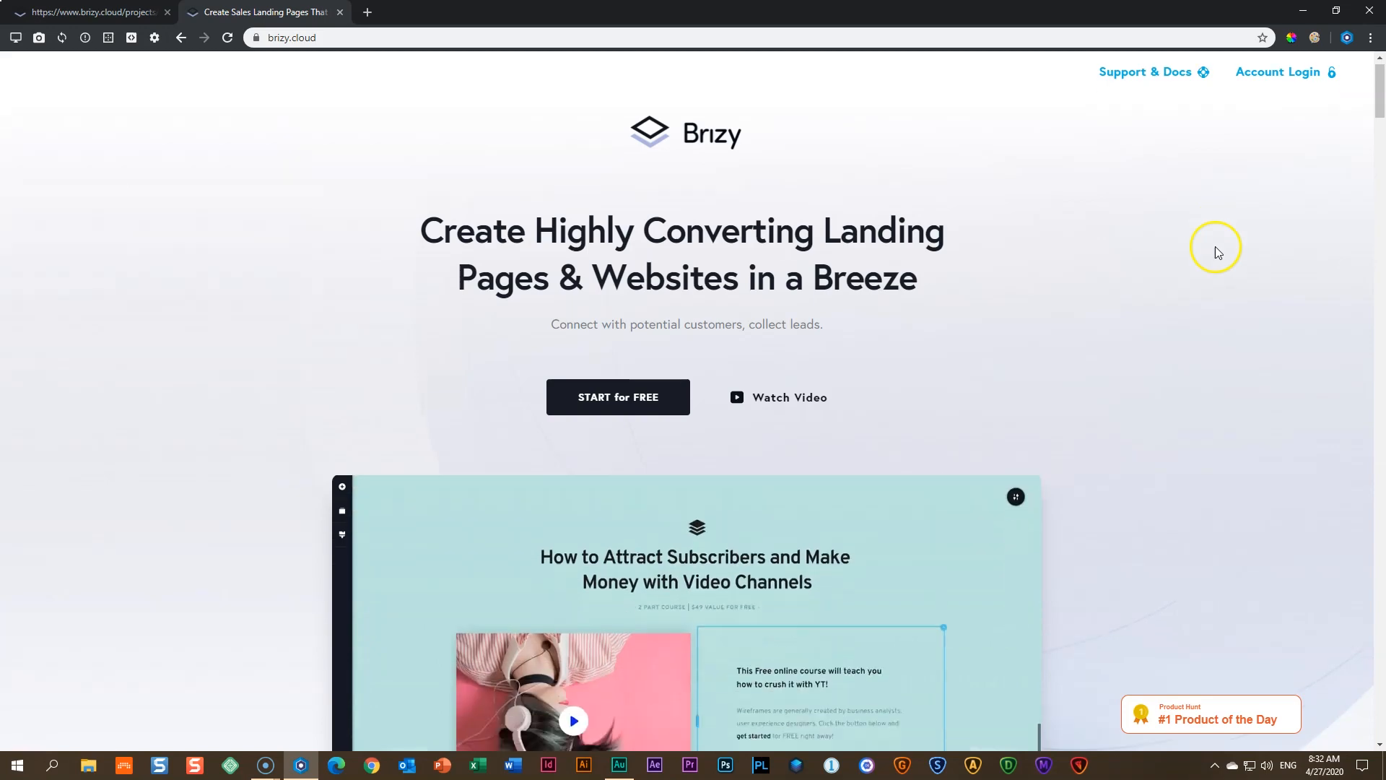
scroll(1213, 238, down, 4)
scroll(1207, 185, down, 20)
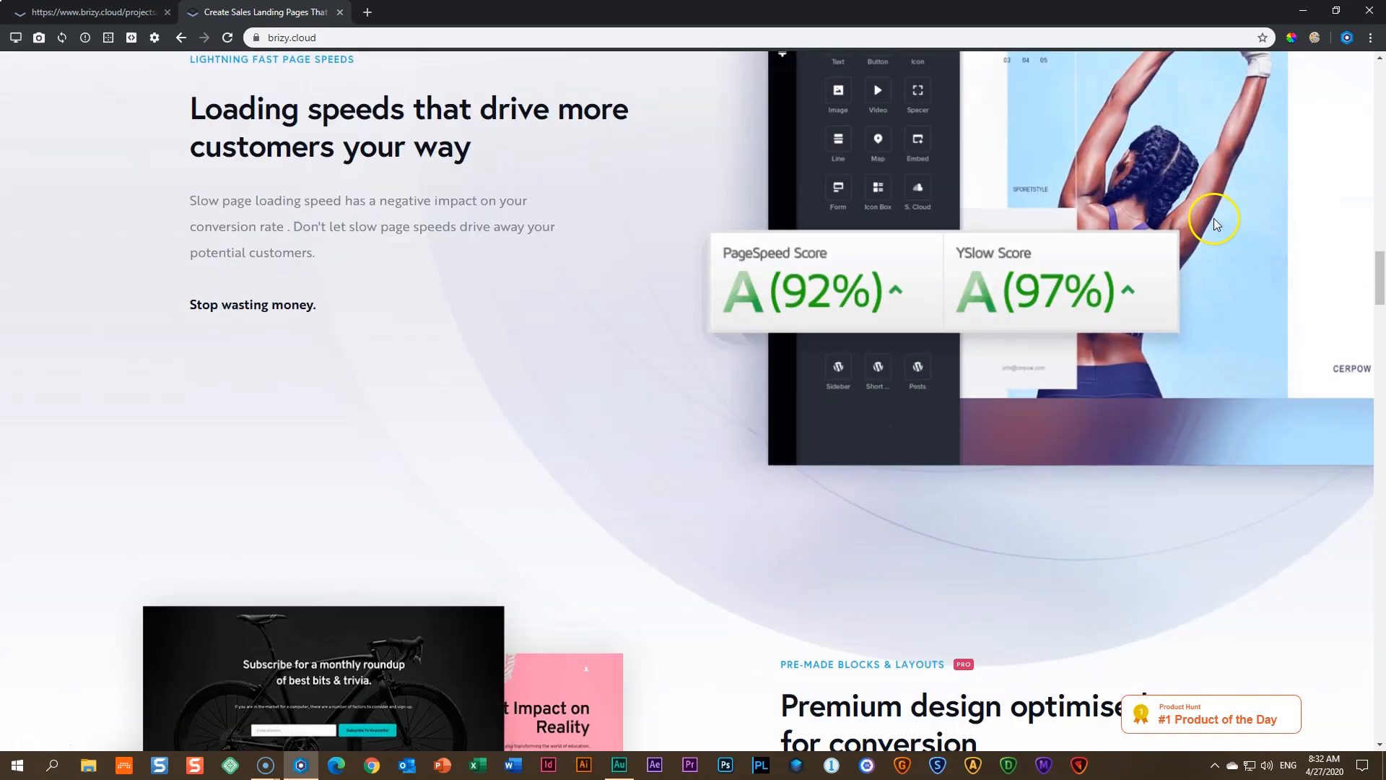
scroll(1224, 249, down, 20)
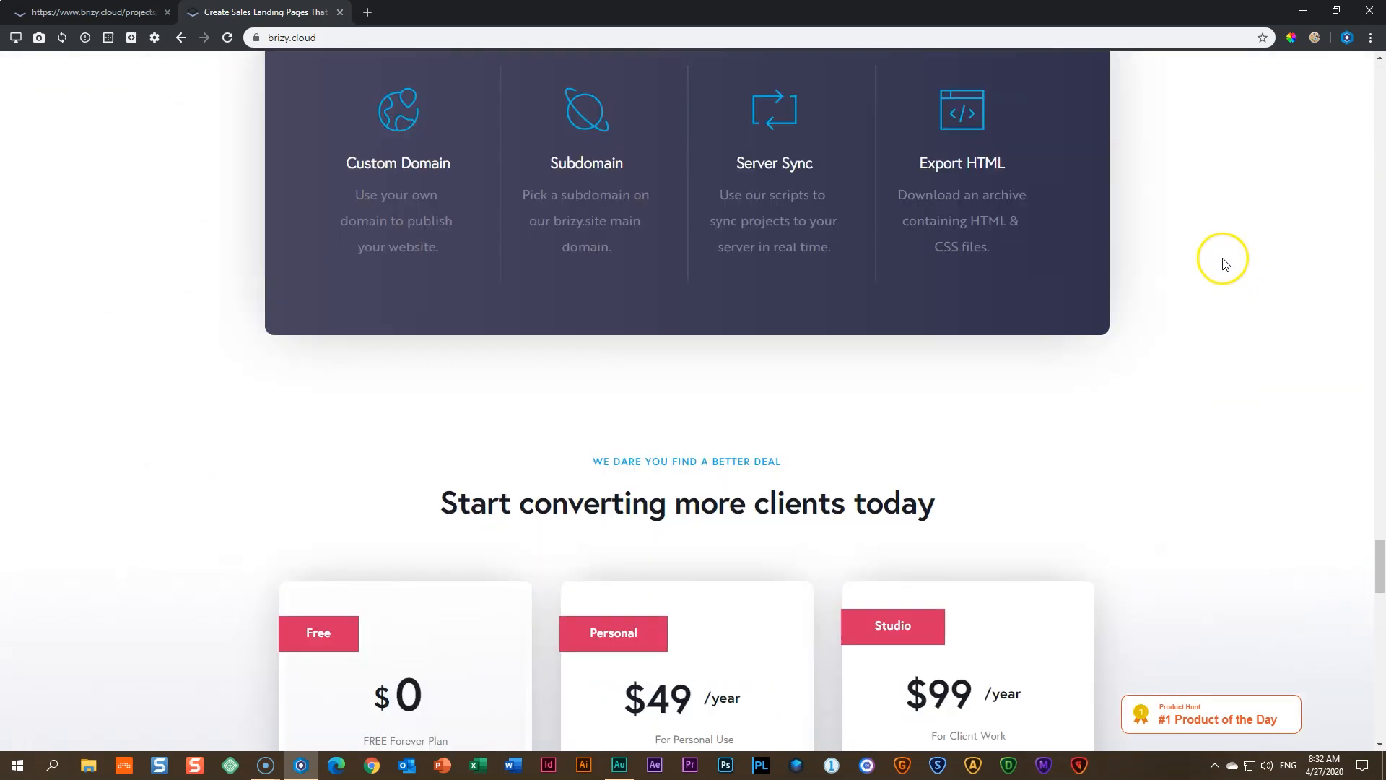
scroll(1223, 263, down, 16)
scroll(1226, 275, up, 16)
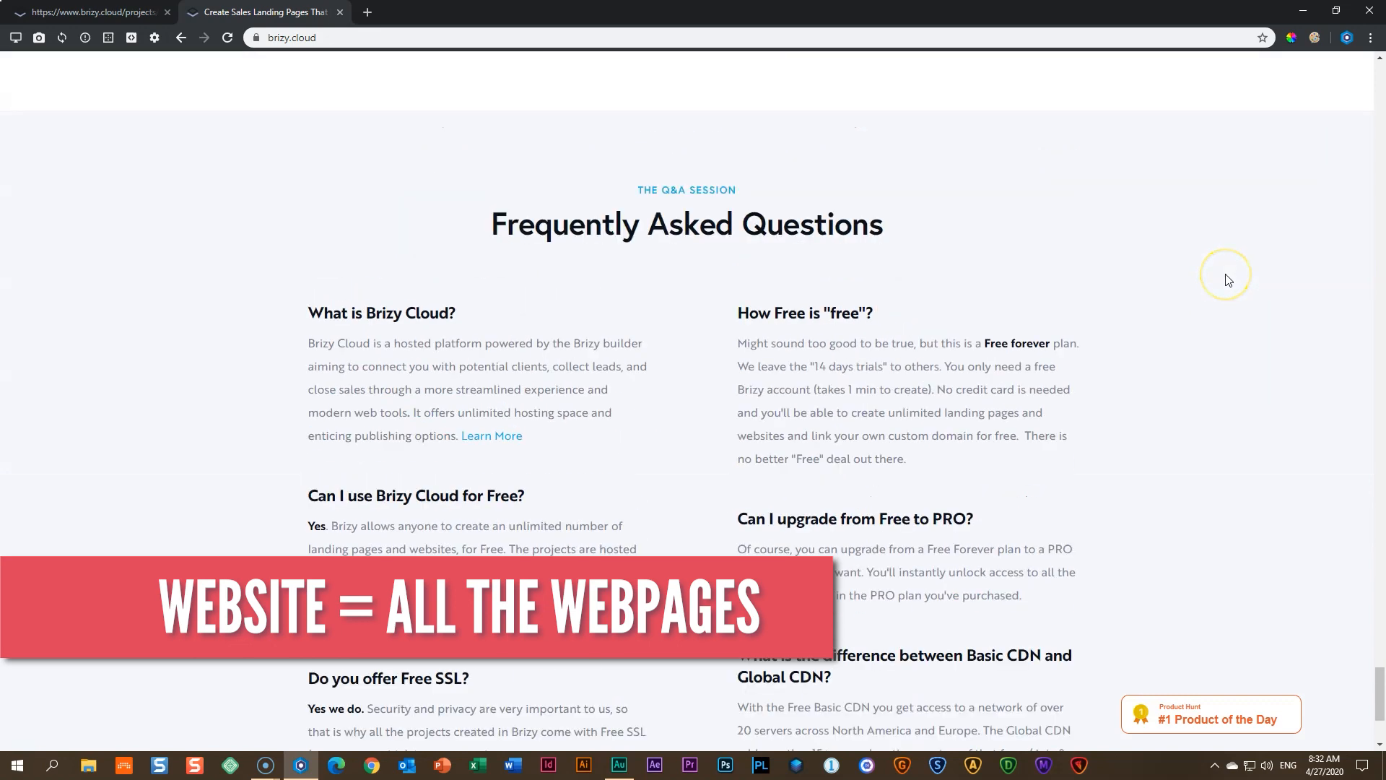
scroll(1229, 280, up, 20)
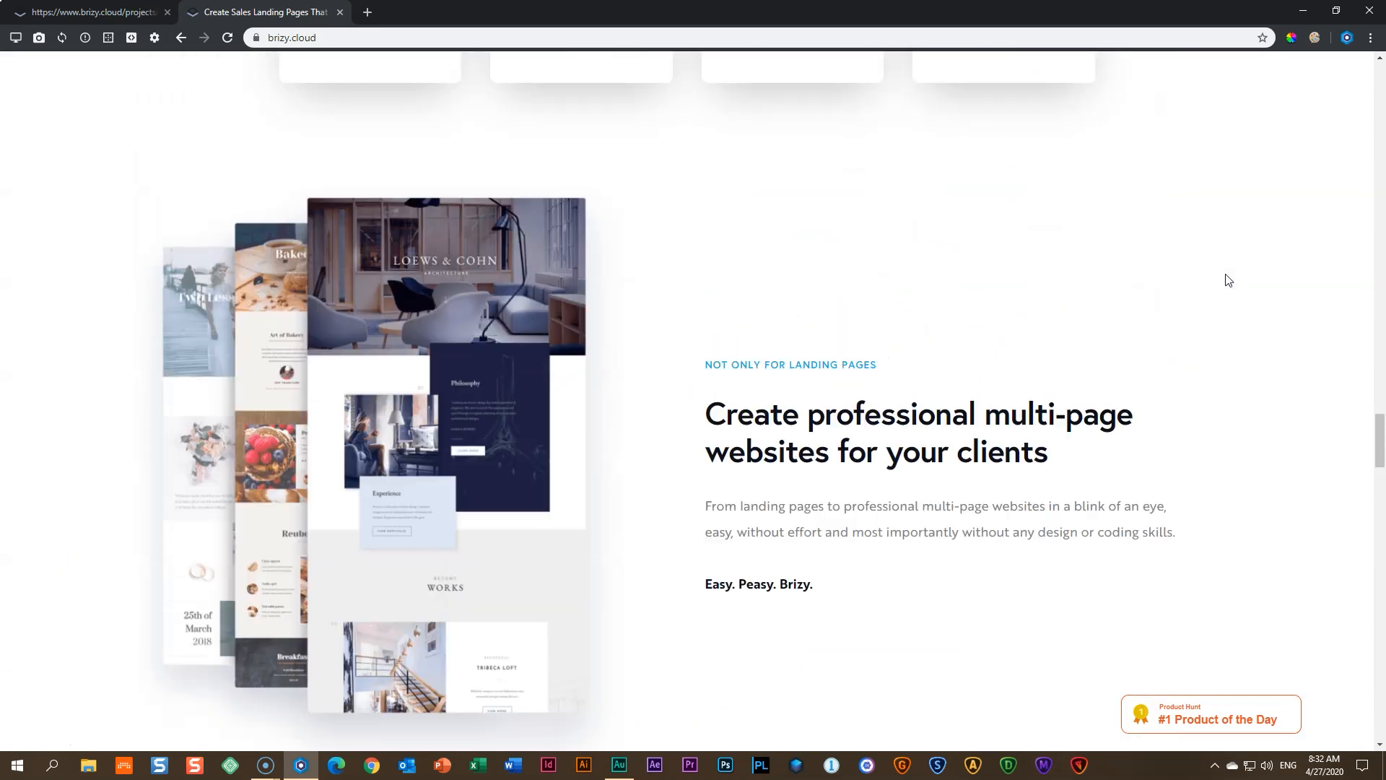
scroll(1229, 280, up, 20)
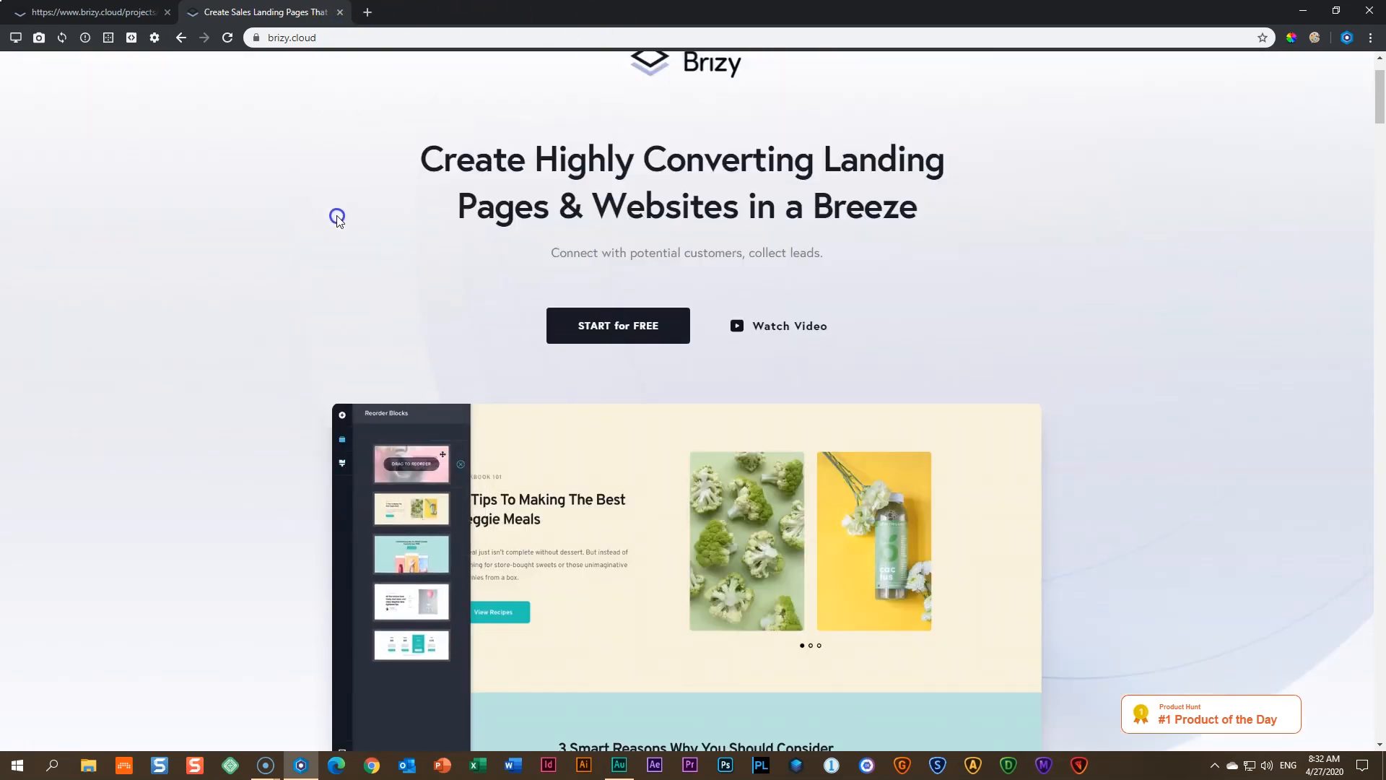
scroll(336, 215, up, 1)
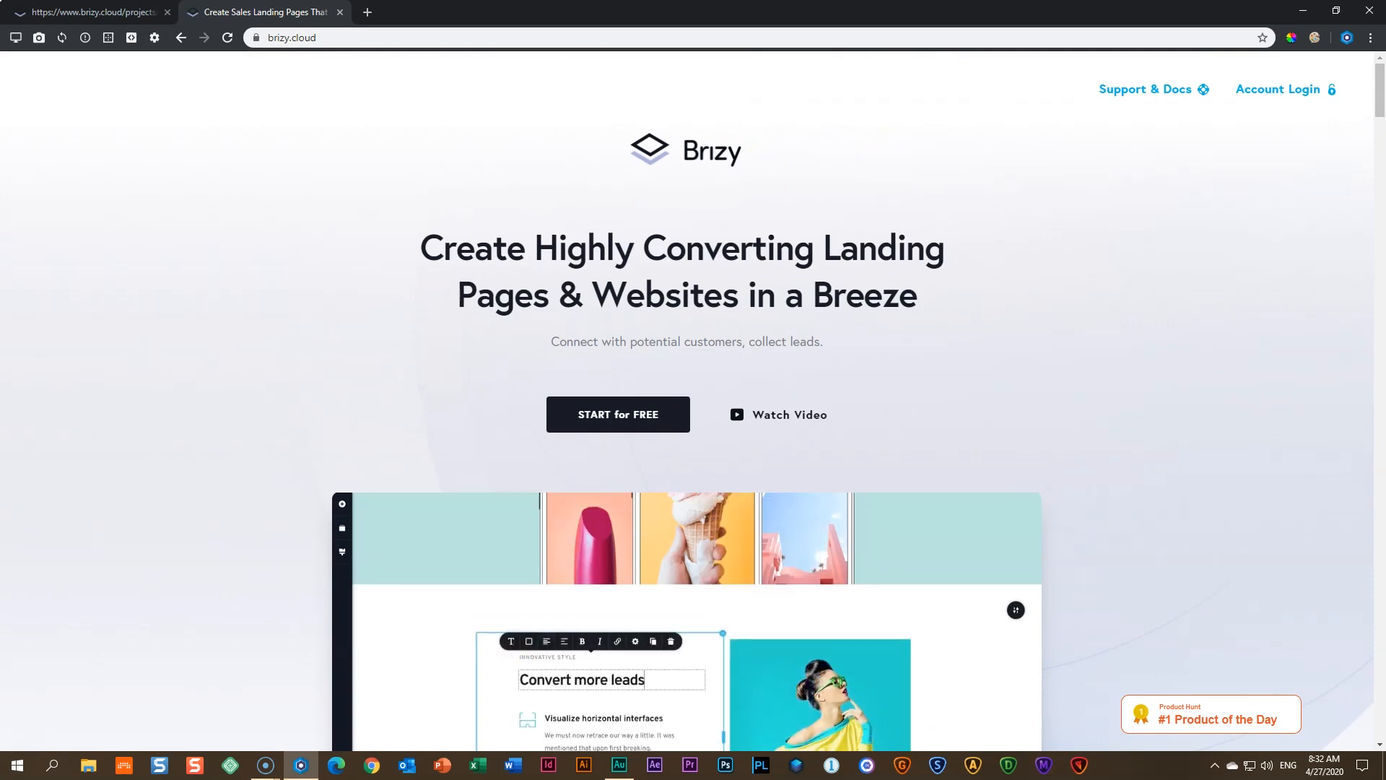
click(339, 12)
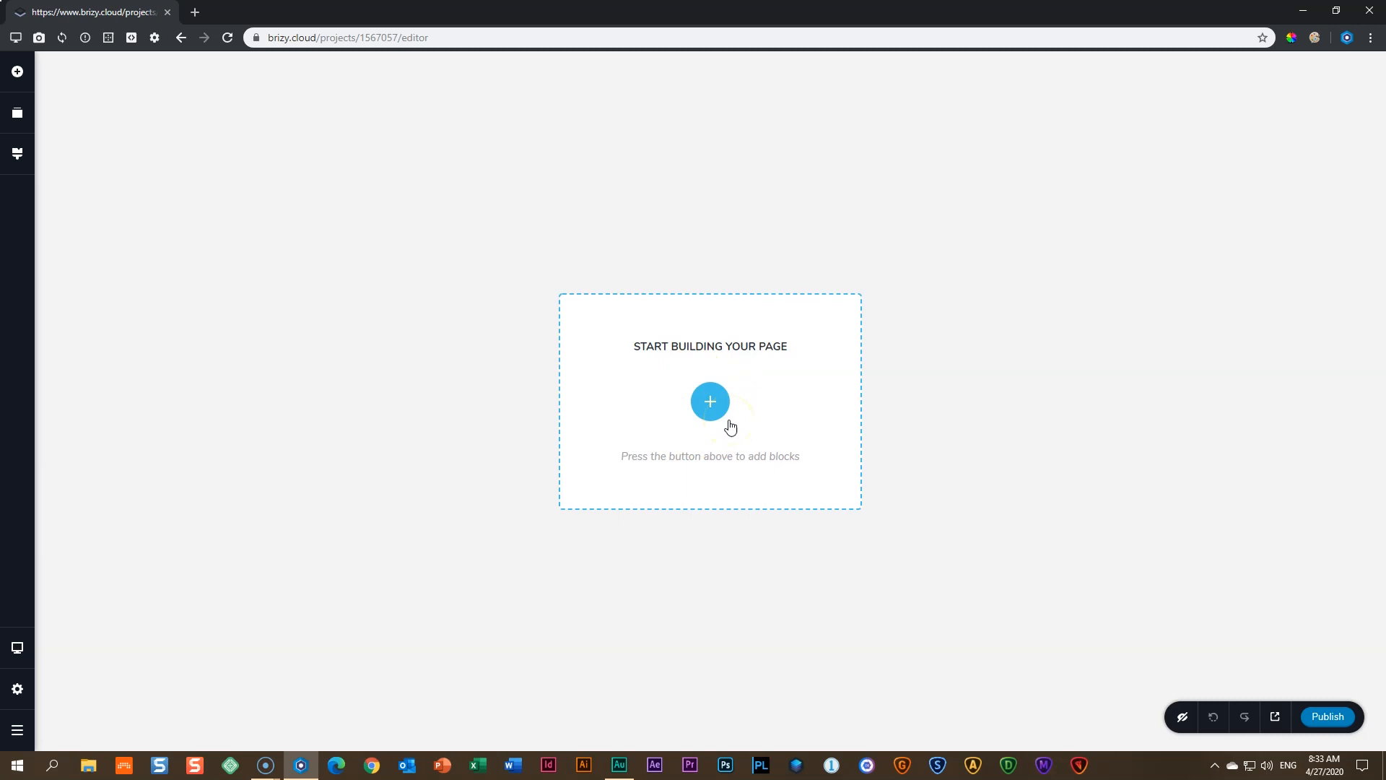
- Open the block library to pick a block to add to the empty page
click(713, 405)
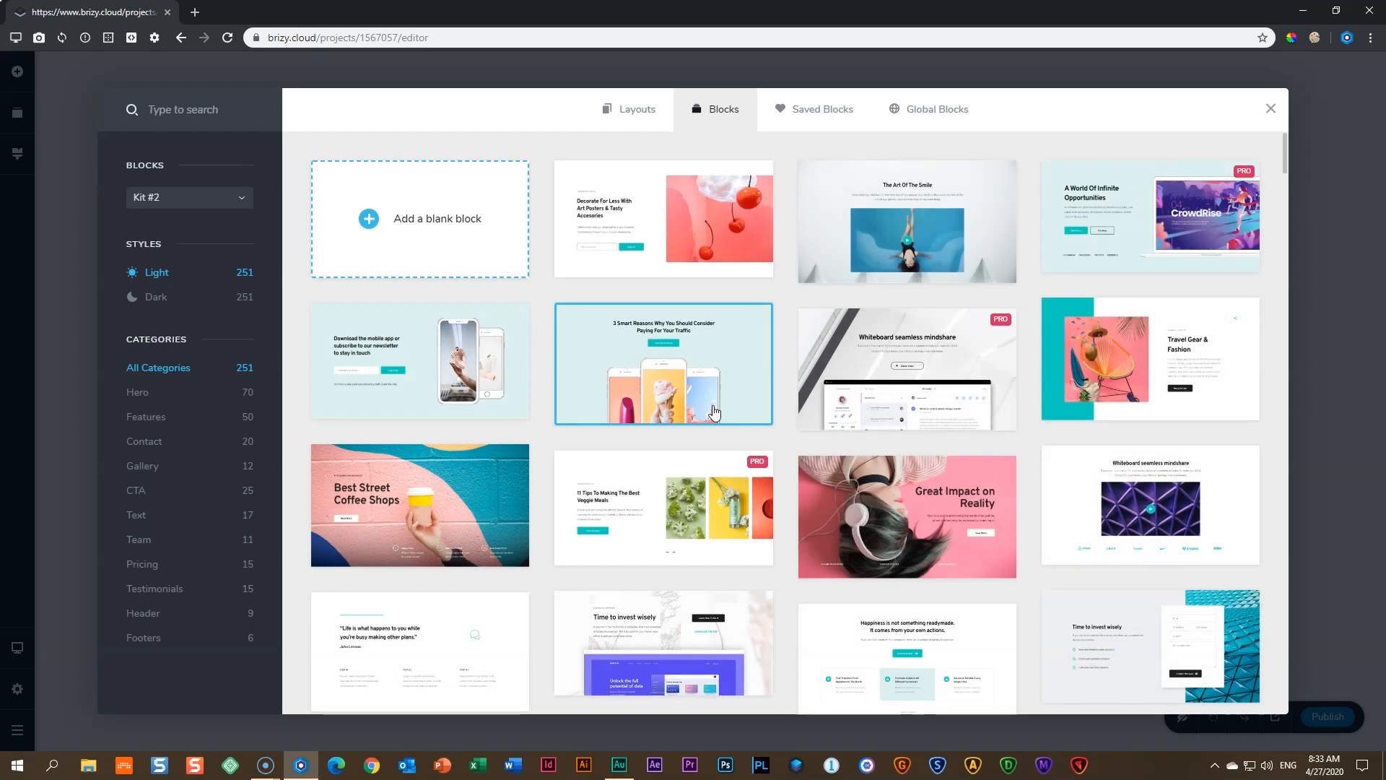
scroll(1155, 343, down, 10)
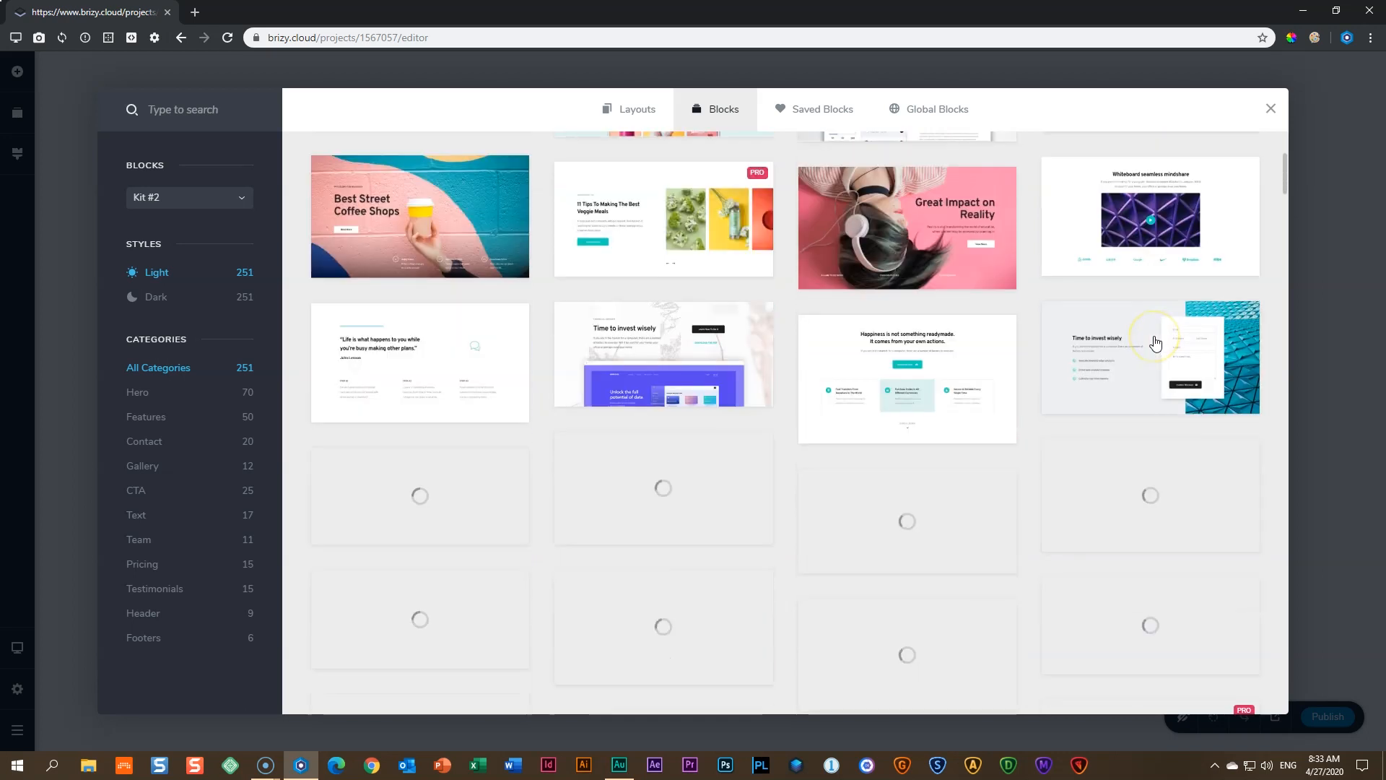
scroll(1155, 343, down, 5)
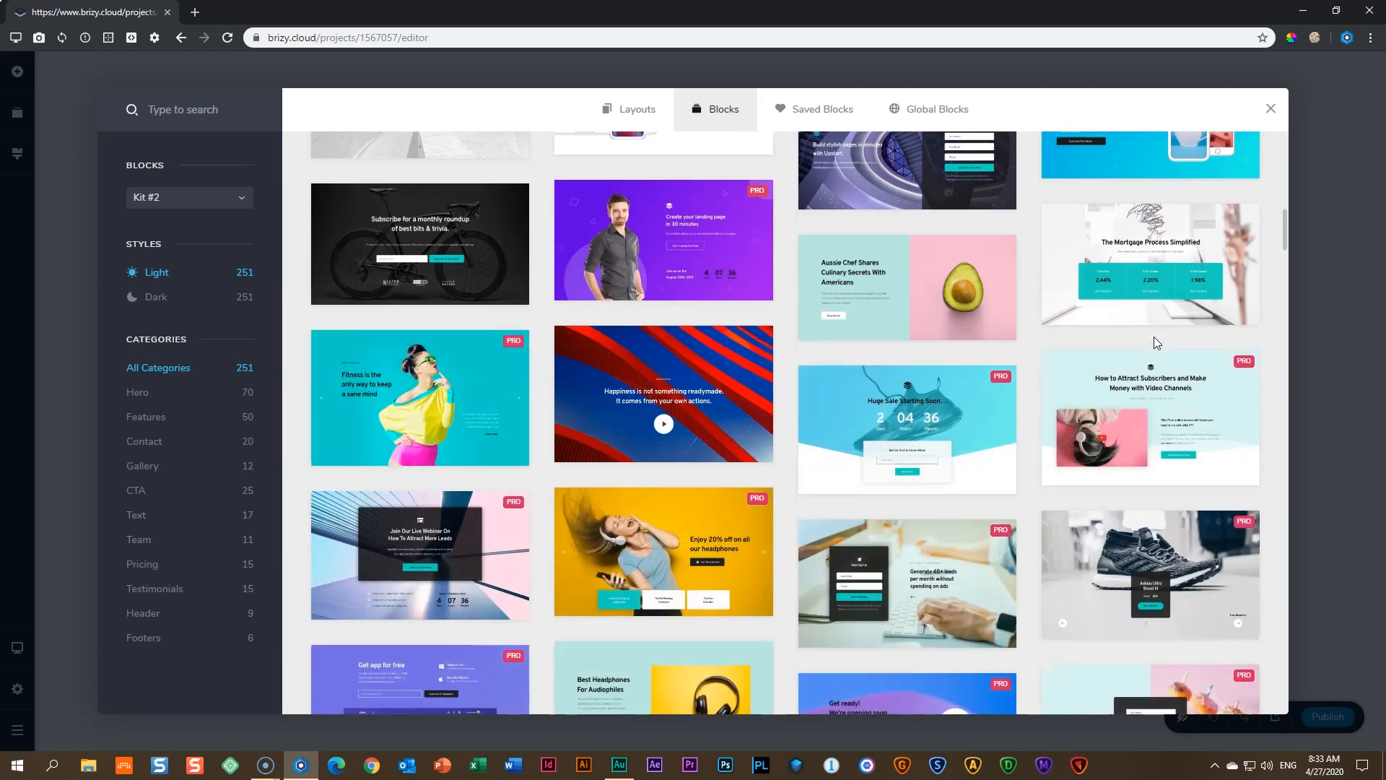
scroll(1154, 339, down, 4)
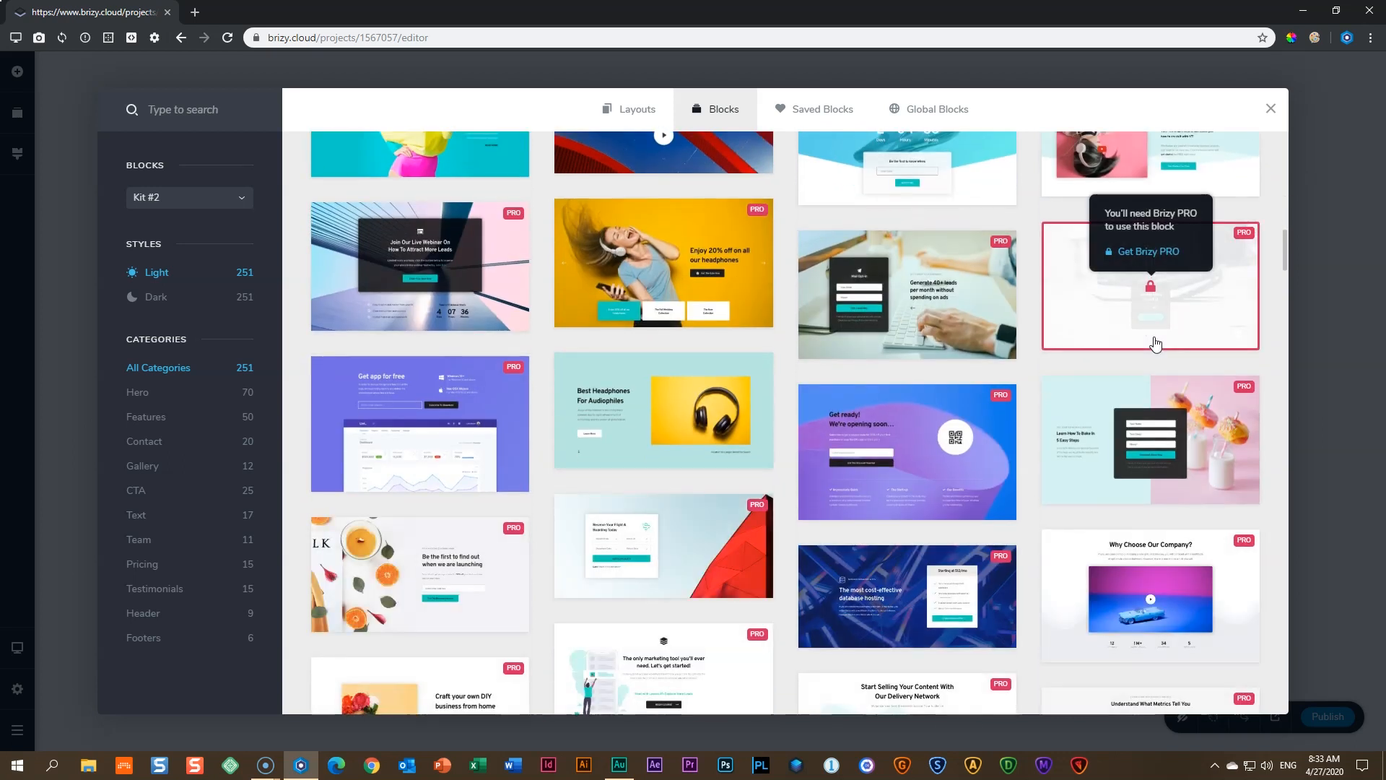
scroll(1156, 344, down, 4)
scroll(1155, 343, down, 5)
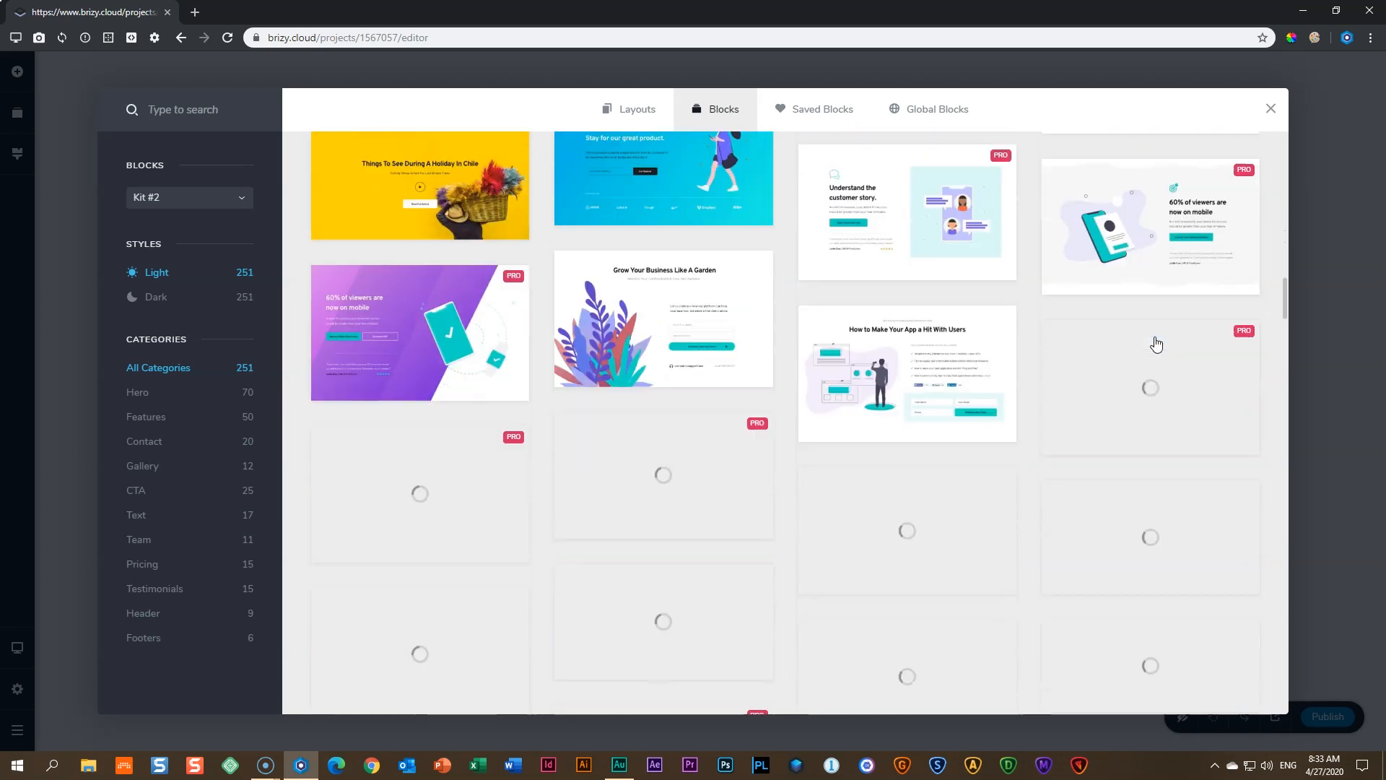
scroll(1156, 343, up, 10)
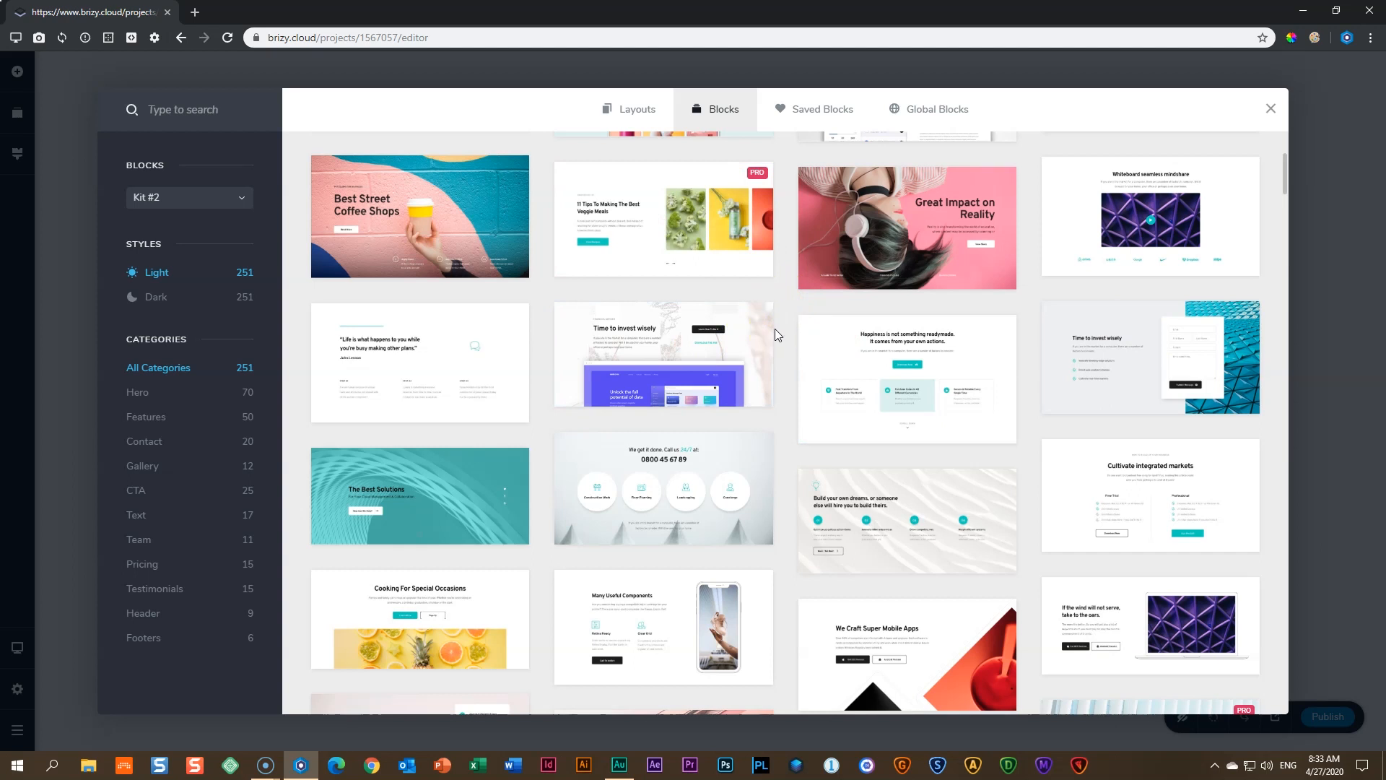
scroll(774, 327, up, 2)
mouse_move(760, 325)
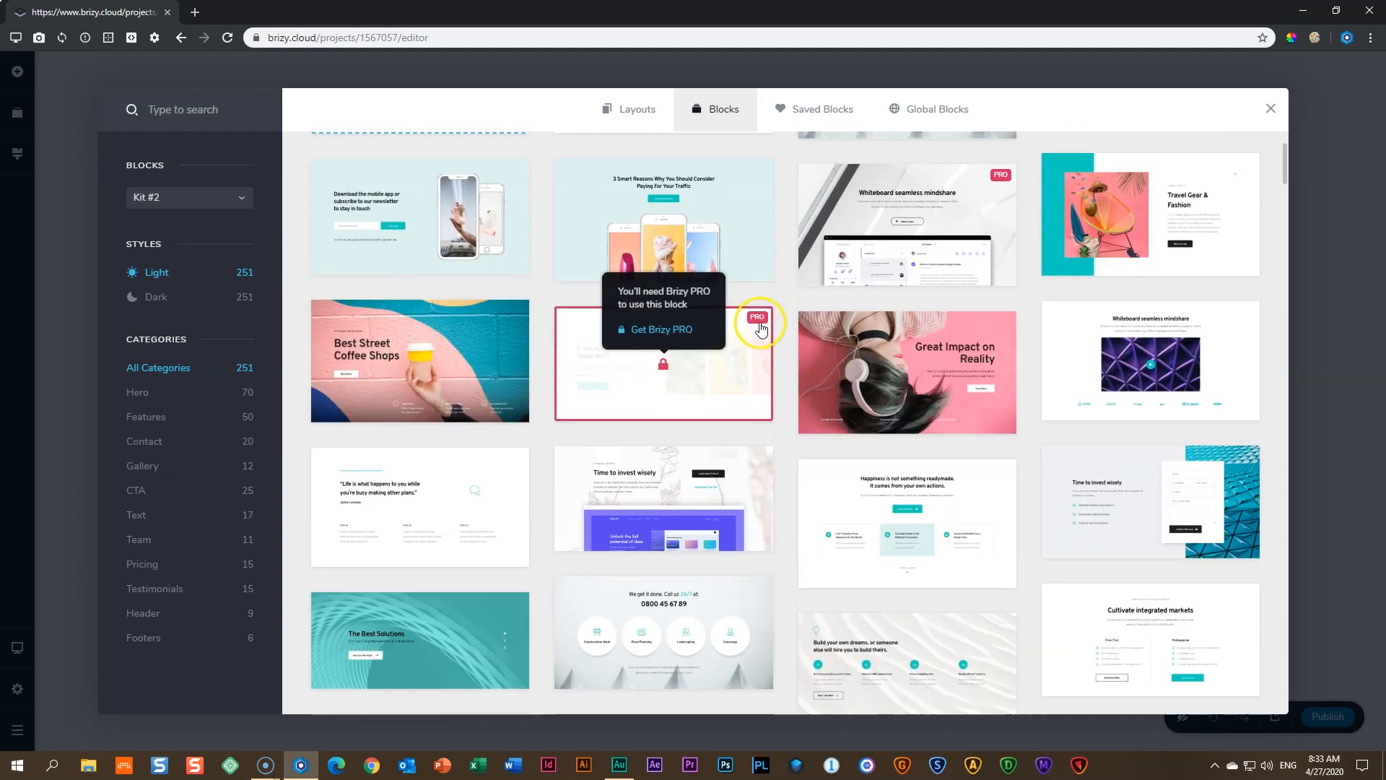
scroll(786, 322, up, 2)
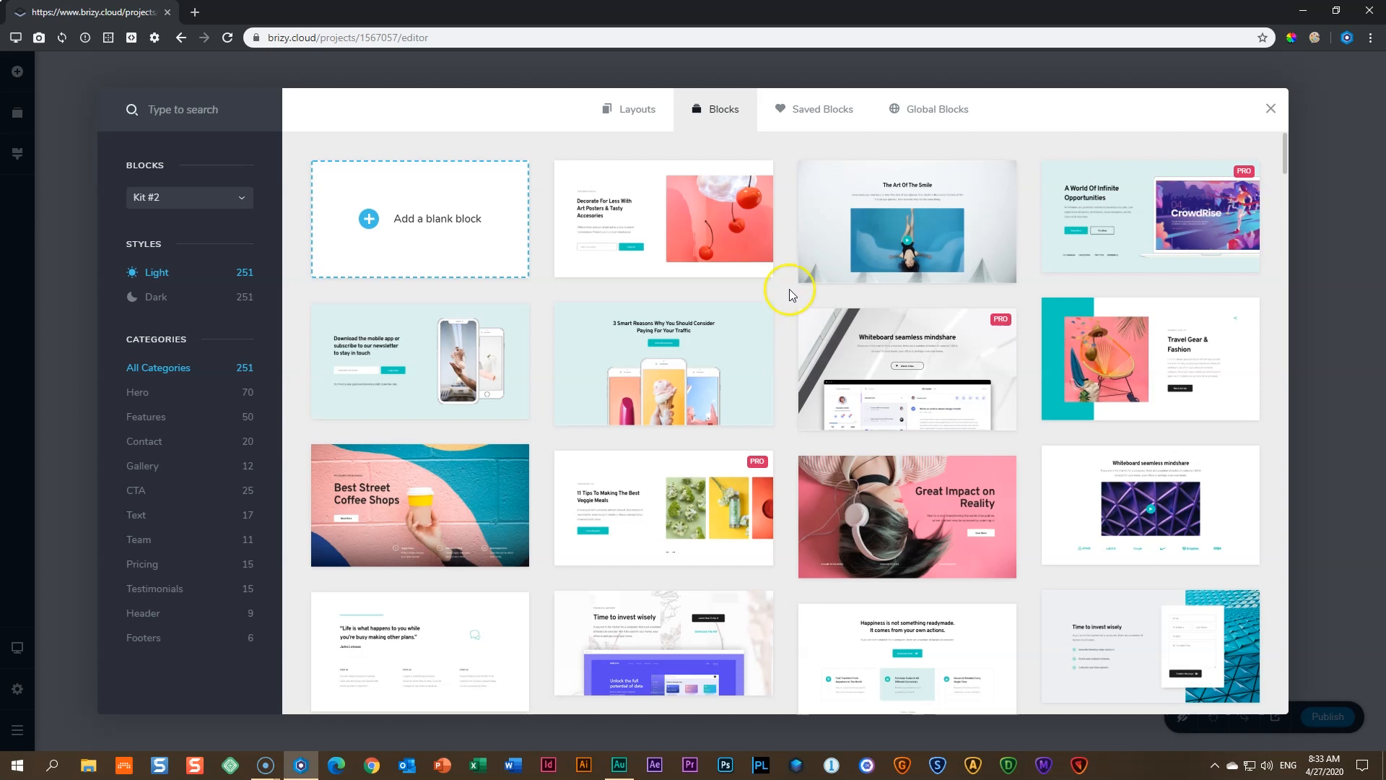
click(421, 231)
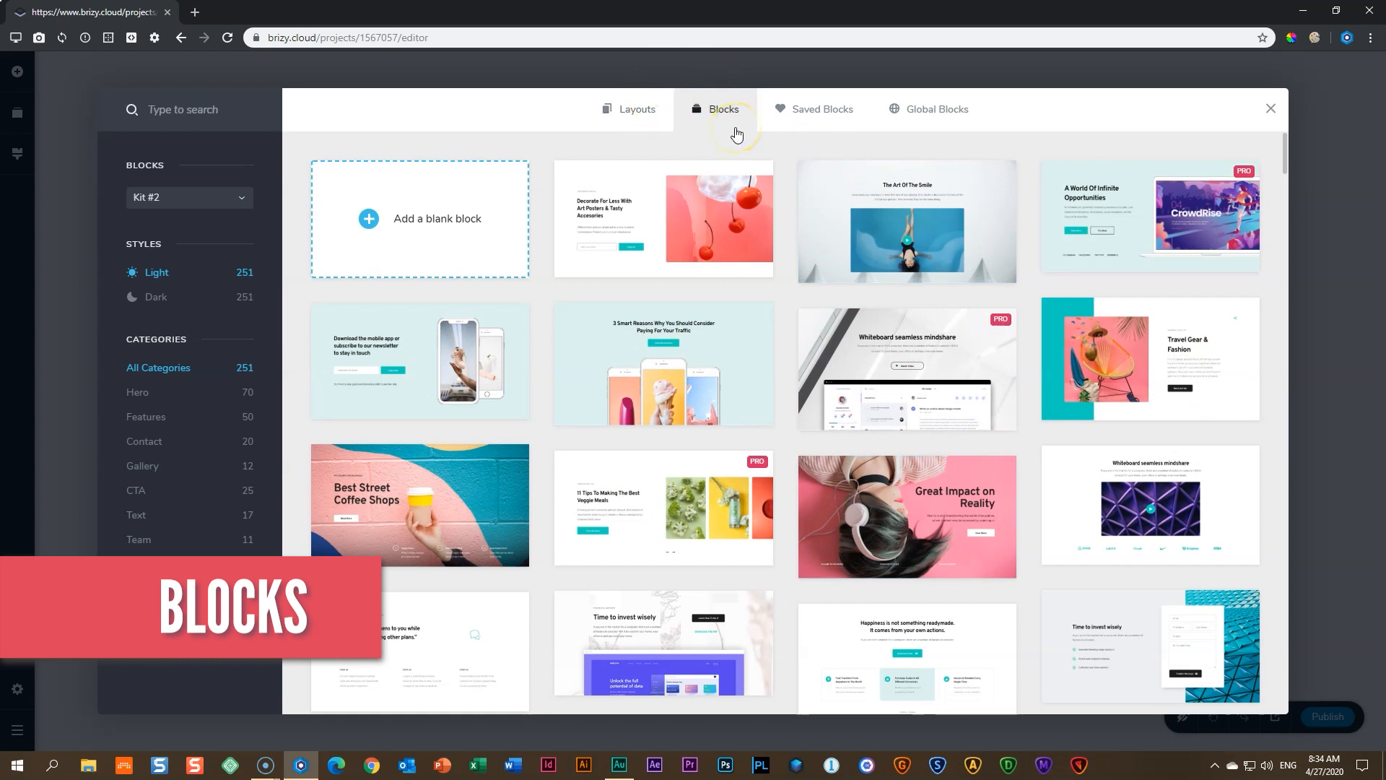
click(419, 227)
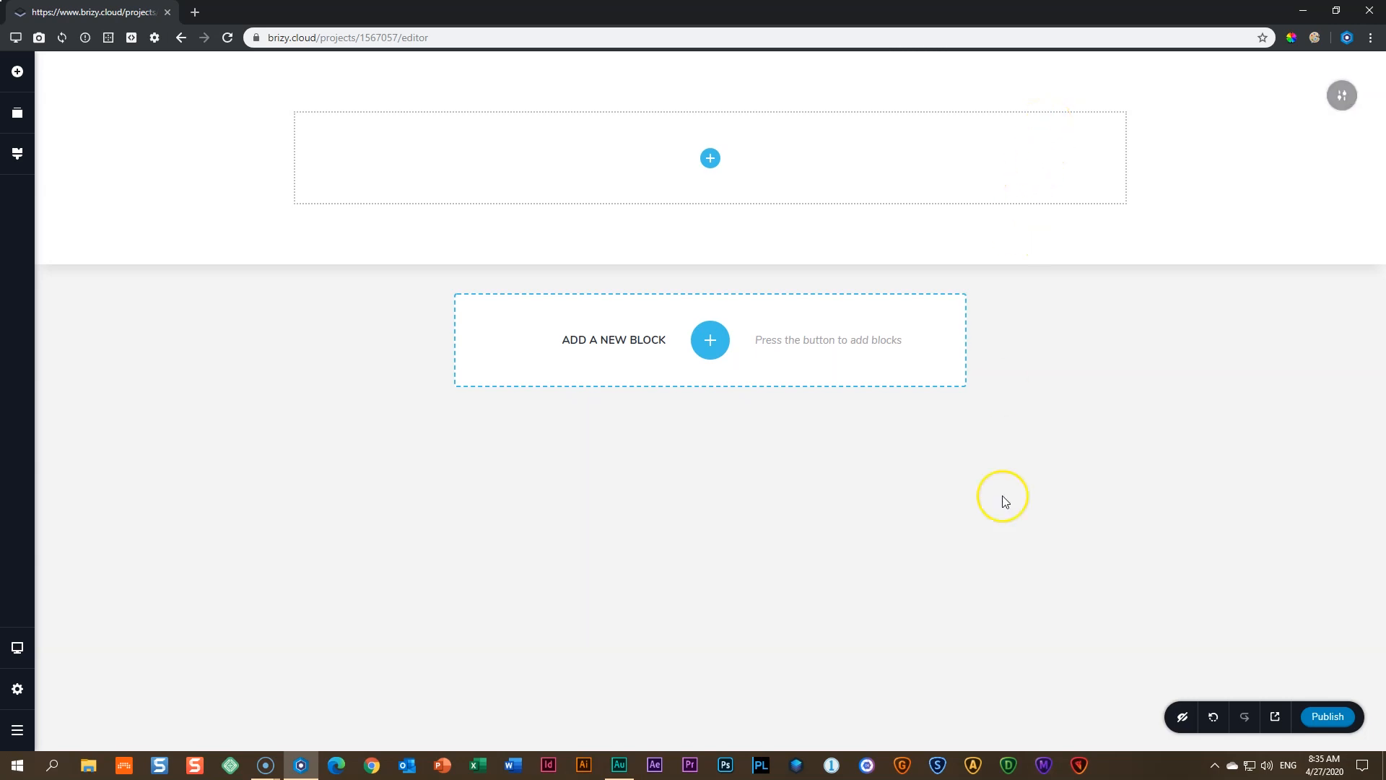
- Undo the blank section so the page is empty again
click(1215, 719)
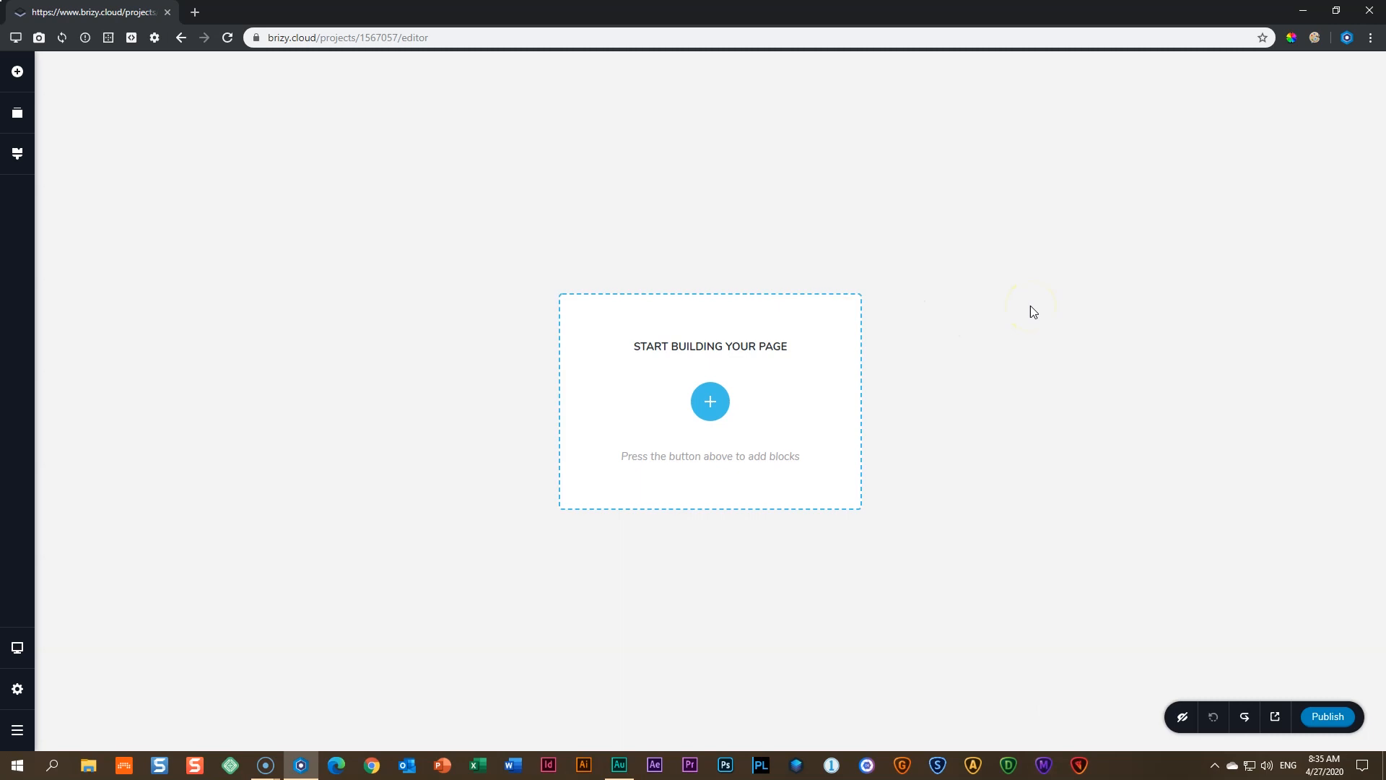
click(712, 410)
click(401, 219)
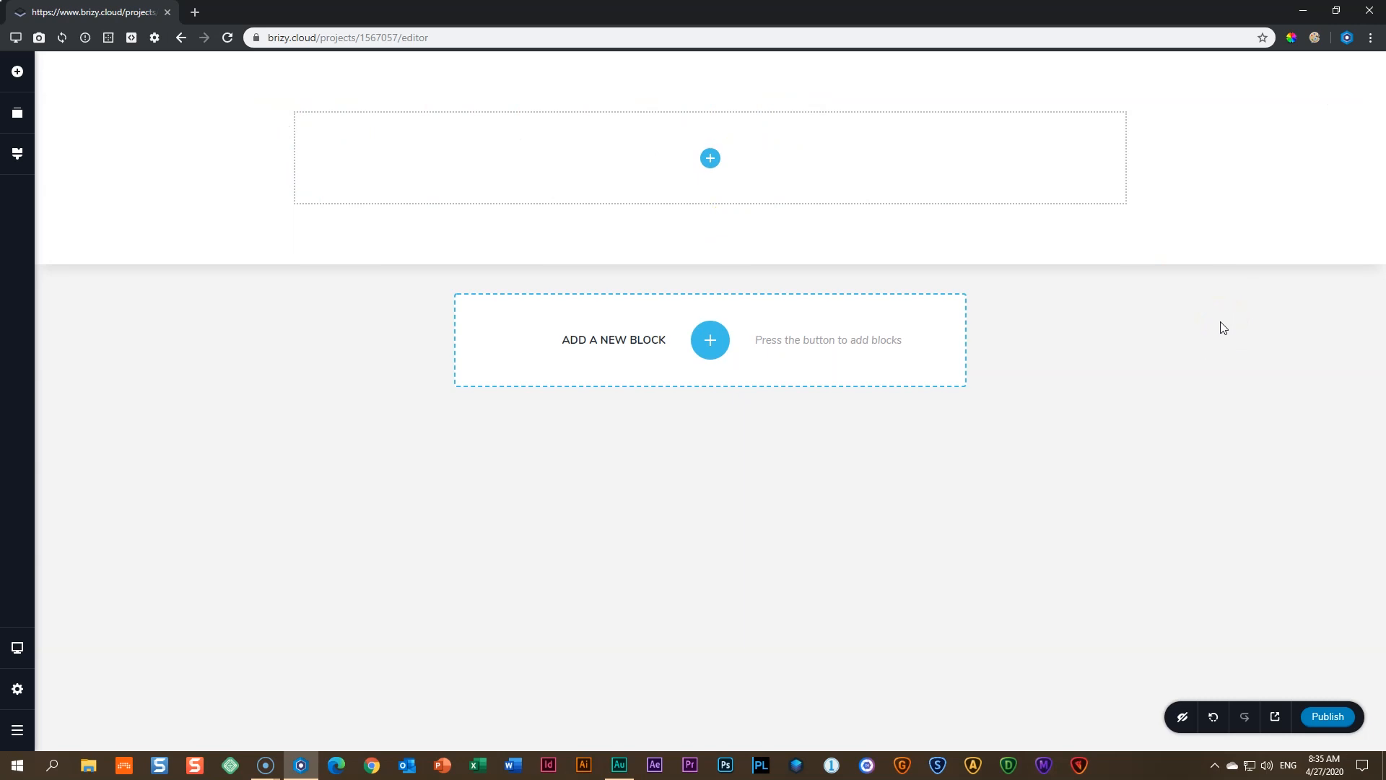
- Drag a Text element into the blank section, then close the elements panel
click(711, 160)
click(713, 160)
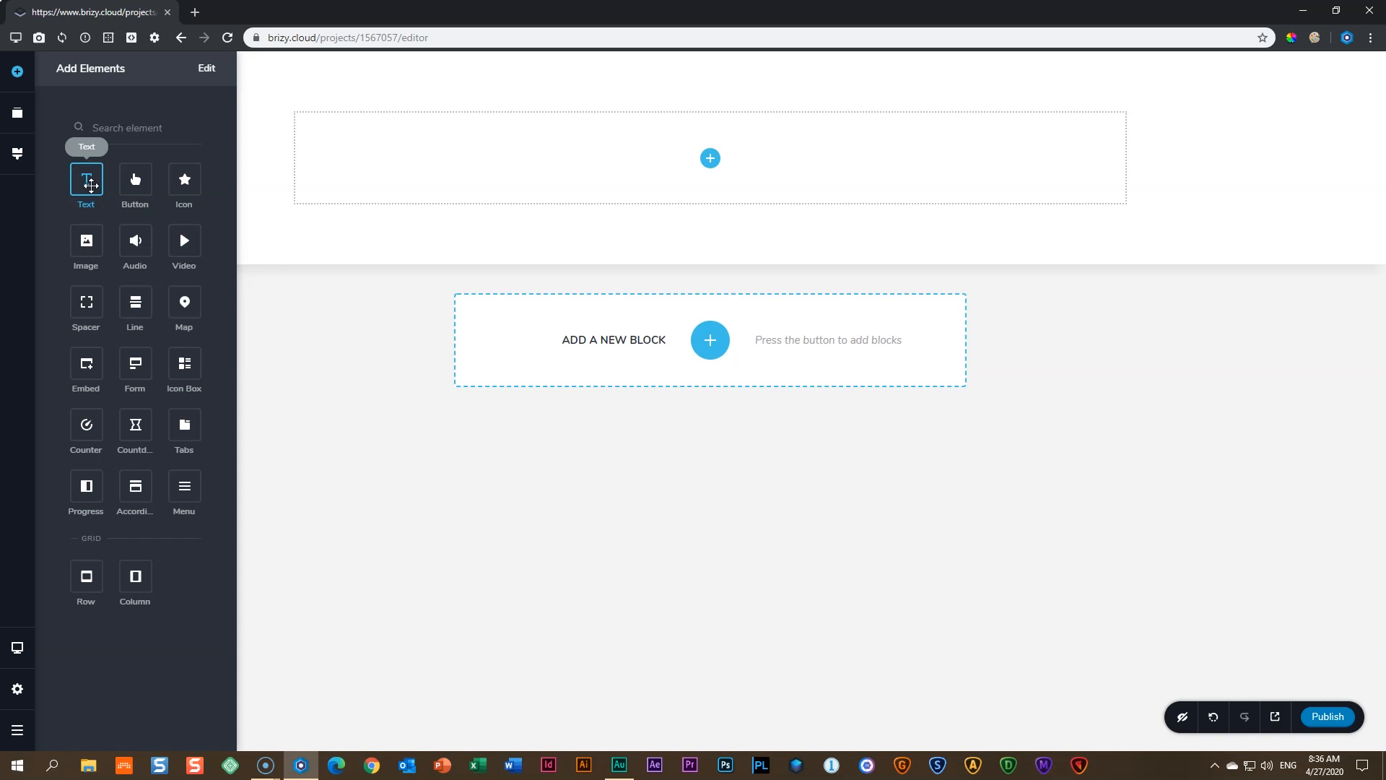
click(91, 186)
click(90, 186)
drag(90, 186, 724, 168)
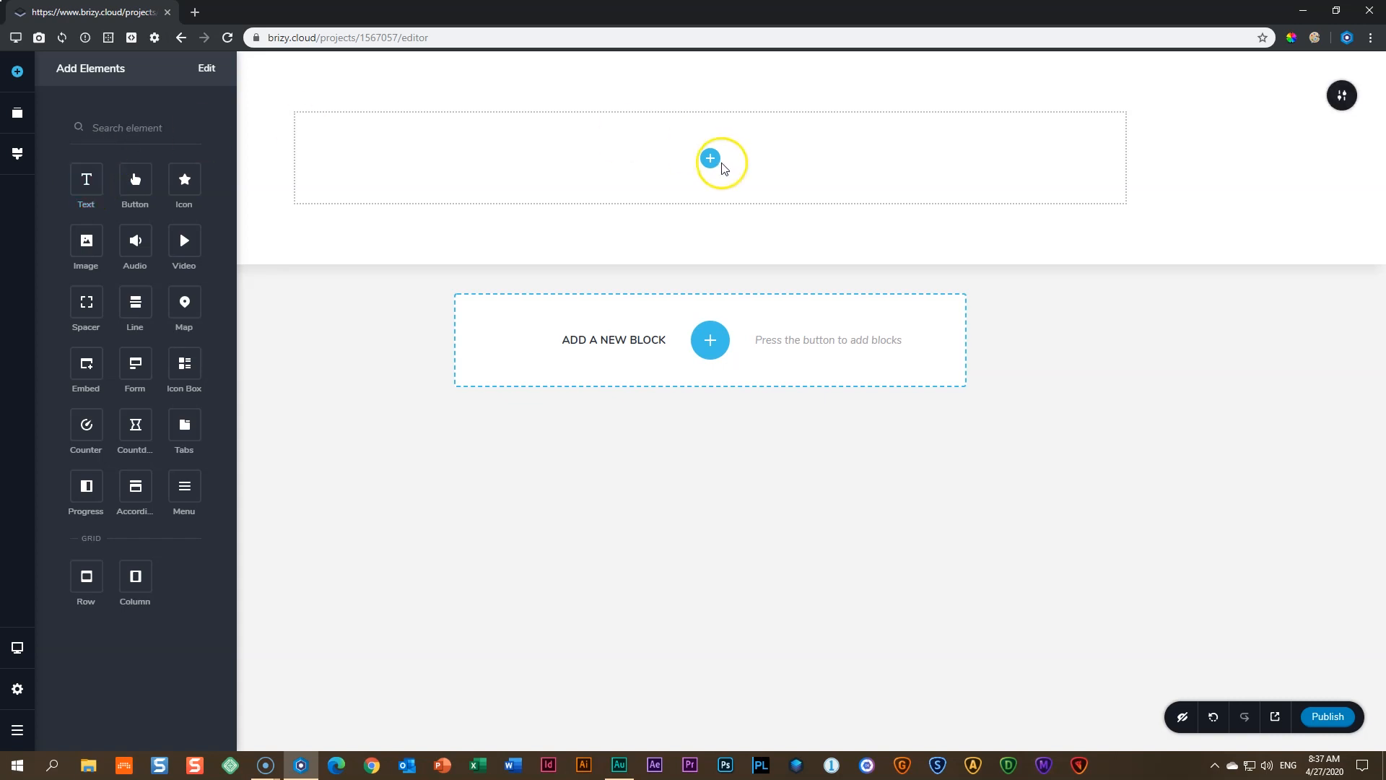
drag(87, 179, 713, 159)
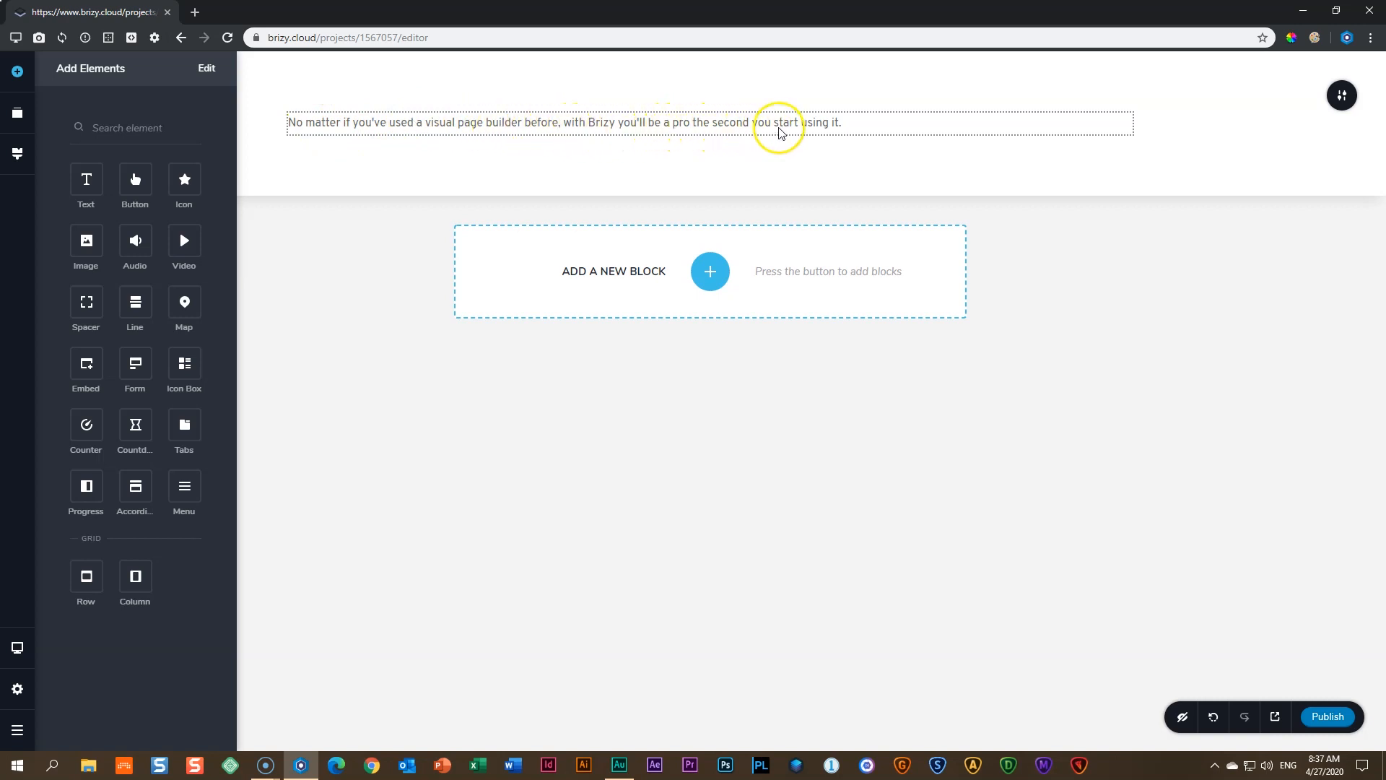
click(849, 132)
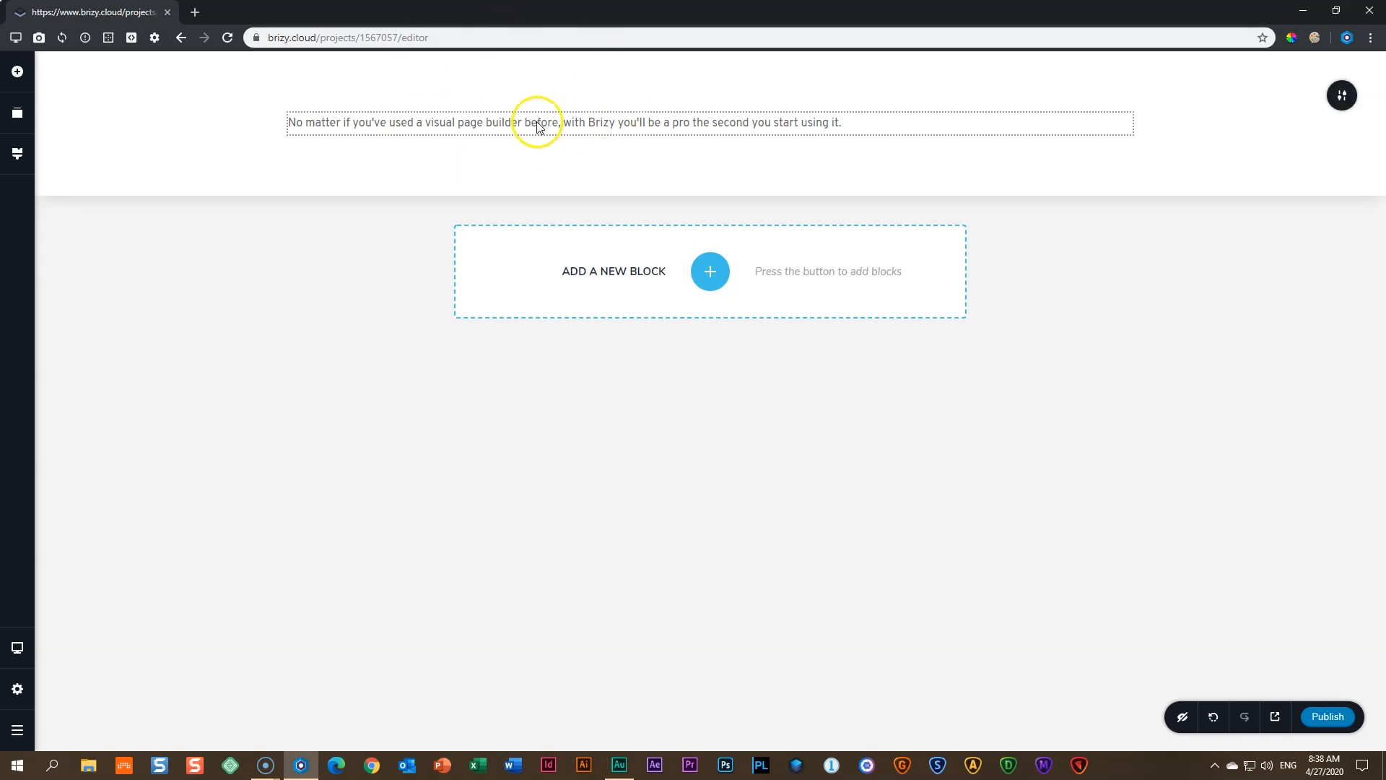
- Start editing the placeholder paragraph and place the cursor inside its text
click(538, 126)
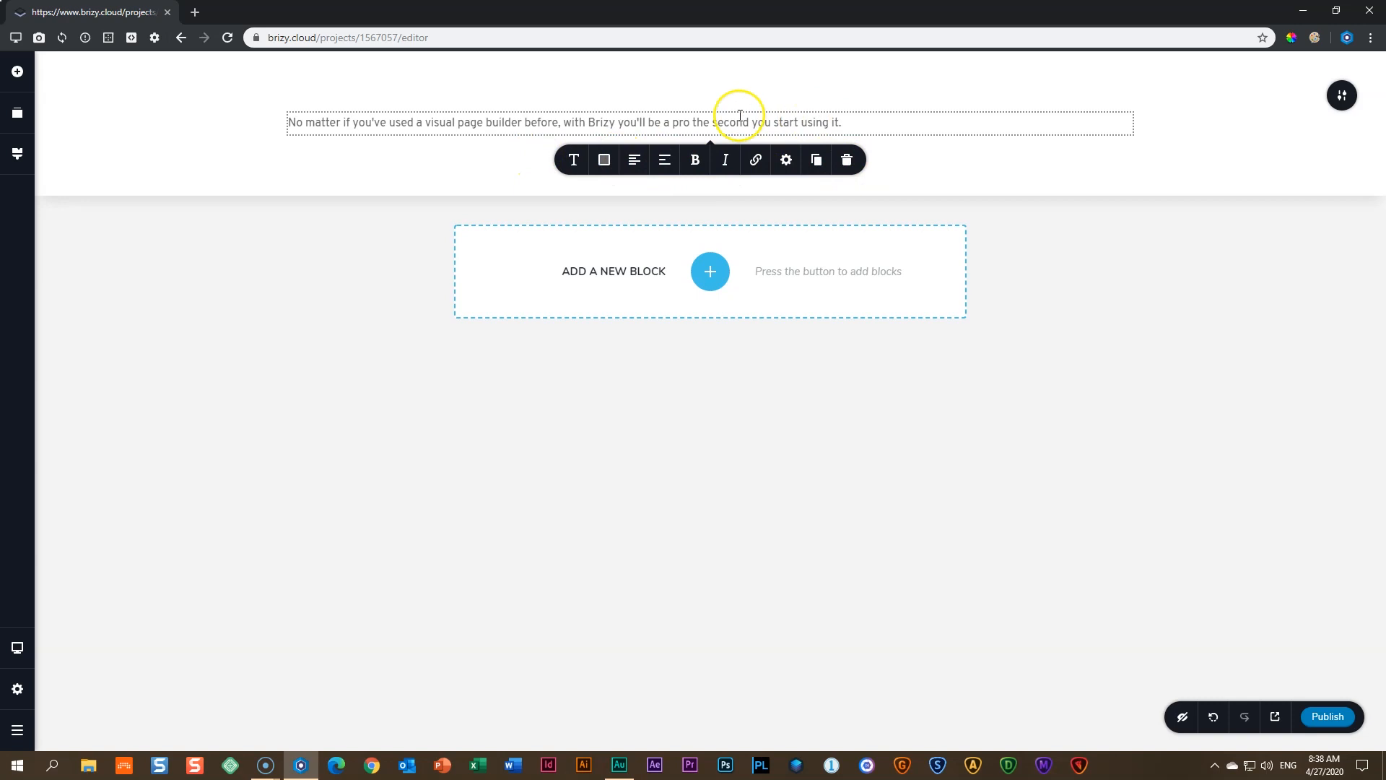
drag(869, 121, 253, 130)
click(584, 123)
- Replace the whole placeholder paragraph with the text 'A Big Big Title'
triple_click(585, 123)
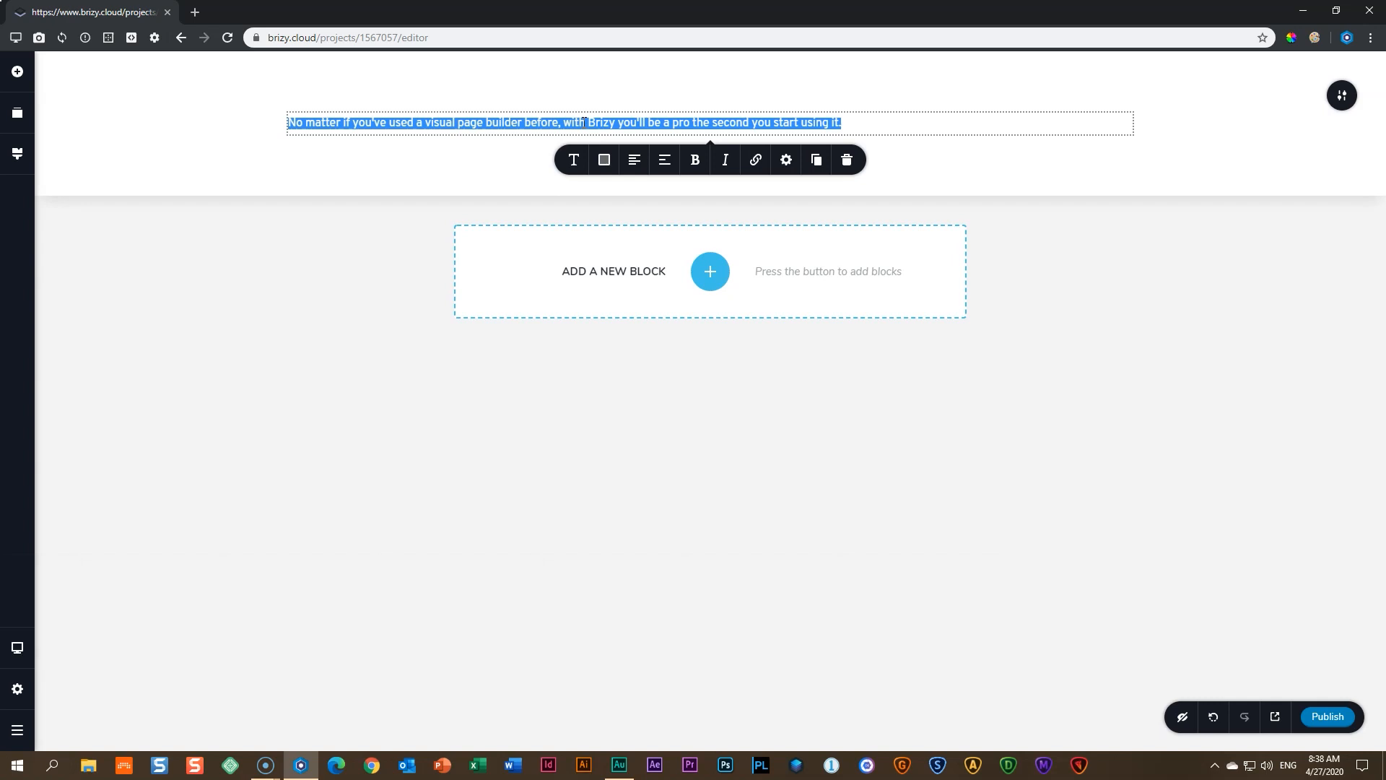
text(A B)
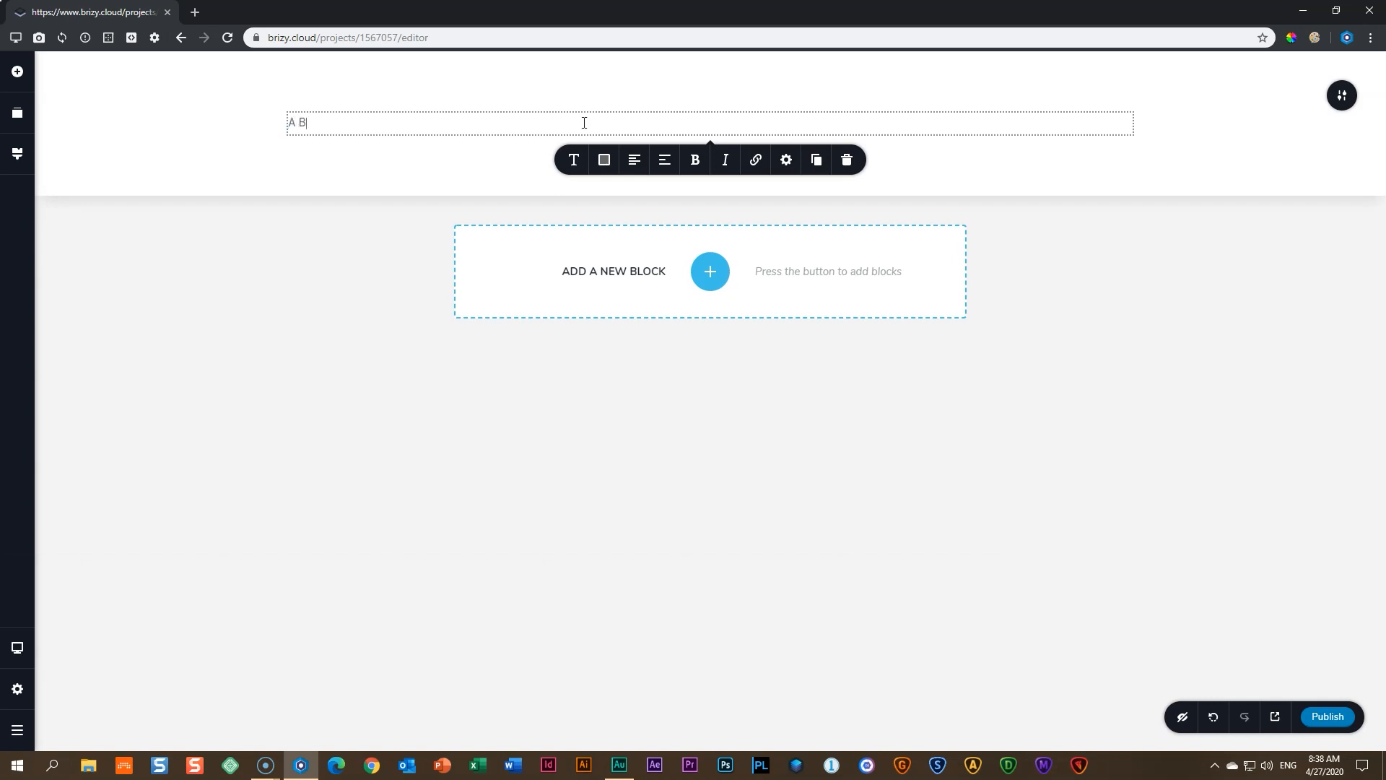
text(ig Big Title)
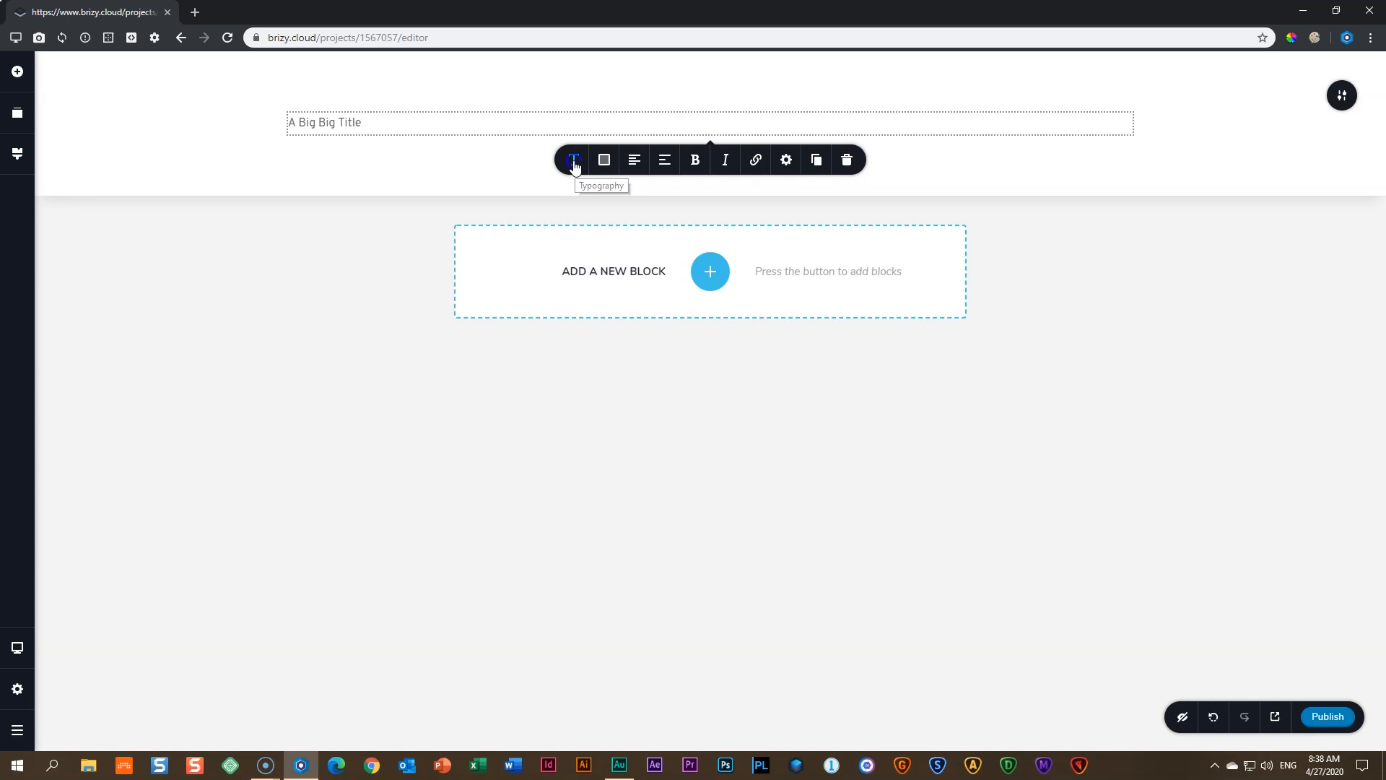
- Try the Noto Serif, Montserrat, Lato and Red Hat Text fonts on the title
click(574, 161)
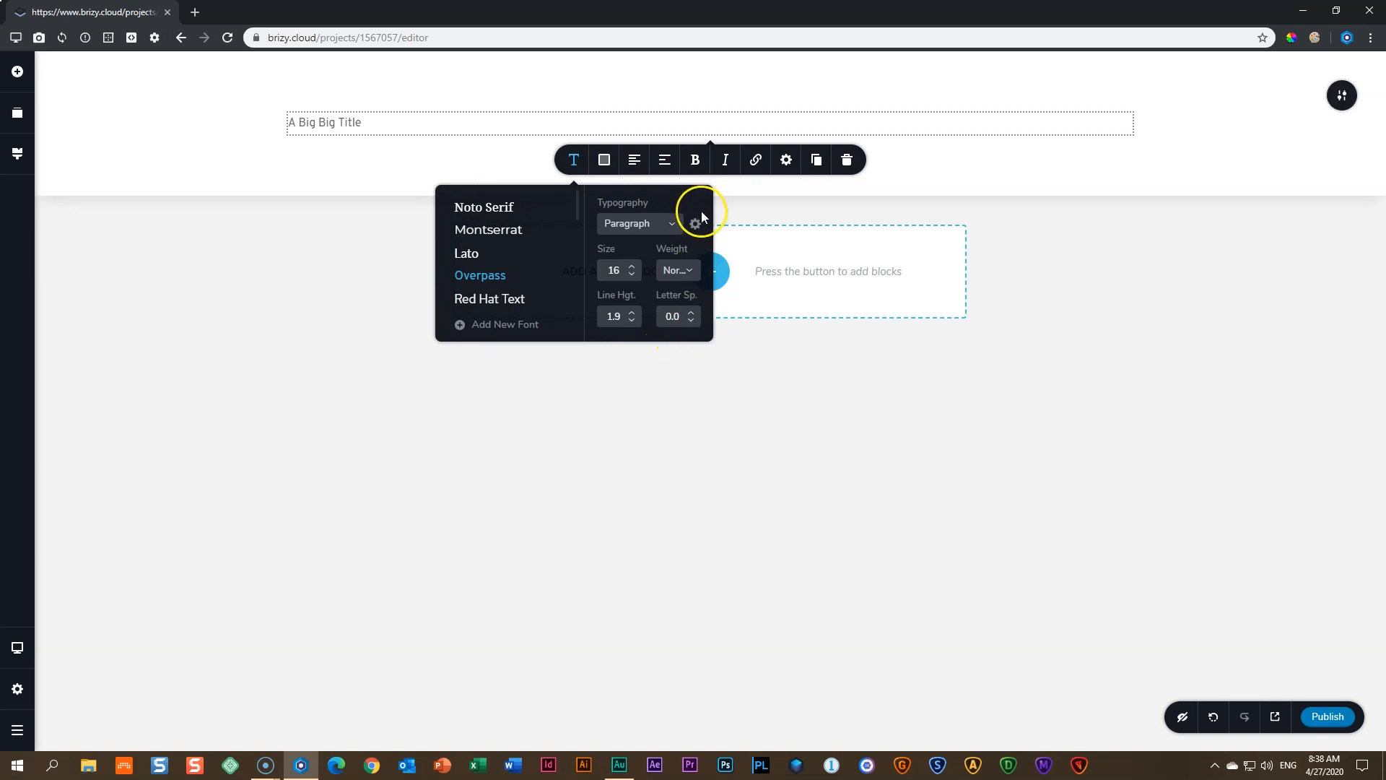
scroll(490, 214, down, 3)
scroll(486, 223, up, 3)
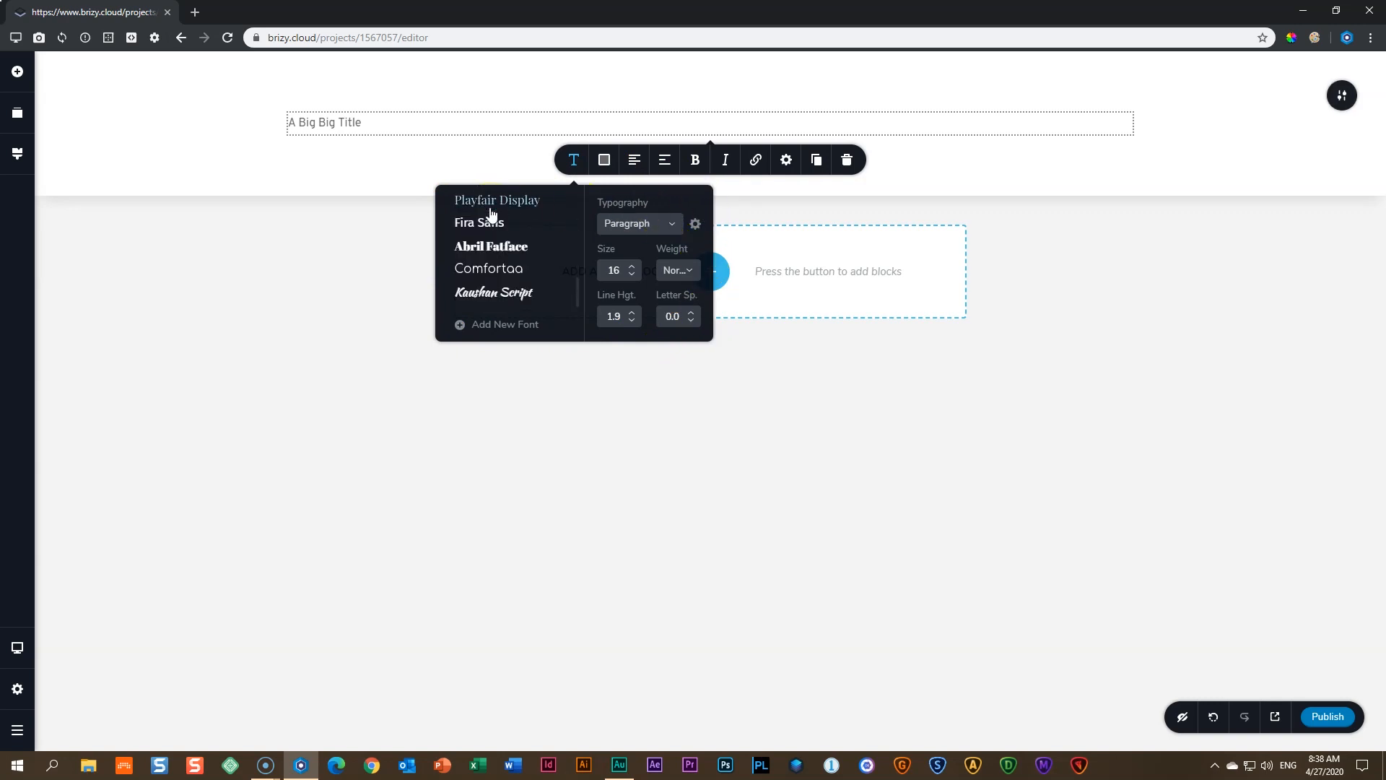
scroll(517, 260, down, 3)
click(503, 263)
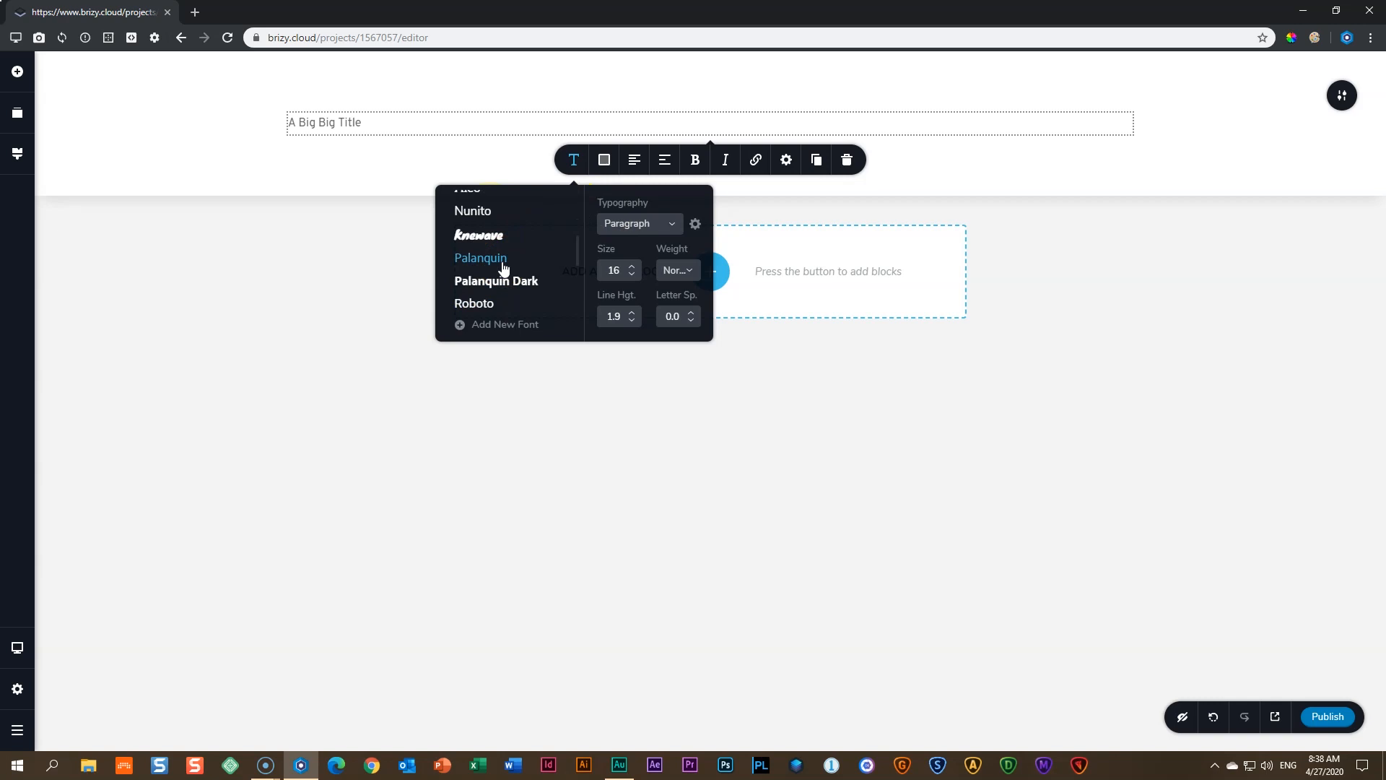
scroll(503, 270, up, 3)
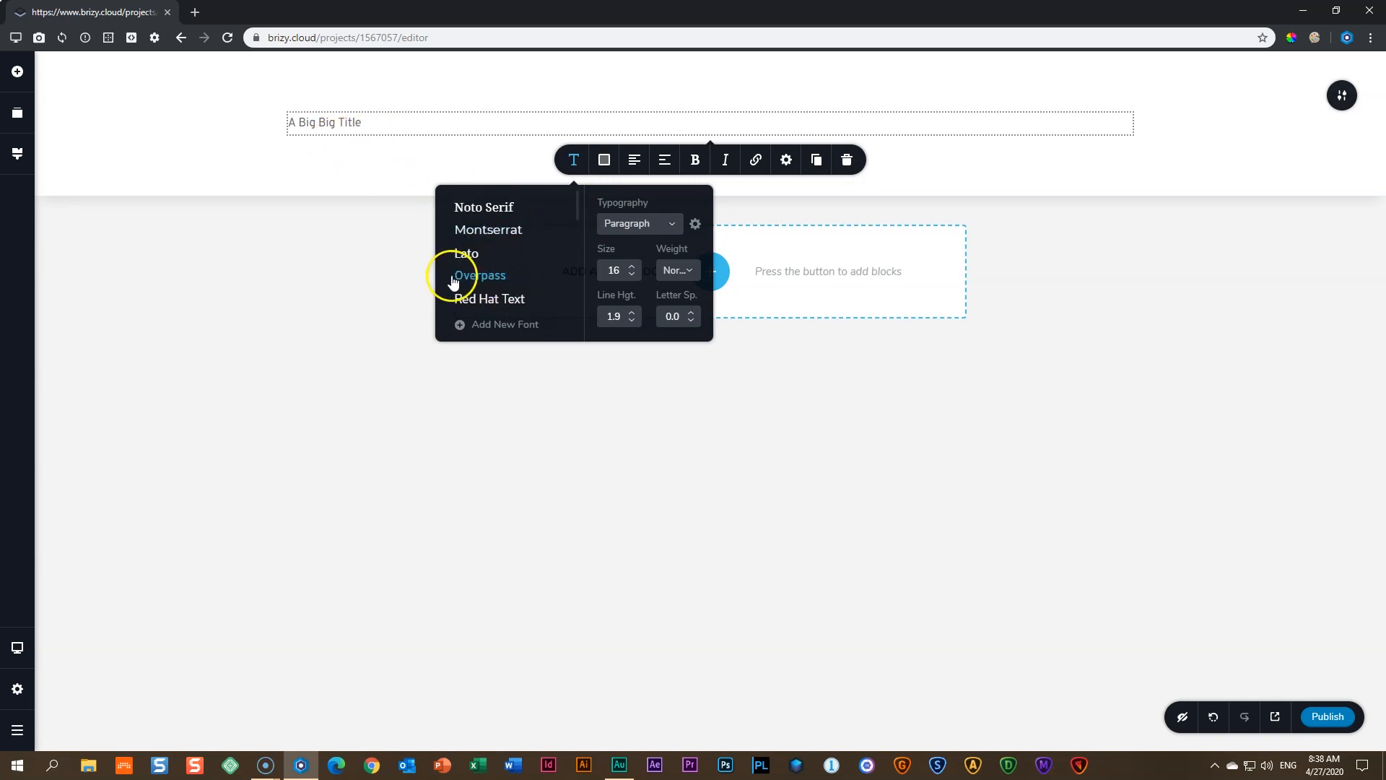
click(485, 209)
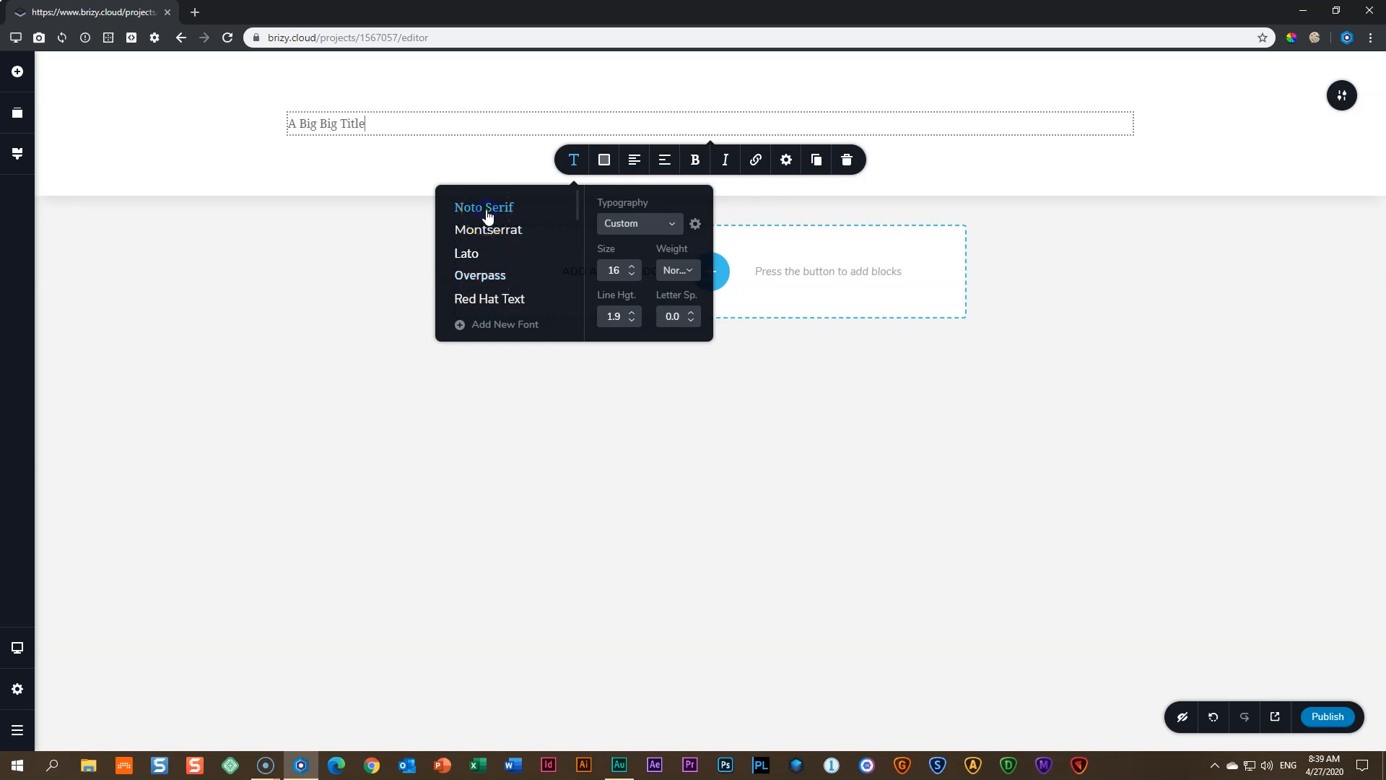
click(515, 235)
click(465, 257)
click(497, 299)
- Set the title font to Playfair Display
scroll(527, 282, down, 2)
scroll(546, 249, up, 2)
scroll(545, 251, down, 4)
scroll(545, 251, down, 5)
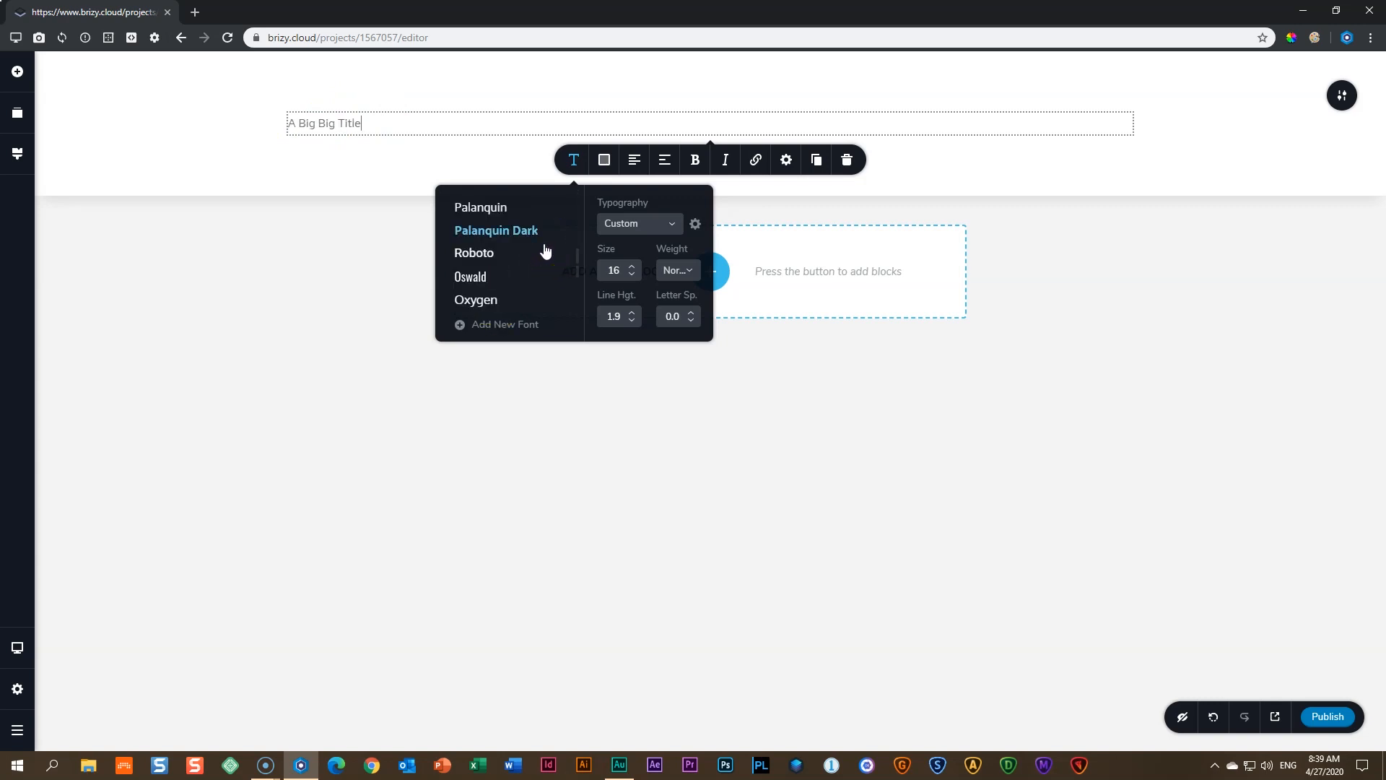
scroll(545, 250, down, 1)
scroll(545, 250, up, 1)
scroll(543, 253, up, 2)
click(468, 260)
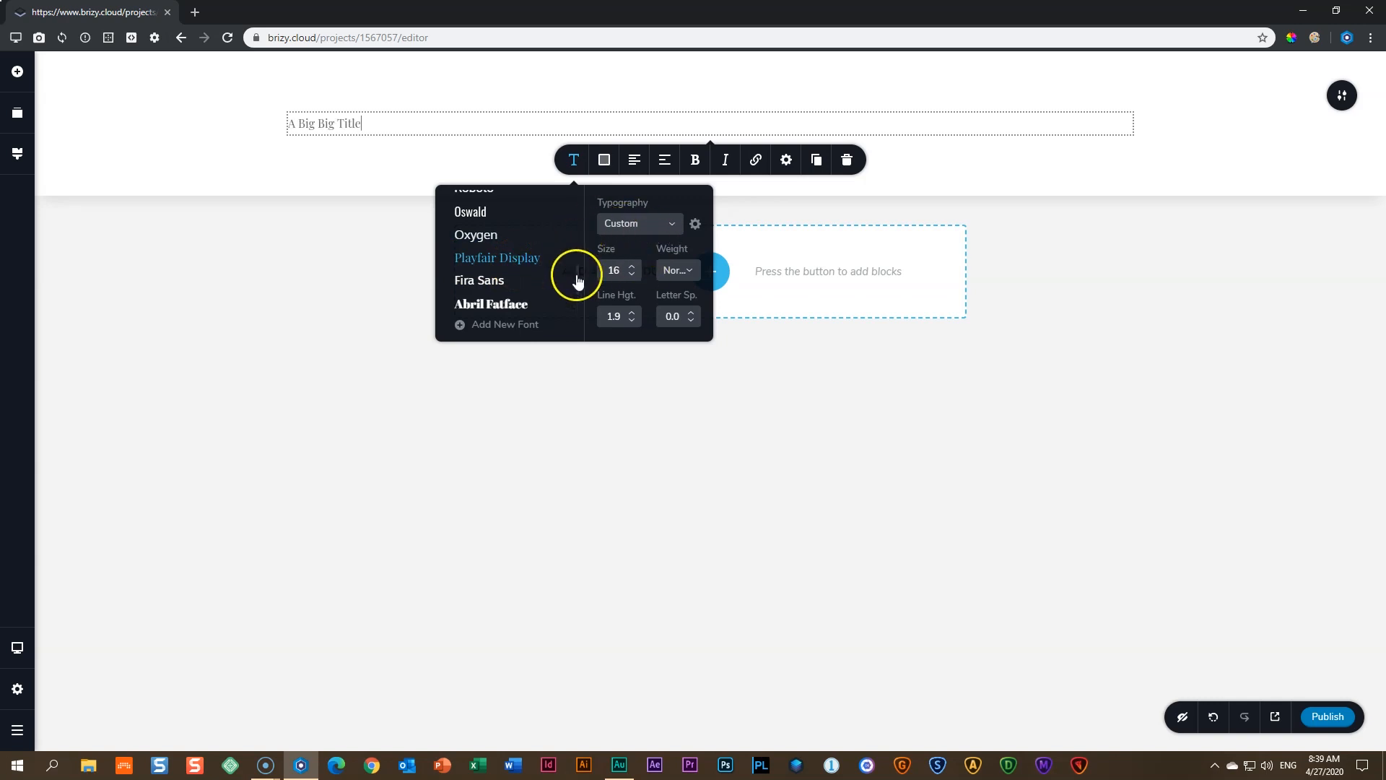
- Increase the title's font size to 120
click(634, 266)
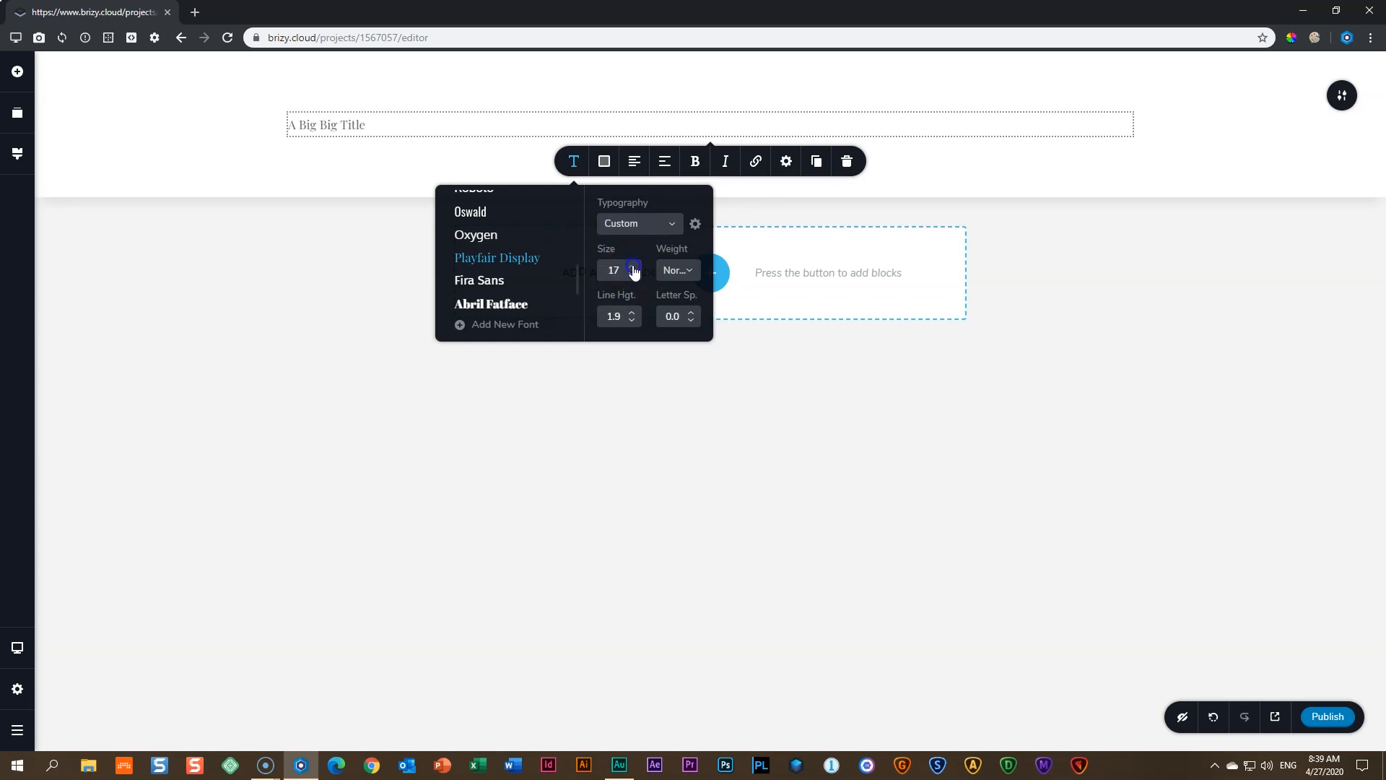
click(634, 267)
click(633, 267)
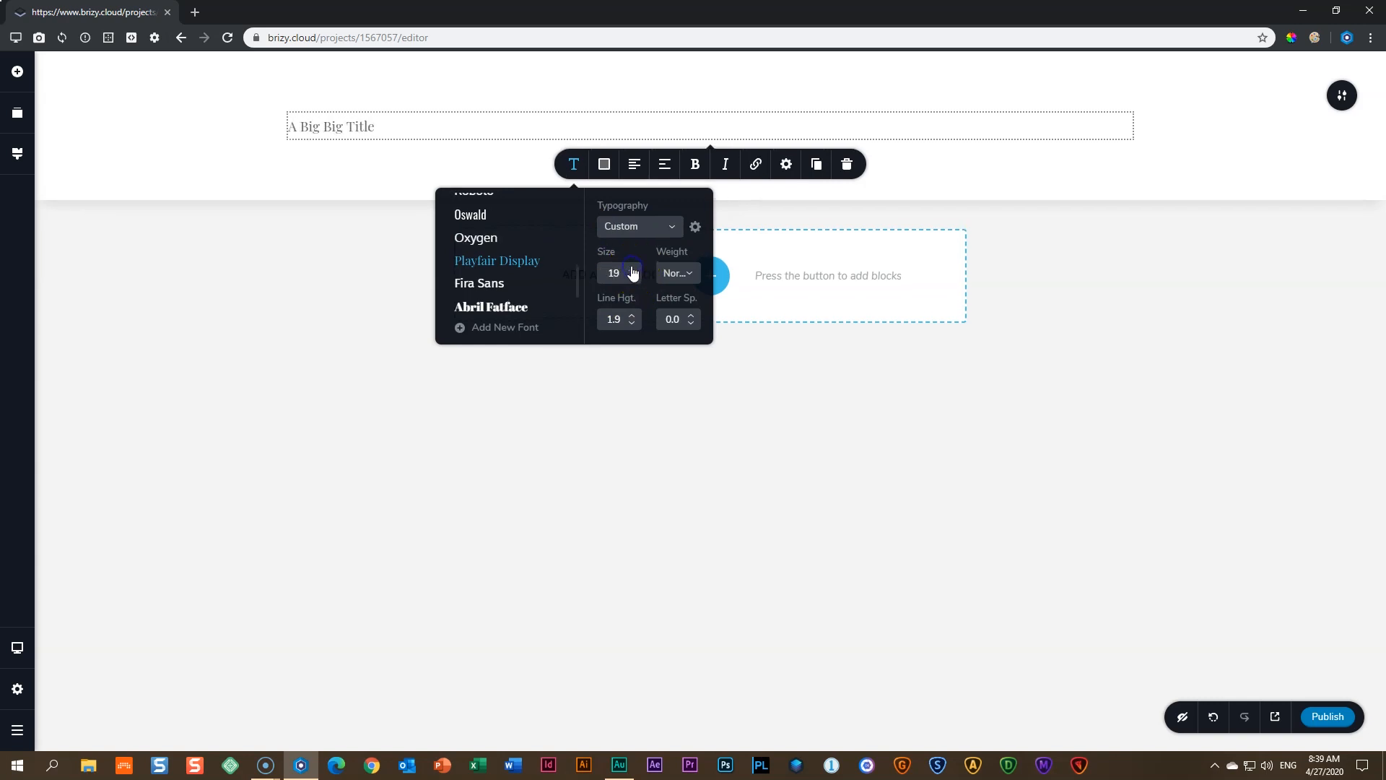
click(633, 266)
double_click(613, 273)
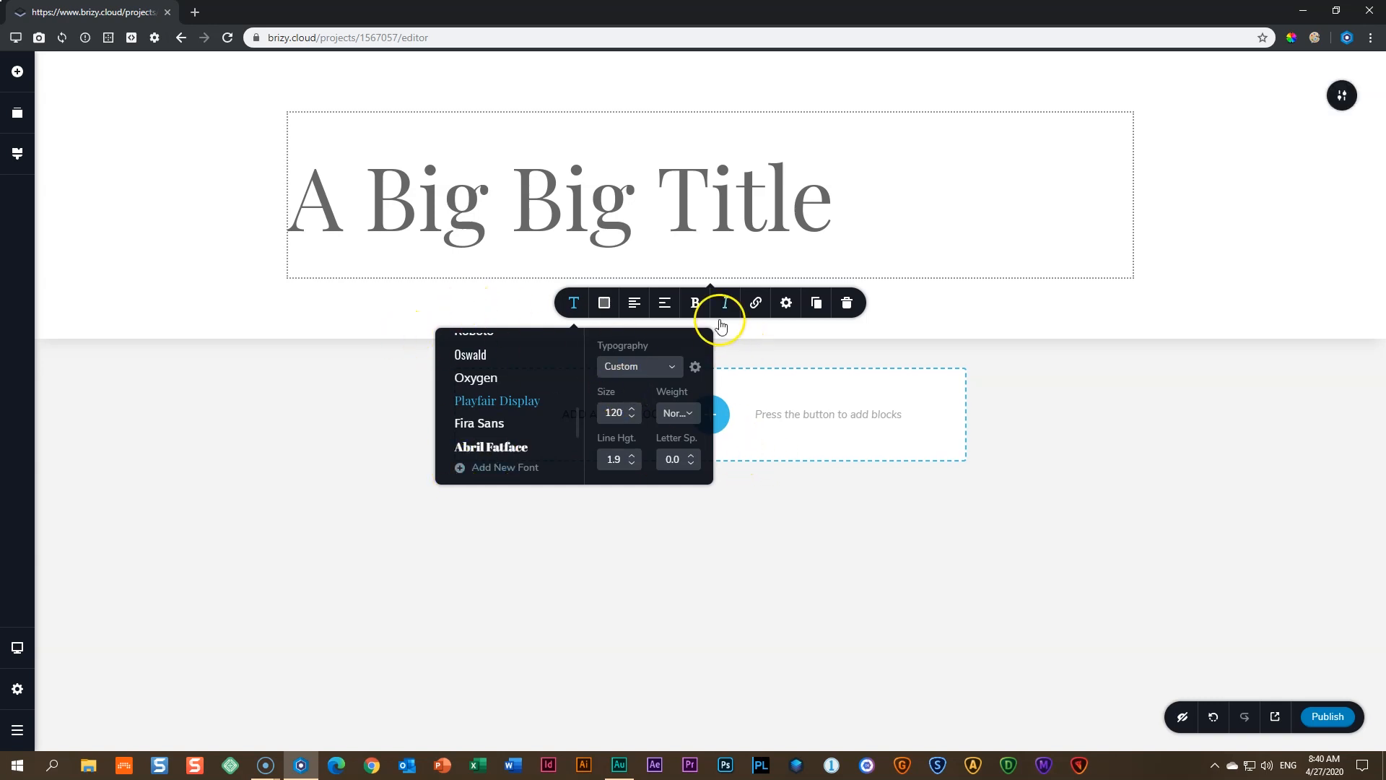
click(605, 307)
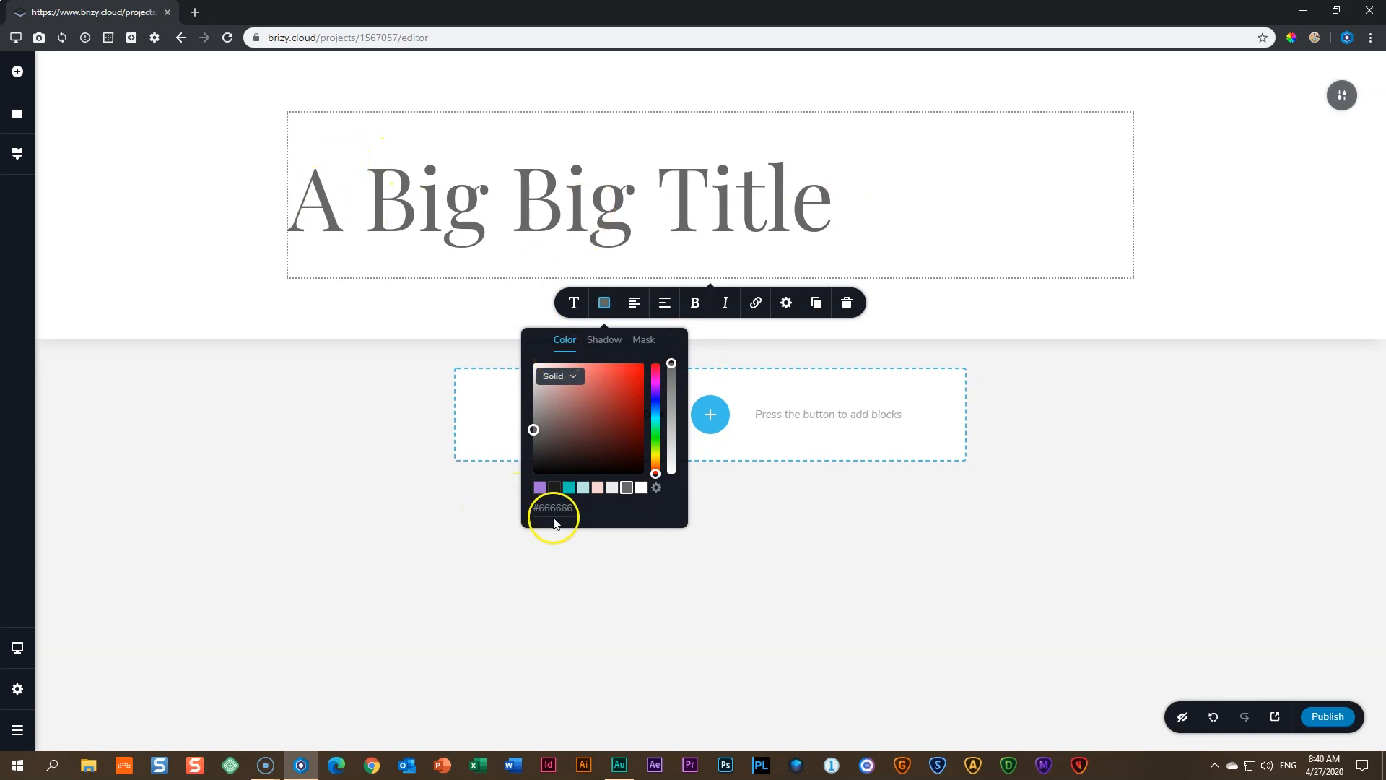
- Try dark red, pinkish red and lighter shades on the title, returning to near-black
mouse_move(621, 431)
mouse_down()
mouse_move(548, 375)
mouse_move(609, 443)
mouse_move(617, 407)
mouse_up()
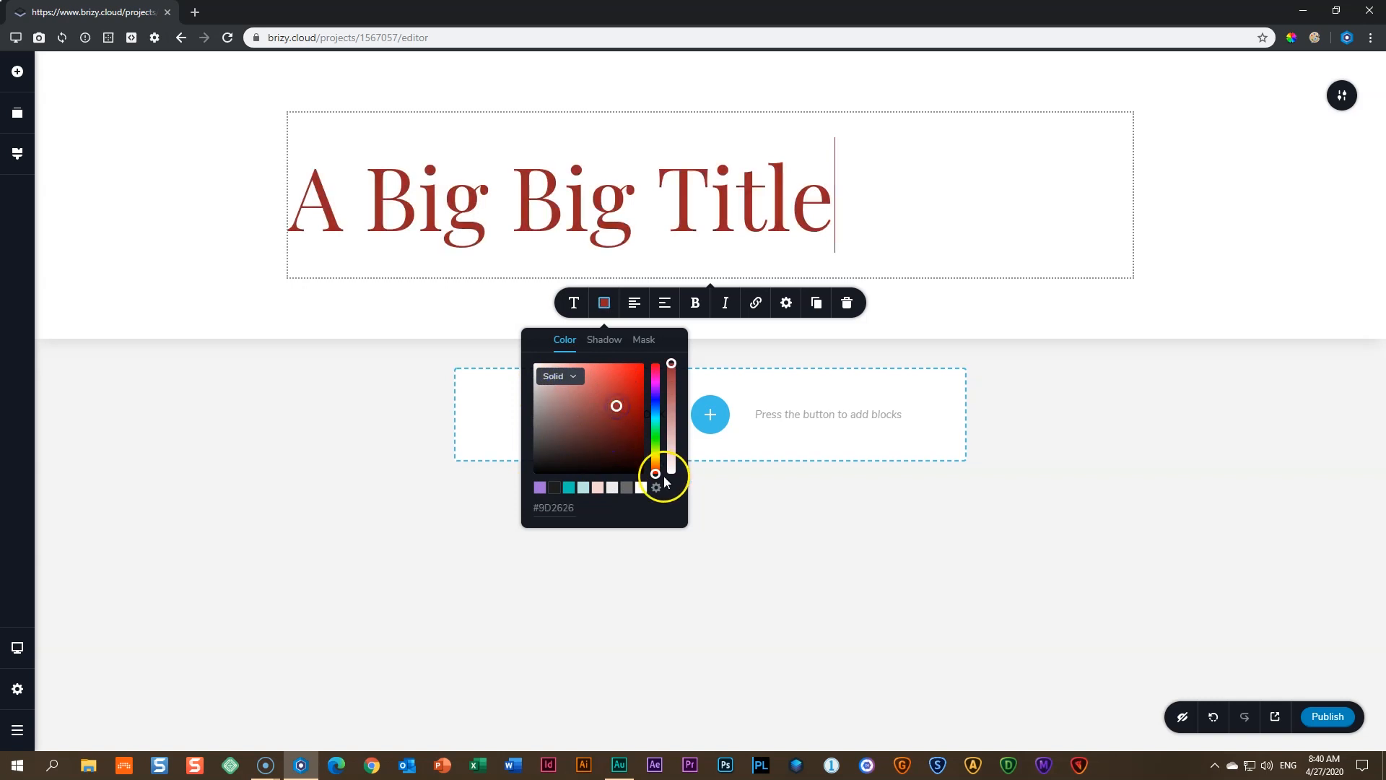
drag(656, 473, 656, 420)
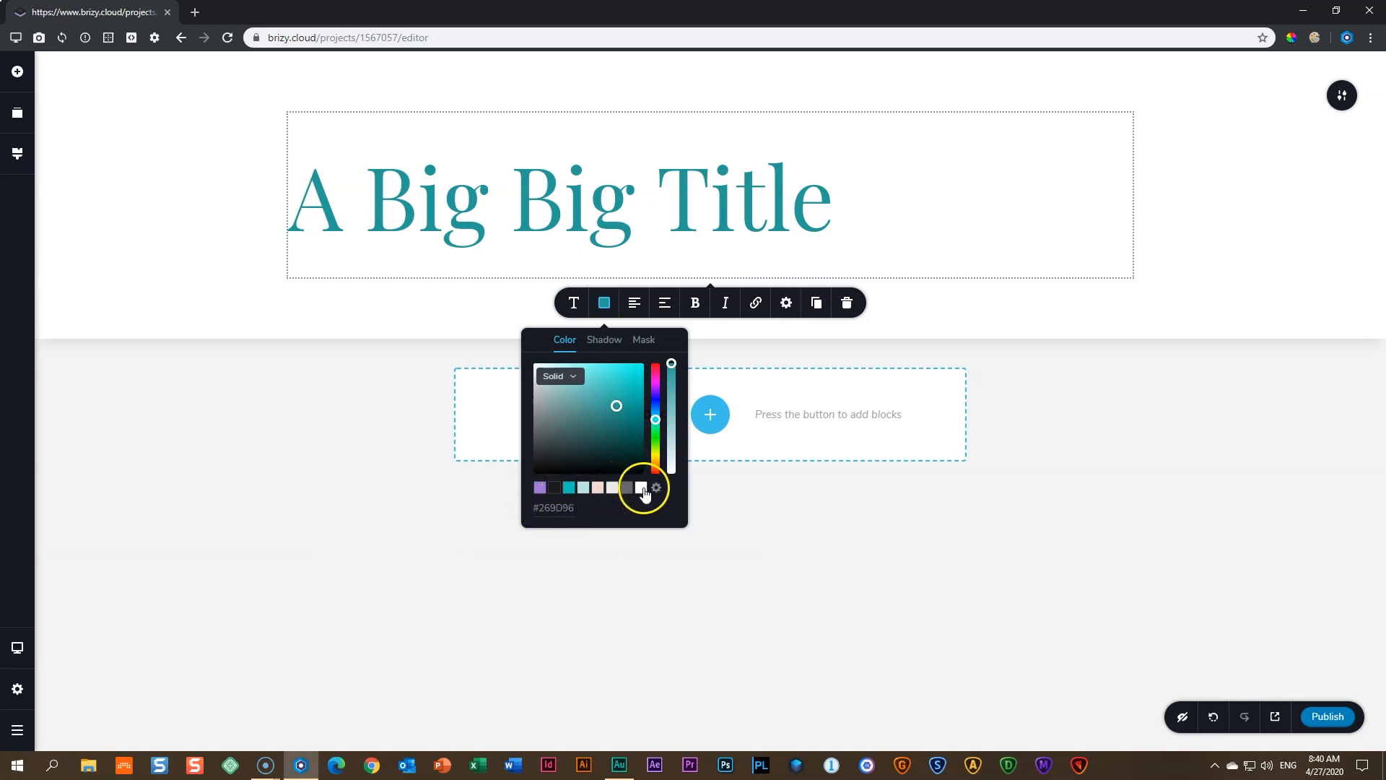
click(555, 490)
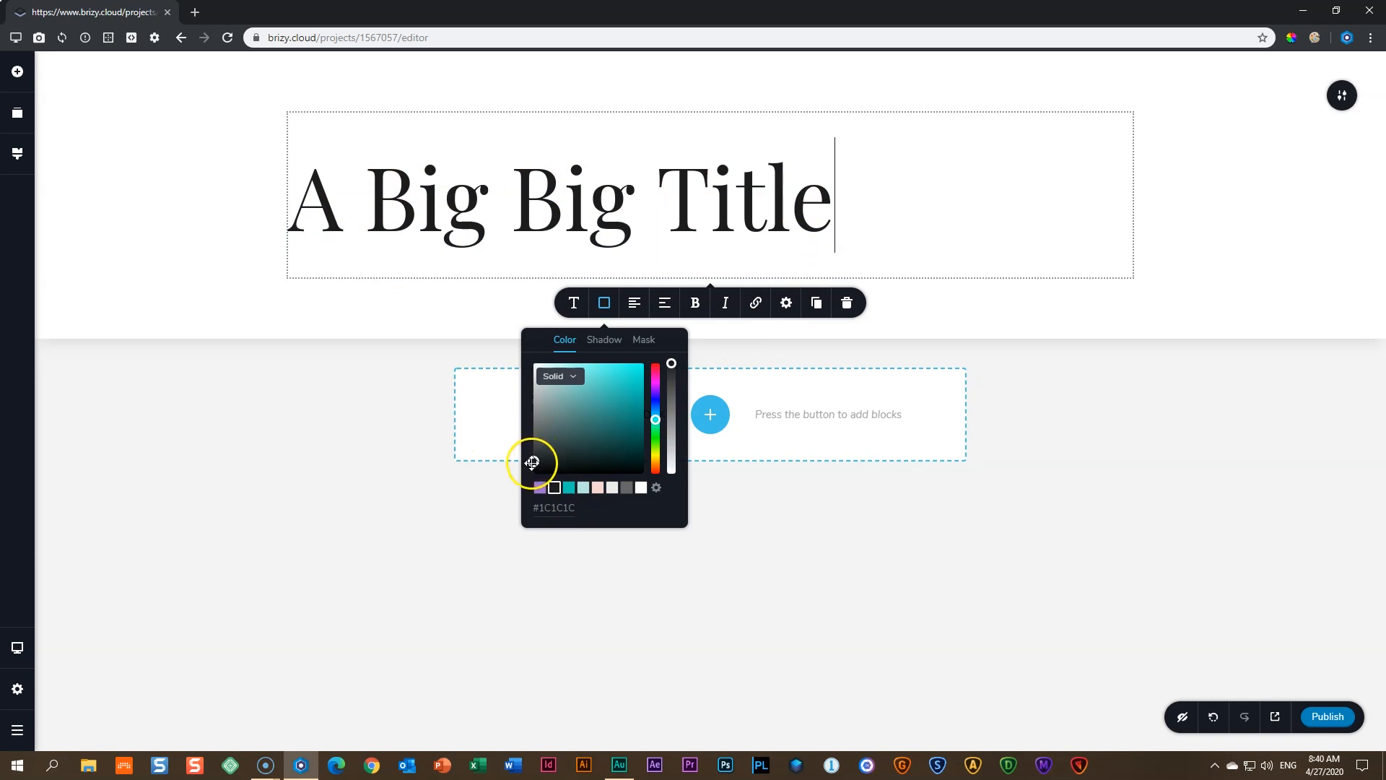
drag(535, 463, 625, 396)
click(553, 488)
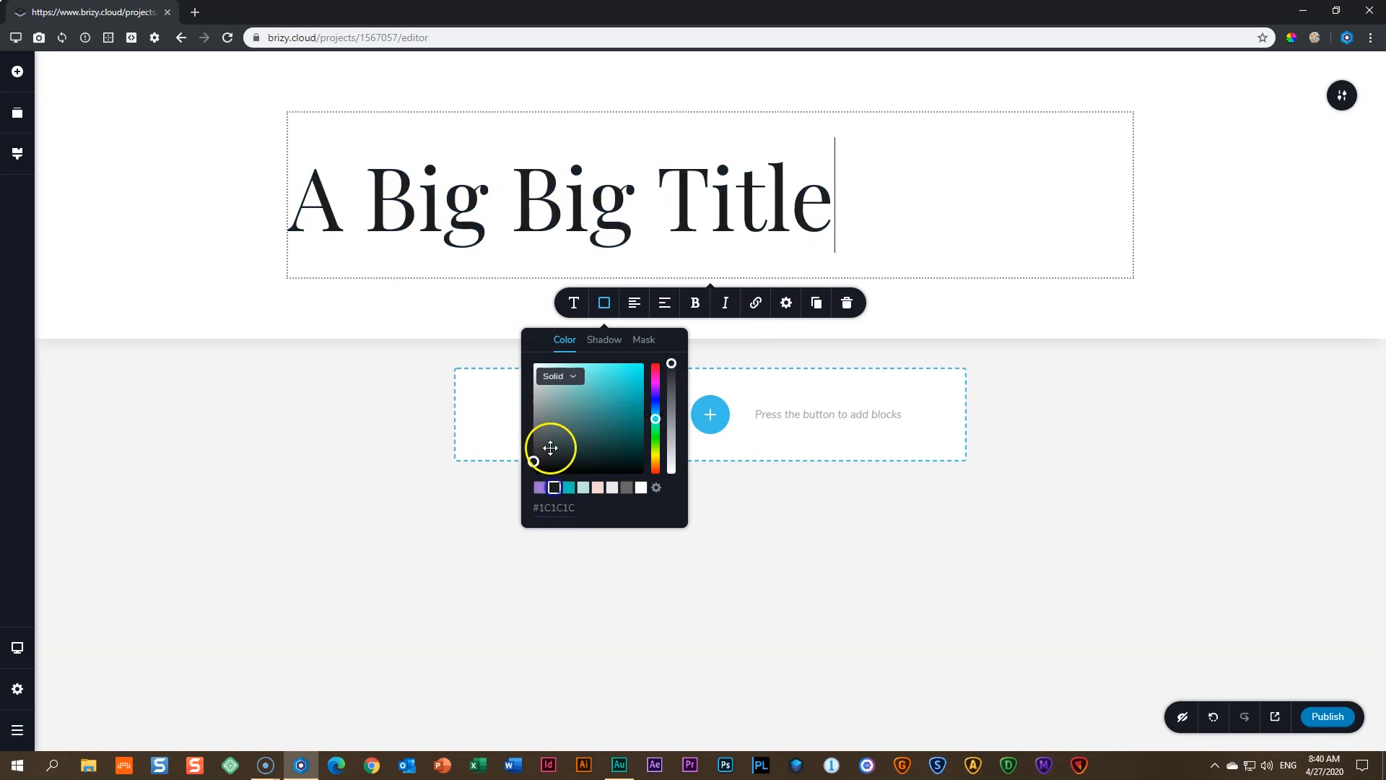
- Try teal, pink, grey and white swatches, finally settling on dark #1C1C1C
click(569, 487)
click(584, 488)
click(598, 488)
click(613, 489)
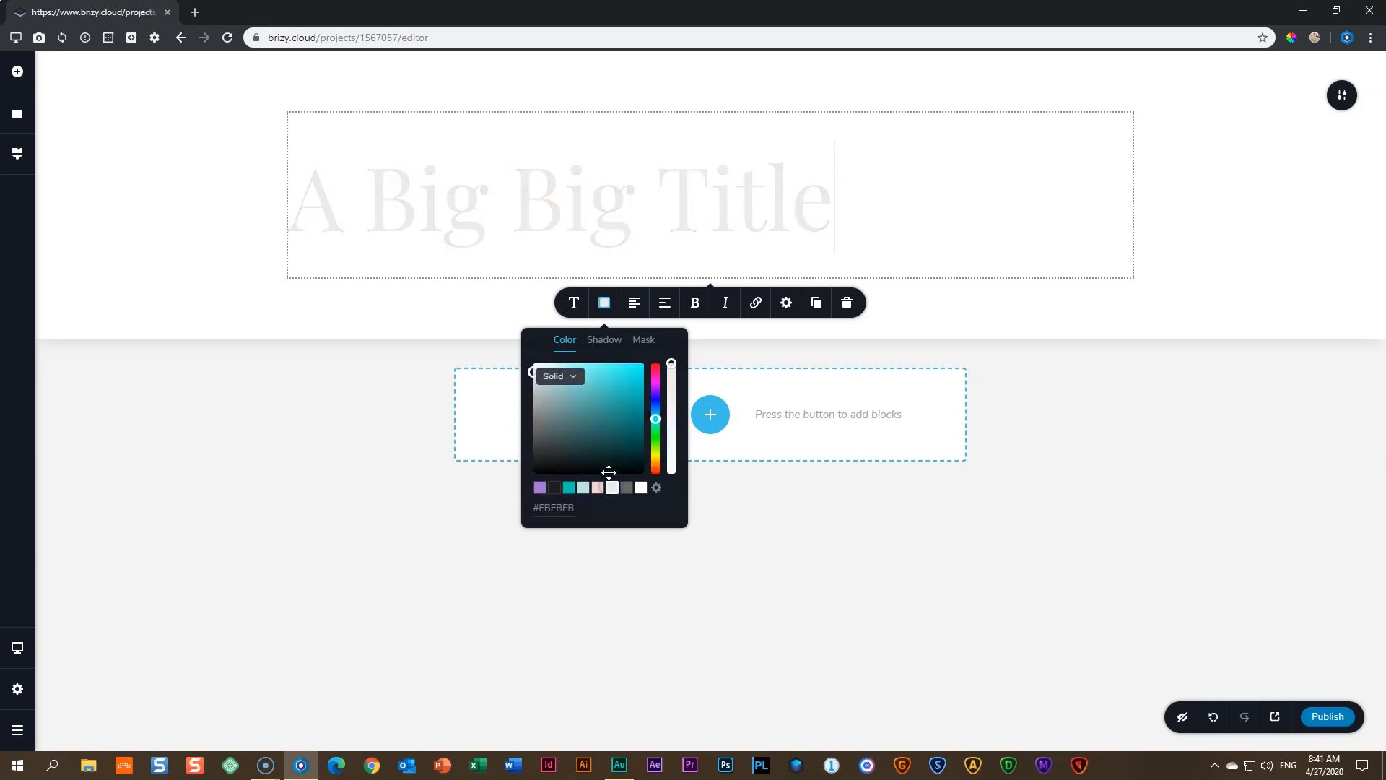
click(627, 487)
click(641, 487)
click(656, 420)
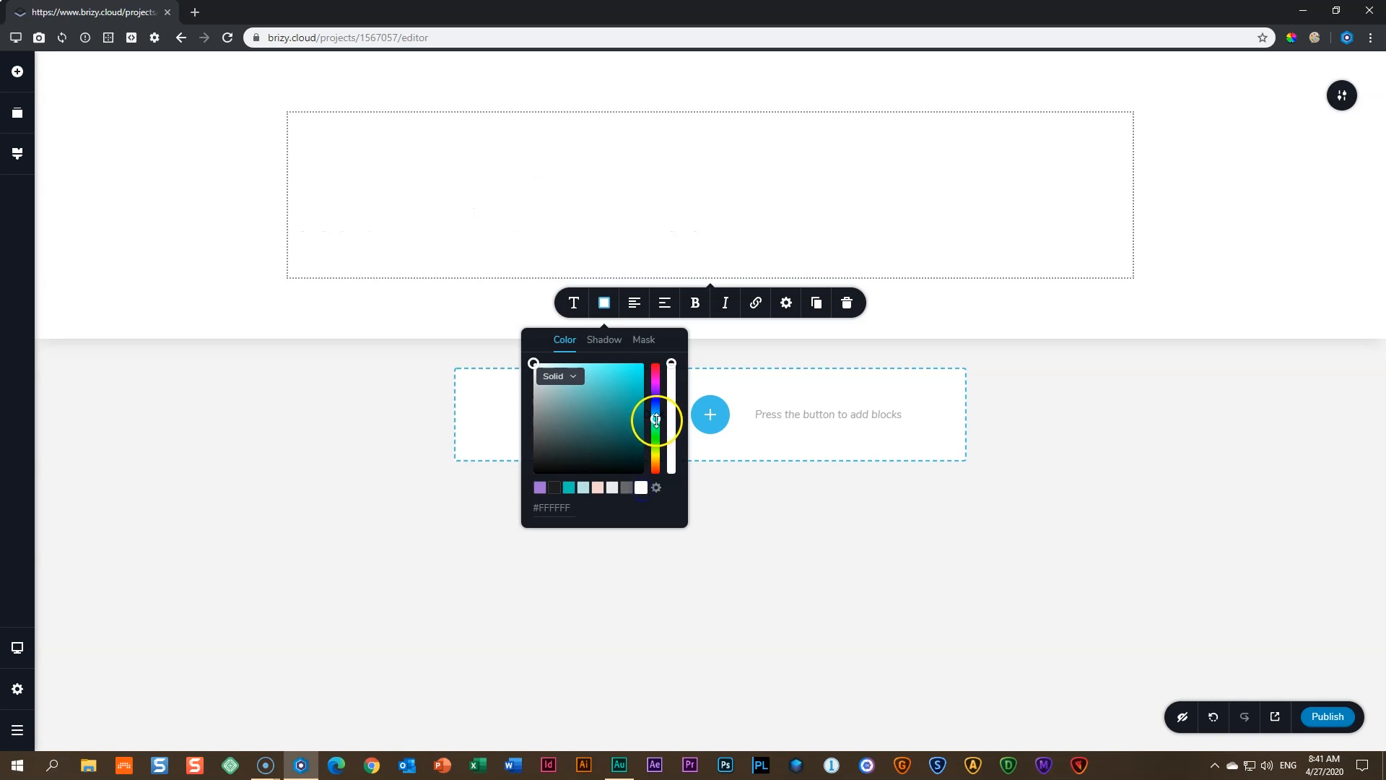
click(597, 487)
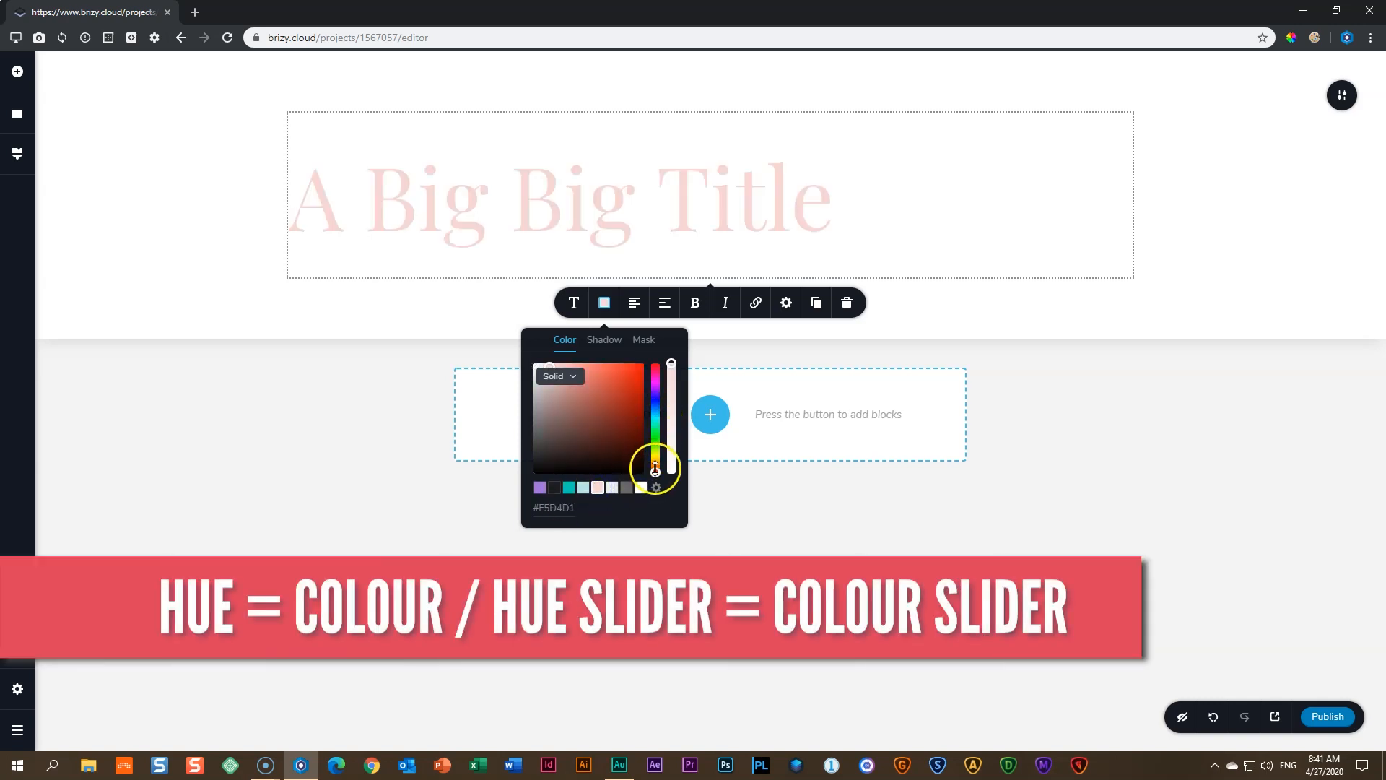
click(569, 487)
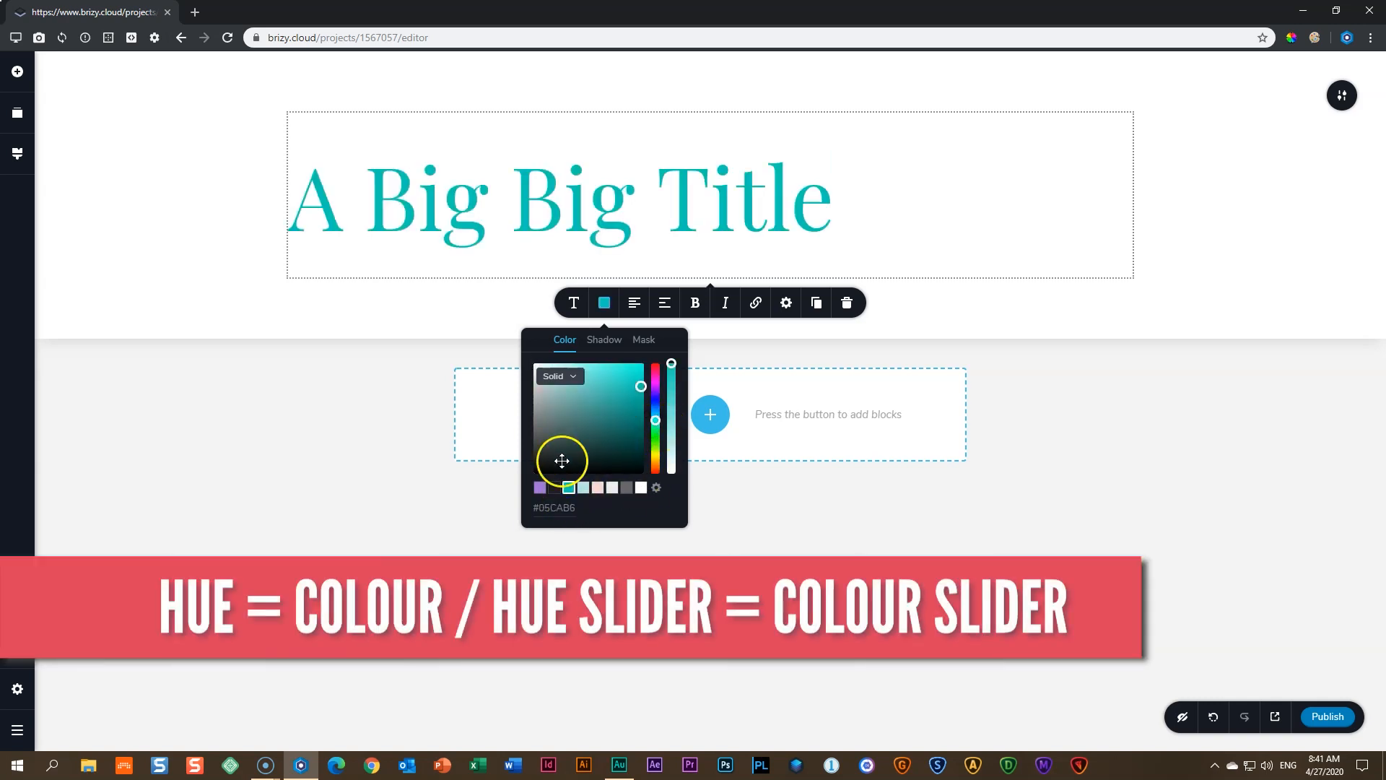
click(555, 487)
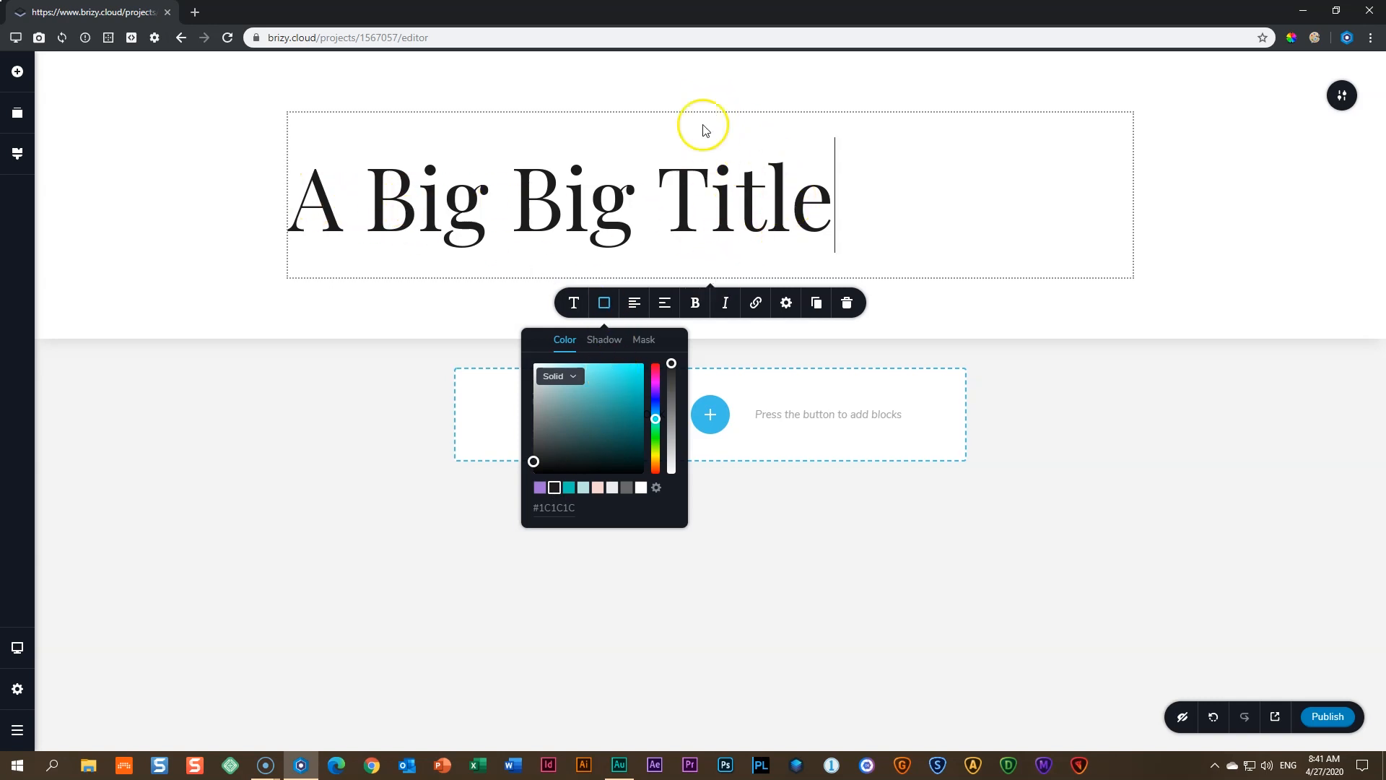
- Cycle through right, left and justified alignments, leaving the title centred, then deselect it
click(633, 307)
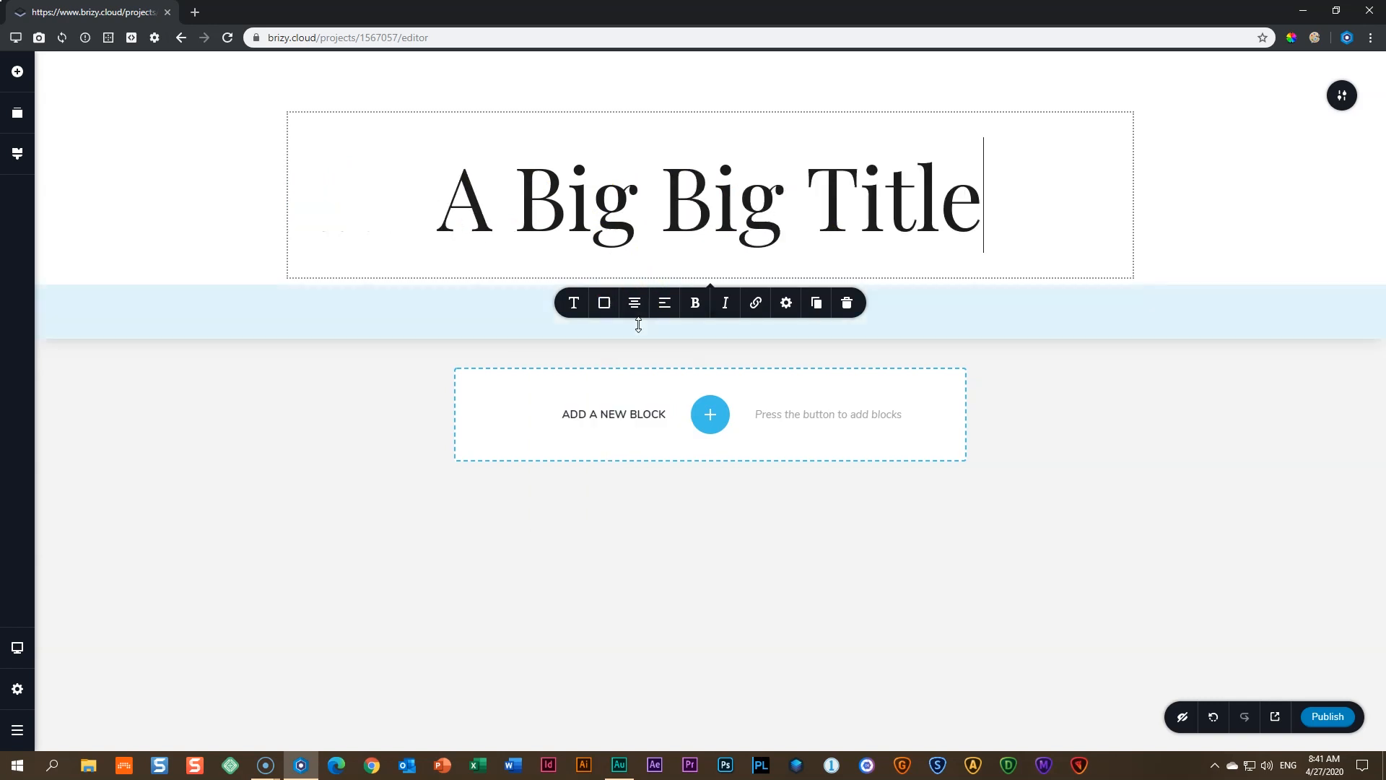
click(635, 305)
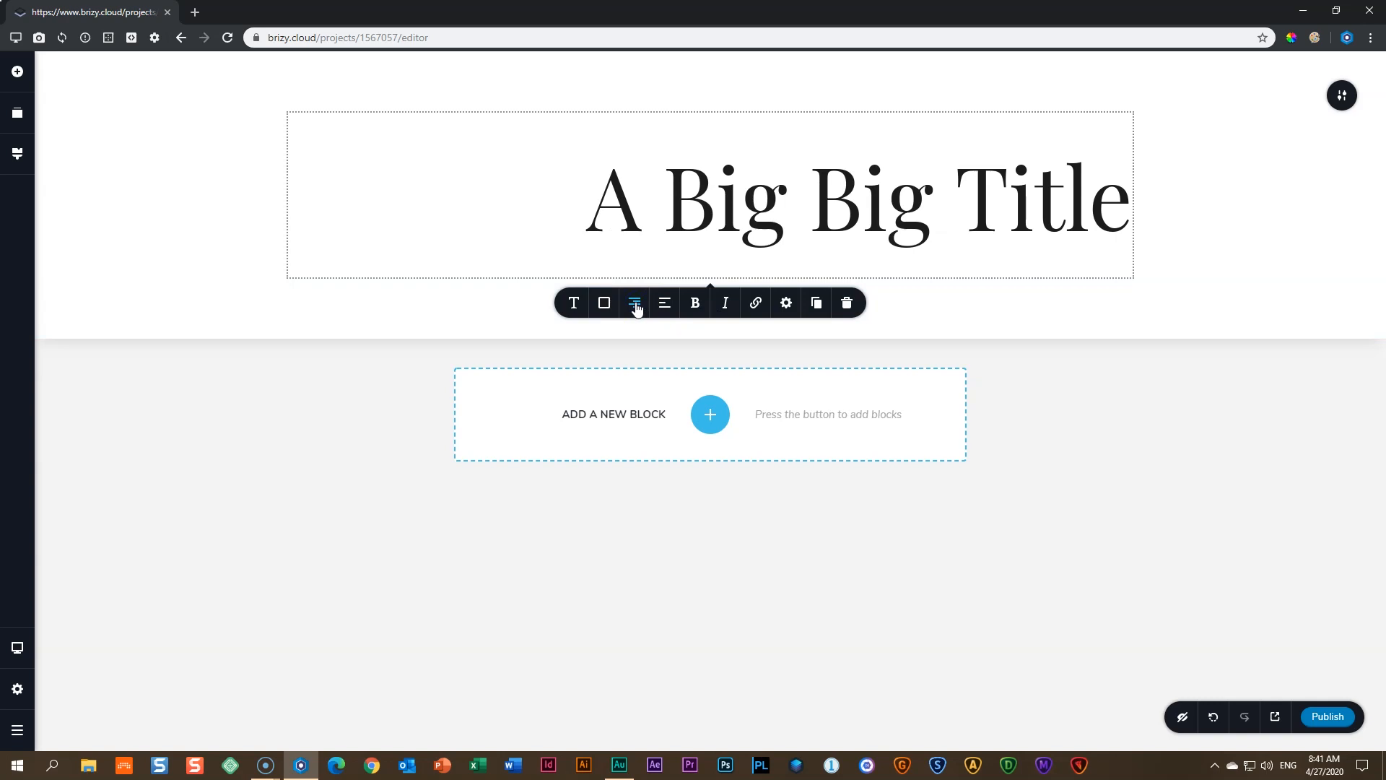
click(636, 306)
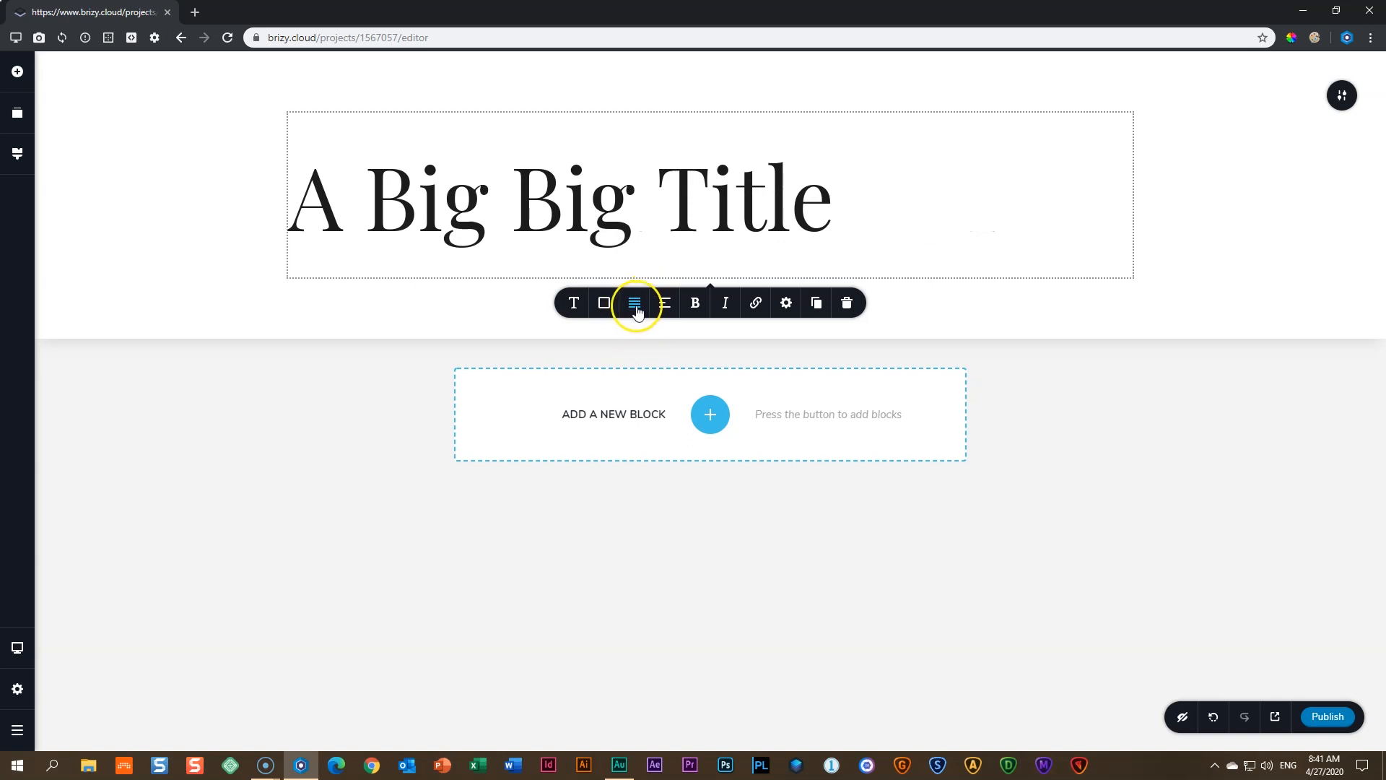
click(644, 310)
click(636, 307)
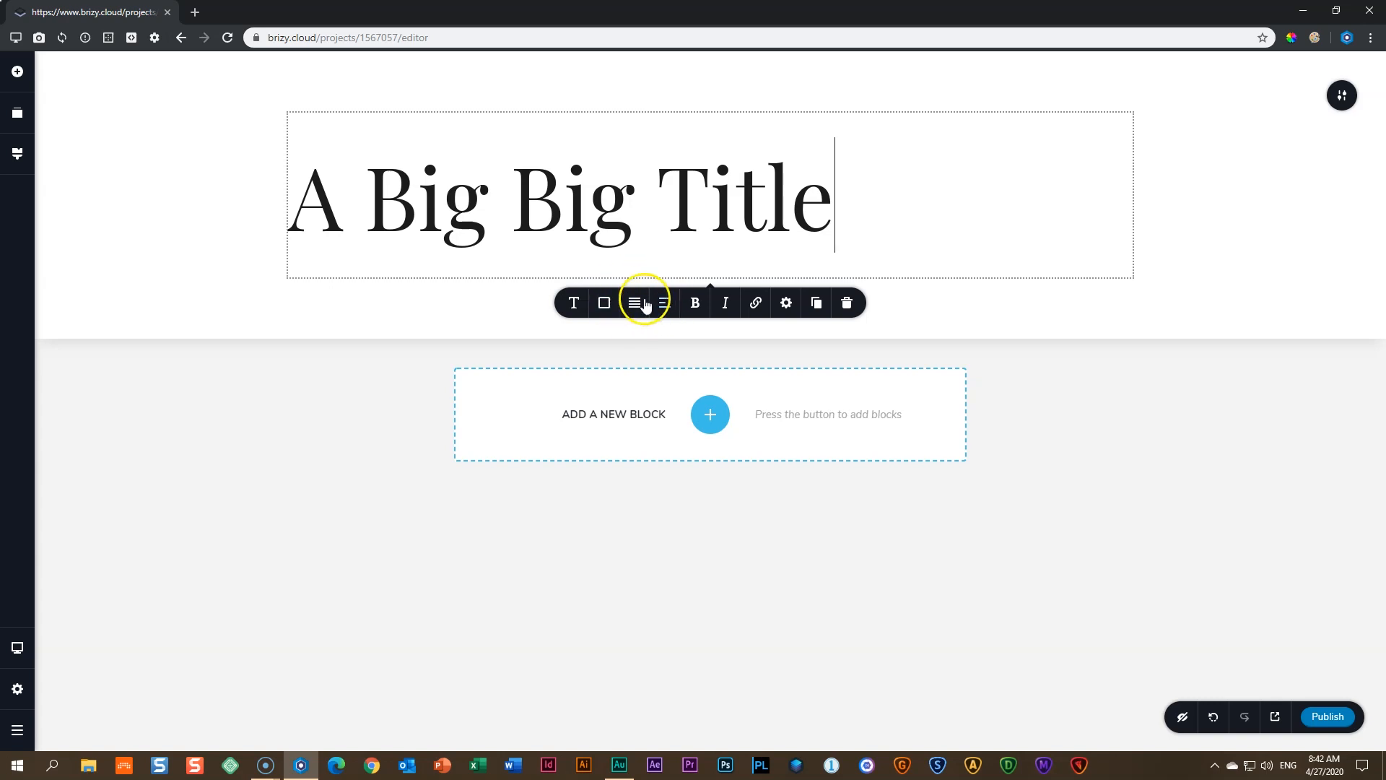
click(634, 306)
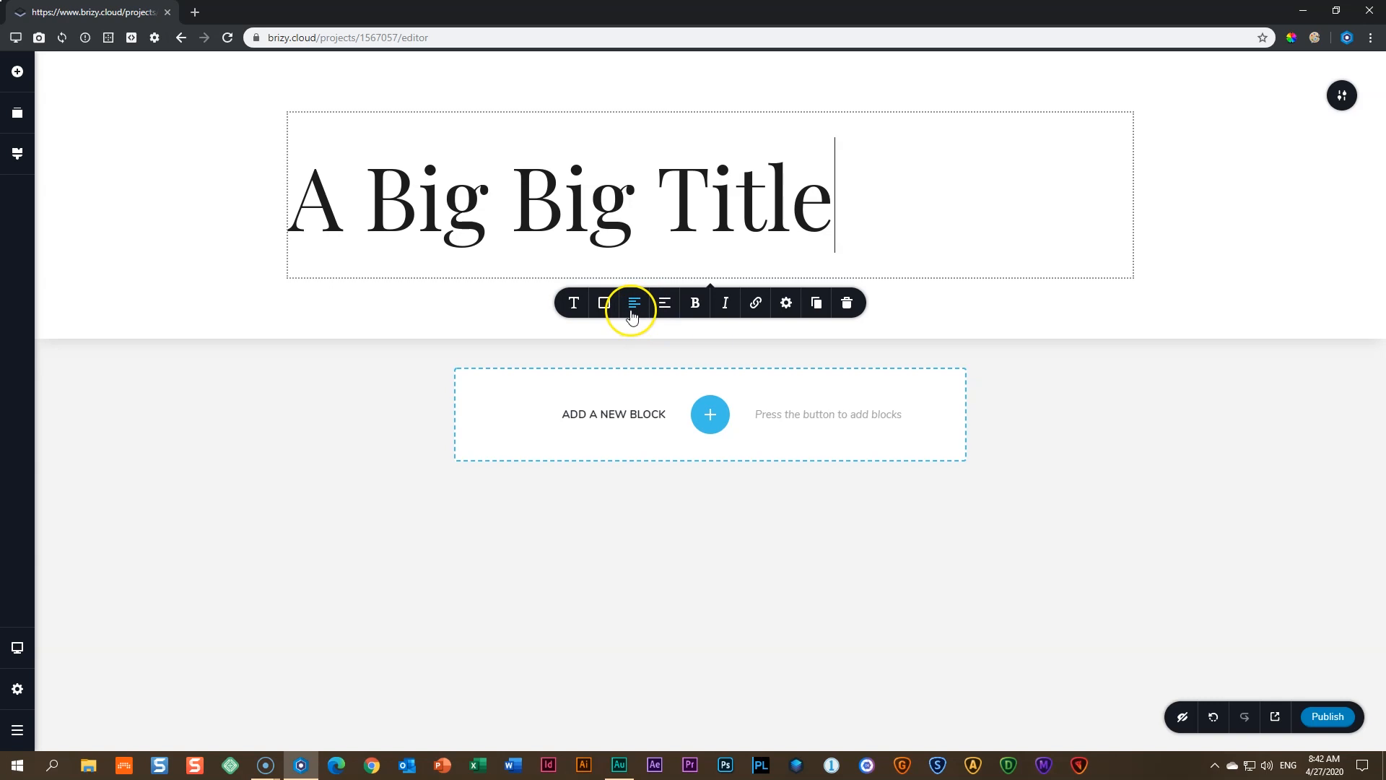
click(638, 308)
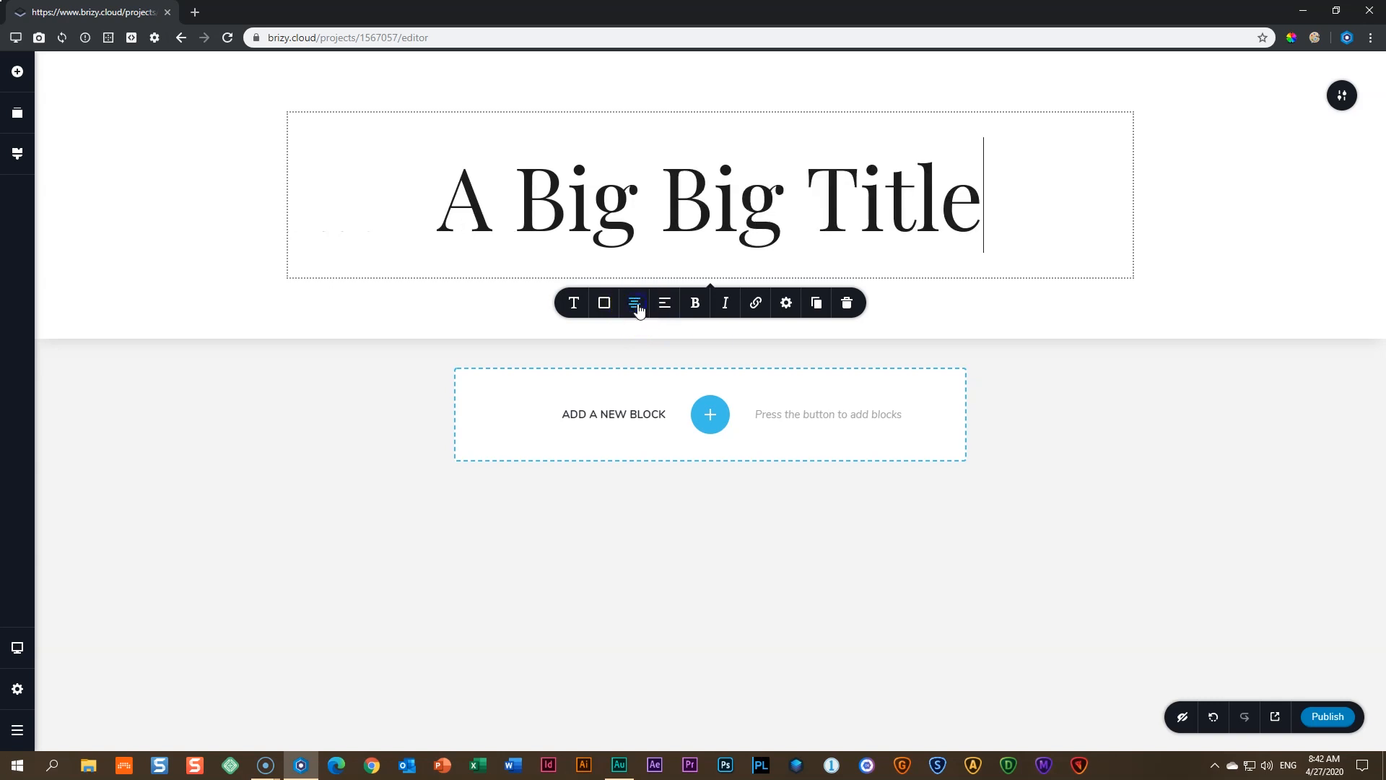
click(1196, 463)
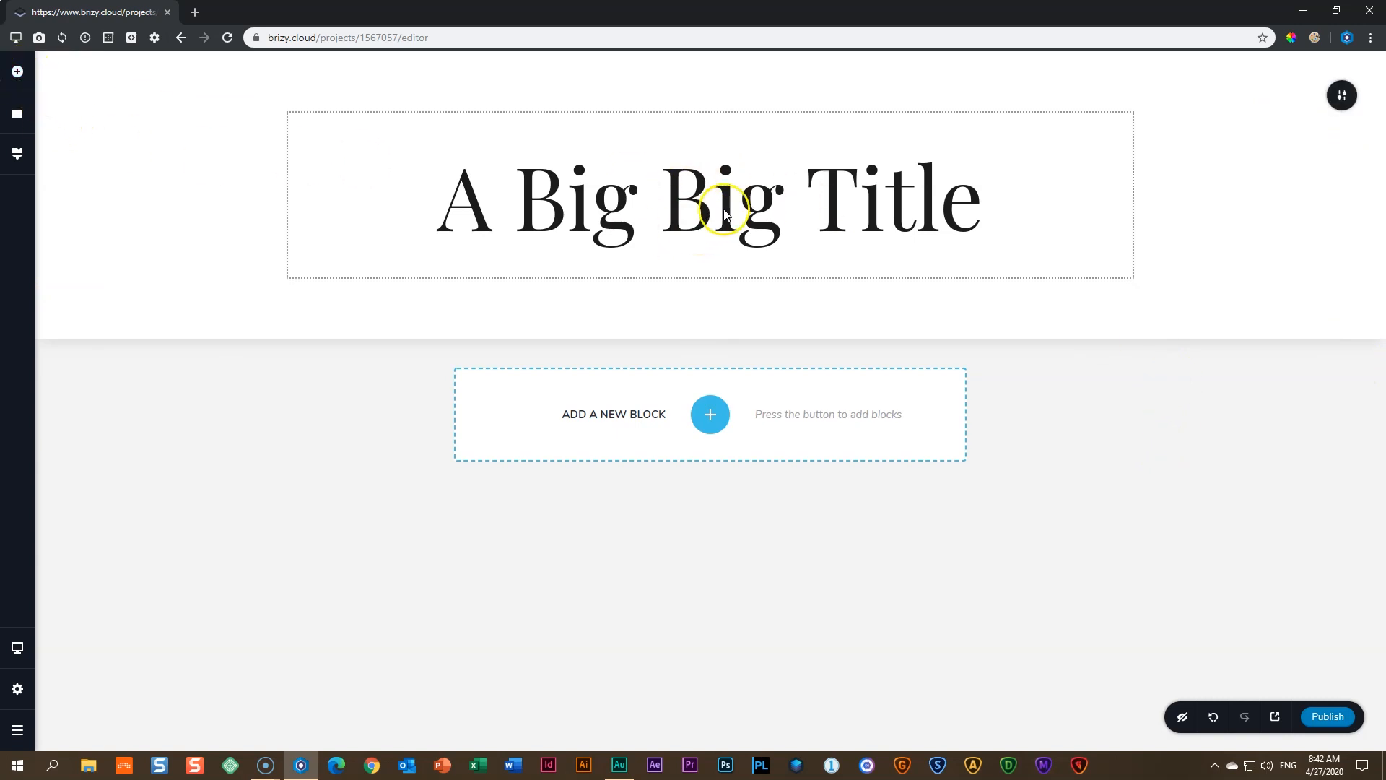
click(17, 76)
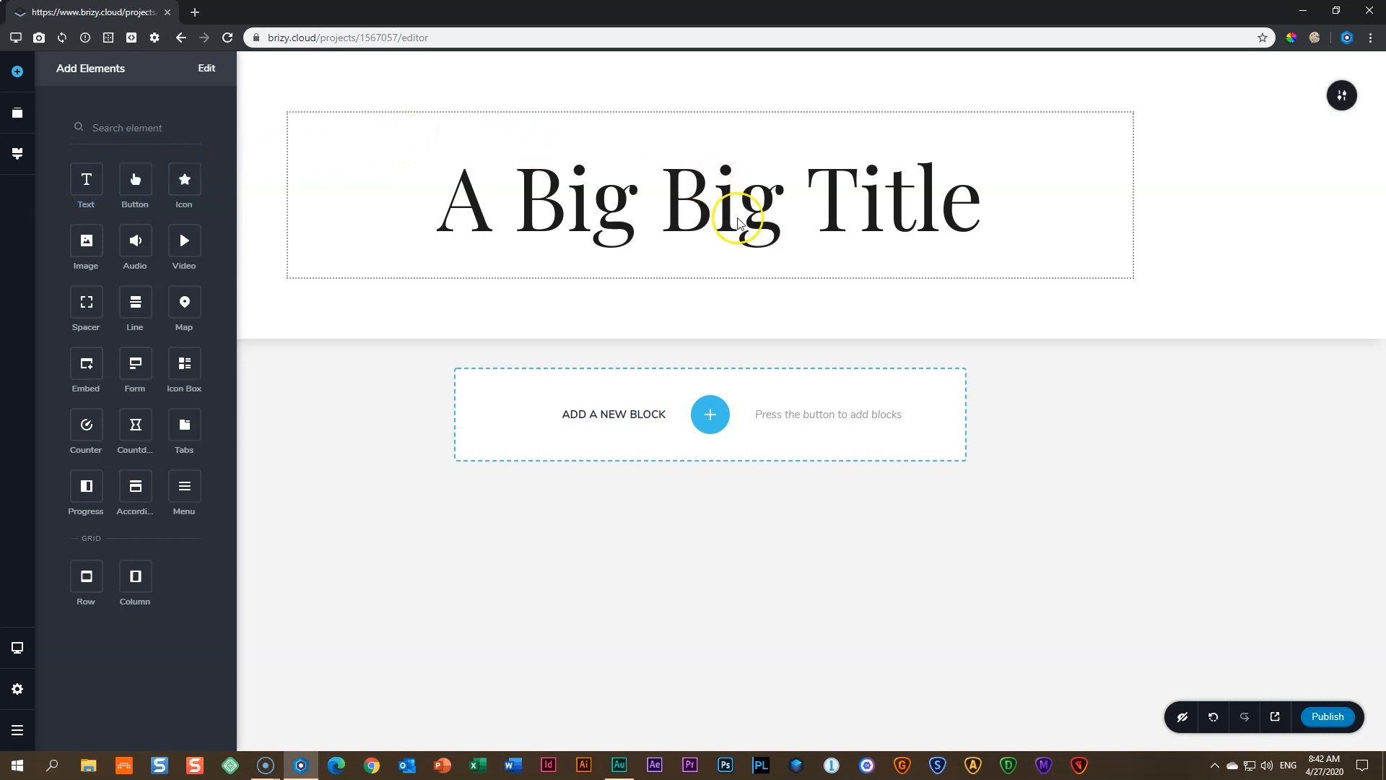
- Close the elements list and reopen the title's font and size settings
click(1091, 386)
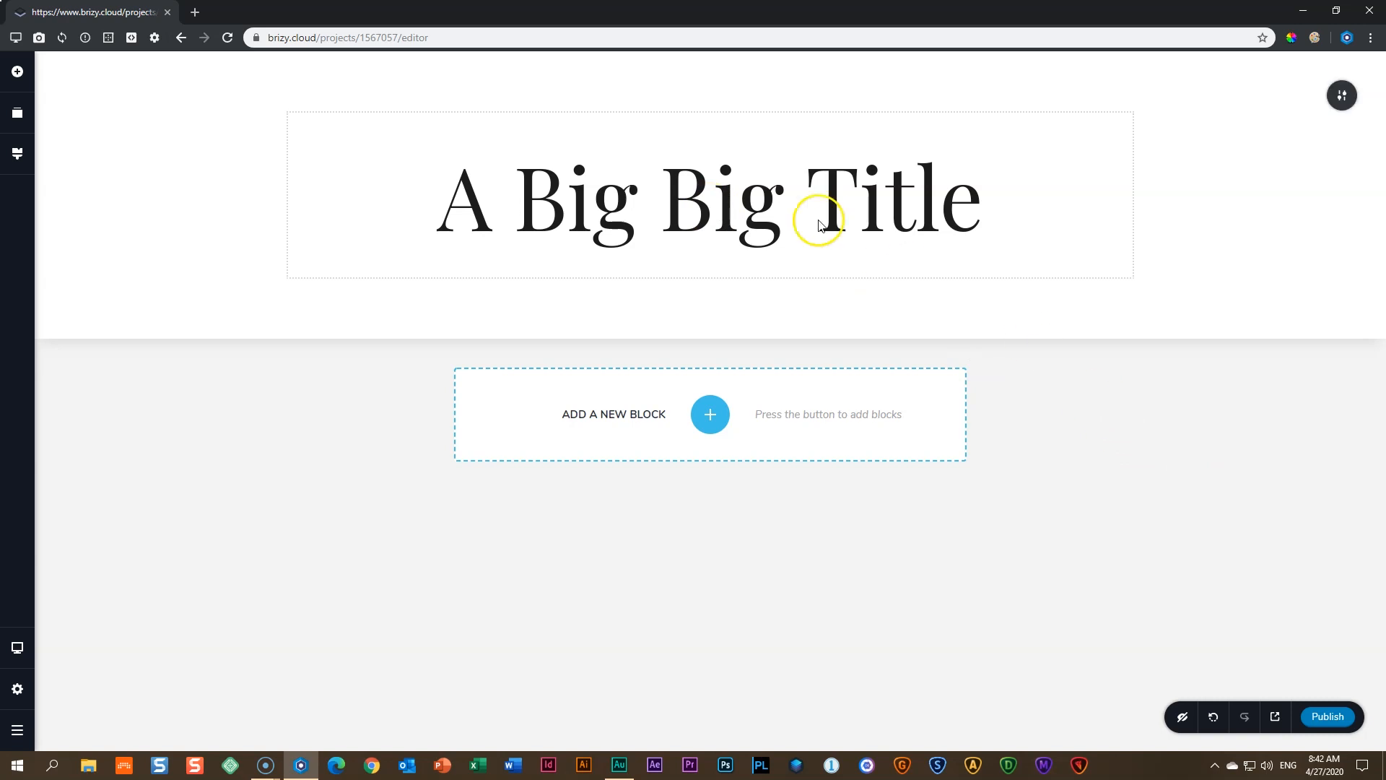
click(710, 210)
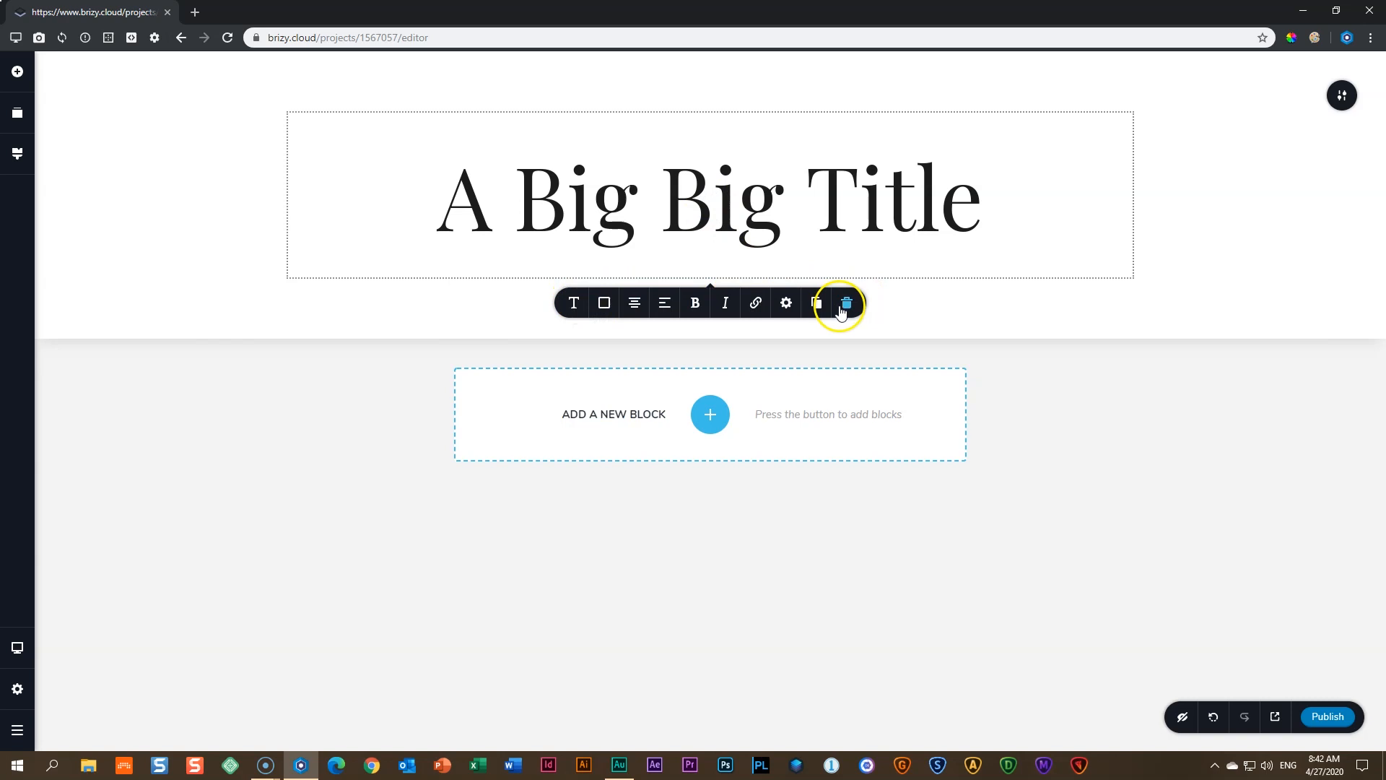
click(574, 303)
- Keep the title near-black #1C1C1C, cycle alignment back to centre, and finish editing
scroll(511, 383, down, 5)
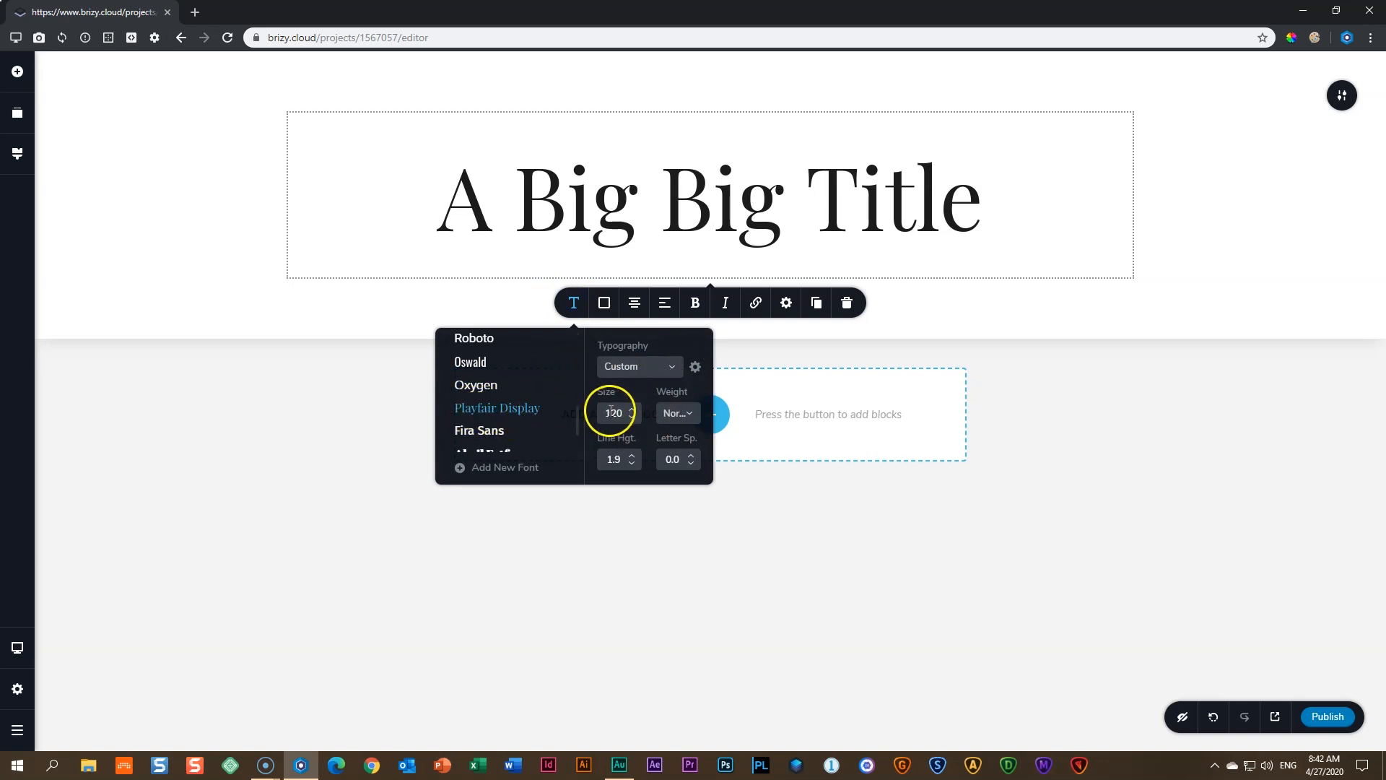
click(605, 304)
click(554, 490)
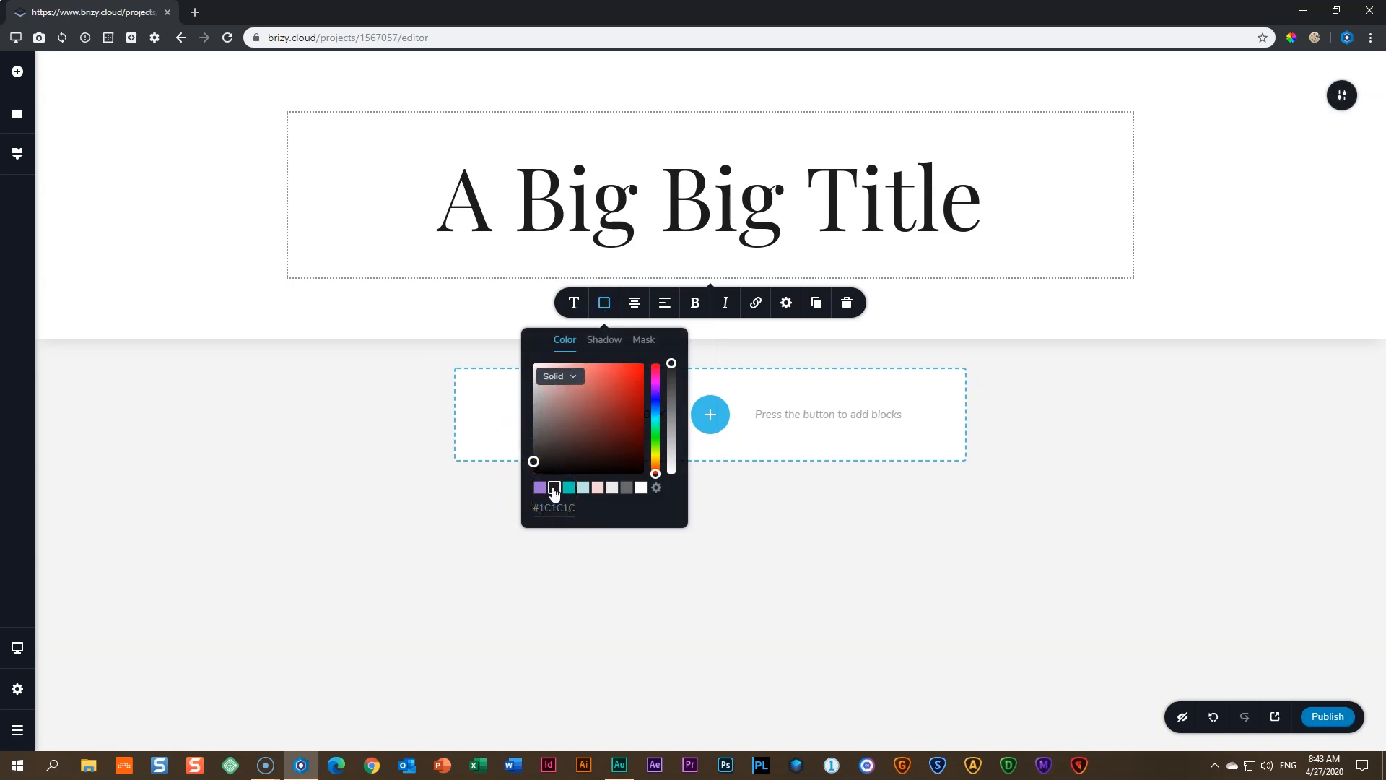
click(636, 304)
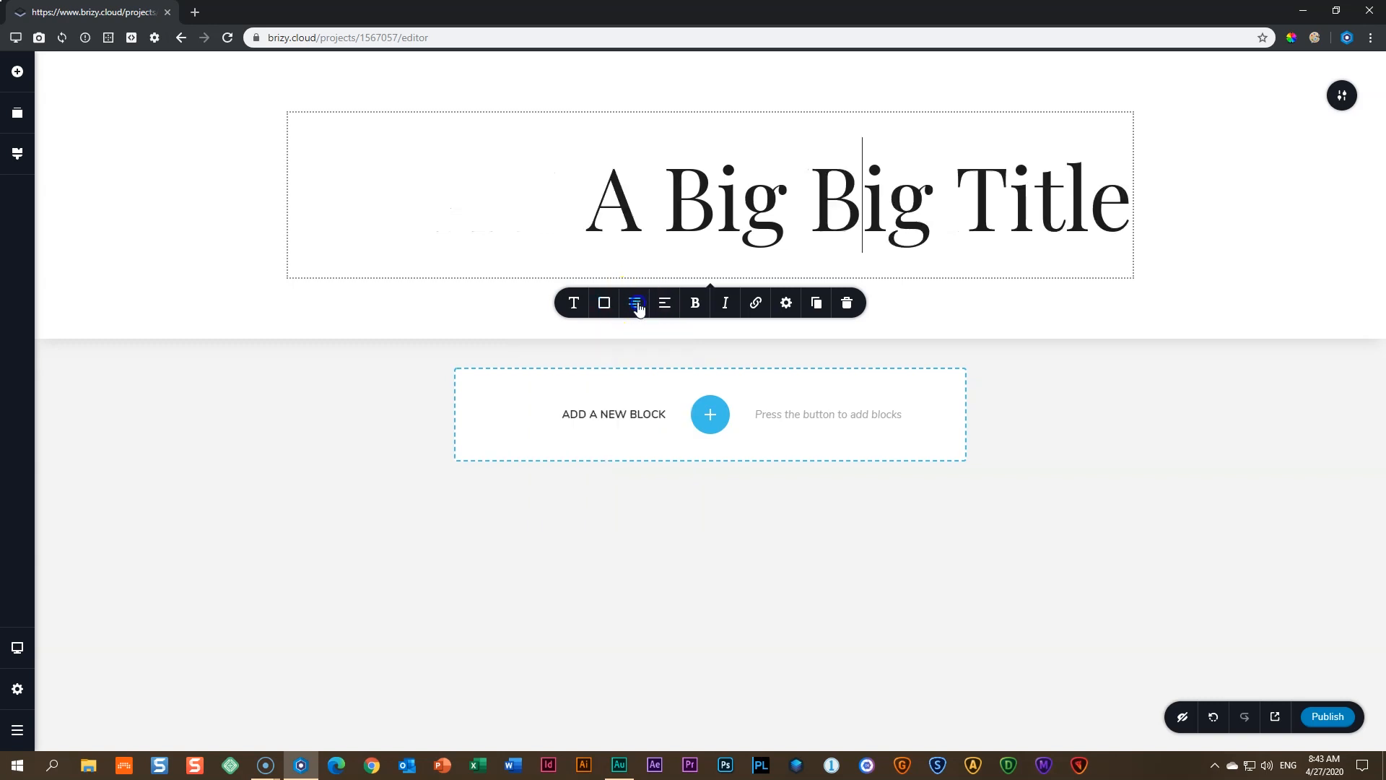
click(635, 304)
click(636, 304)
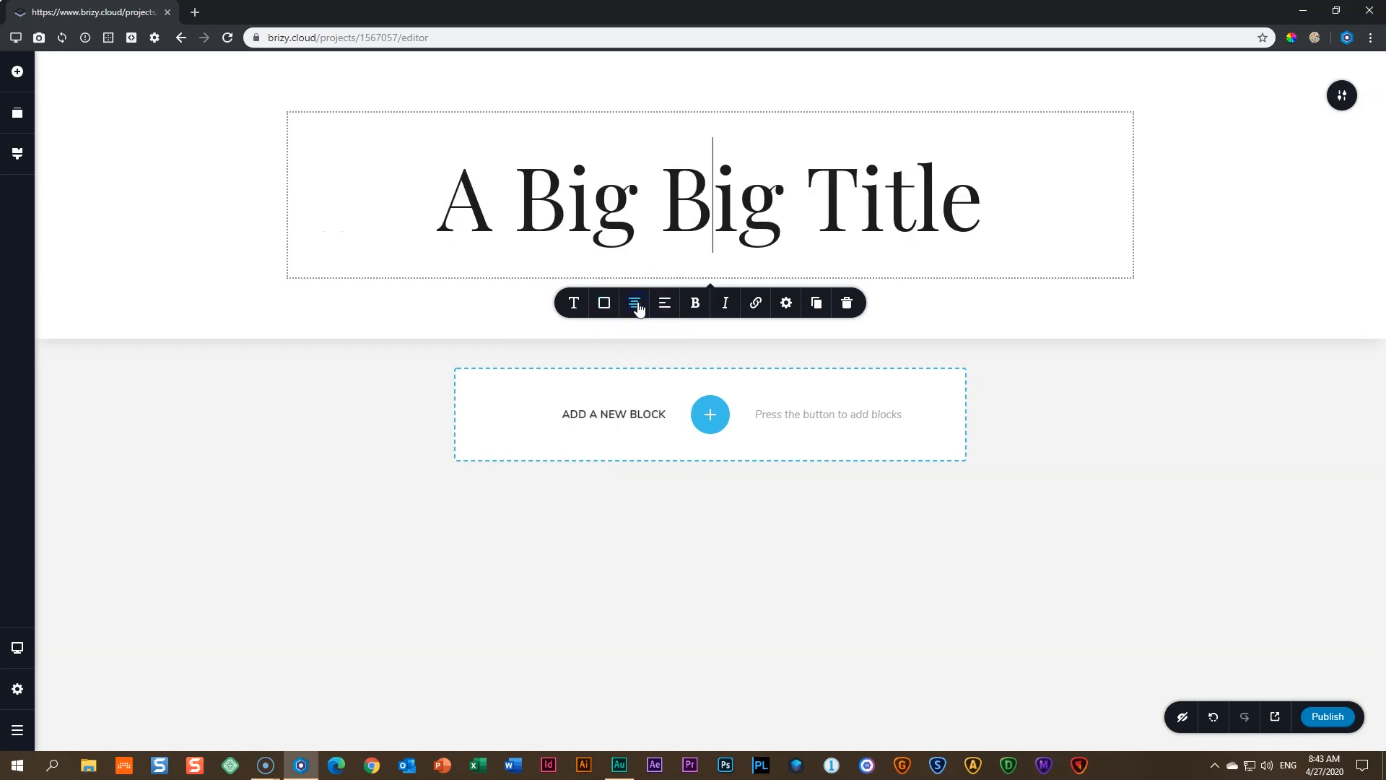
click(1098, 433)
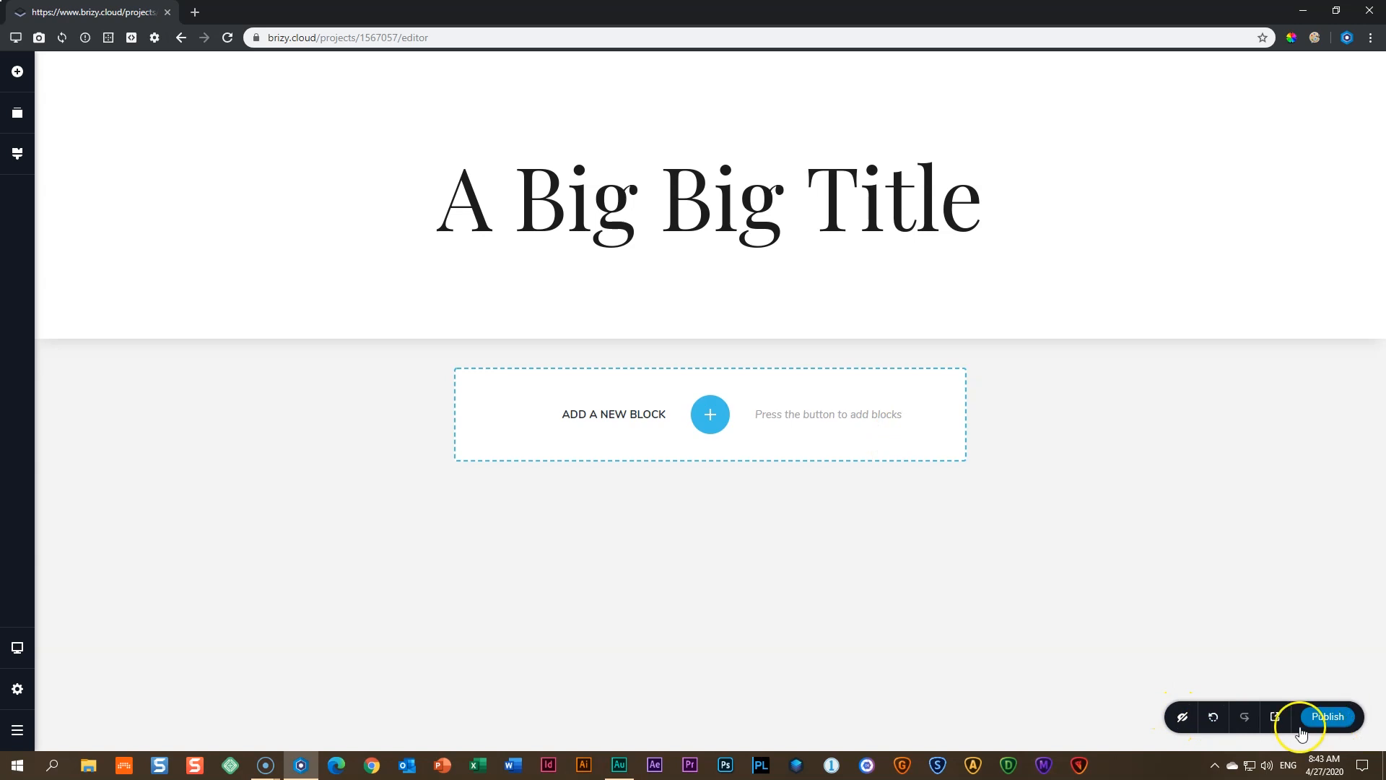
click(25, 84)
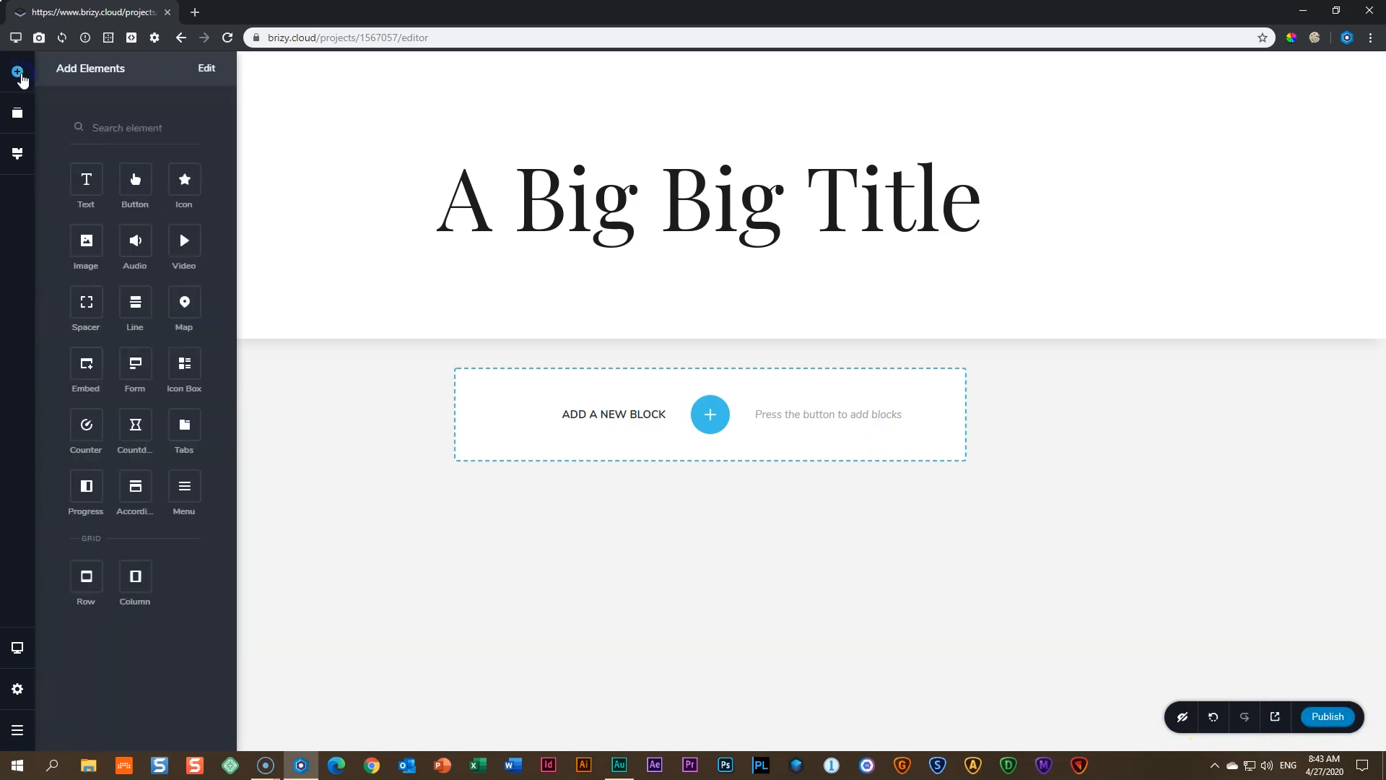
click(322, 344)
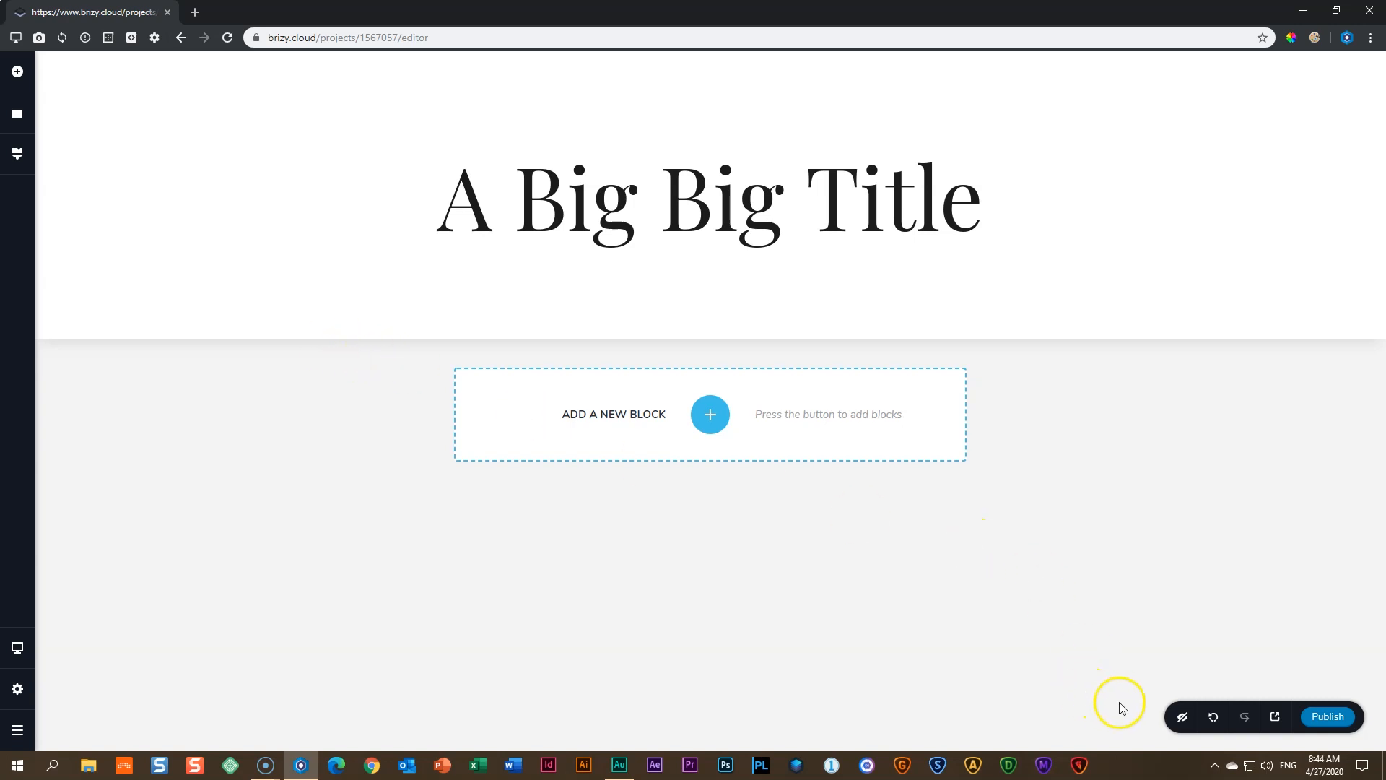
click(1347, 716)
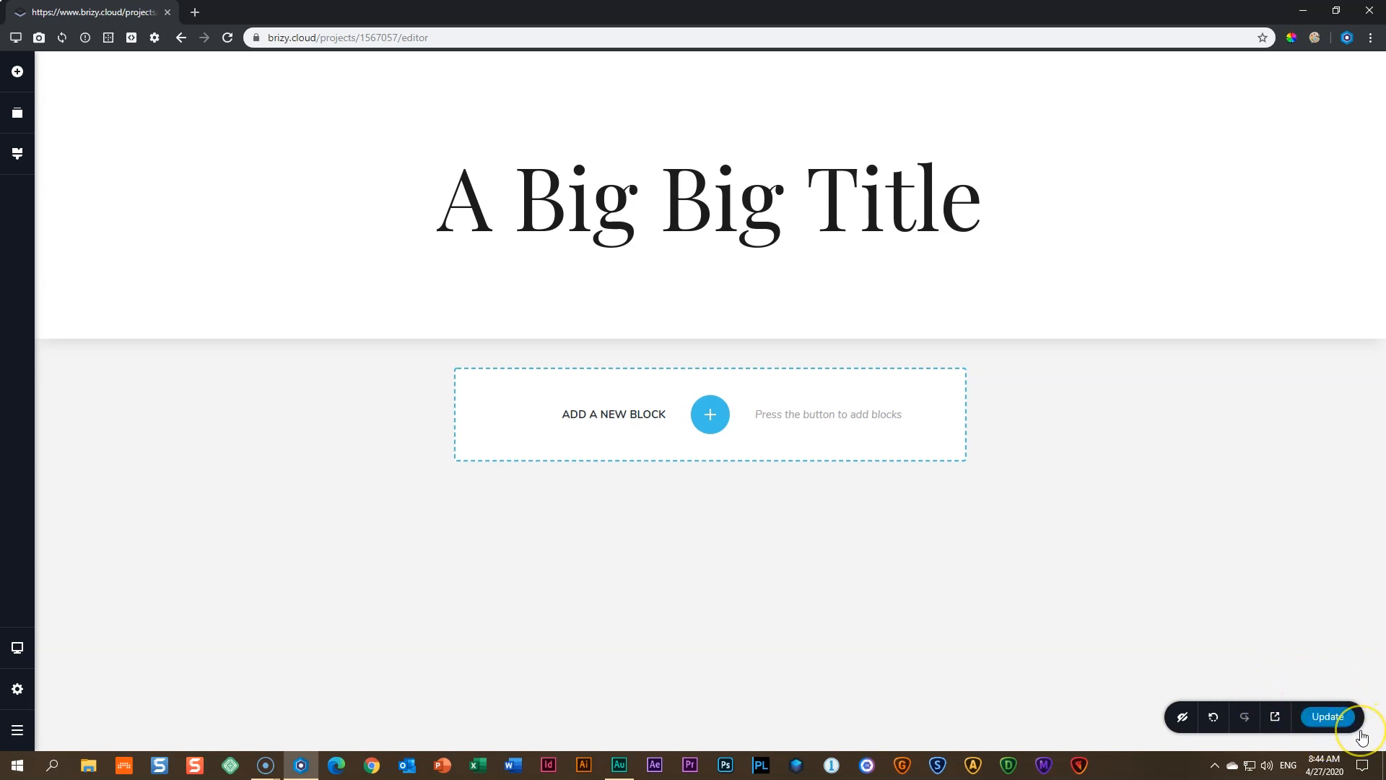
- Publish the latest title changes to the live page and launch its preview
click(1327, 717)
click(1275, 718)
- Open the home page preview showing 'A Big Big Title' in a new tab
click(1279, 726)
click(1276, 718)
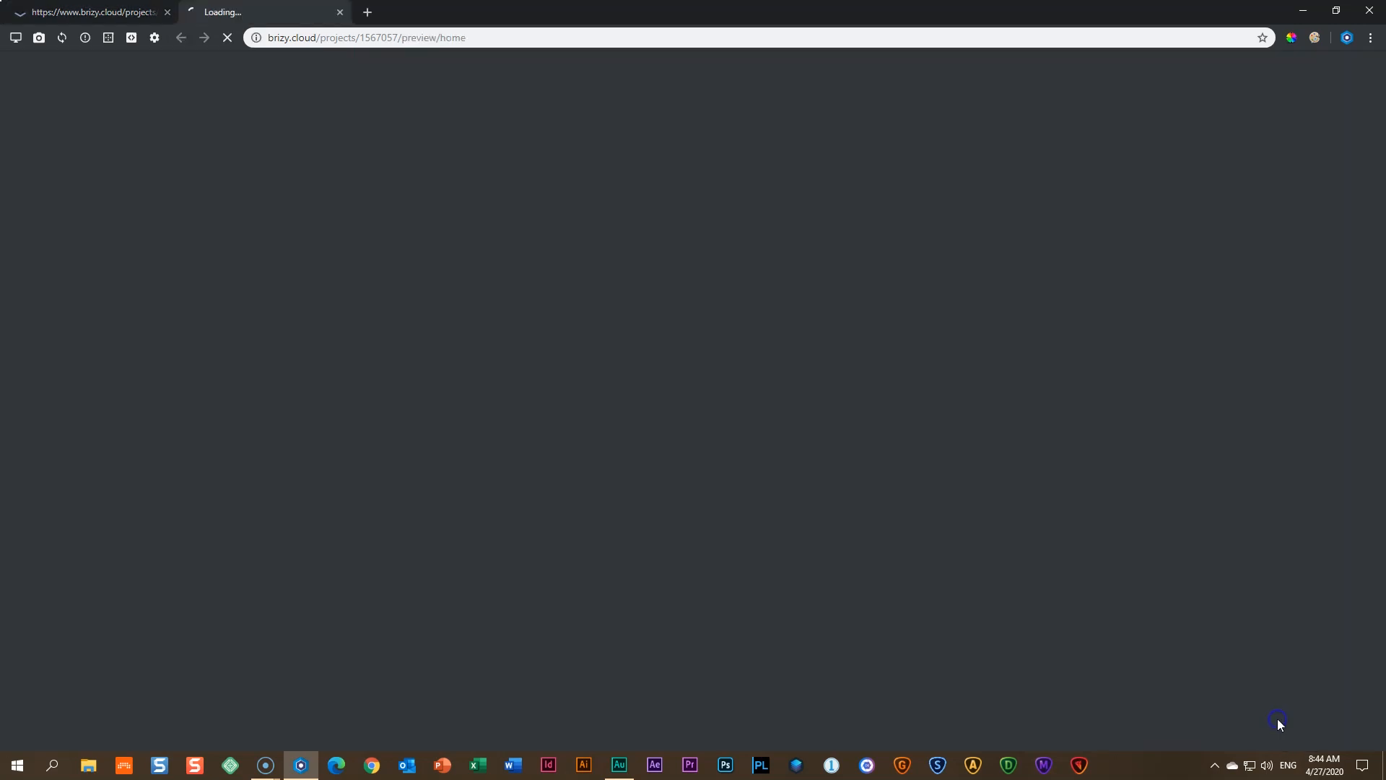
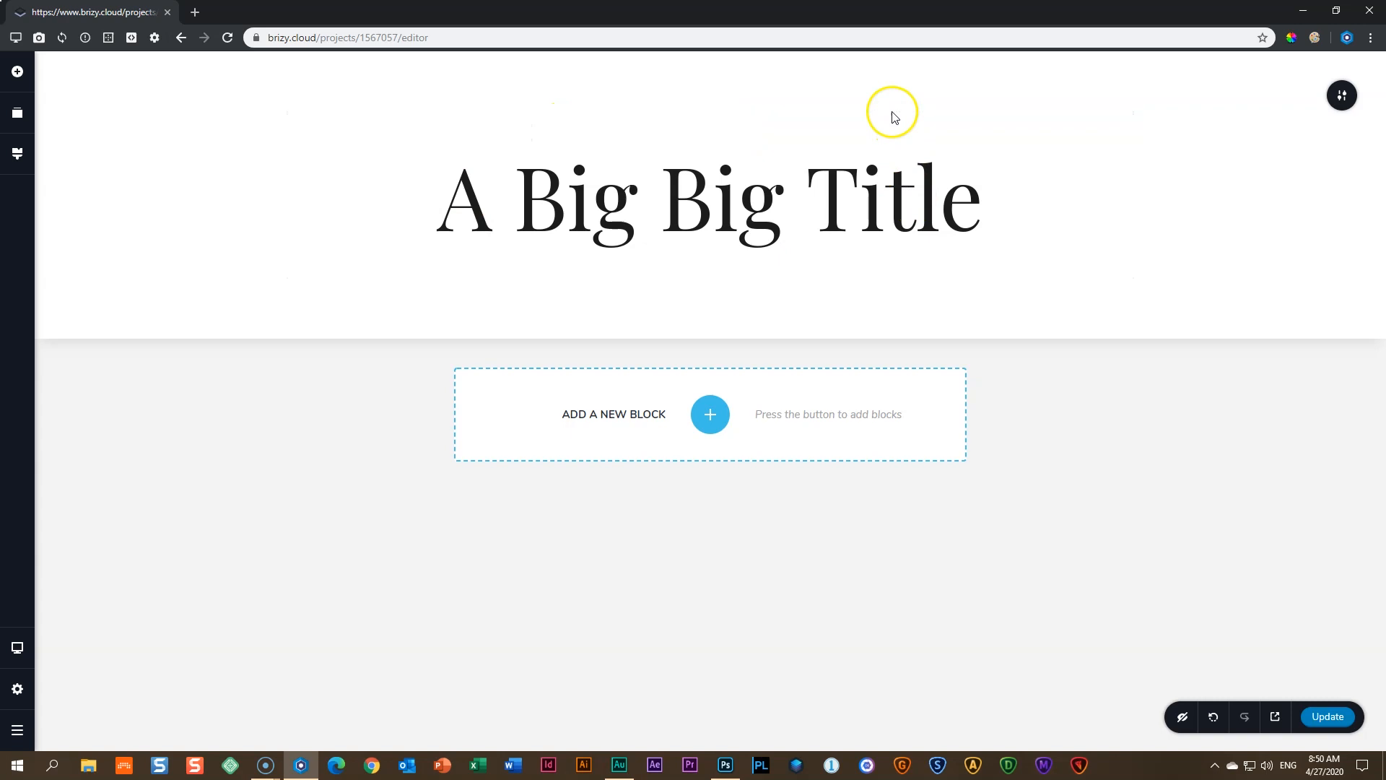
- Drag the hero padding handles, extending bottom padding to 150px and pulling top padding to 15px
mouse_move(901, 59)
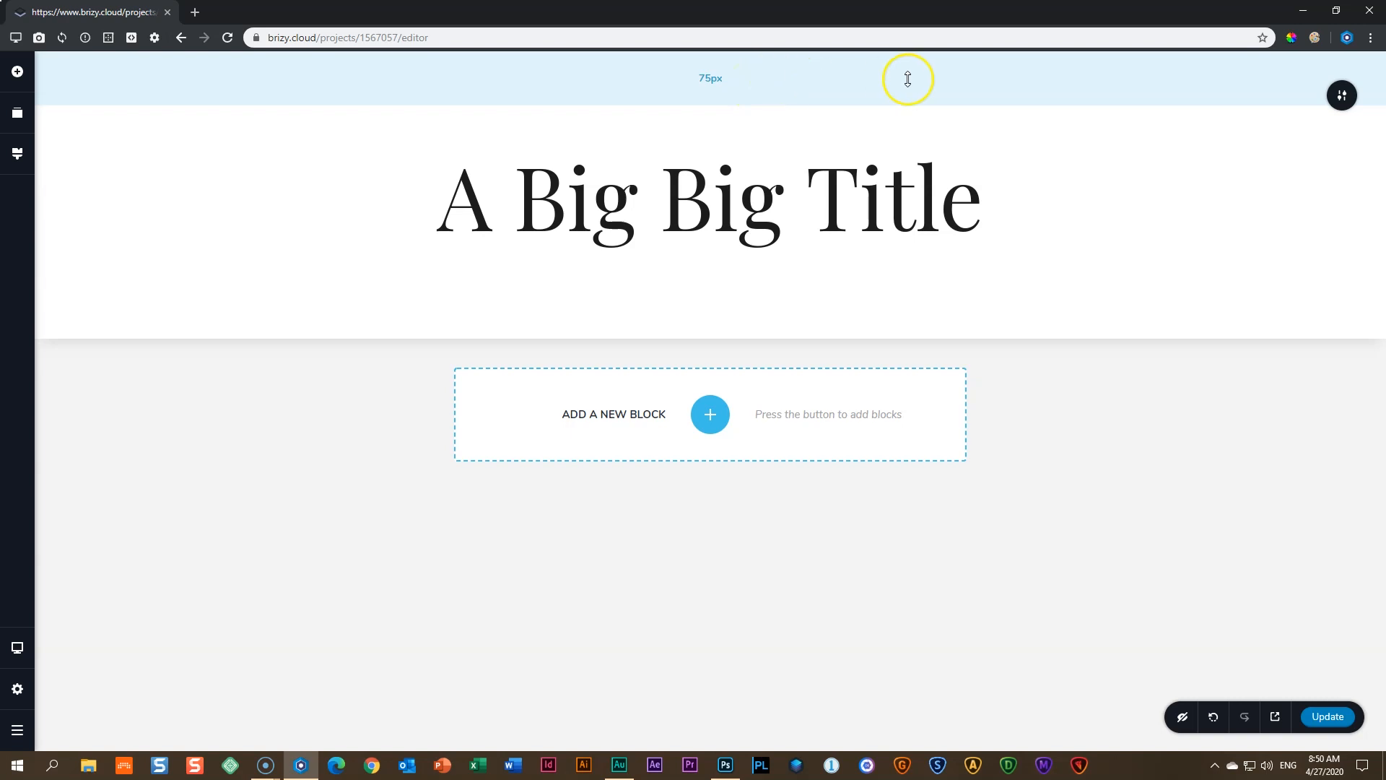
mouse_move(943, 315)
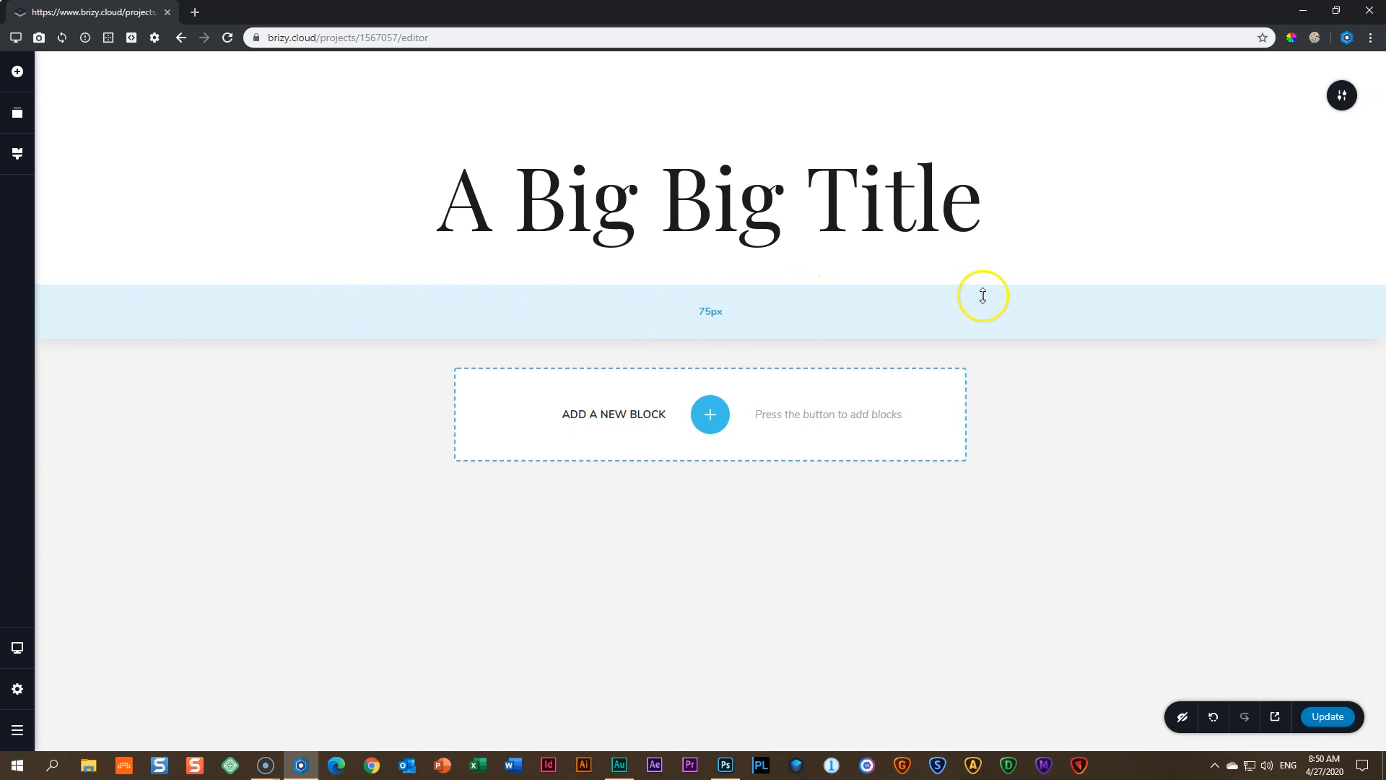
mouse_move(904, 86)
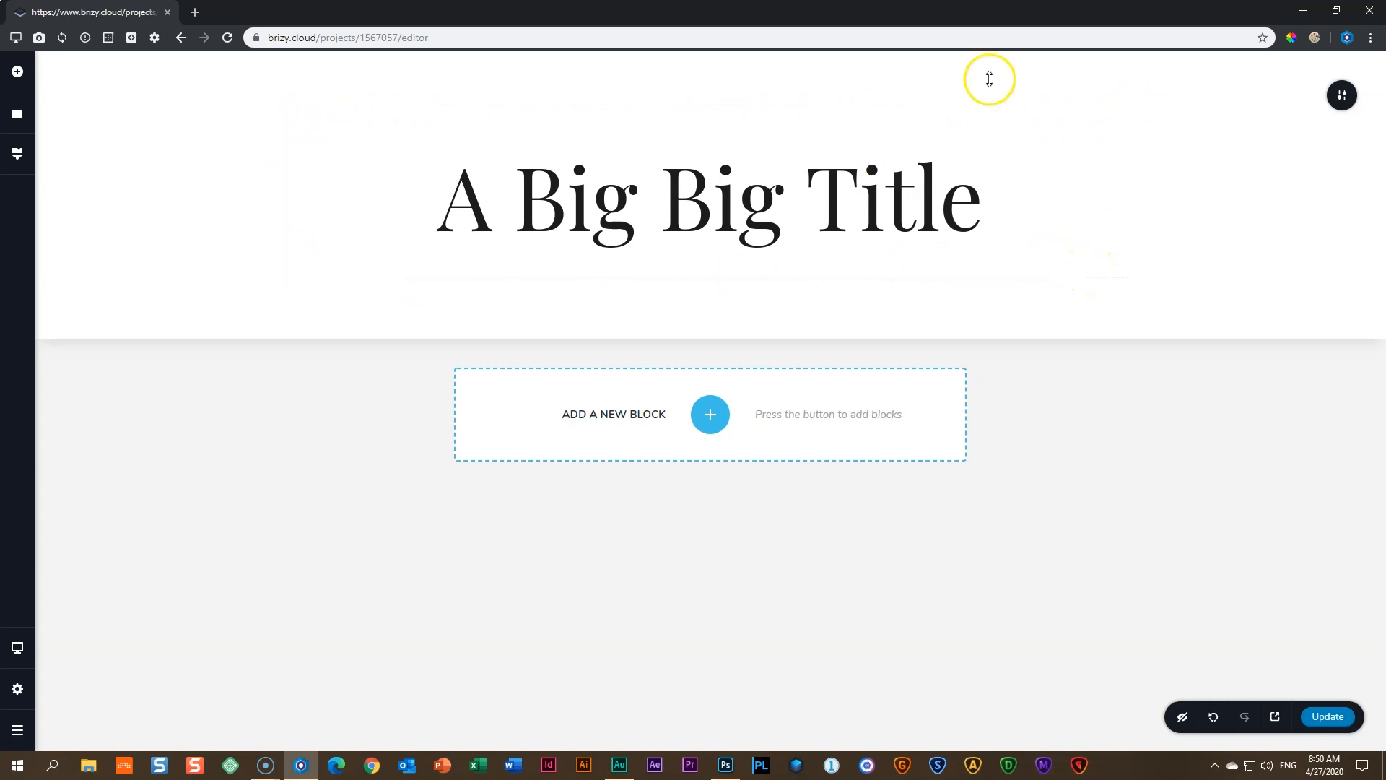
mouse_move(990, 78)
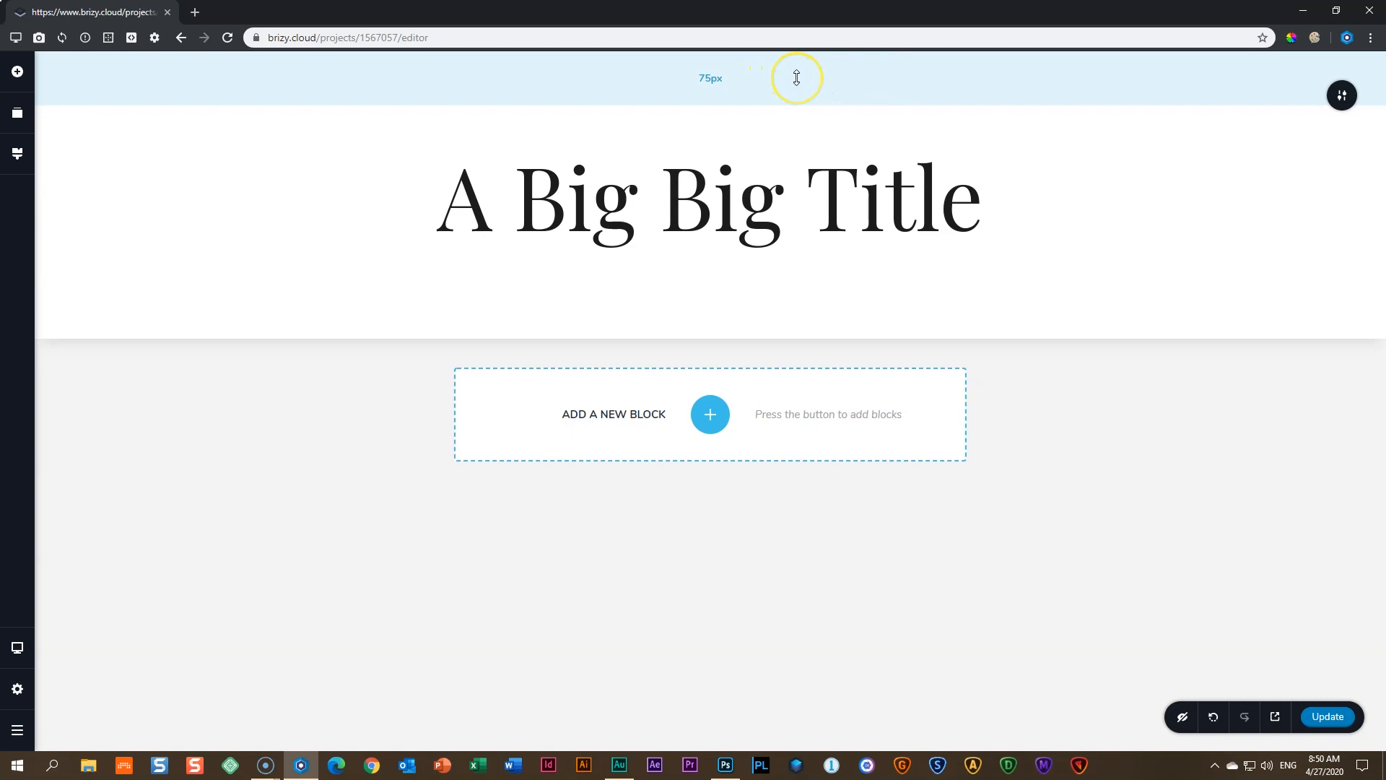
drag(796, 78, 813, 132)
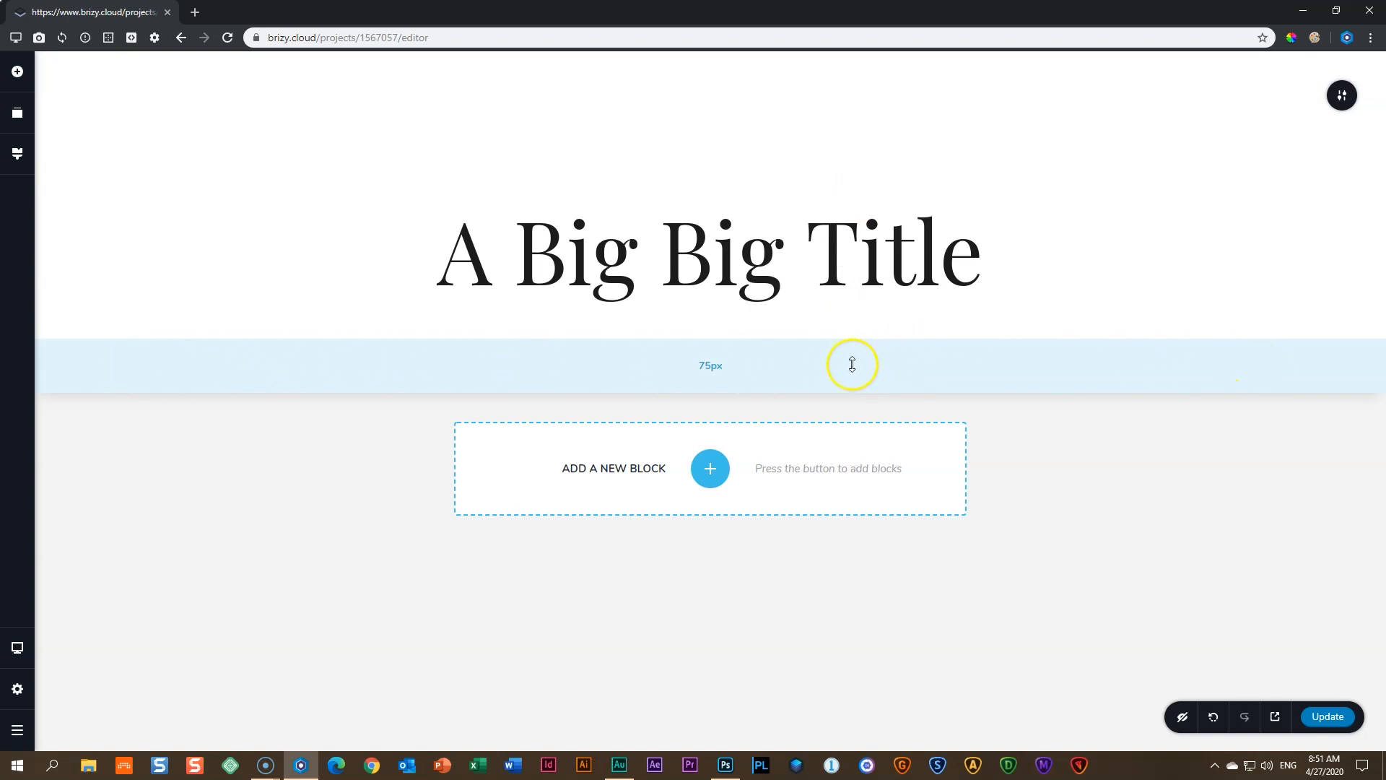
drag(853, 365, 860, 418)
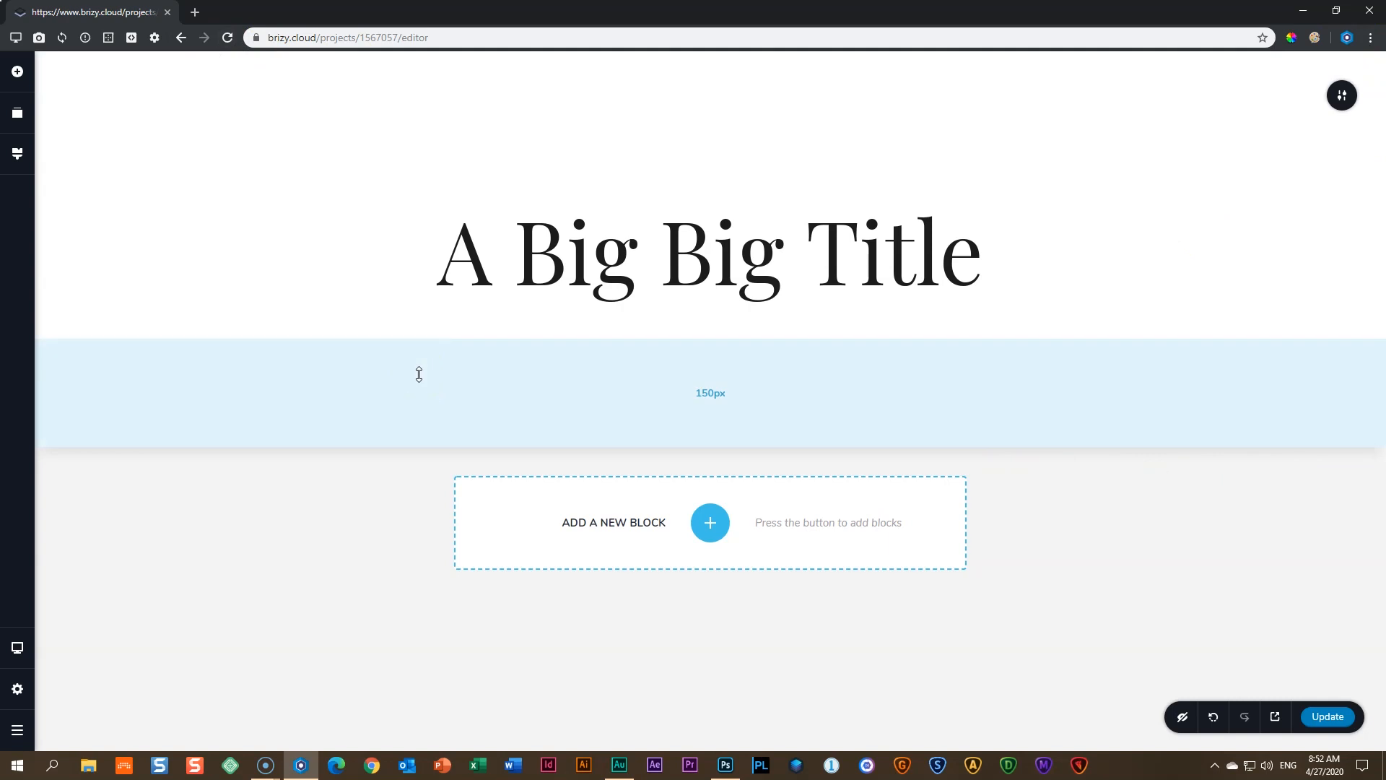
drag(773, 133, 746, 50)
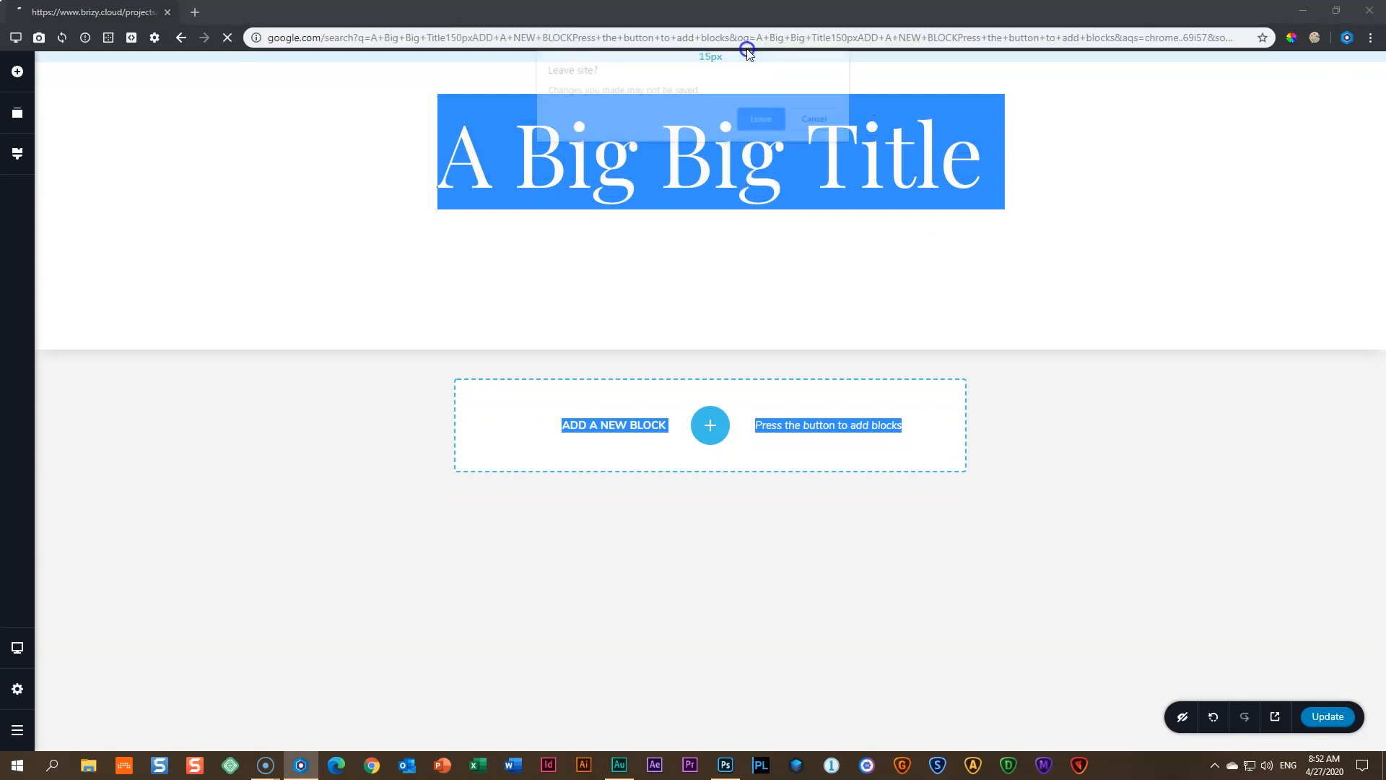
- Stay in the editor and shrink the hero's top and bottom padding to a compact block
click(802, 124)
click(749, 47)
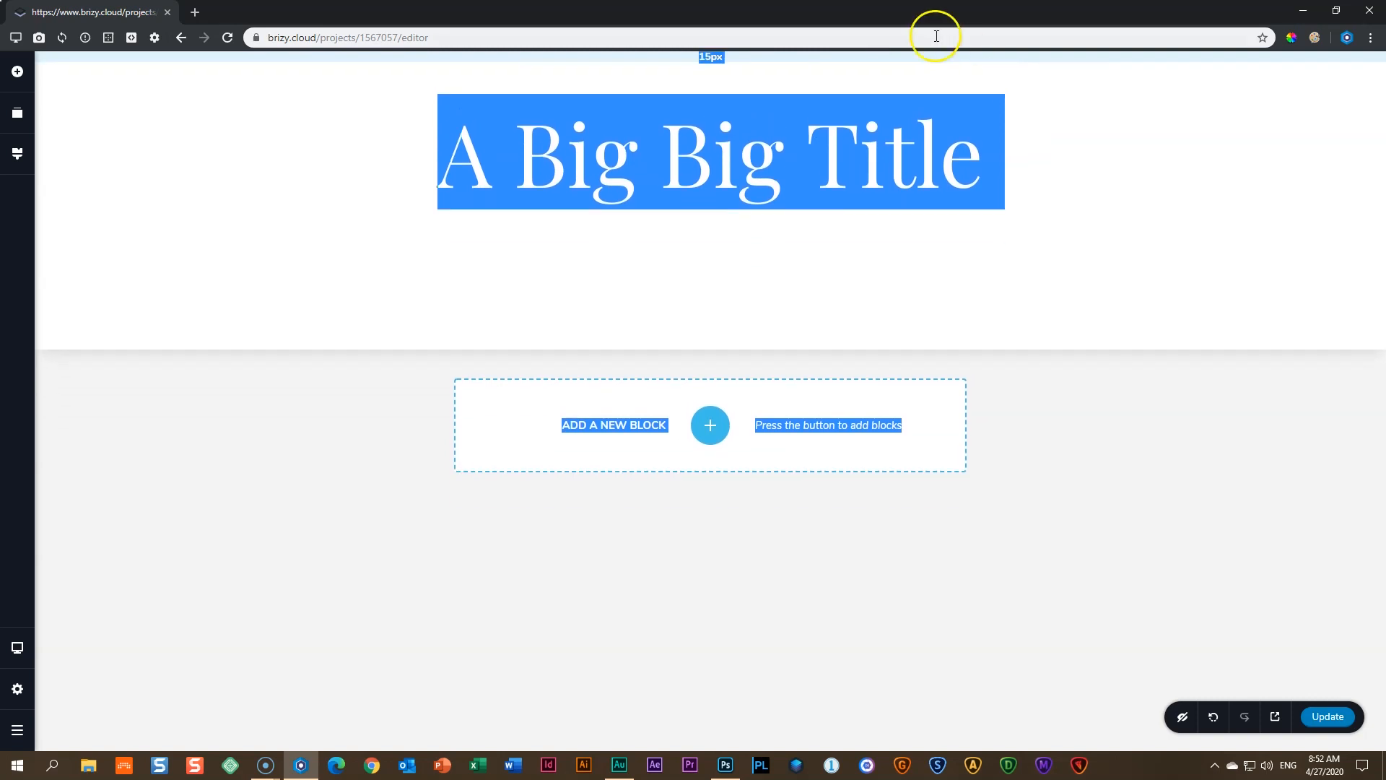
click(1000, 68)
drag(1005, 60, 1007, 41)
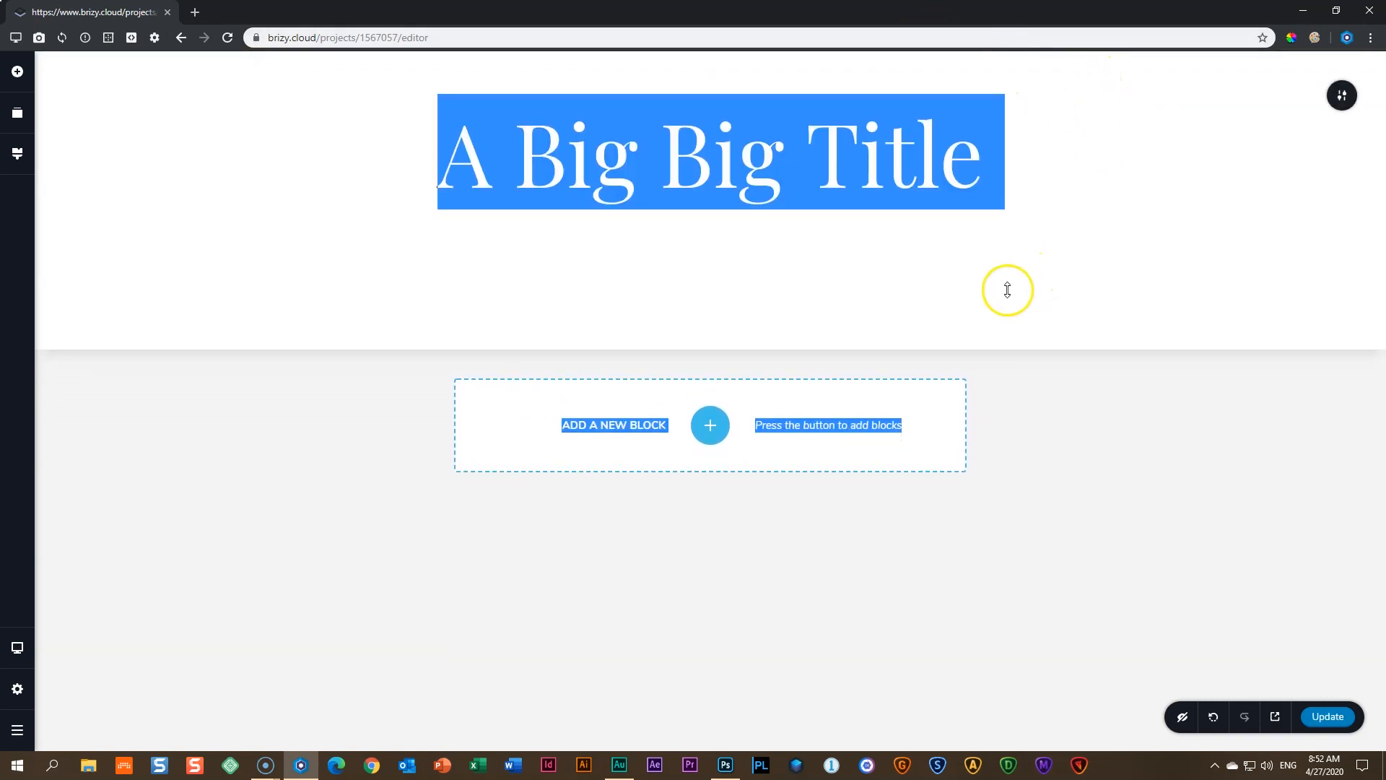
drag(855, 314, 1175, 170)
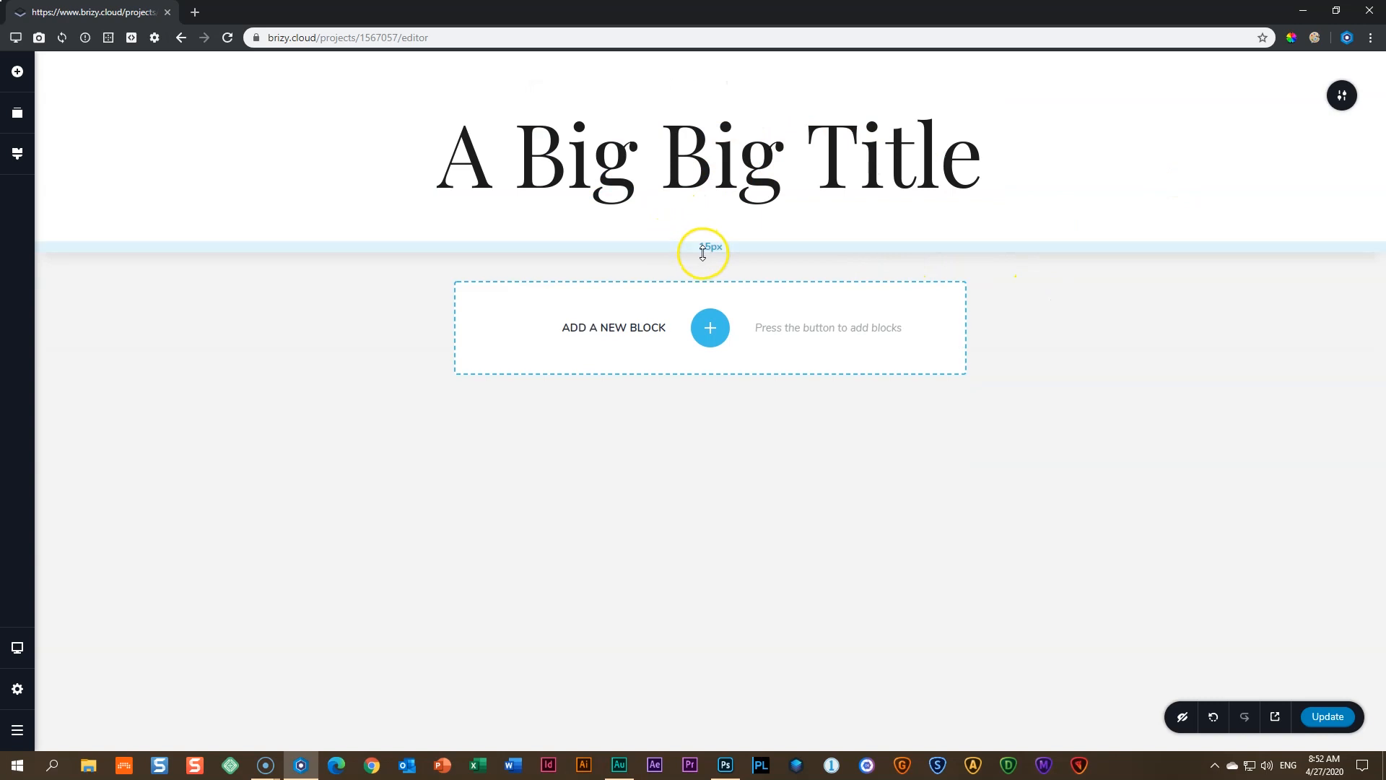
mouse_move(713, 245)
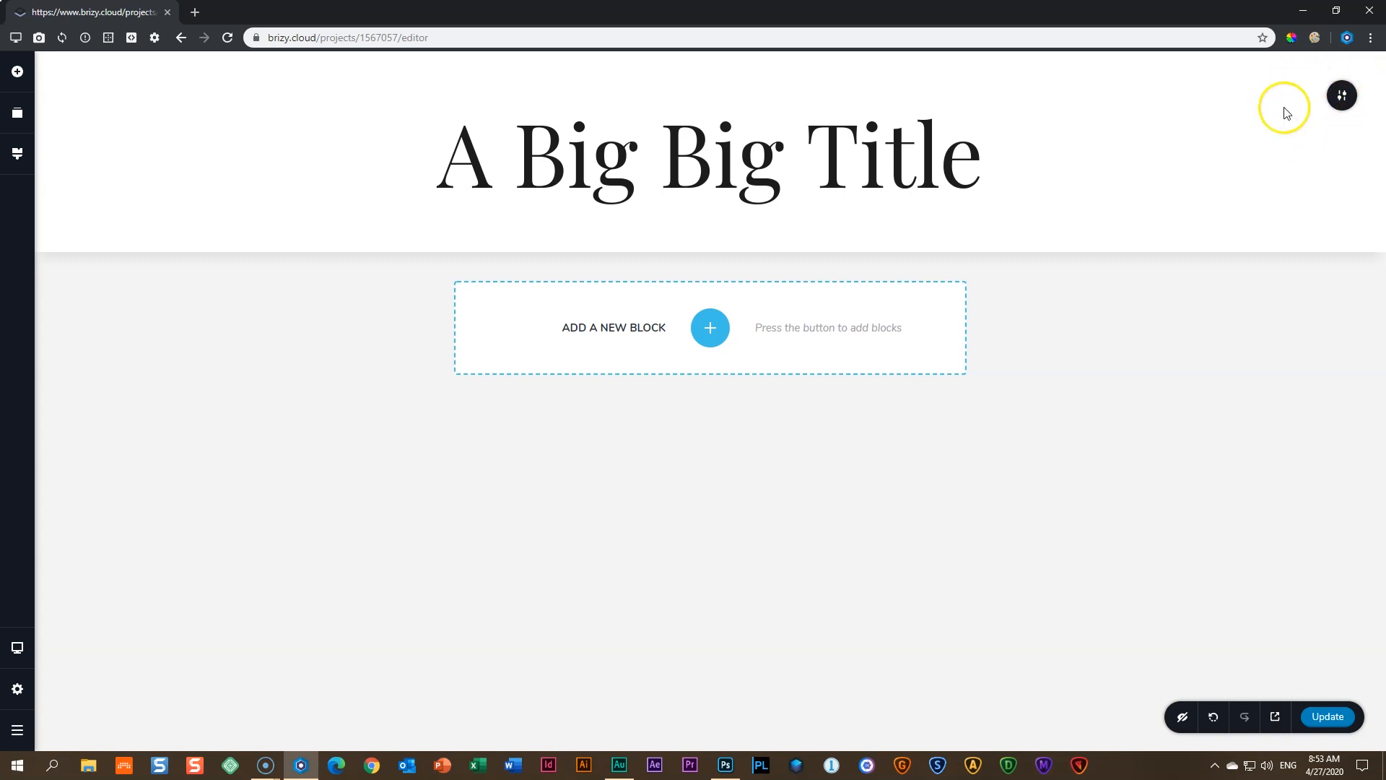
- Give the hero section a solid colour overlay, trying brighter red shades first
click(1342, 98)
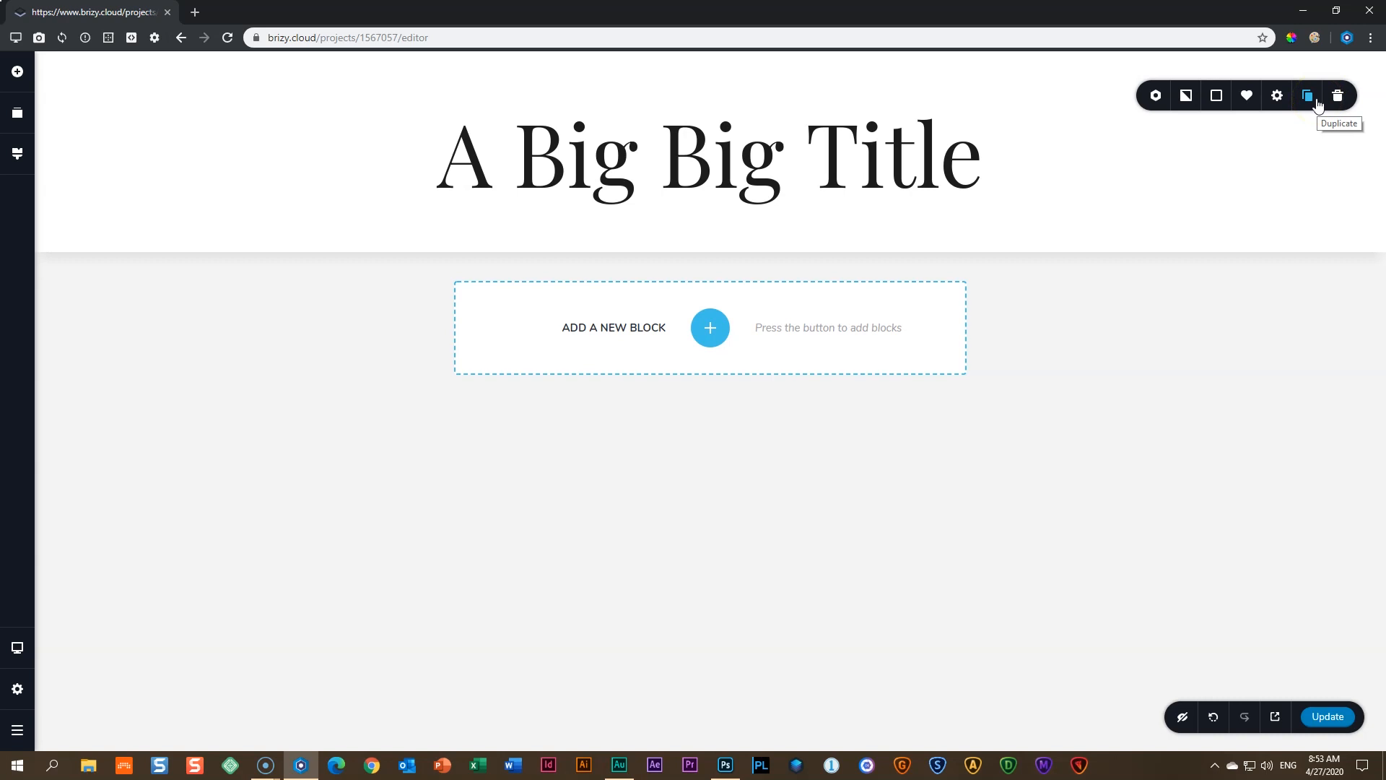
click(1218, 98)
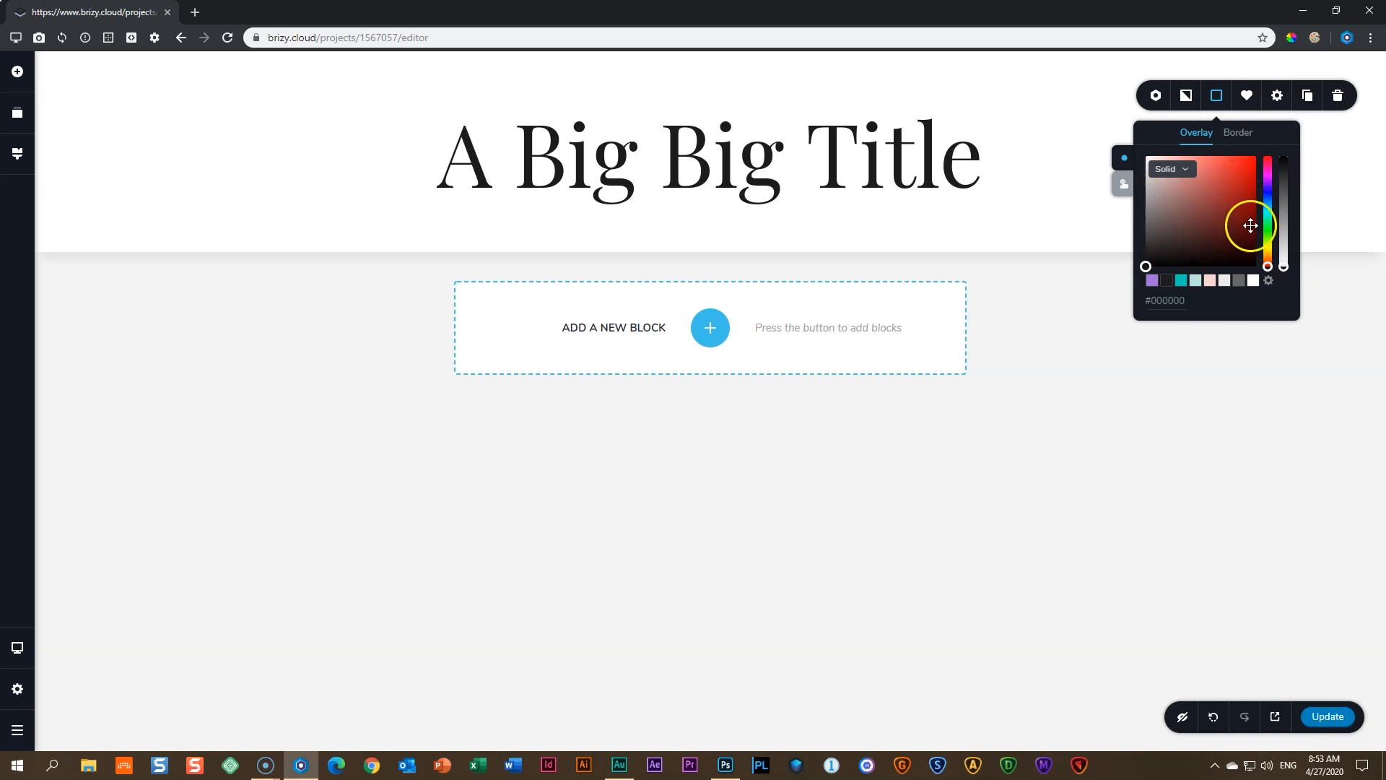
click(1177, 222)
click(1220, 201)
click(1239, 174)
click(1193, 205)
click(1238, 185)
click(1224, 182)
click(1237, 179)
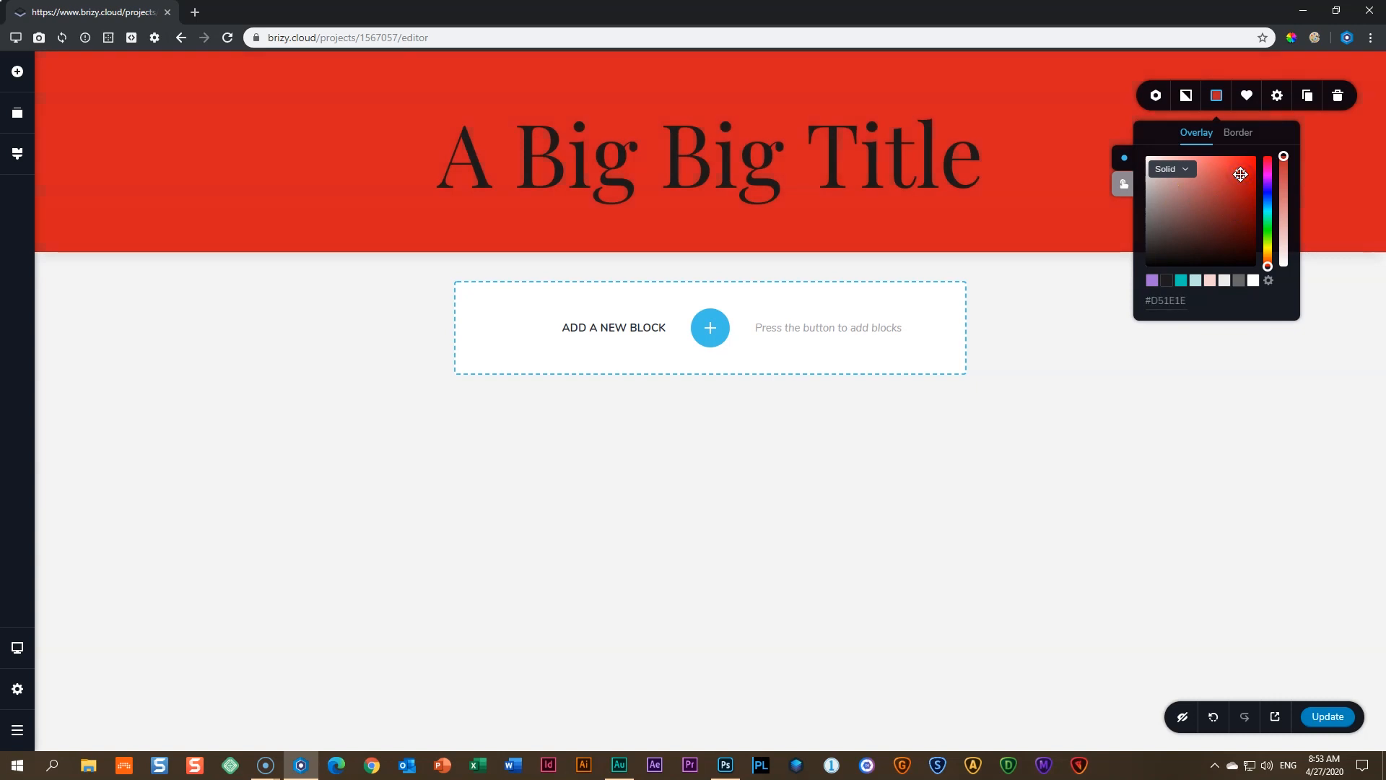
- Try purple and pink, then settle the overlay on teal #05CAB6
drag(1268, 266, 1272, 153)
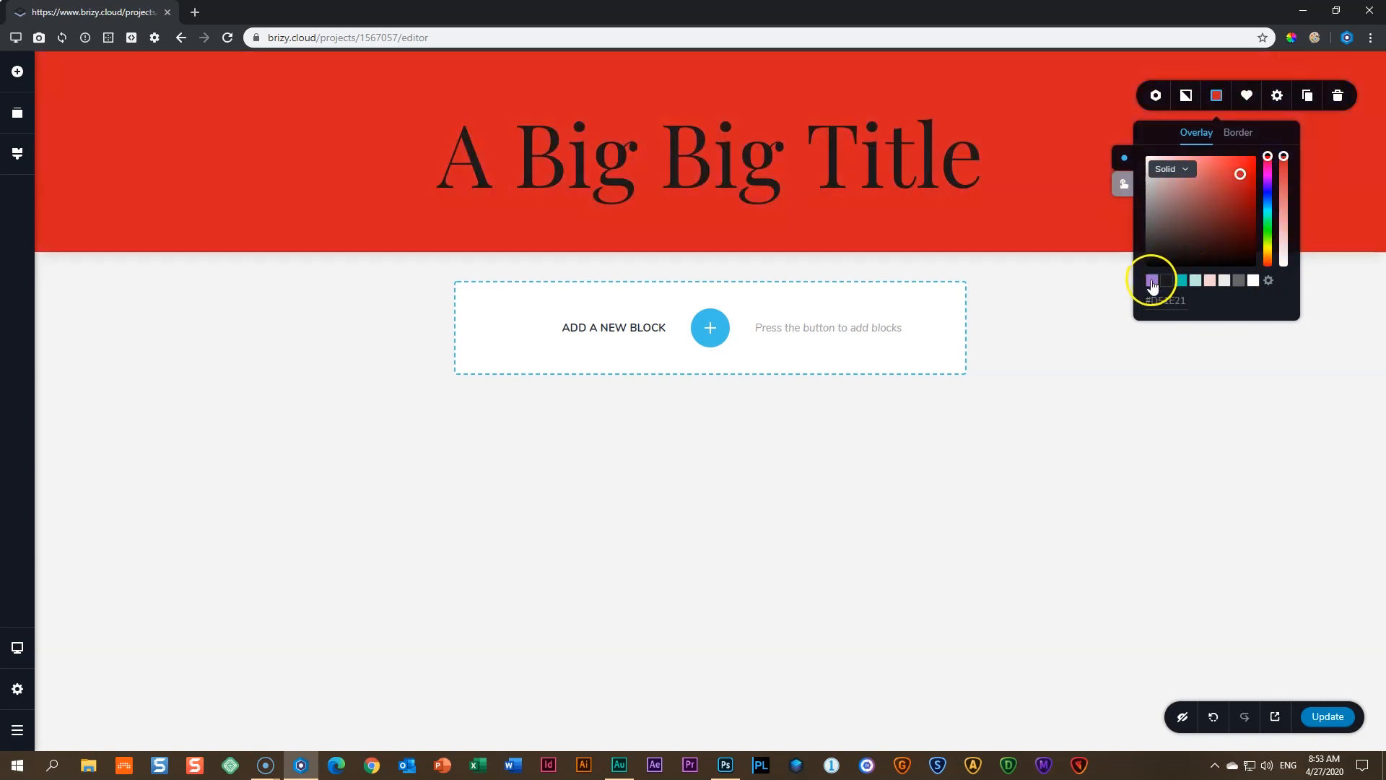
click(1210, 280)
click(1181, 280)
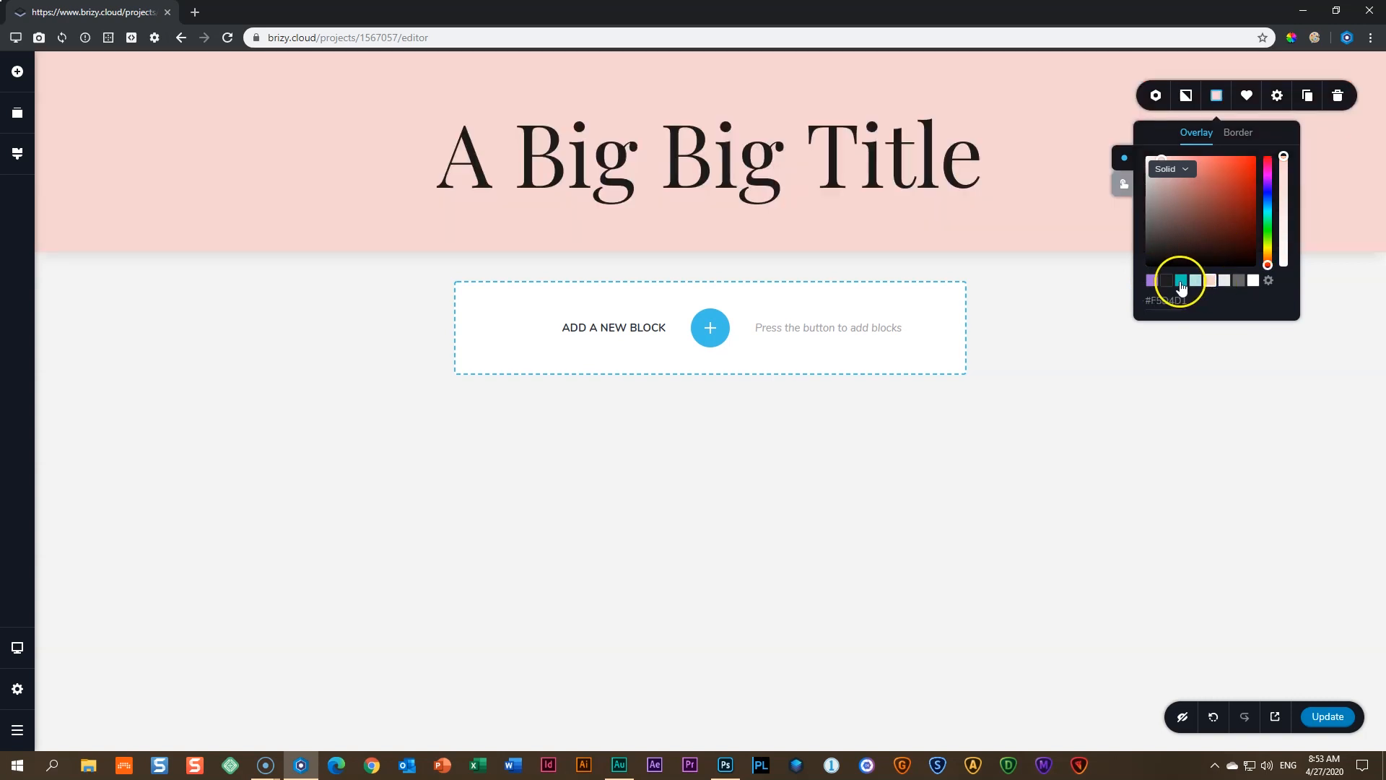
click(1195, 281)
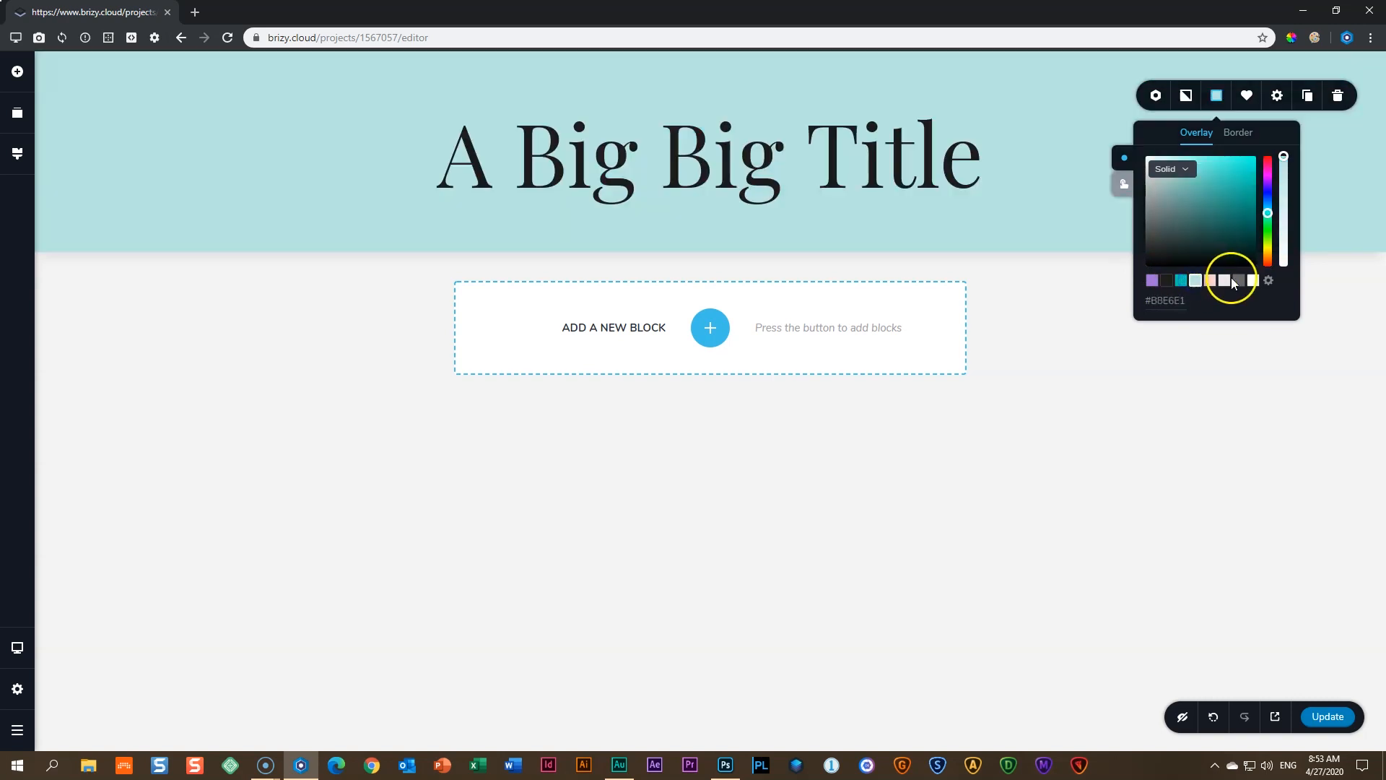
click(1182, 280)
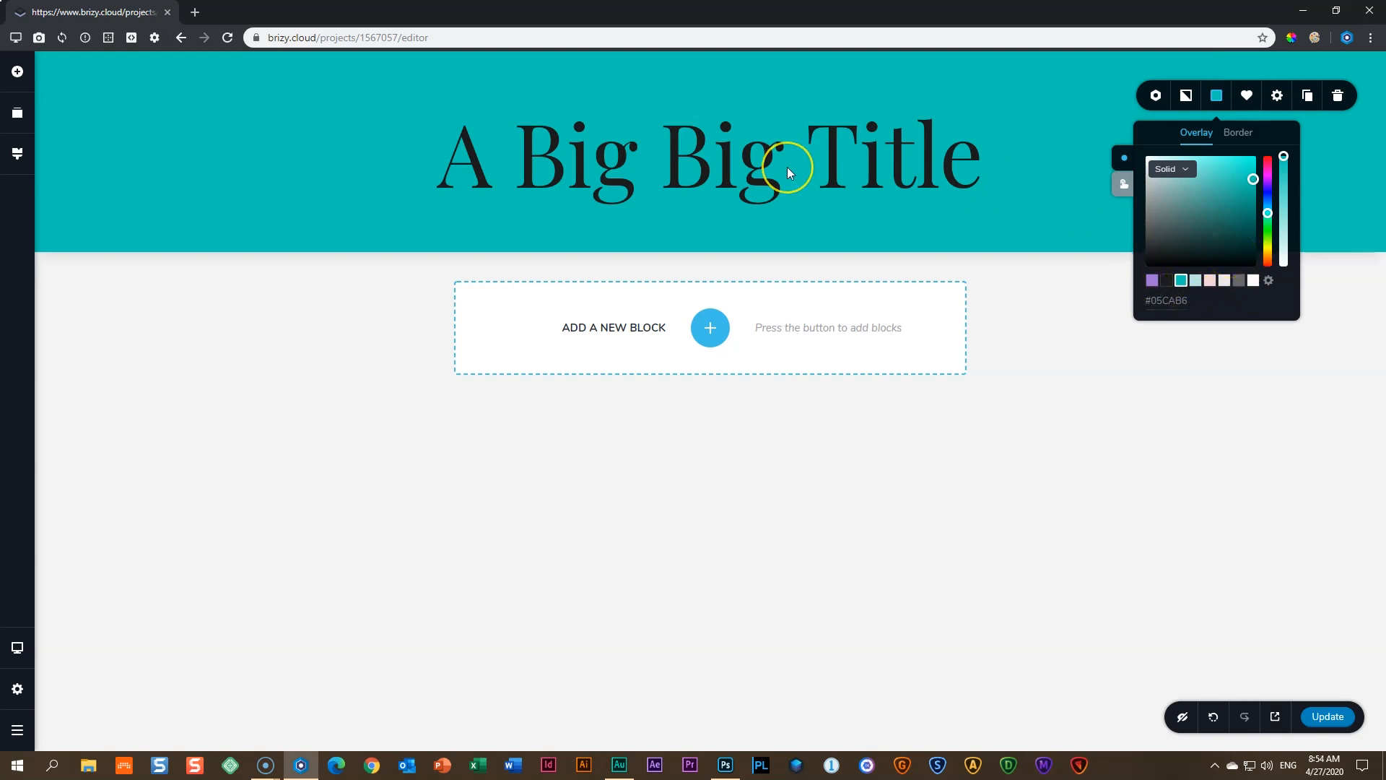
- Make the 'A Big Big Title' text white and deselect it
click(748, 169)
click(605, 260)
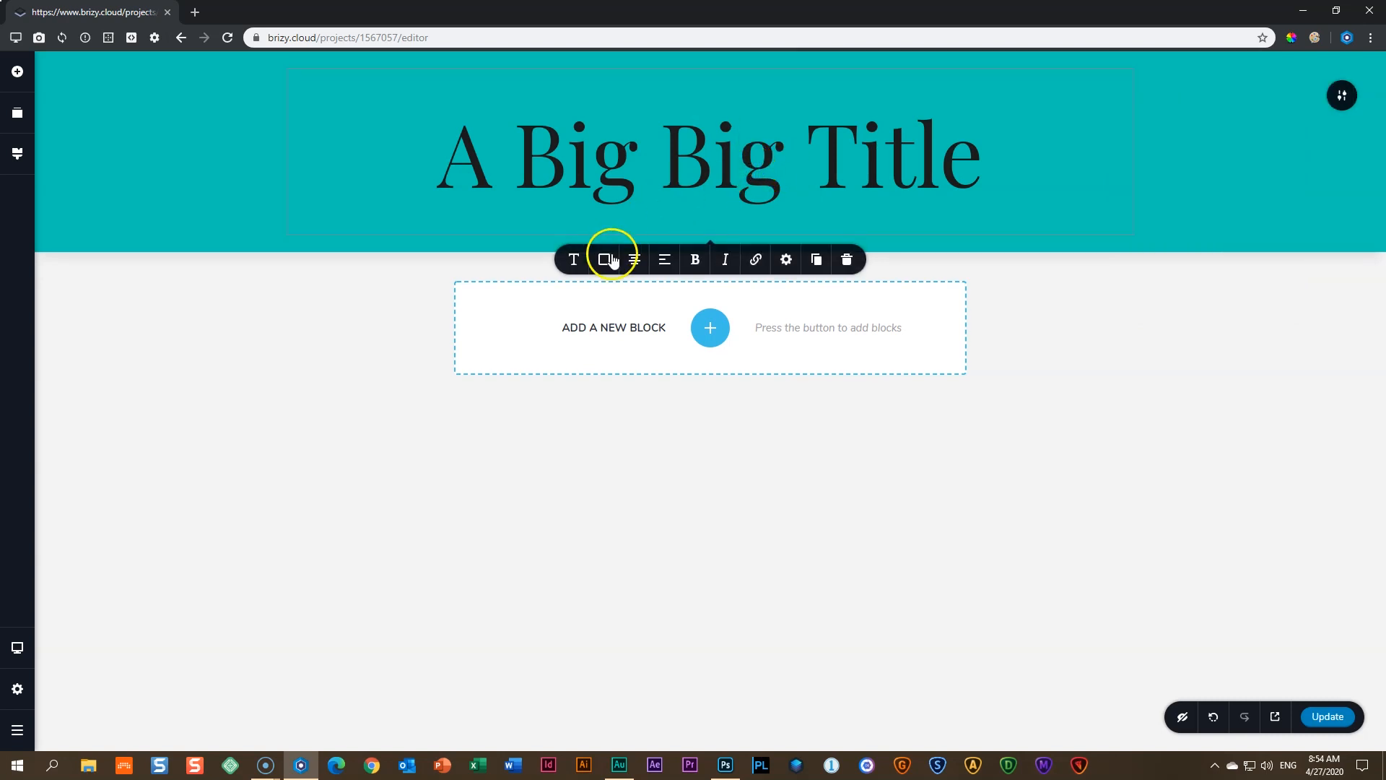
click(650, 448)
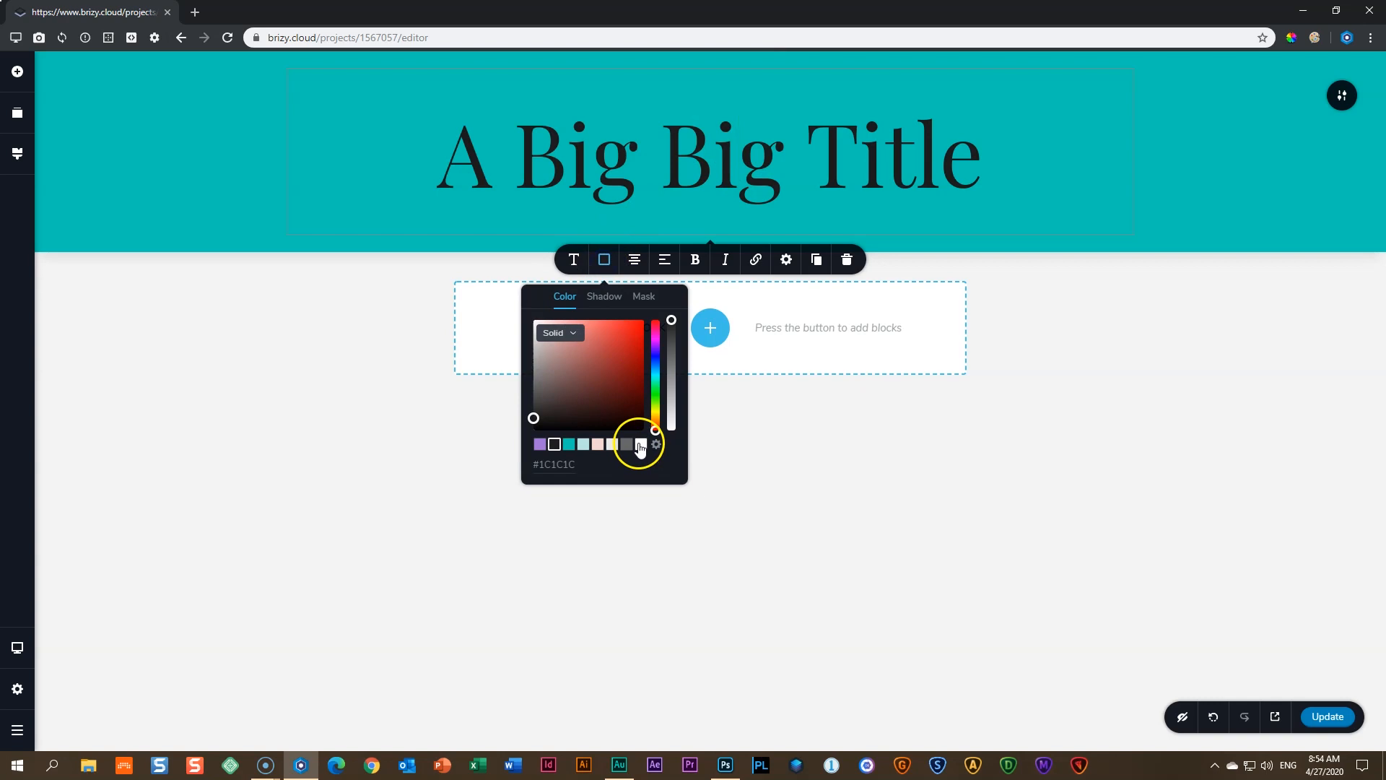
click(642, 446)
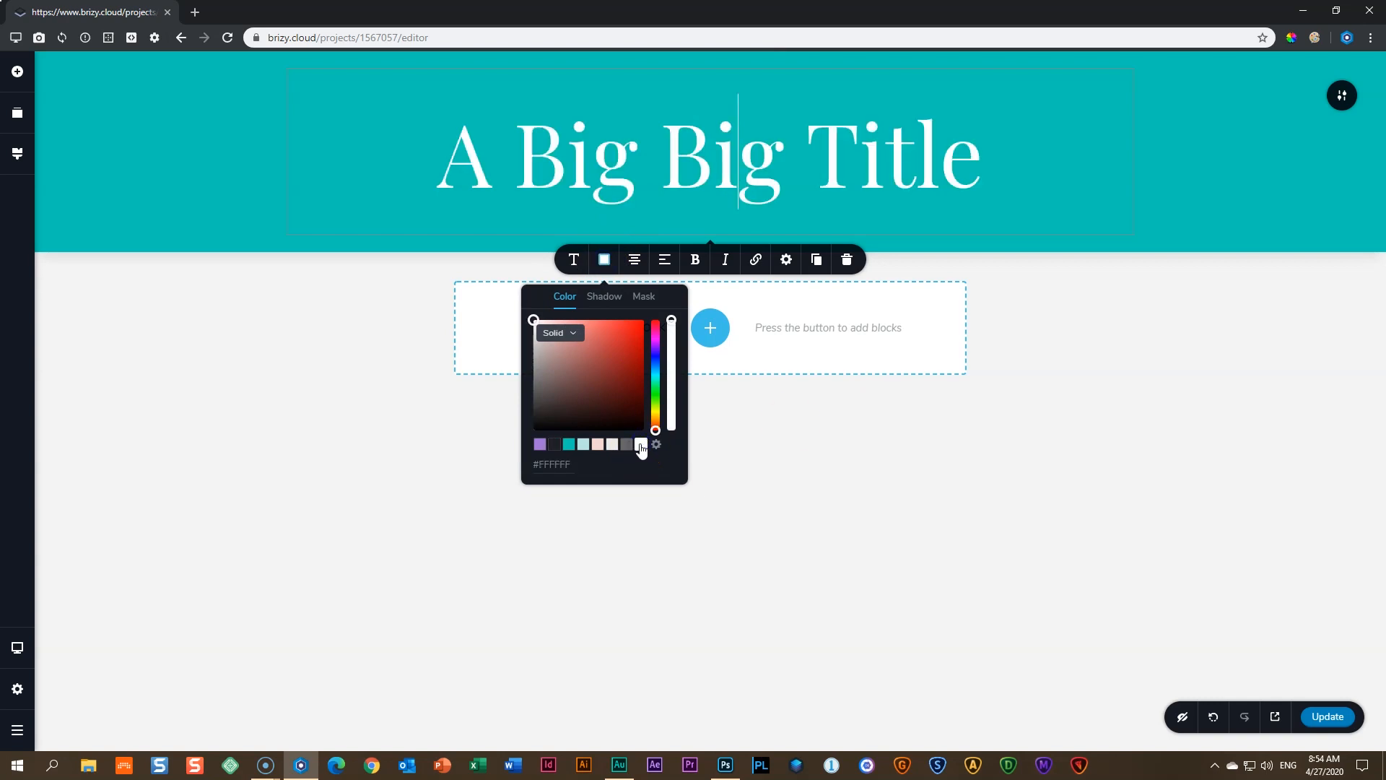
click(1193, 336)
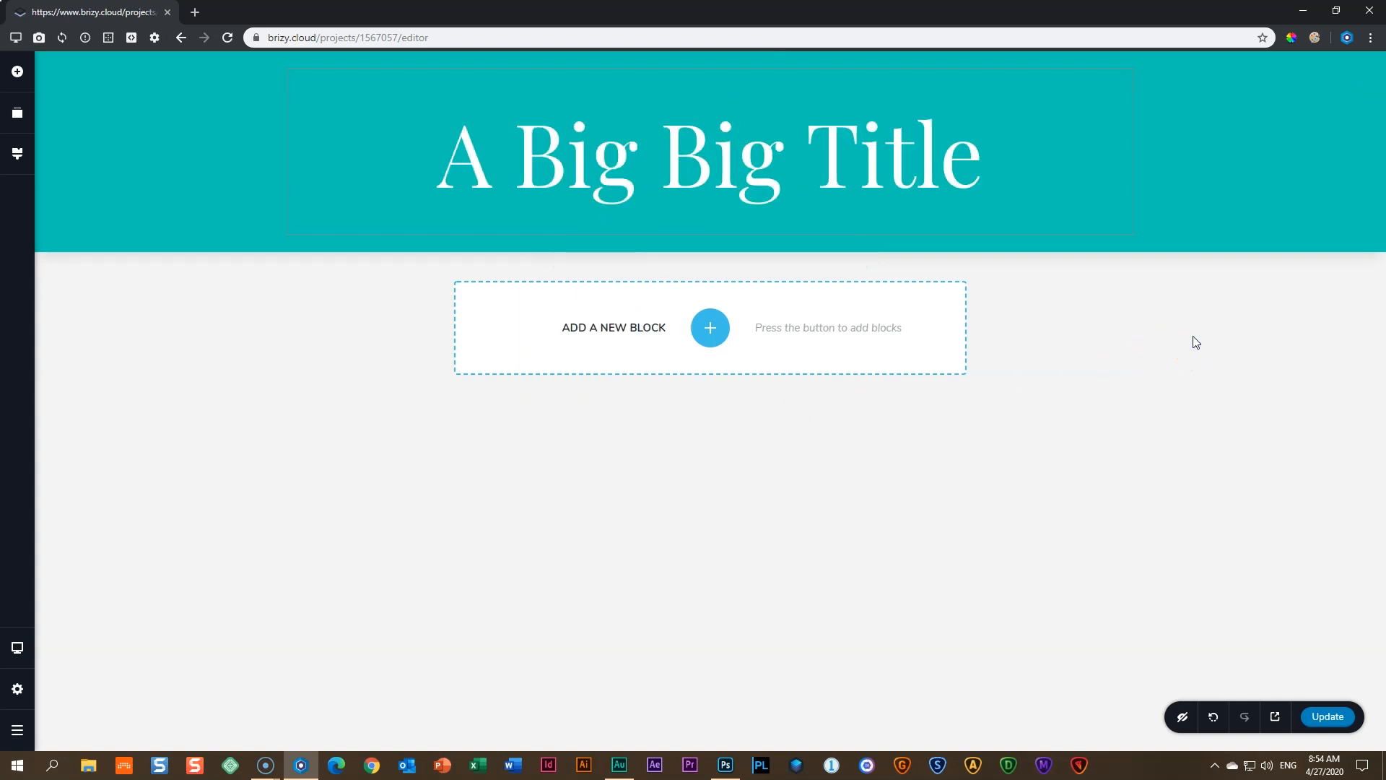
- Cycle the section overlay through purple, dark, teal, grey and pink, ending on white
mouse_move(1272, 223)
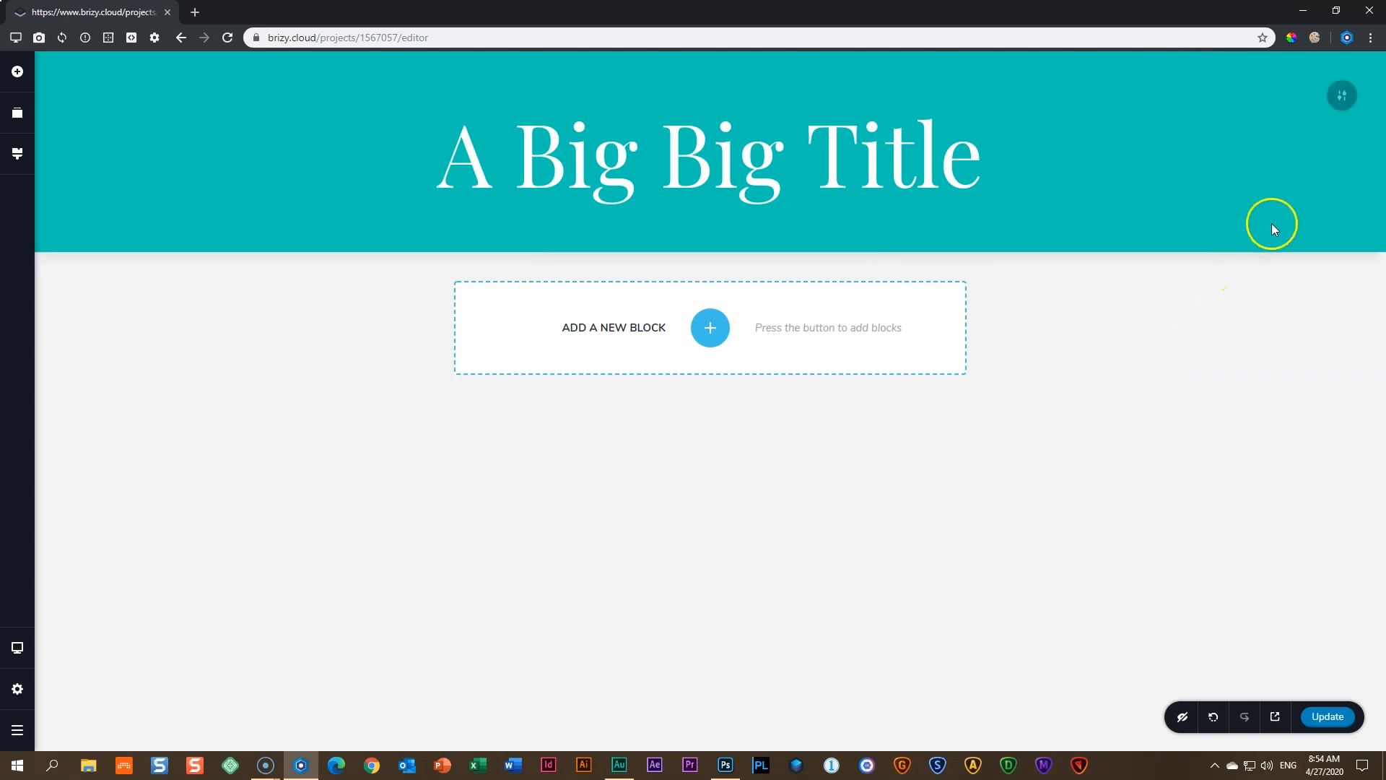
click(1344, 98)
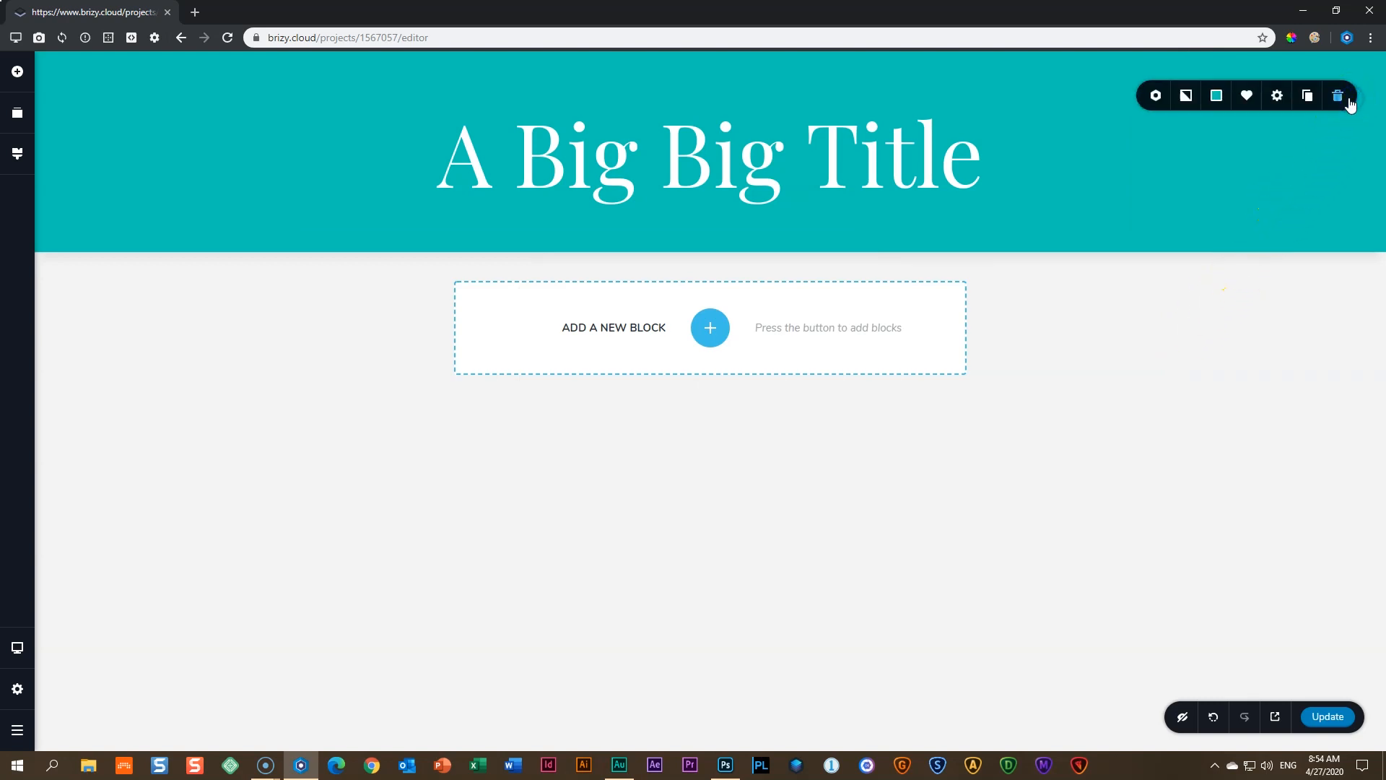
click(1219, 99)
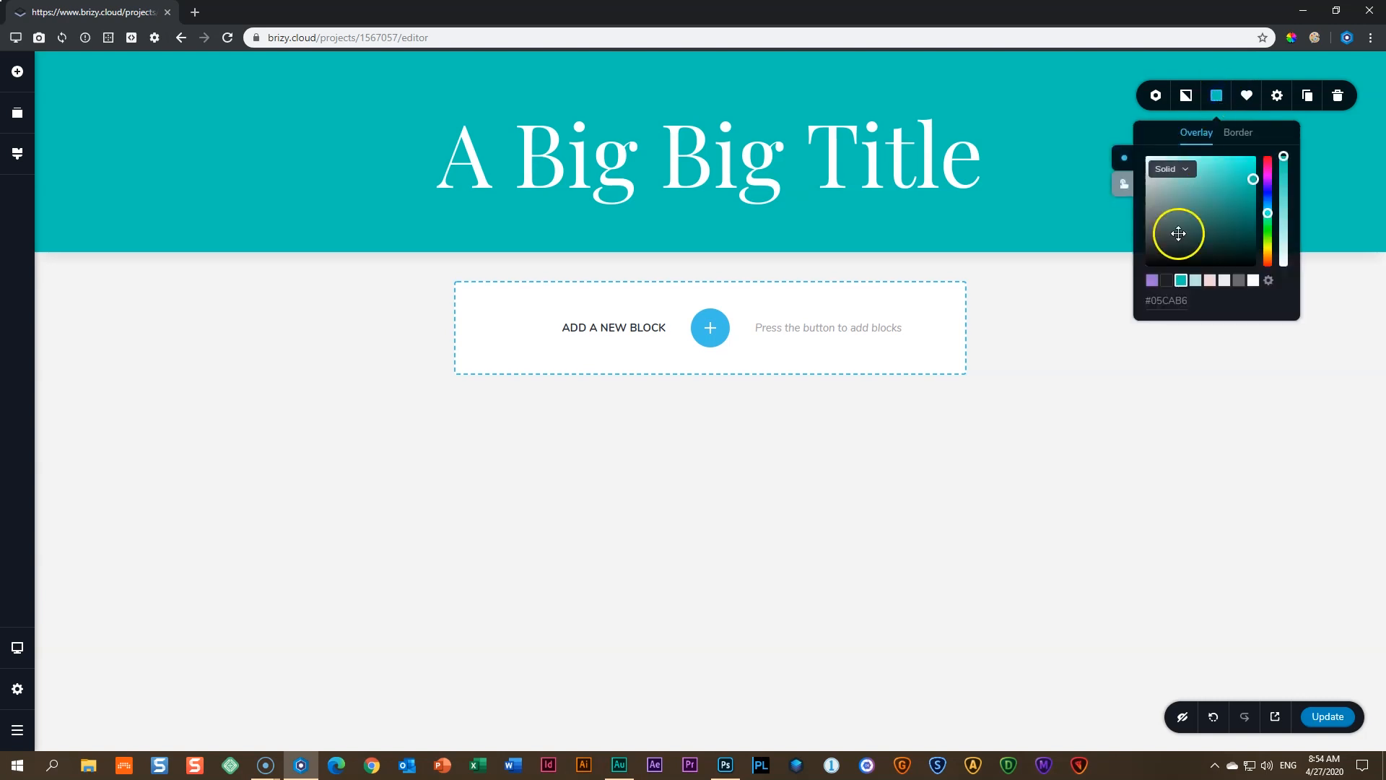
click(1153, 281)
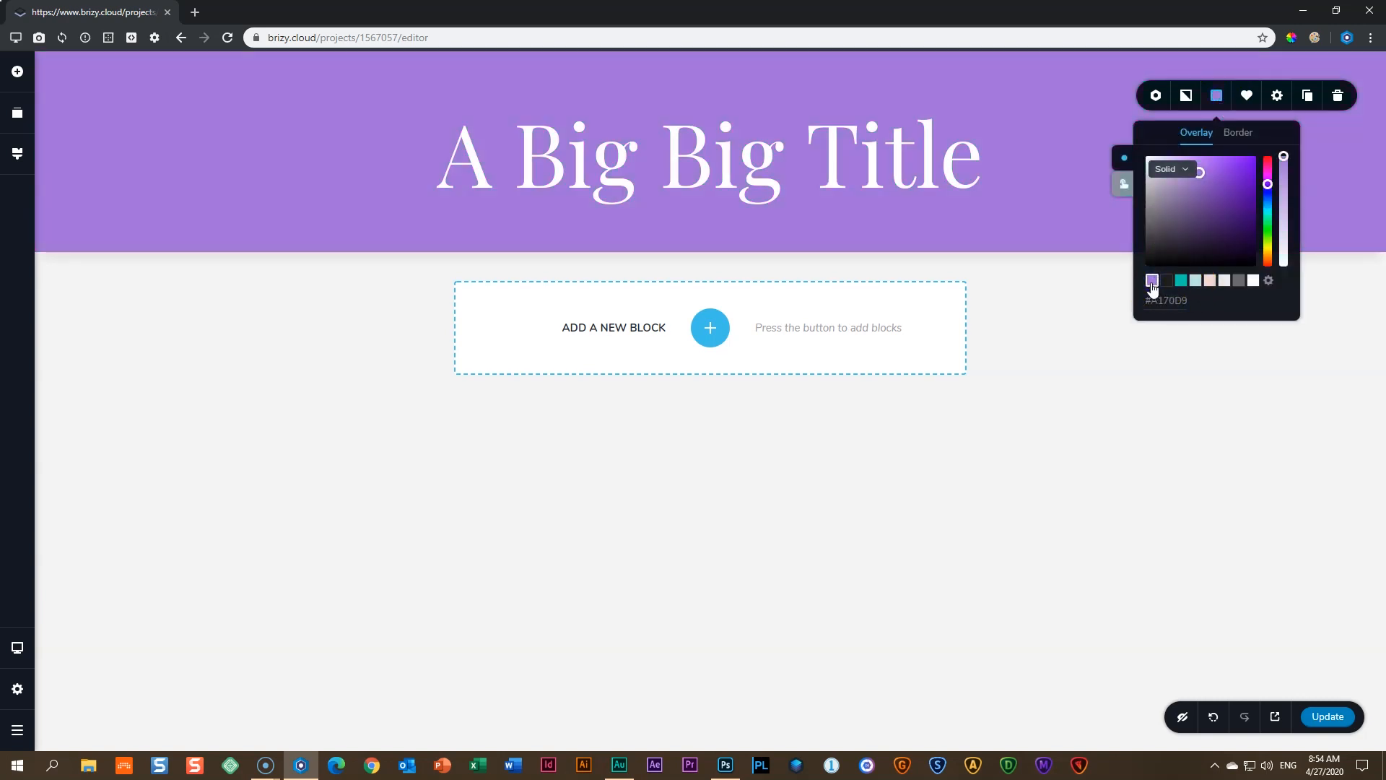
click(1167, 281)
click(1182, 281)
click(1199, 282)
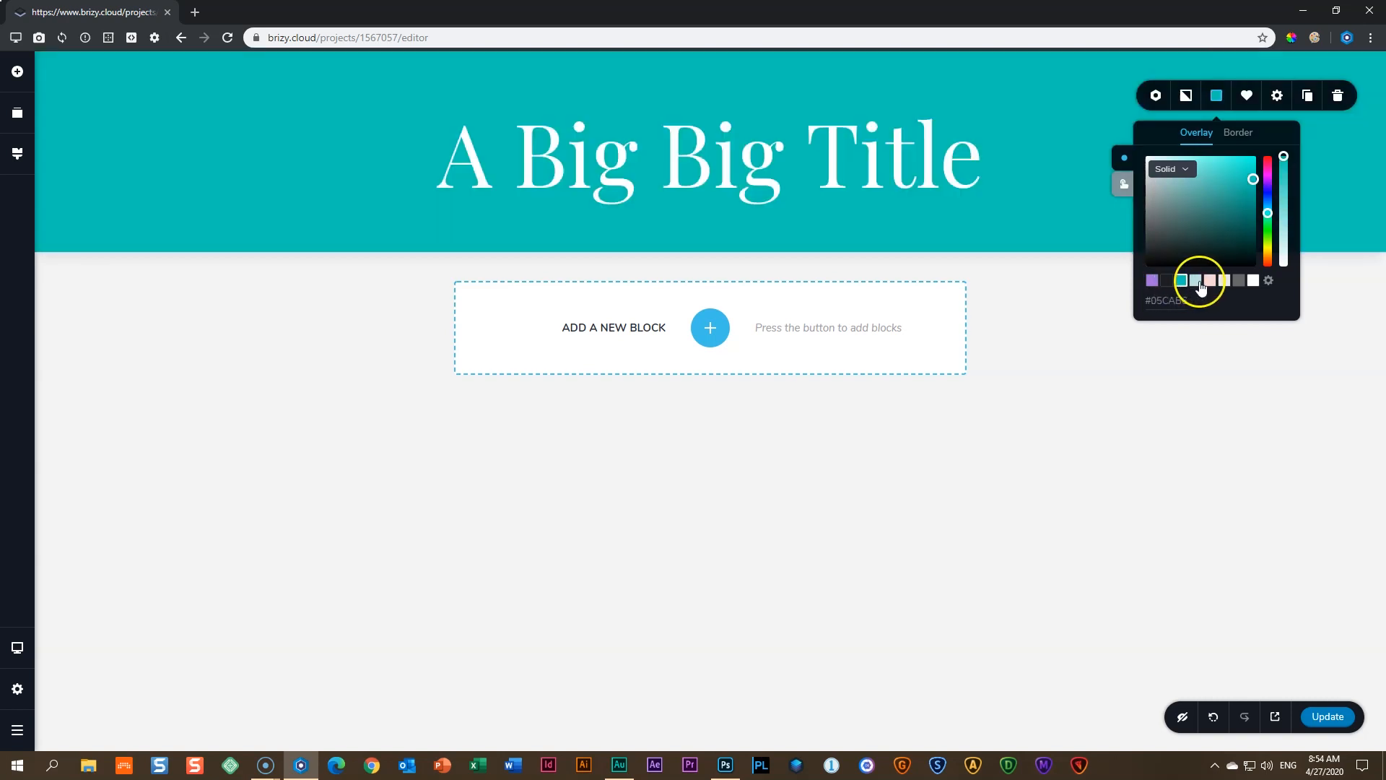
click(1239, 282)
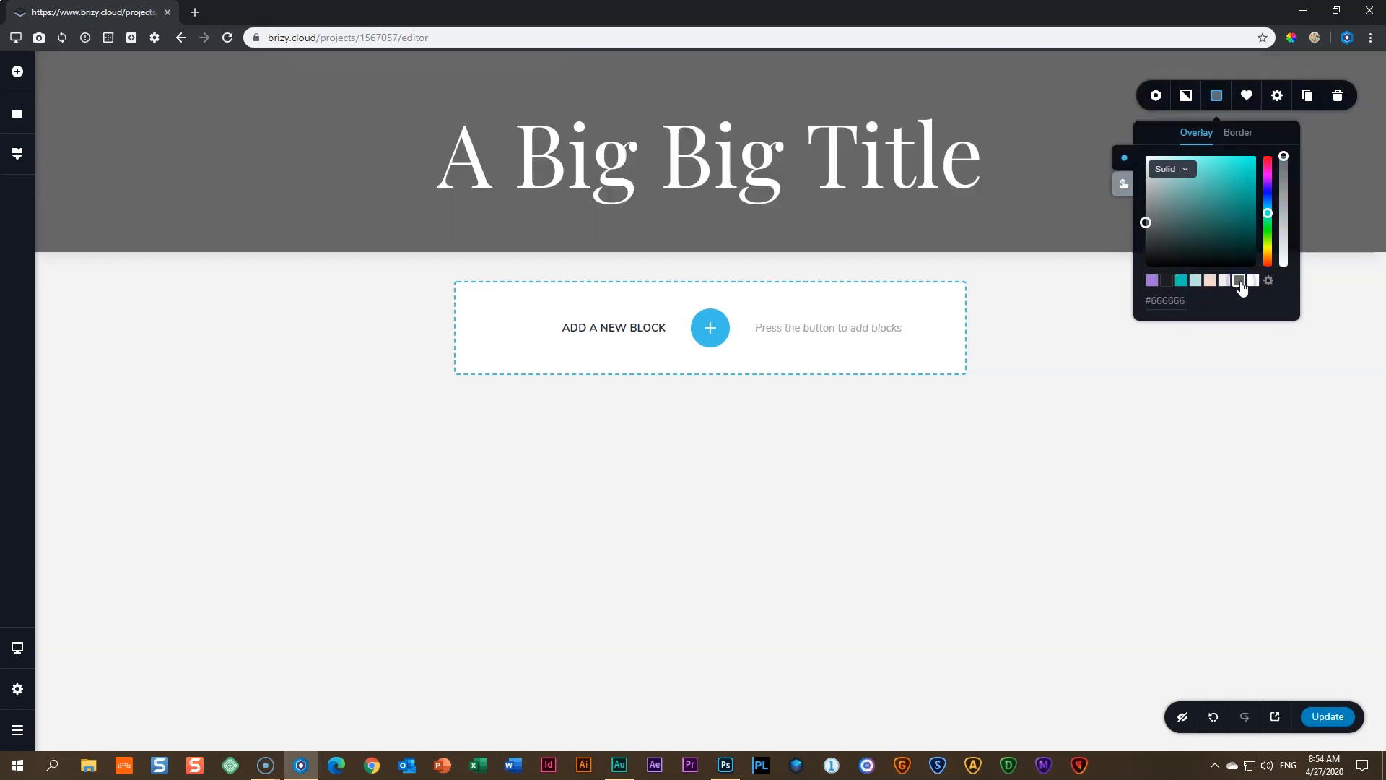
click(1211, 282)
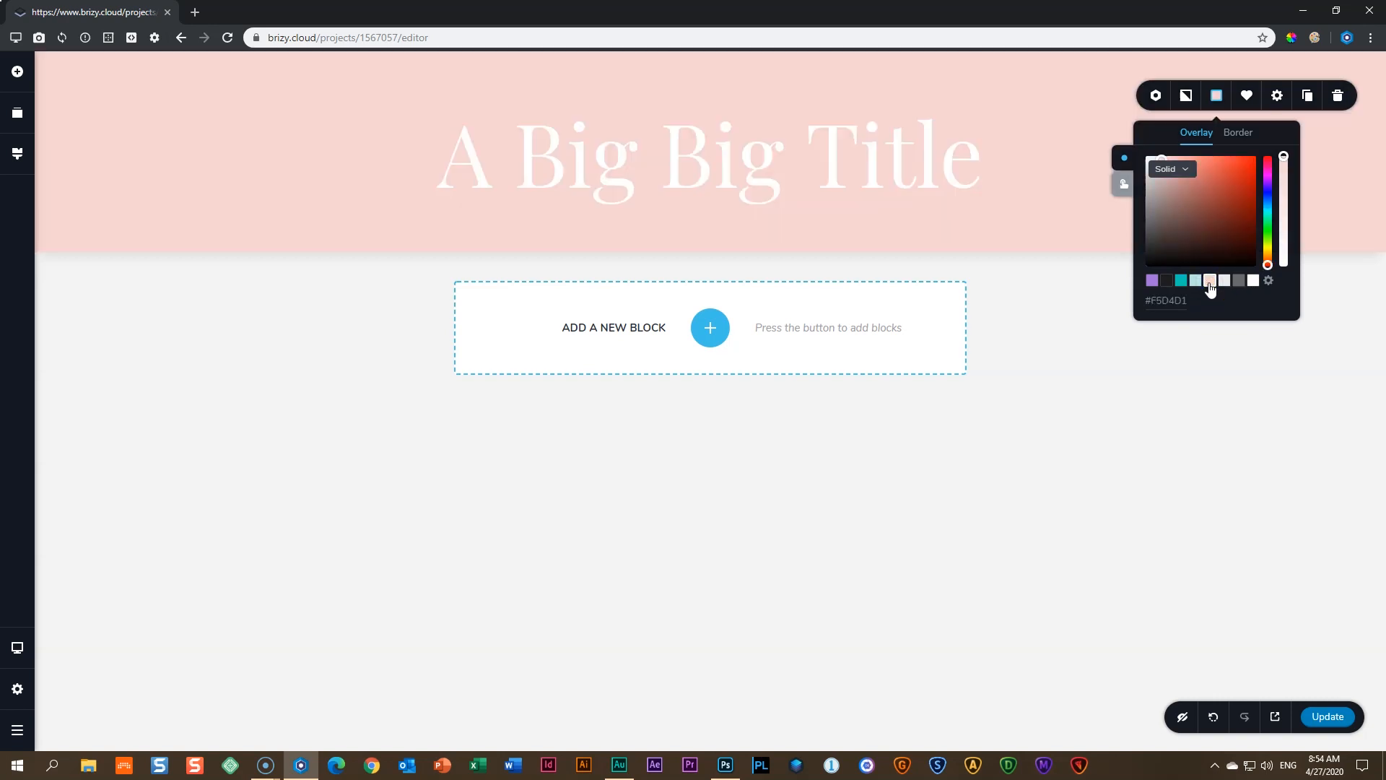
click(1185, 282)
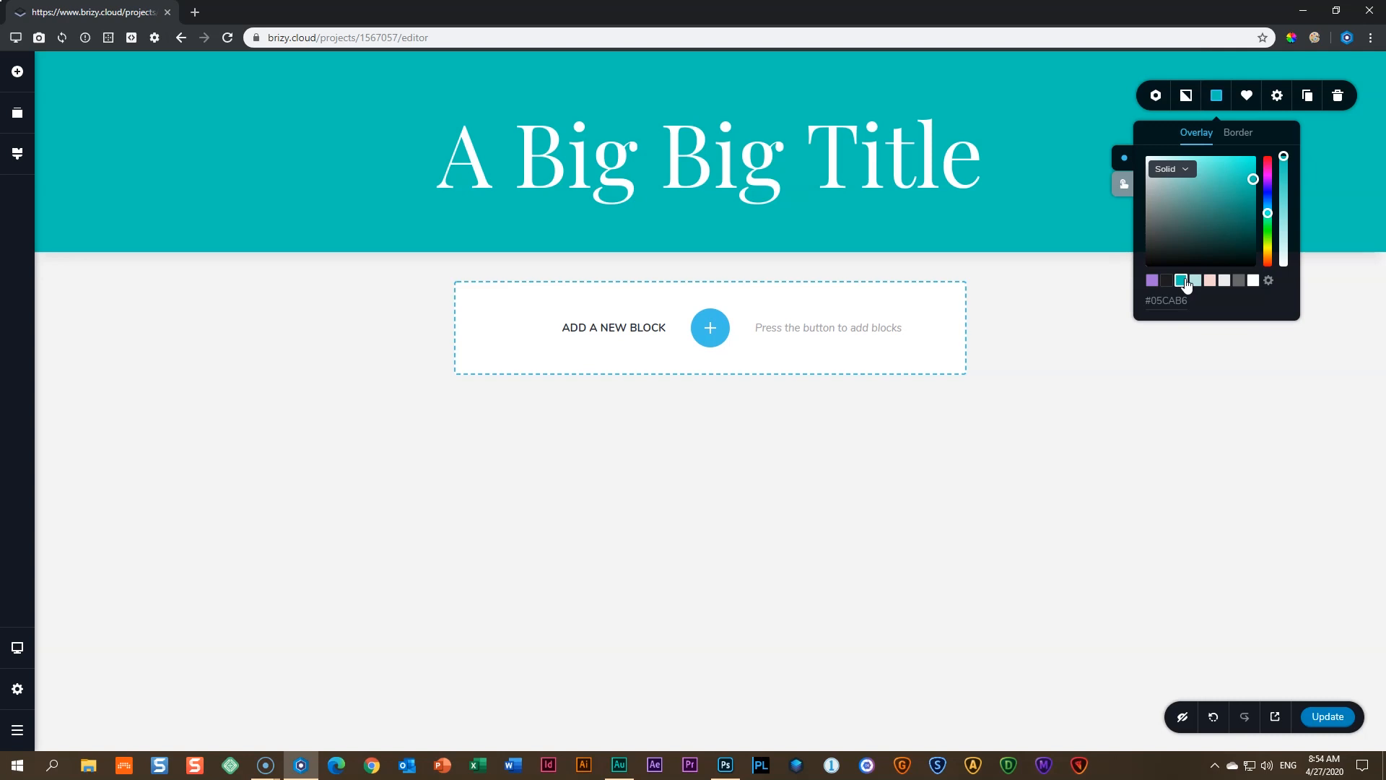
click(1254, 281)
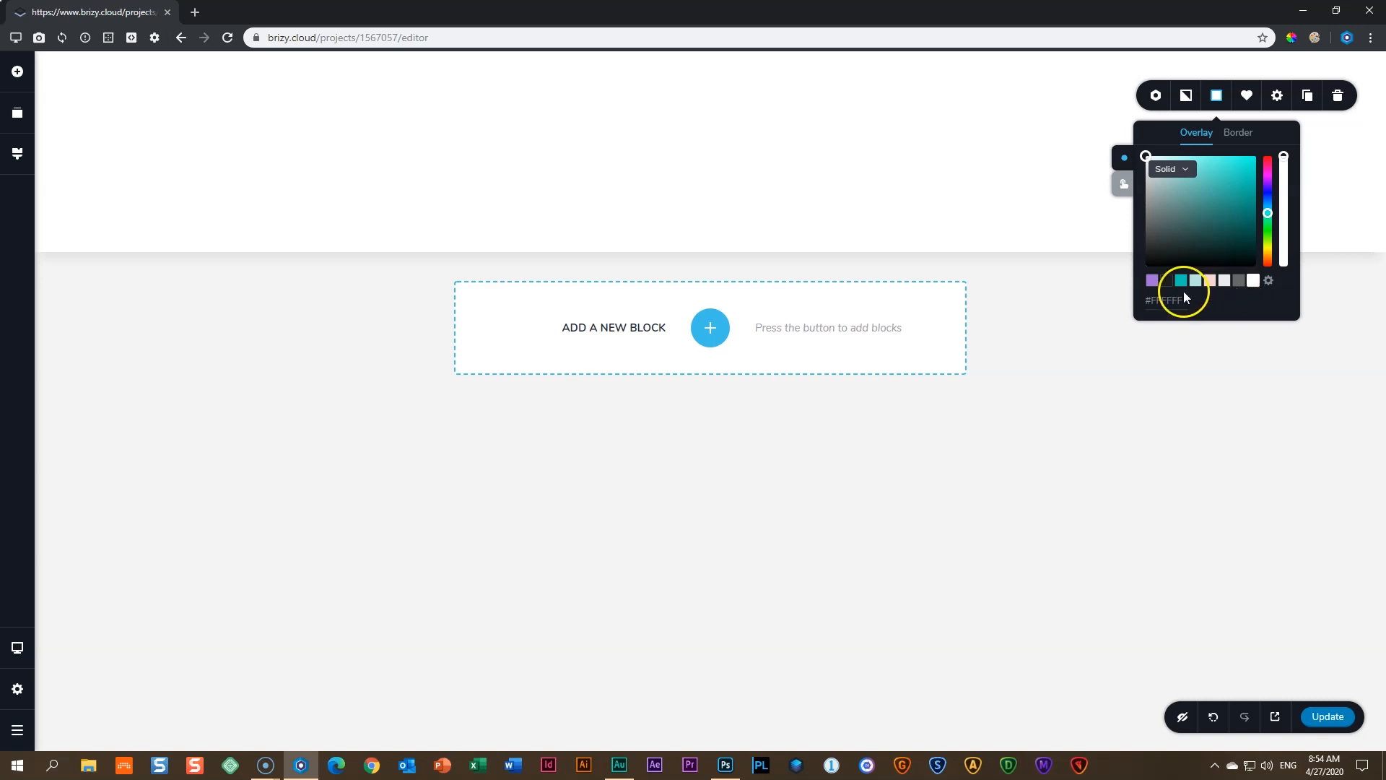
- Set the title text to dark #1C1C1C and finish editing
click(657, 155)
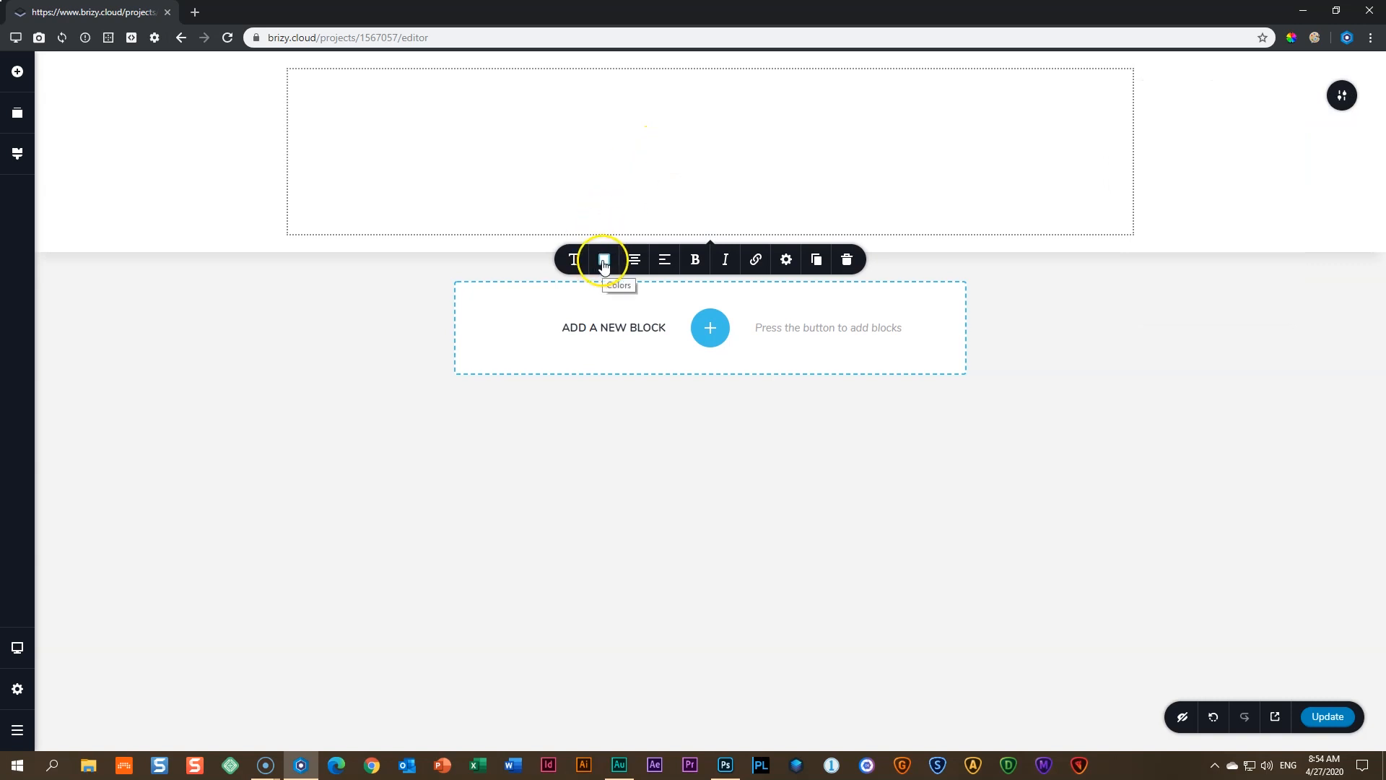
click(604, 262)
click(554, 447)
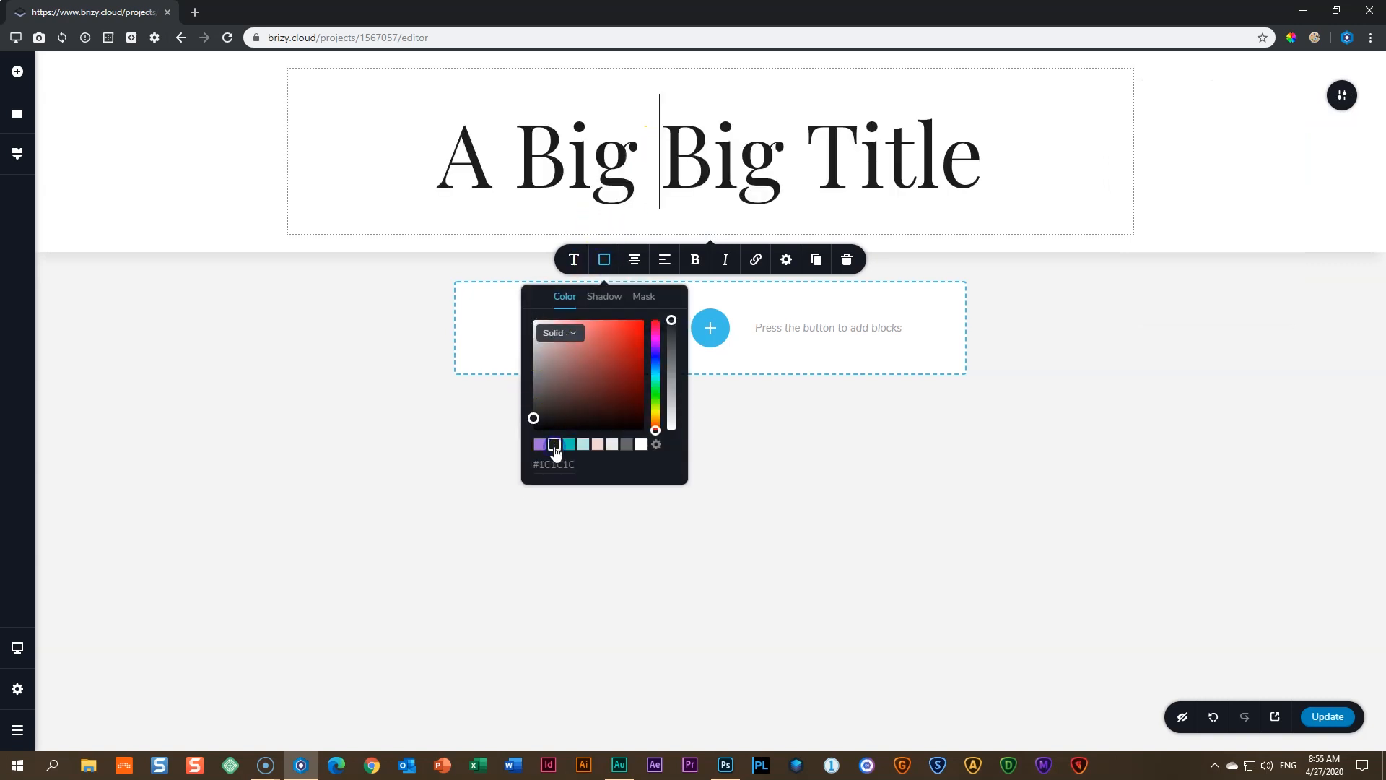
click(1107, 329)
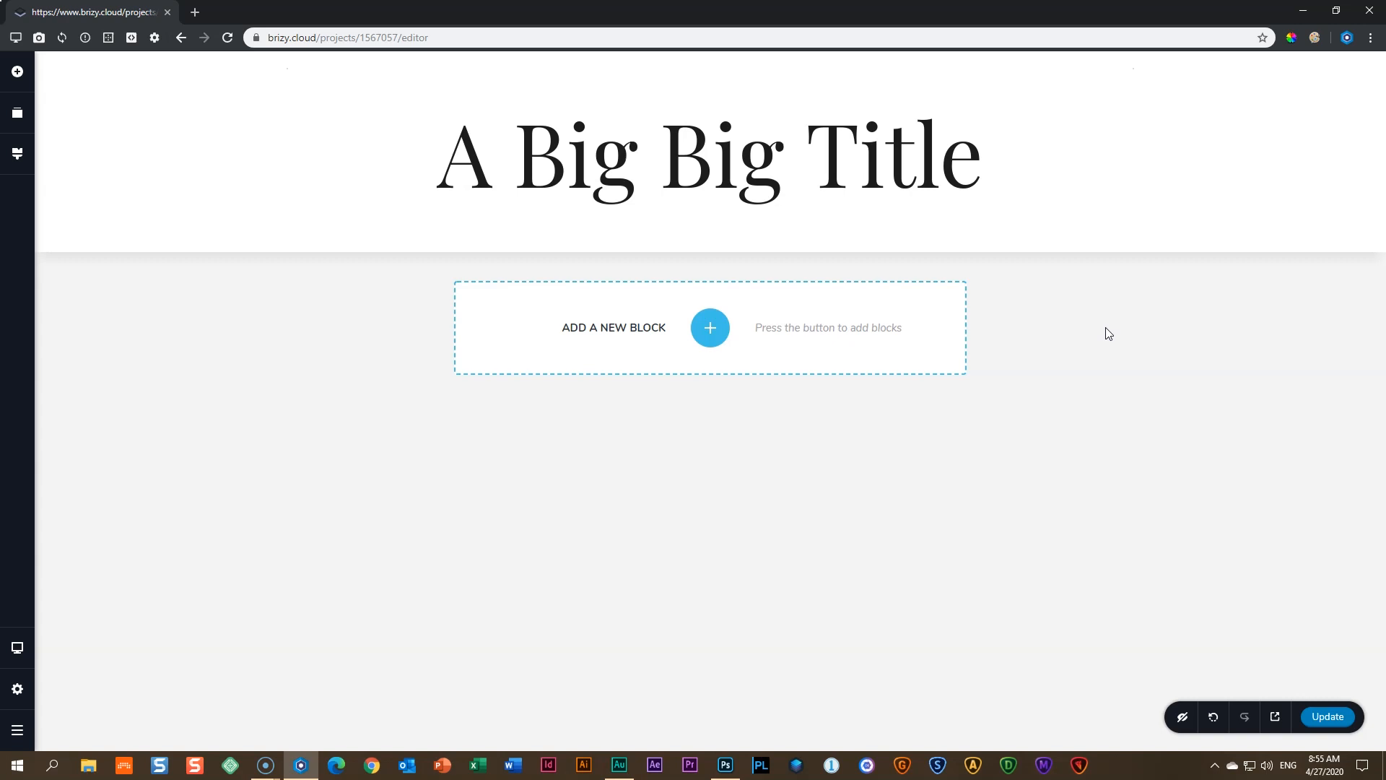
click(1159, 319)
- Open the section's Background image upload, then cancel the file picker without choosing an image
mouse_move(1315, 176)
mouse_move(1346, 104)
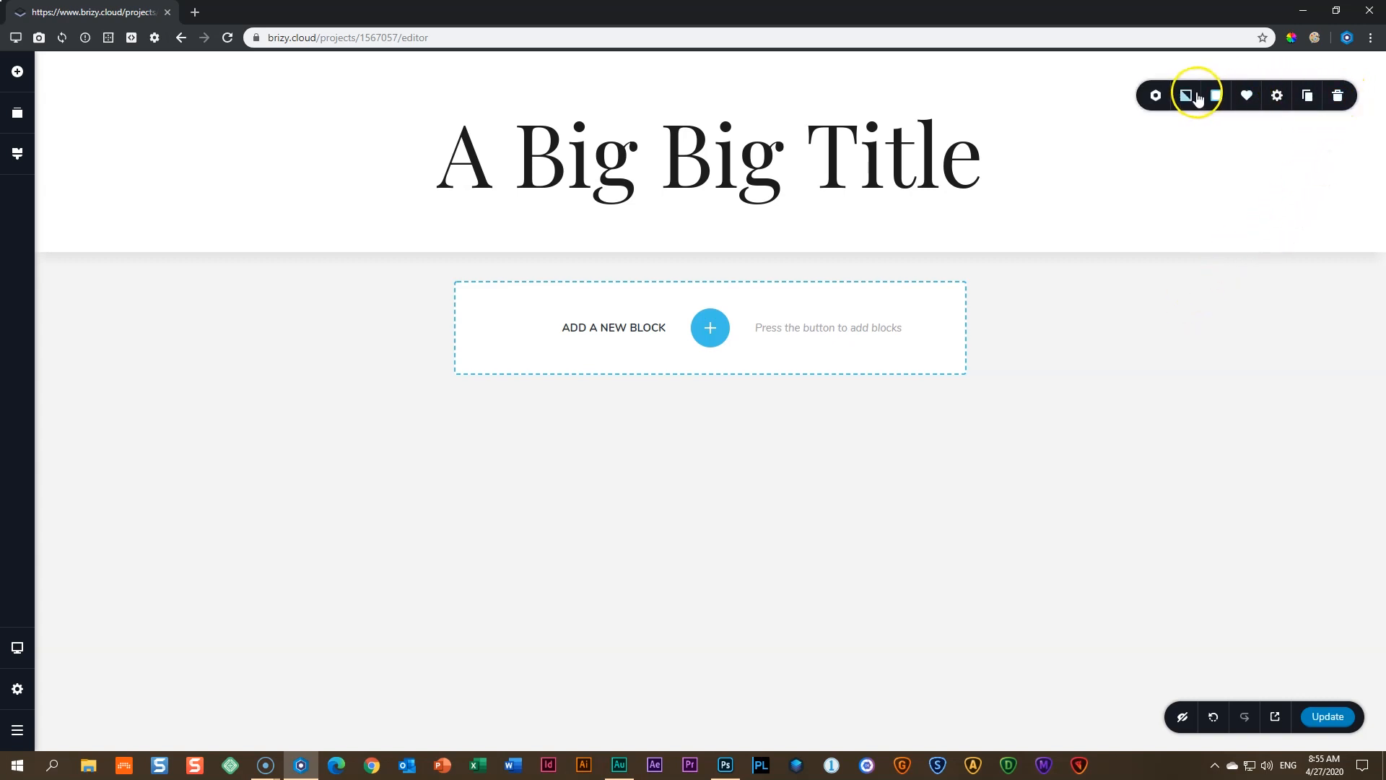
click(1188, 98)
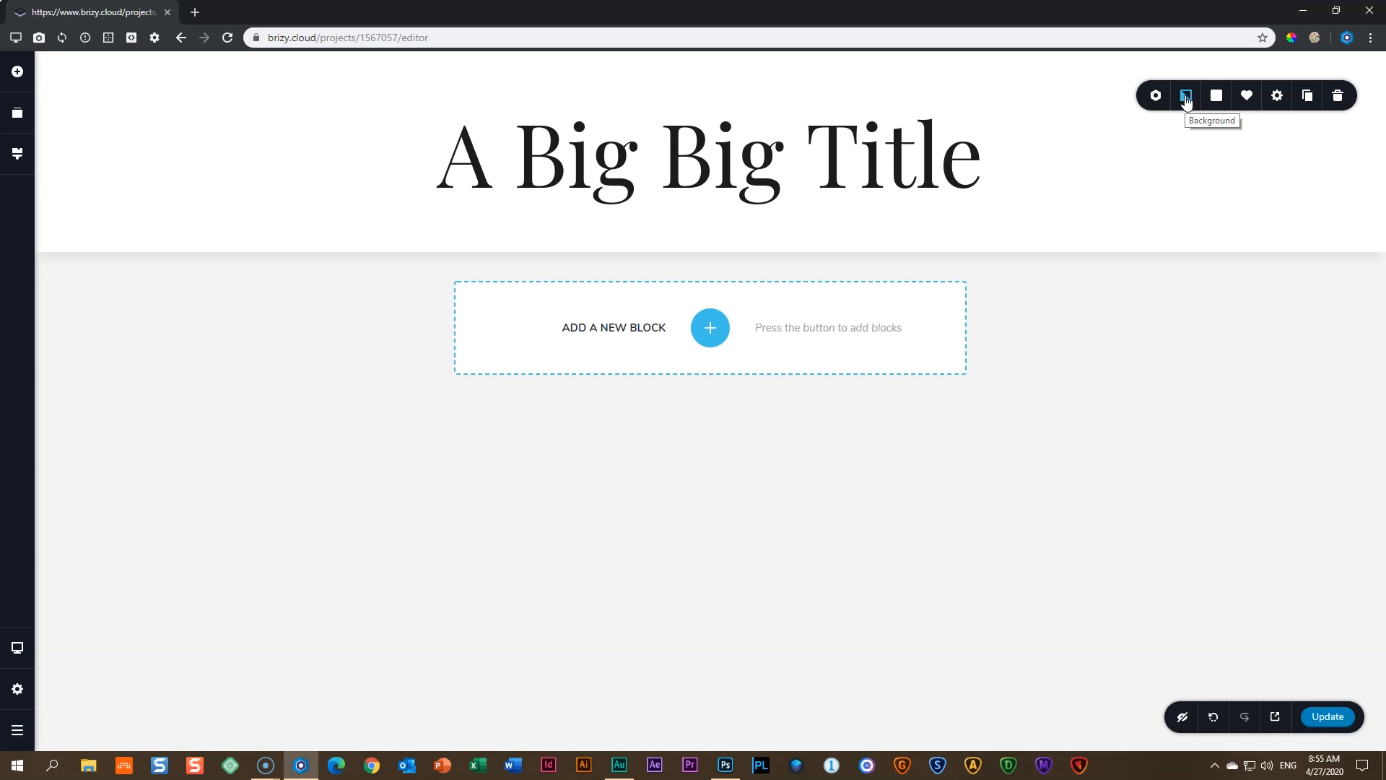
click(1187, 98)
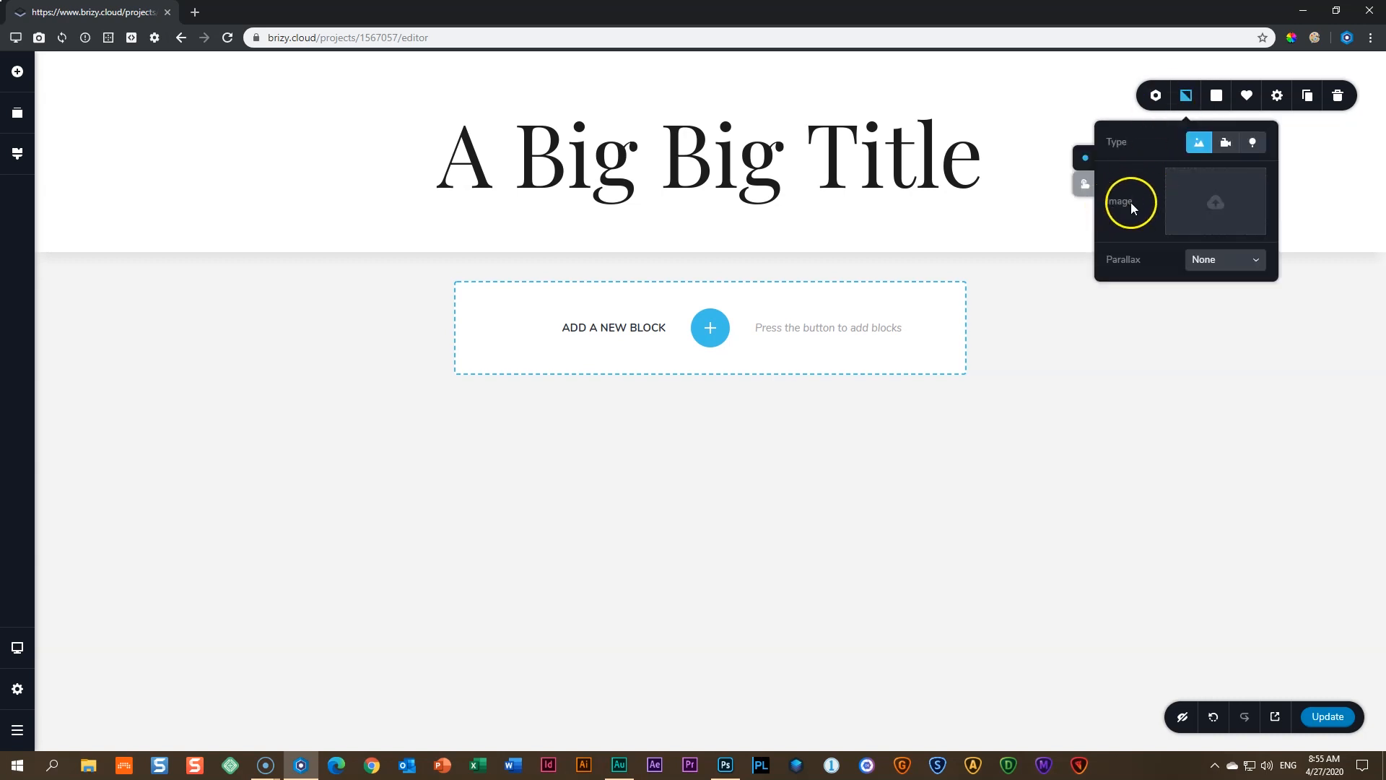
click(1217, 209)
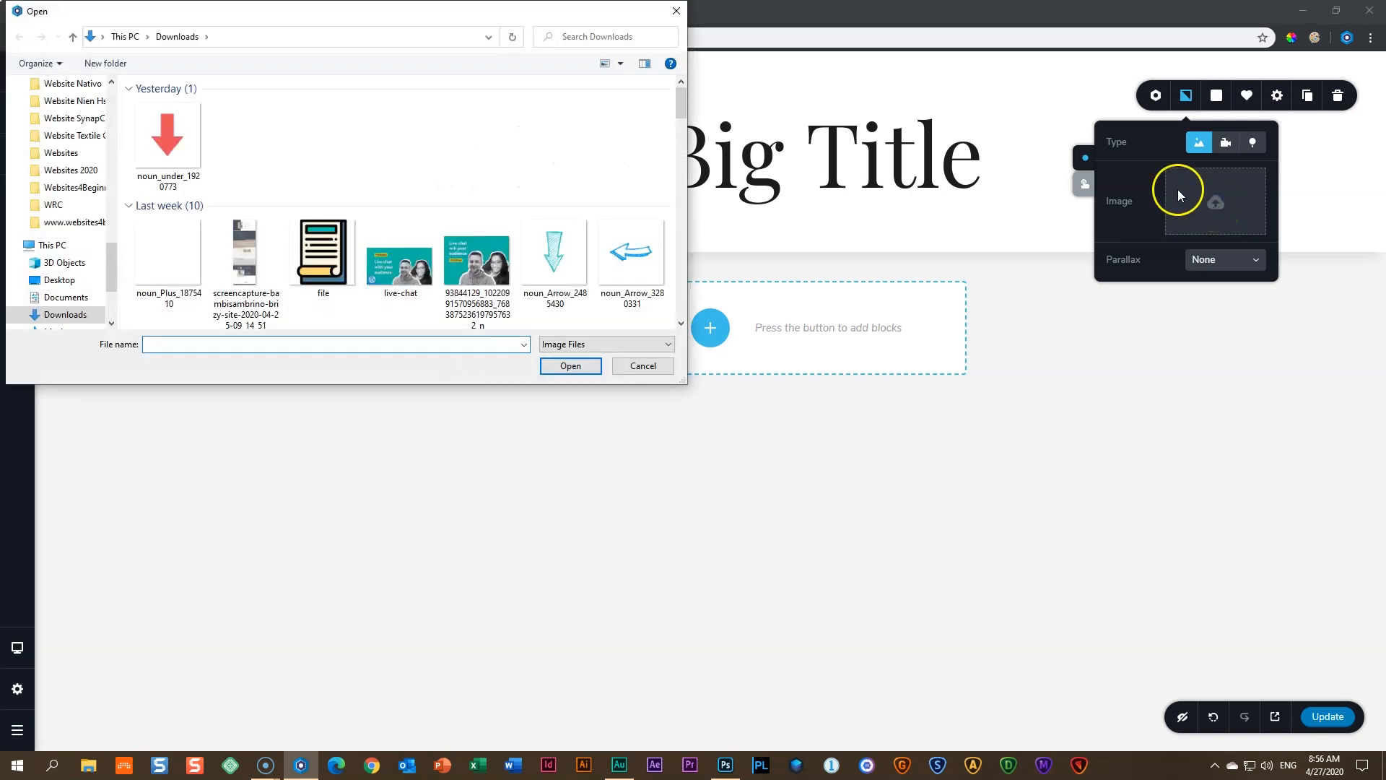
drag(443, 17, 699, 178)
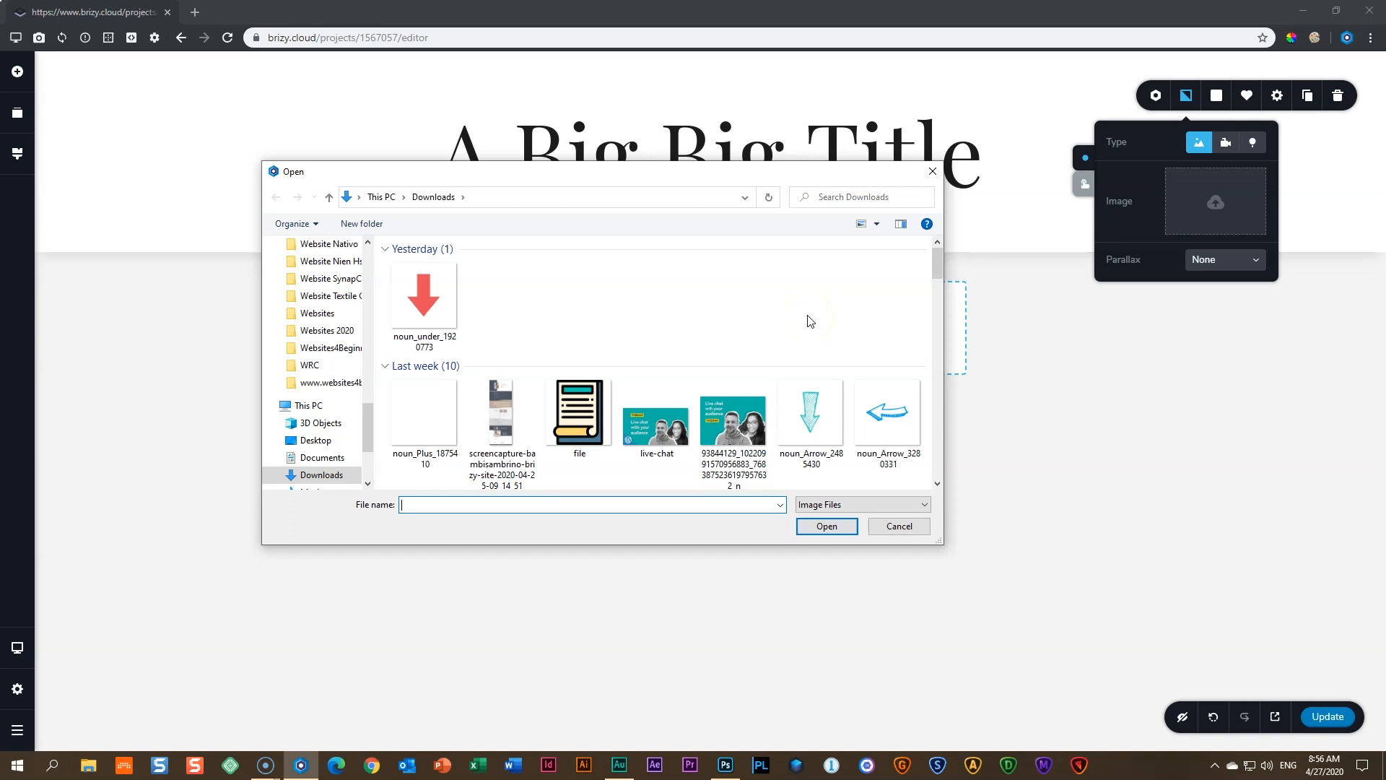
click(933, 171)
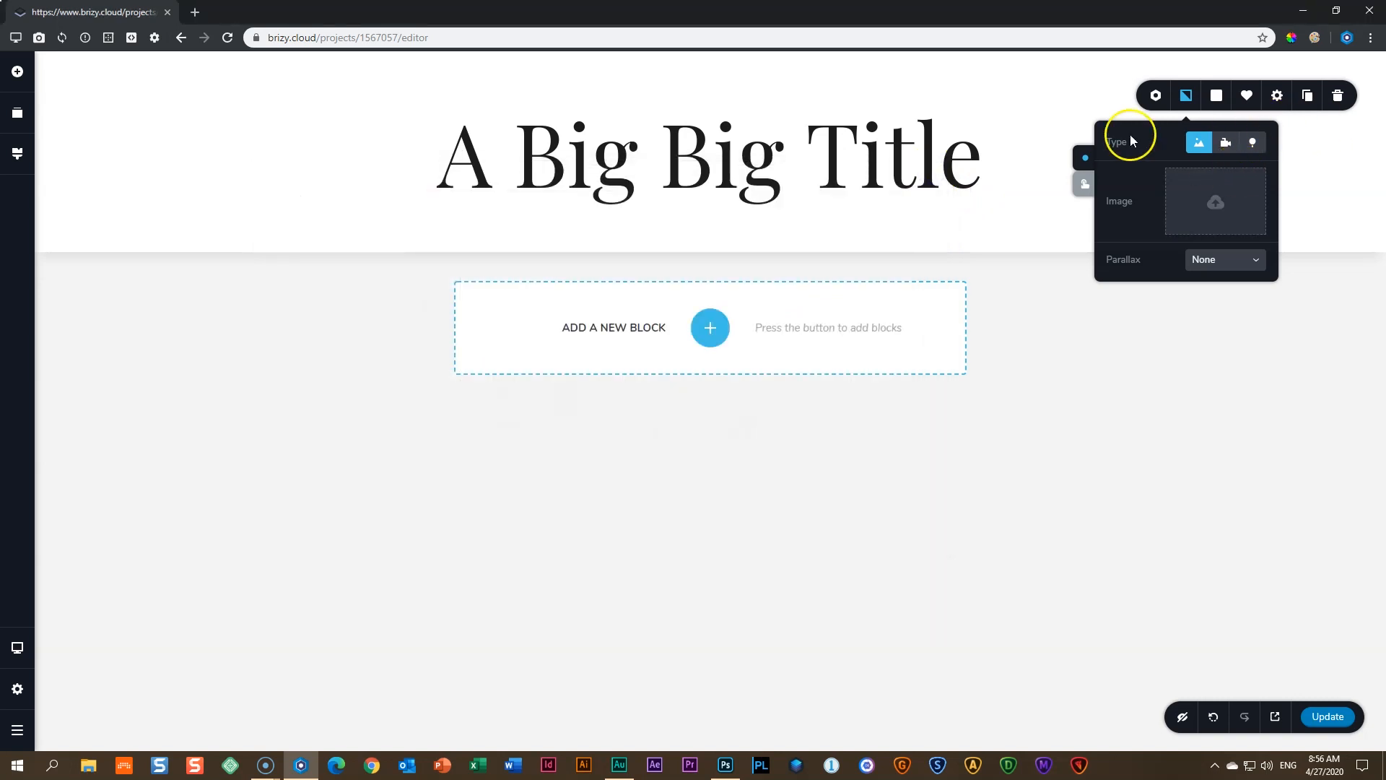
click(196, 14)
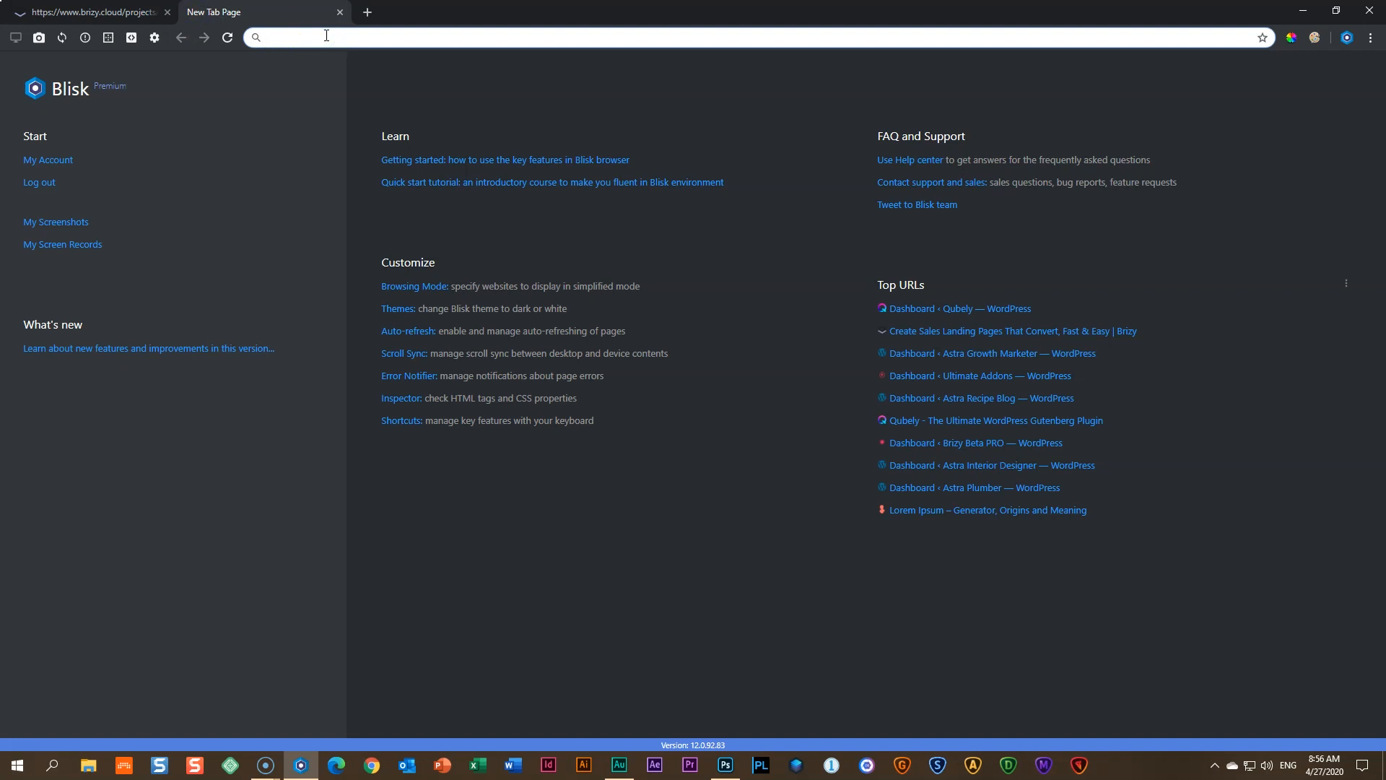
- Enter freepik.com in the address bar to load the Freepik home page
text(freepik.co)
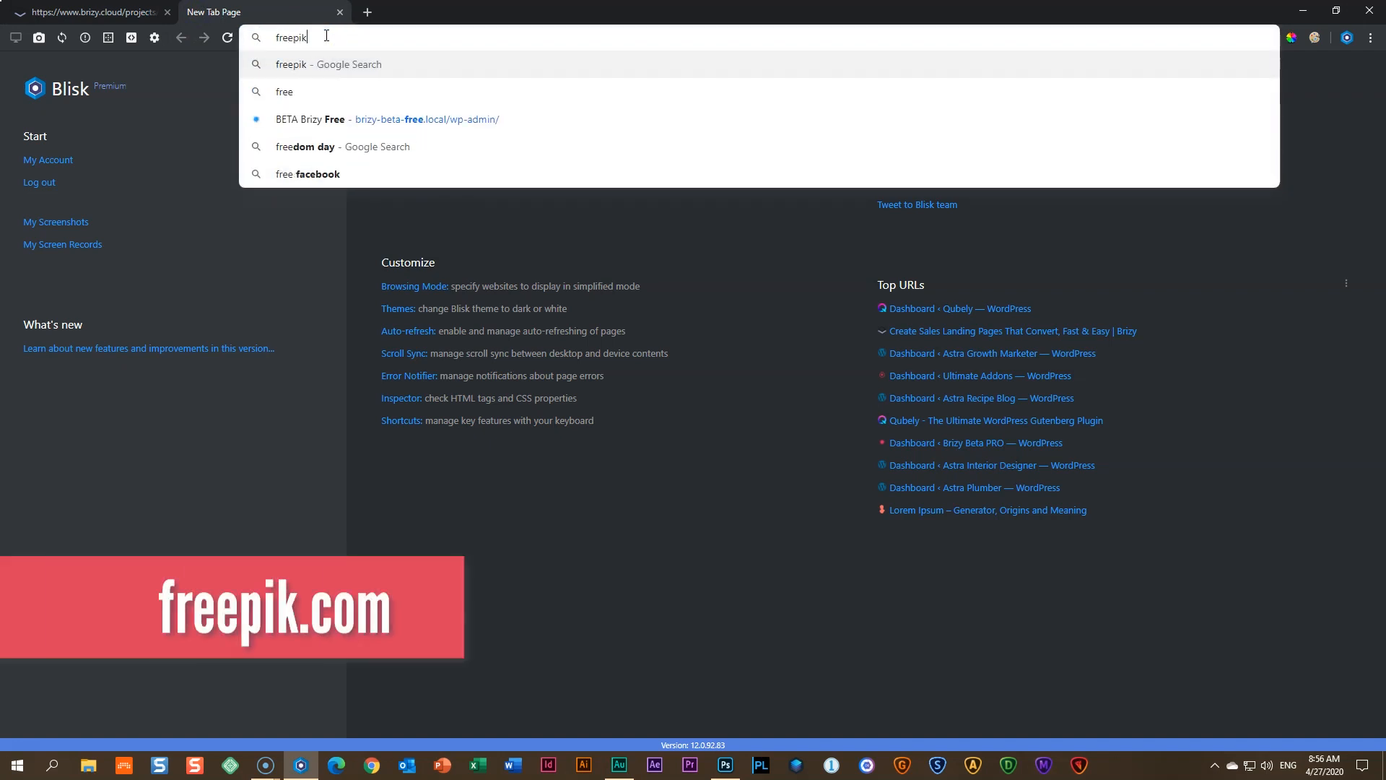
text(m)
key(Return)
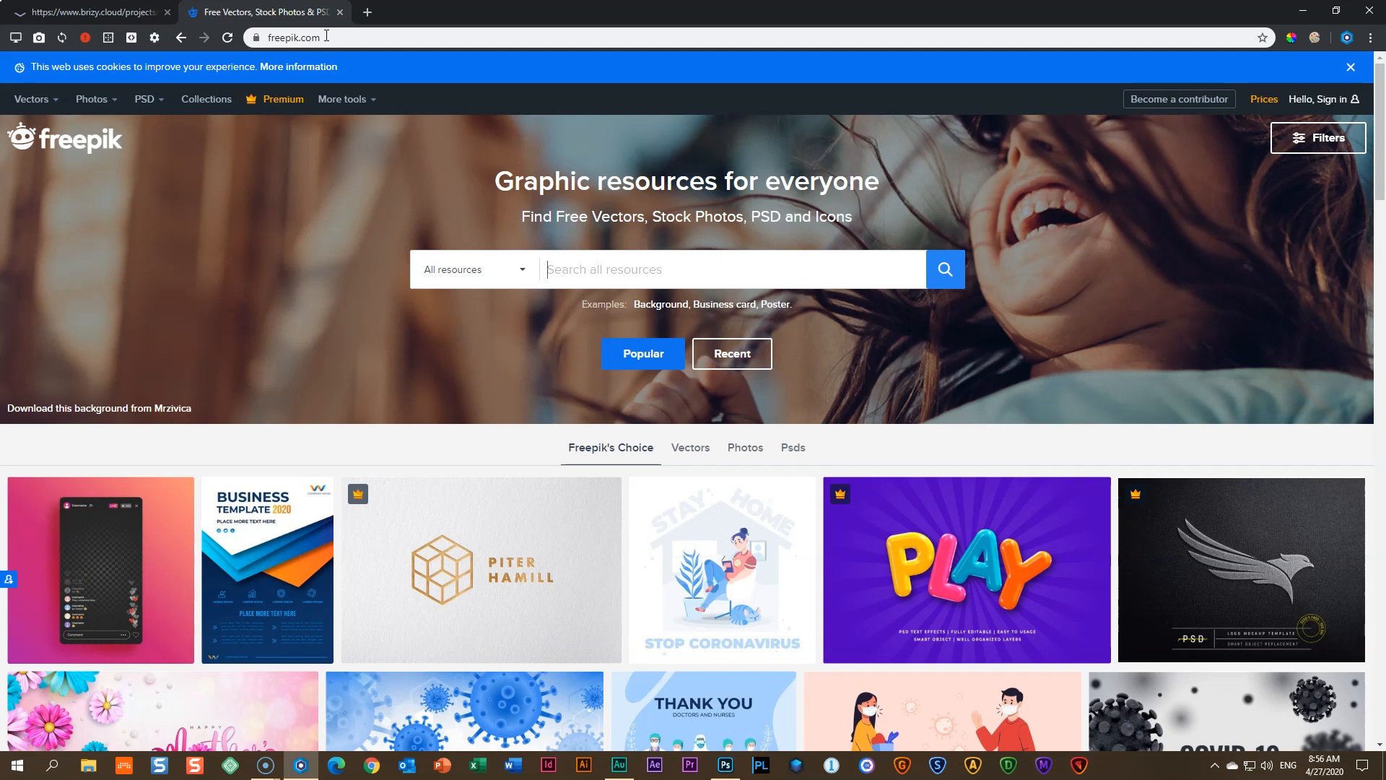
- Search Freepik for 'coffee flat' and close the Adobe Stock popup
text(coffee flat)
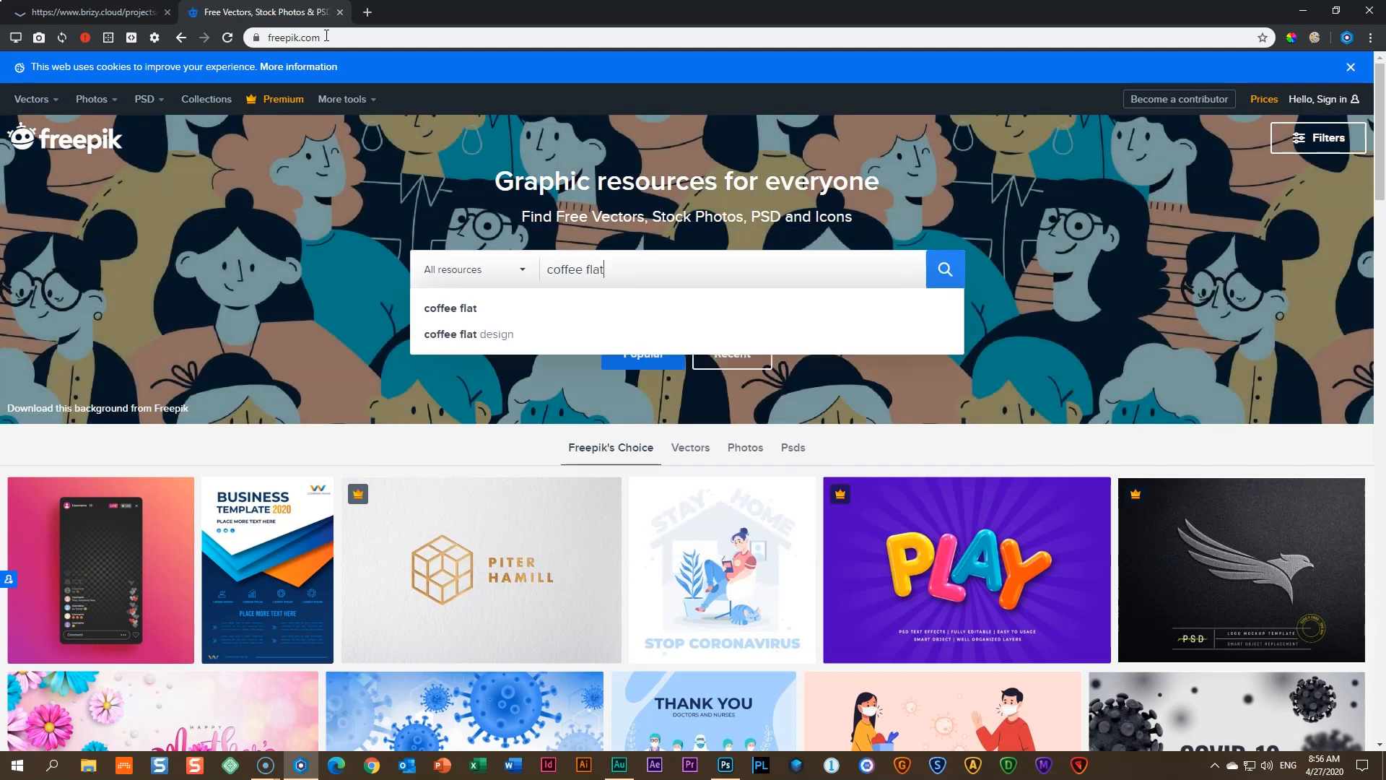
click(943, 276)
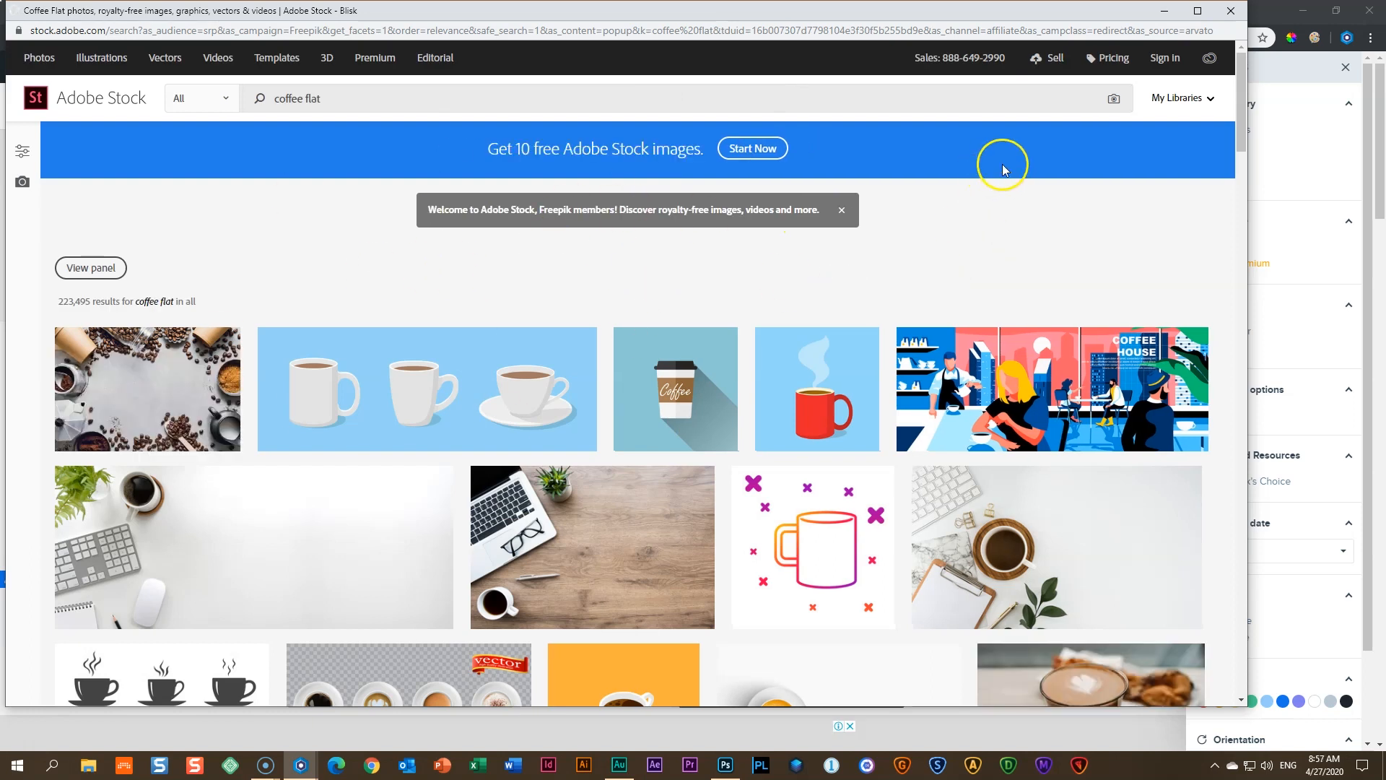
drag(1132, 8, 1187, 15)
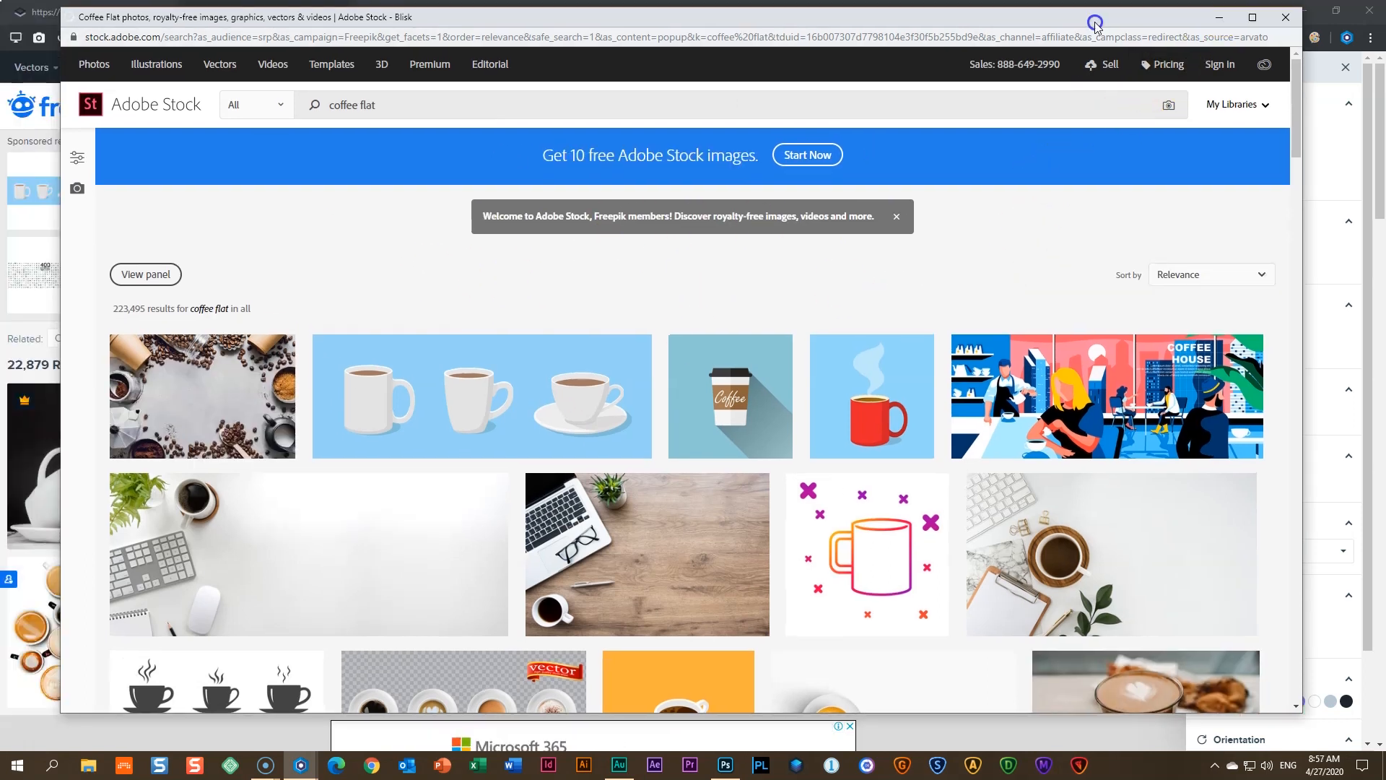
click(1284, 22)
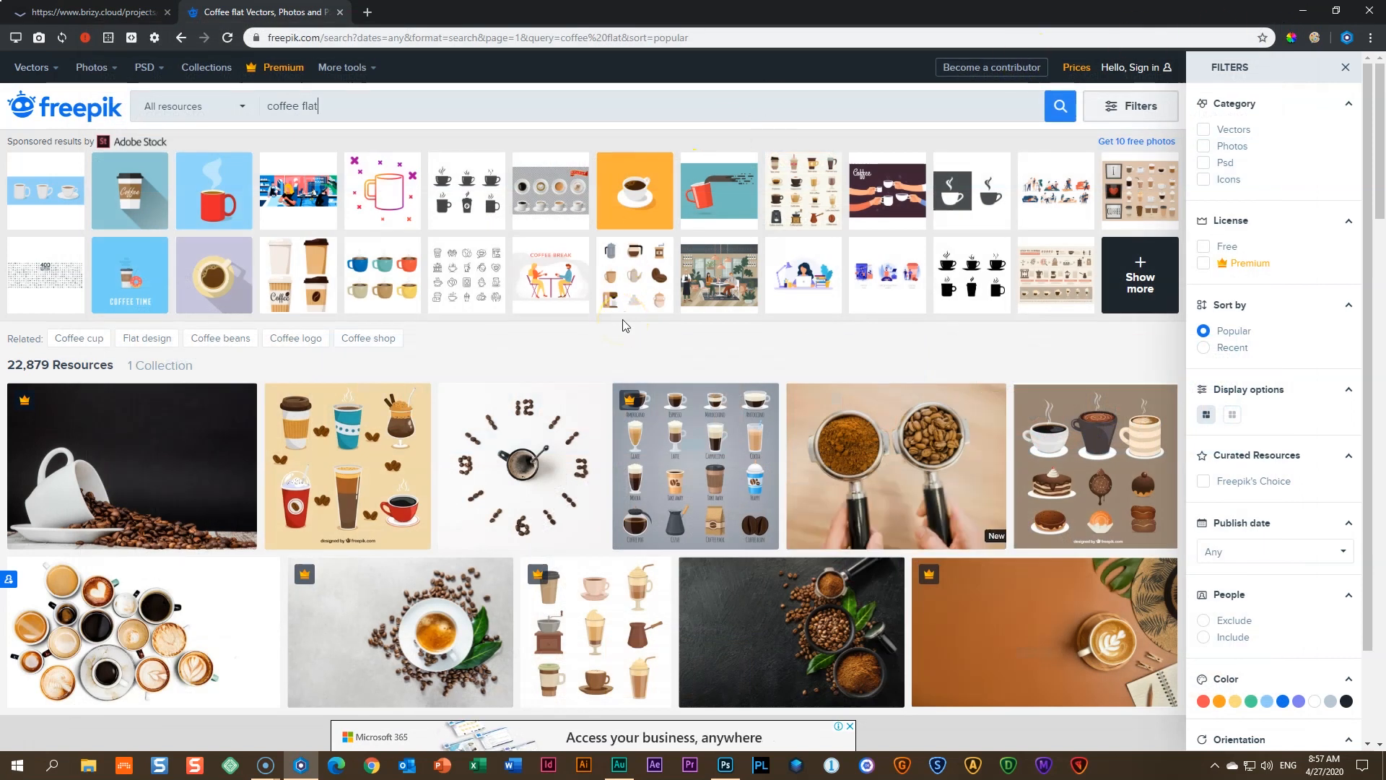
- Scroll the results and open the minimalist black background coffee beans photo
scroll(432, 325, down, 6)
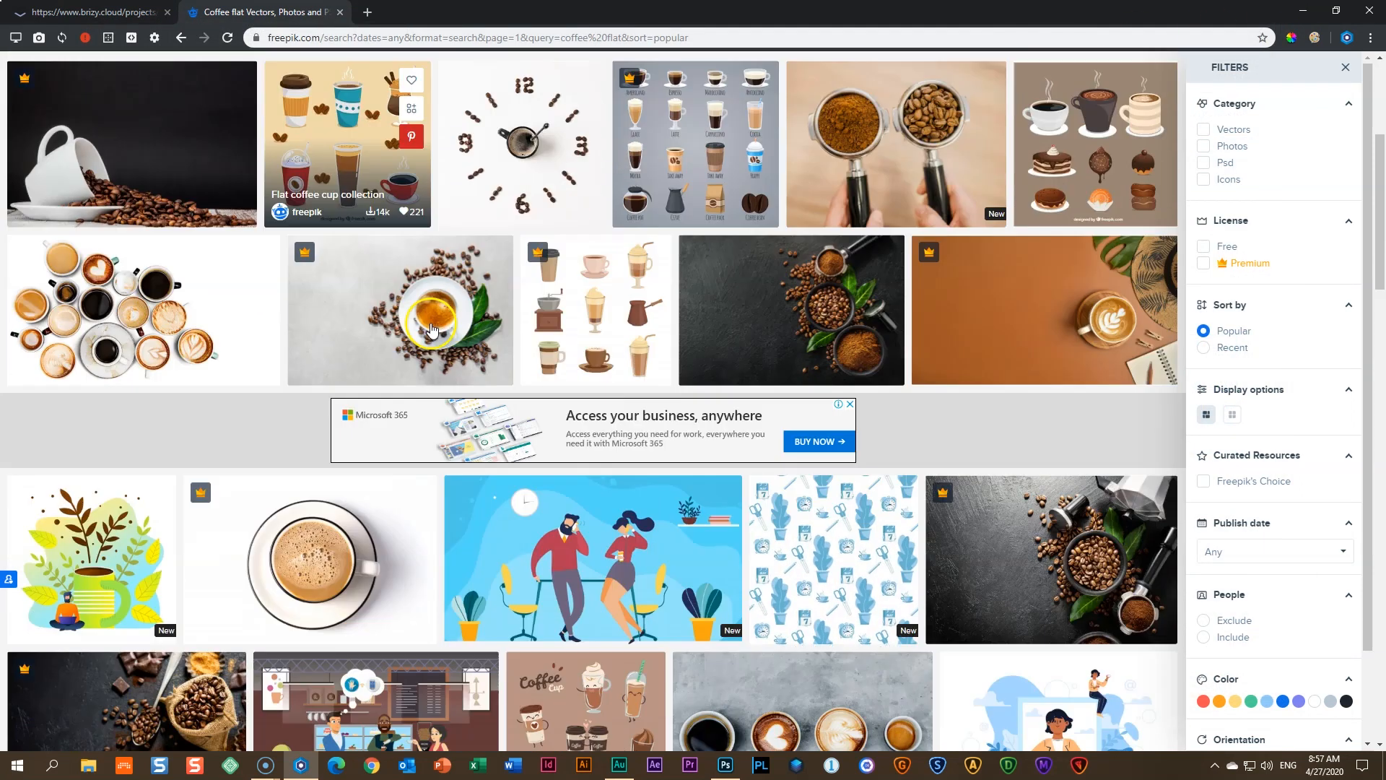
scroll(433, 327, down, 6)
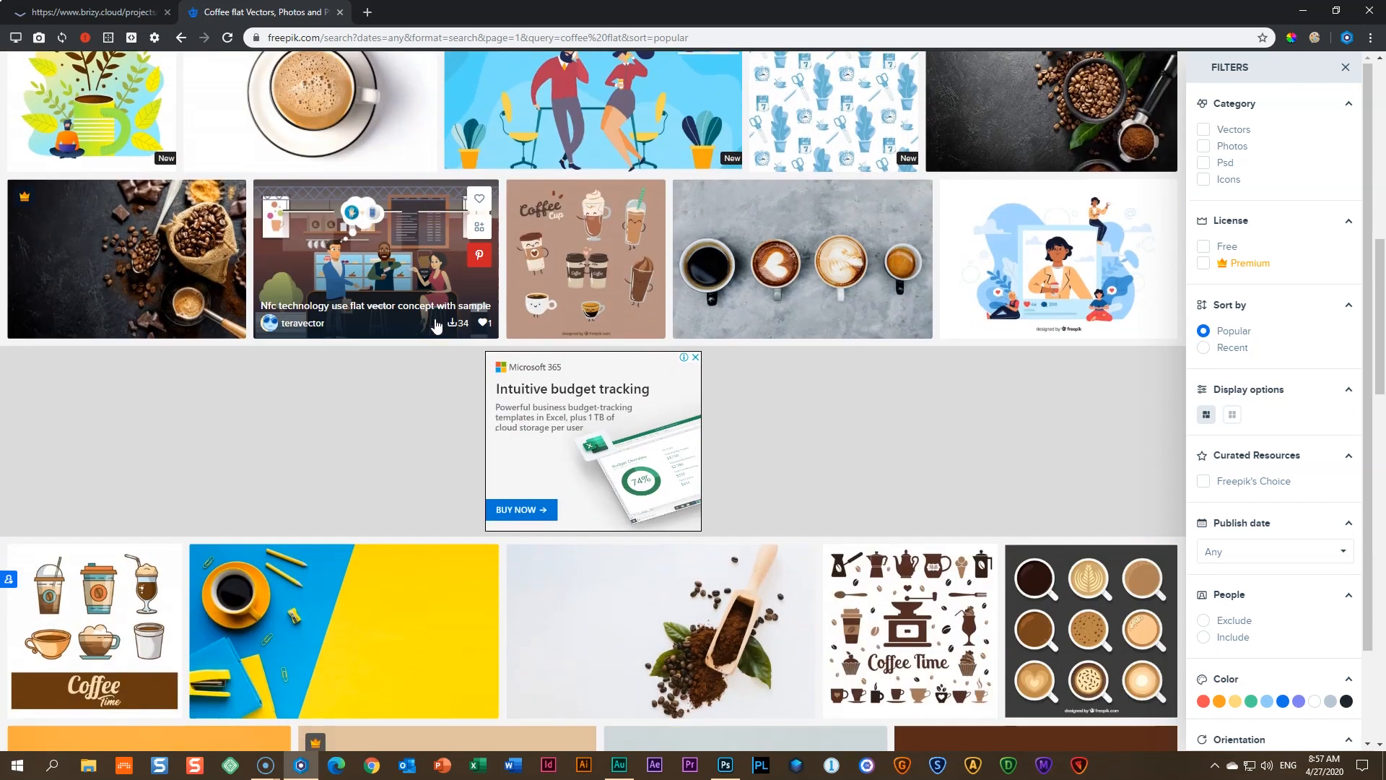
scroll(436, 326, down, 8)
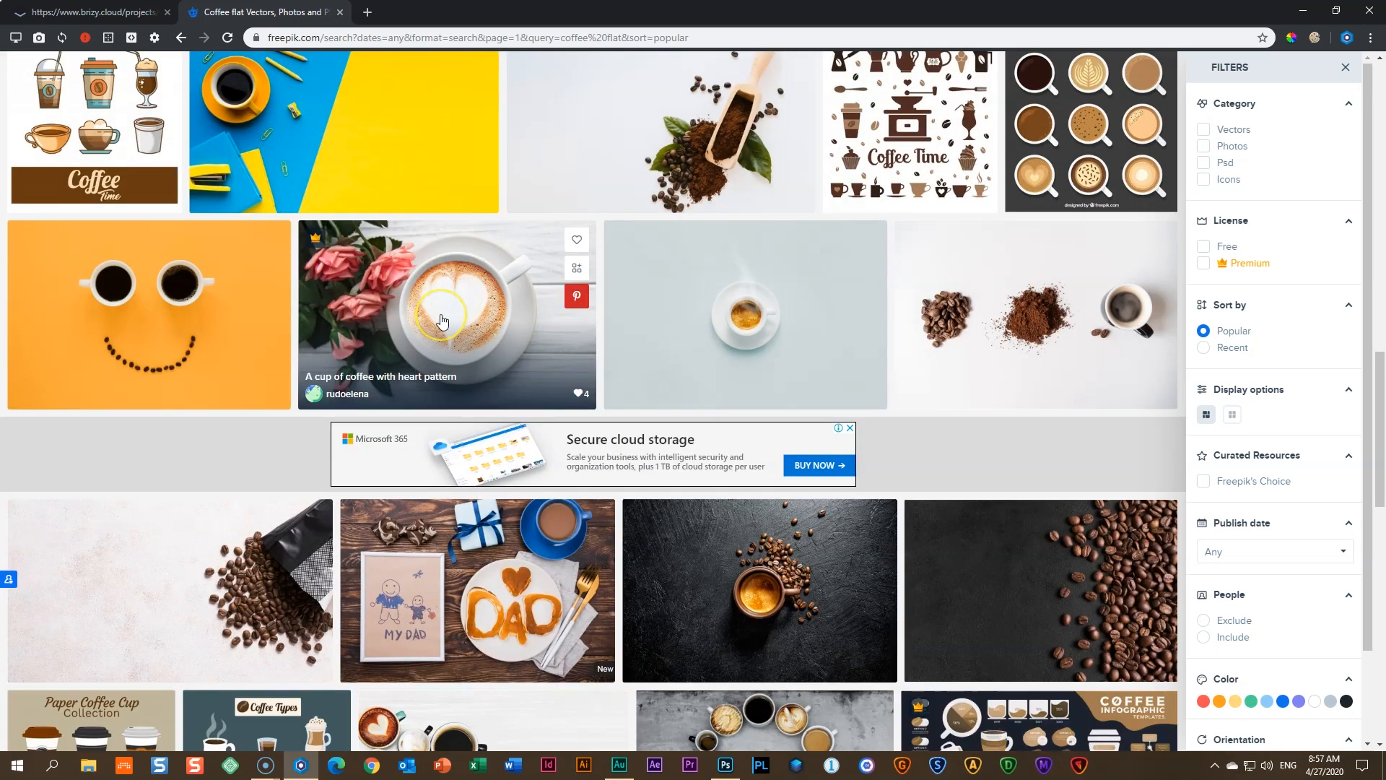
scroll(444, 321, down, 6)
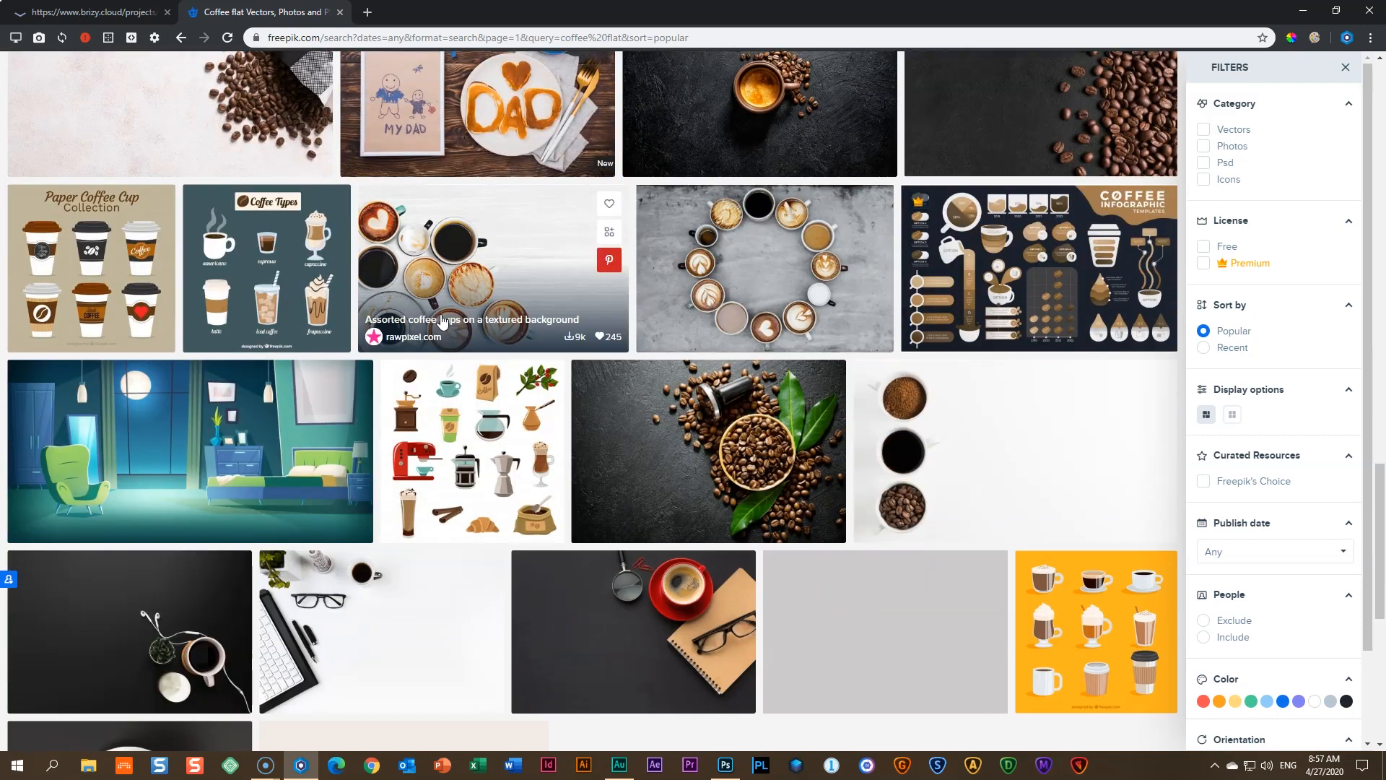
scroll(445, 321, down, 3)
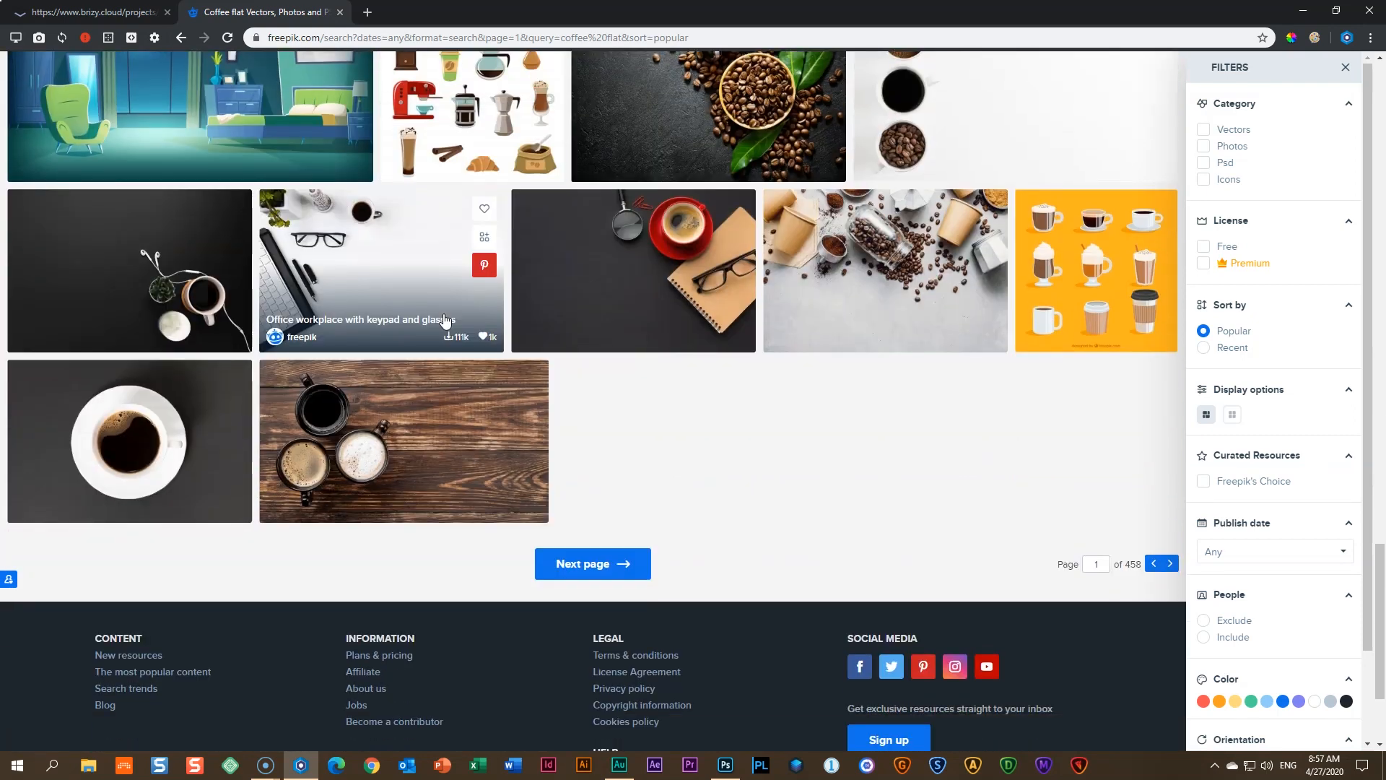
scroll(445, 321, up, 2)
scroll(445, 320, up, 8)
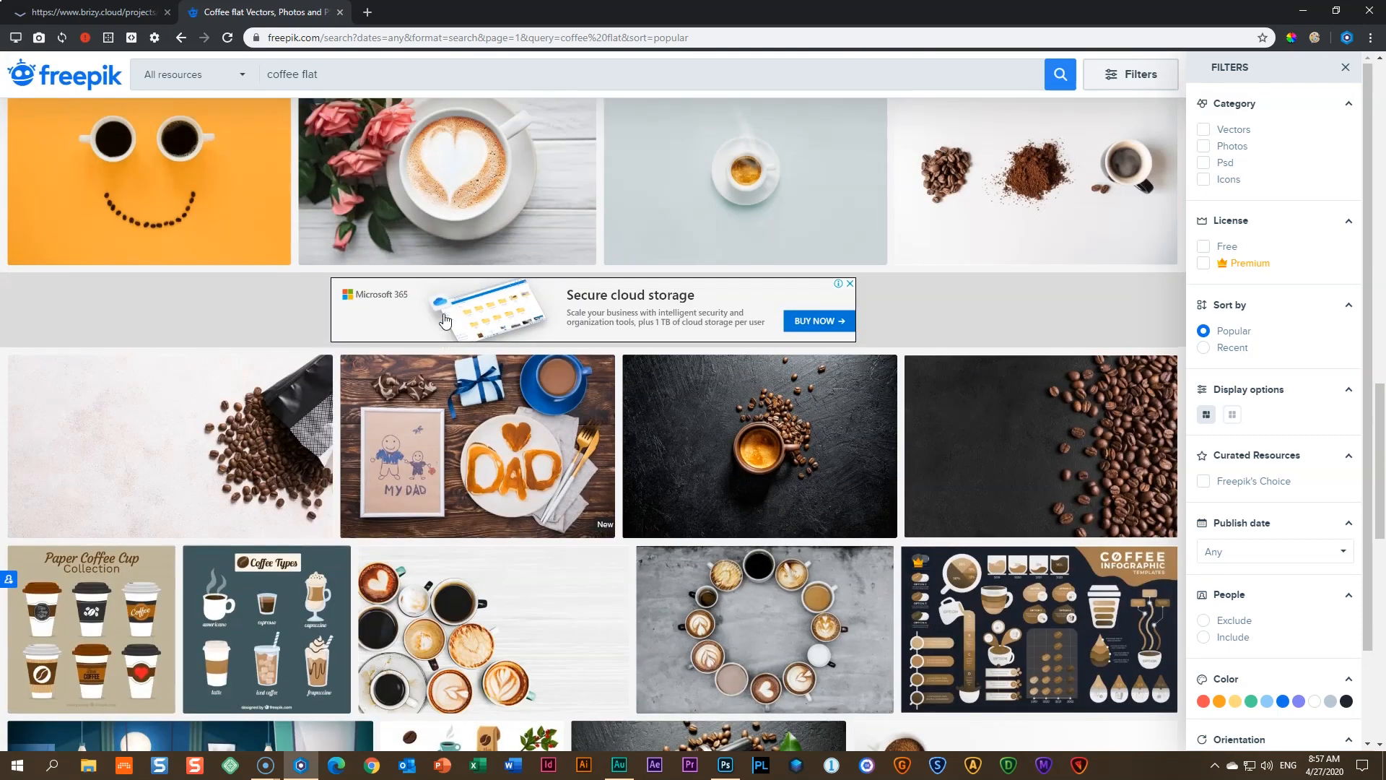
click(1055, 451)
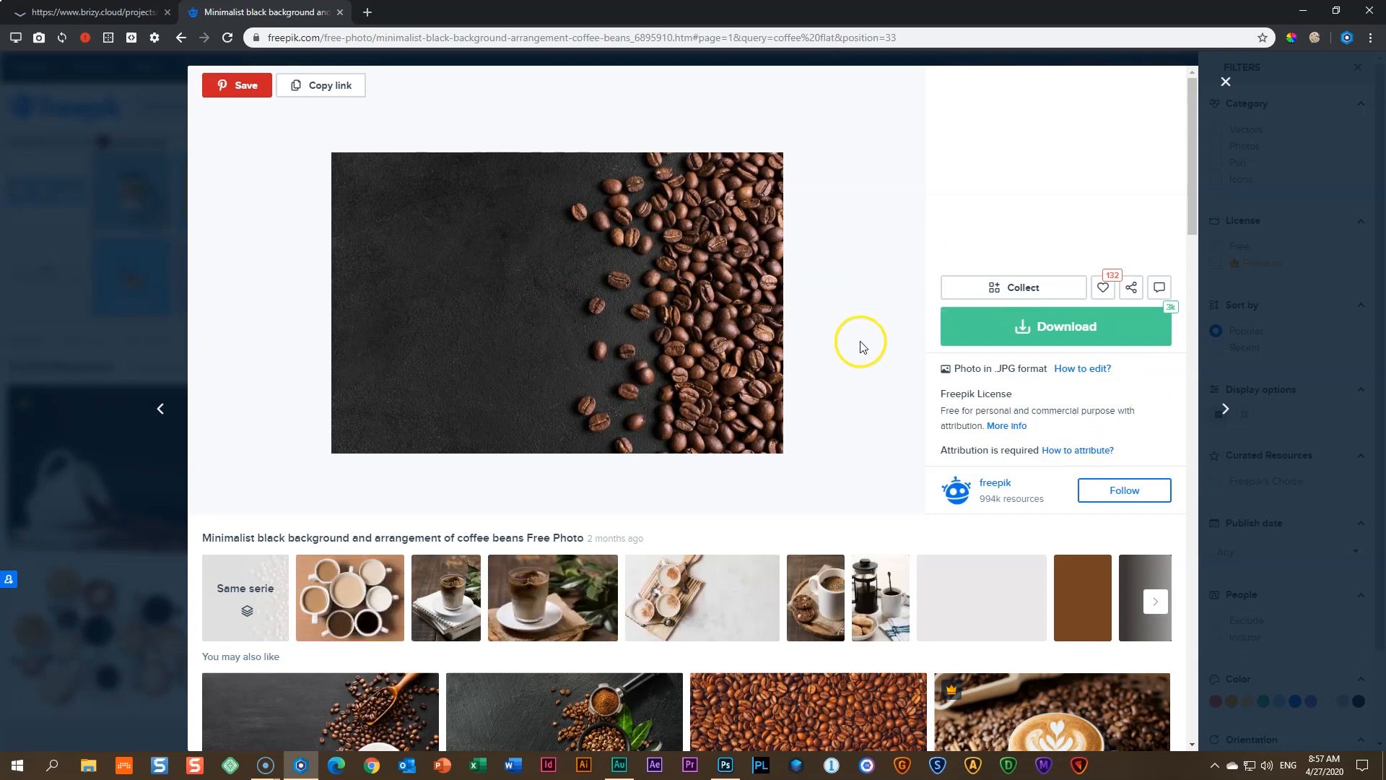
- Free-download the coffee beans photo and open the downloaded zip
click(1099, 330)
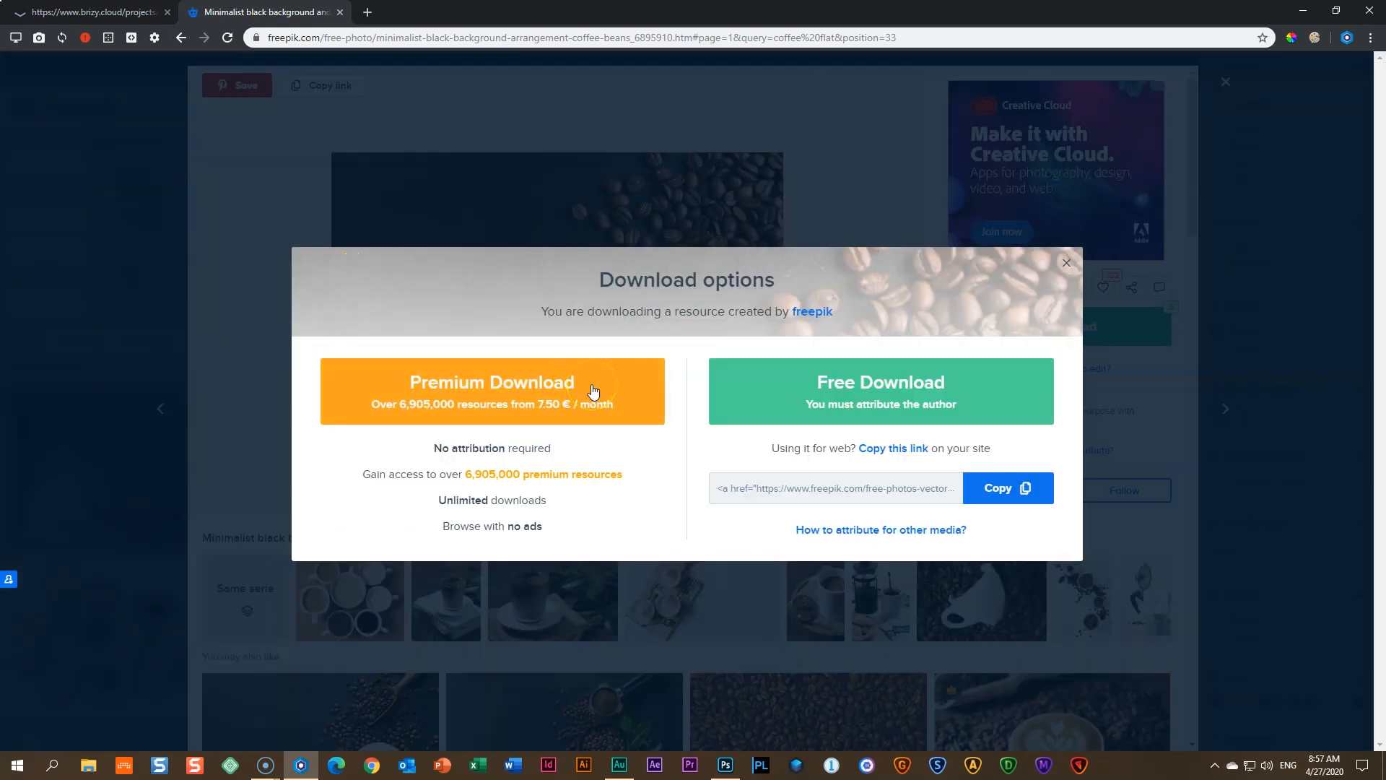
click(997, 376)
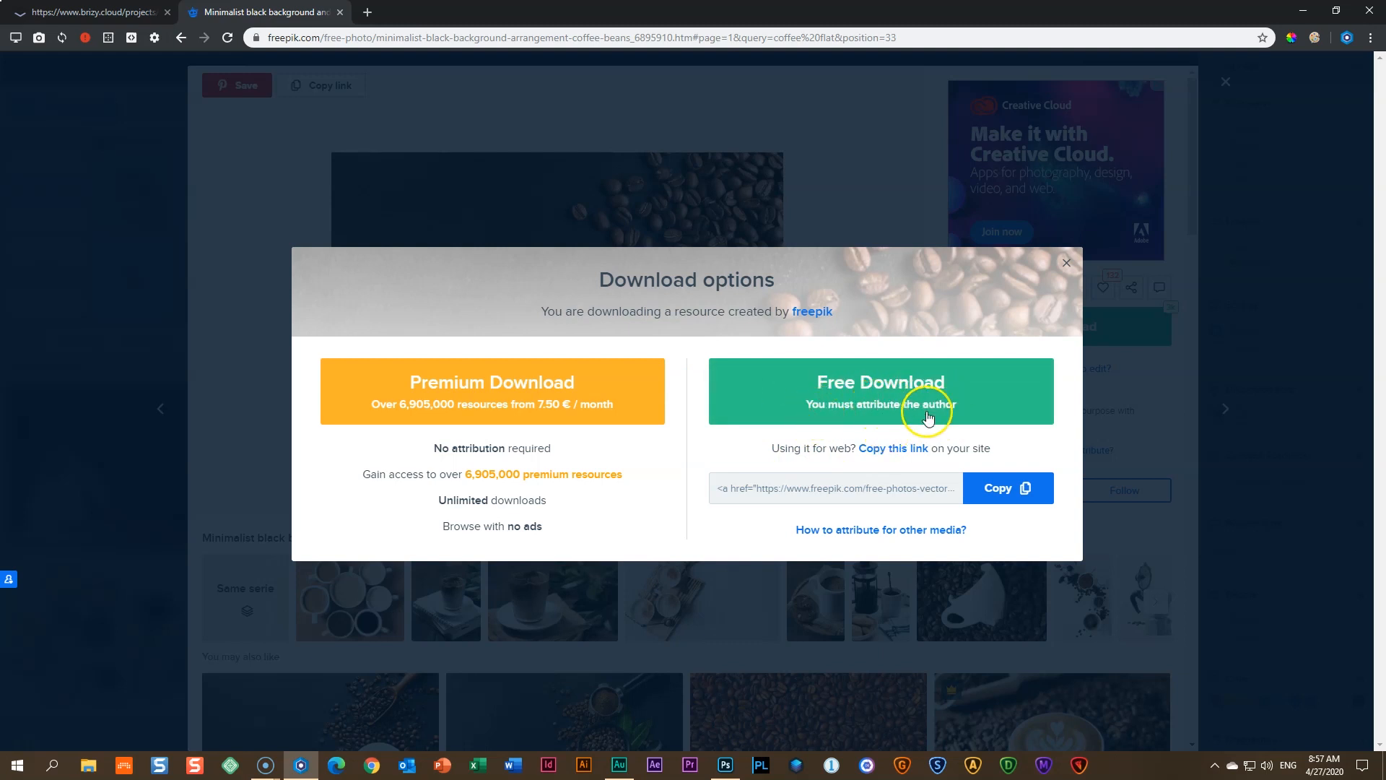
click(894, 395)
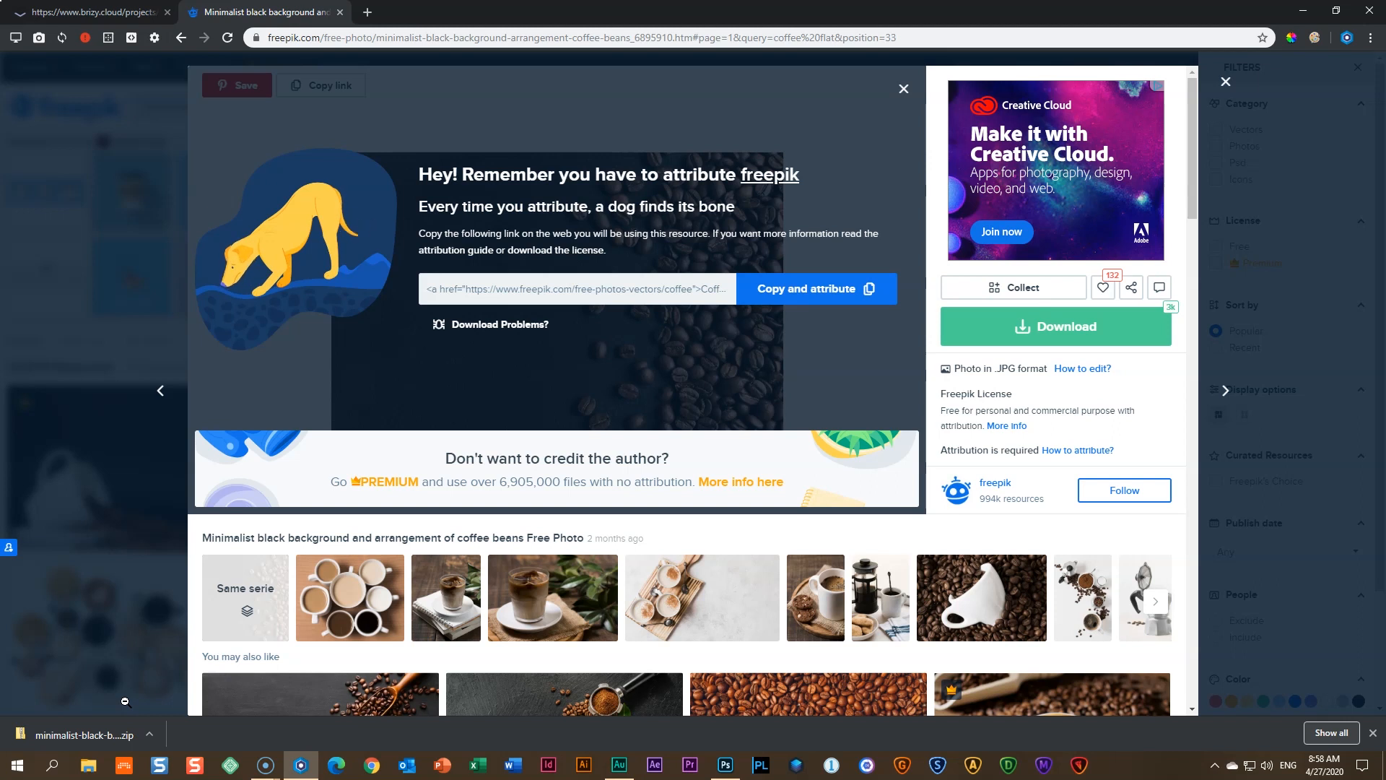
click(101, 736)
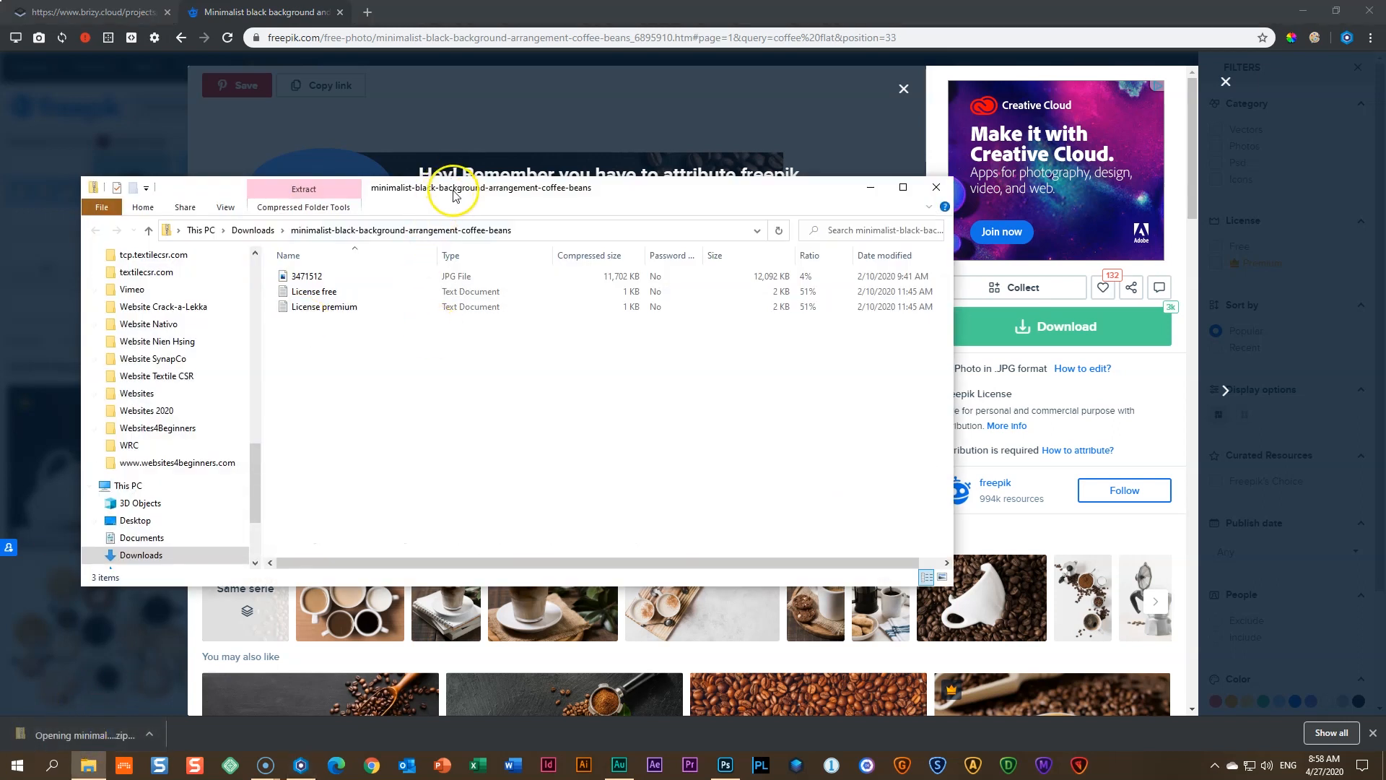
- Extract 3471512.jpg from the zip into Downloads and view the Downloads folder
drag(453, 194, 644, 198)
drag(491, 282, 450, 237)
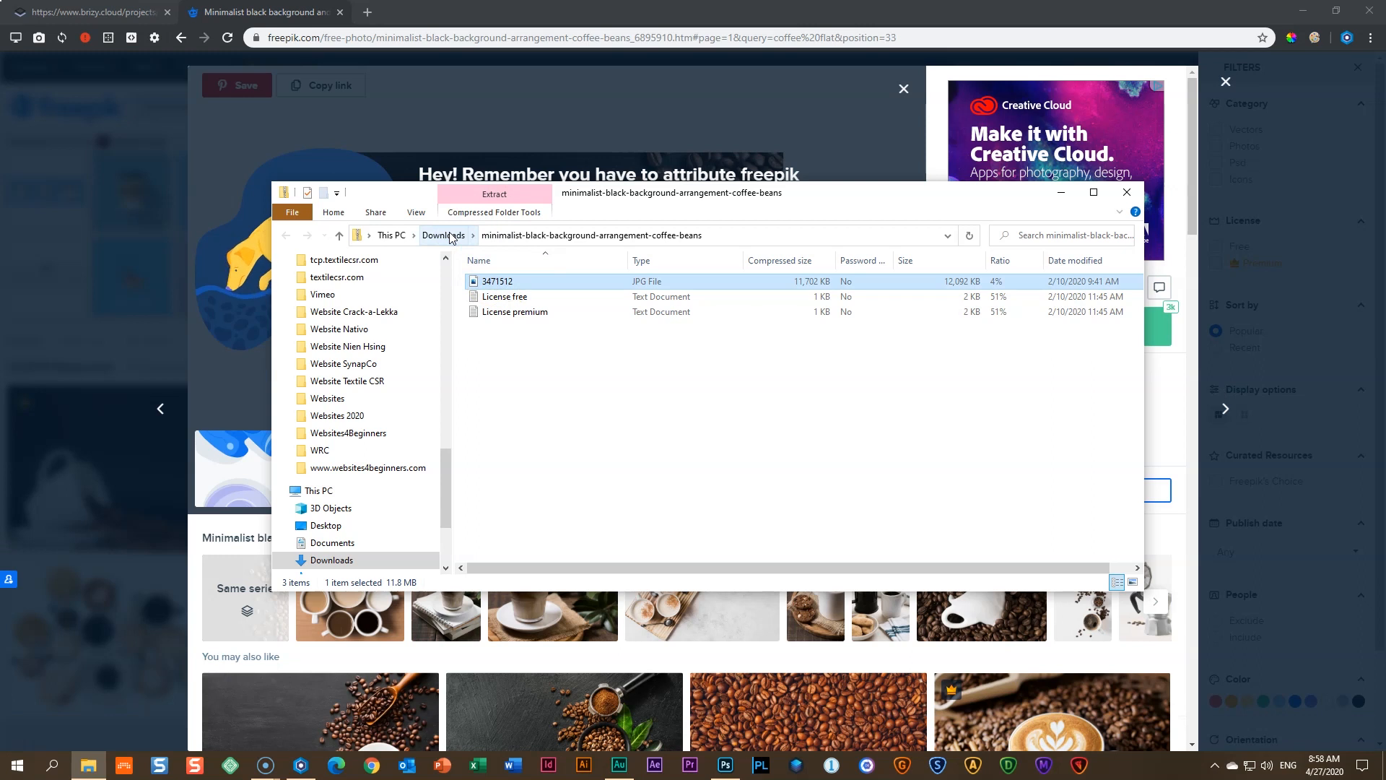
click(450, 236)
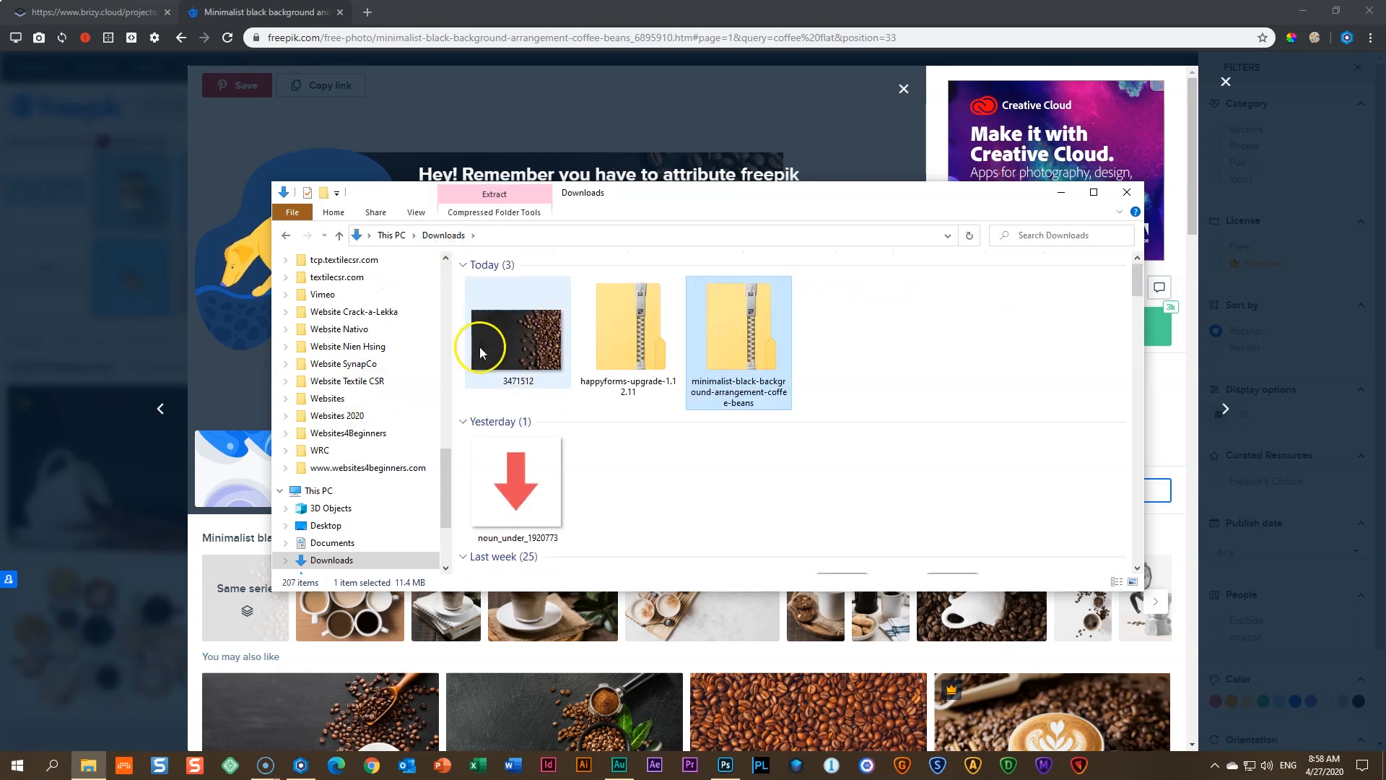
mouse_move(522, 341)
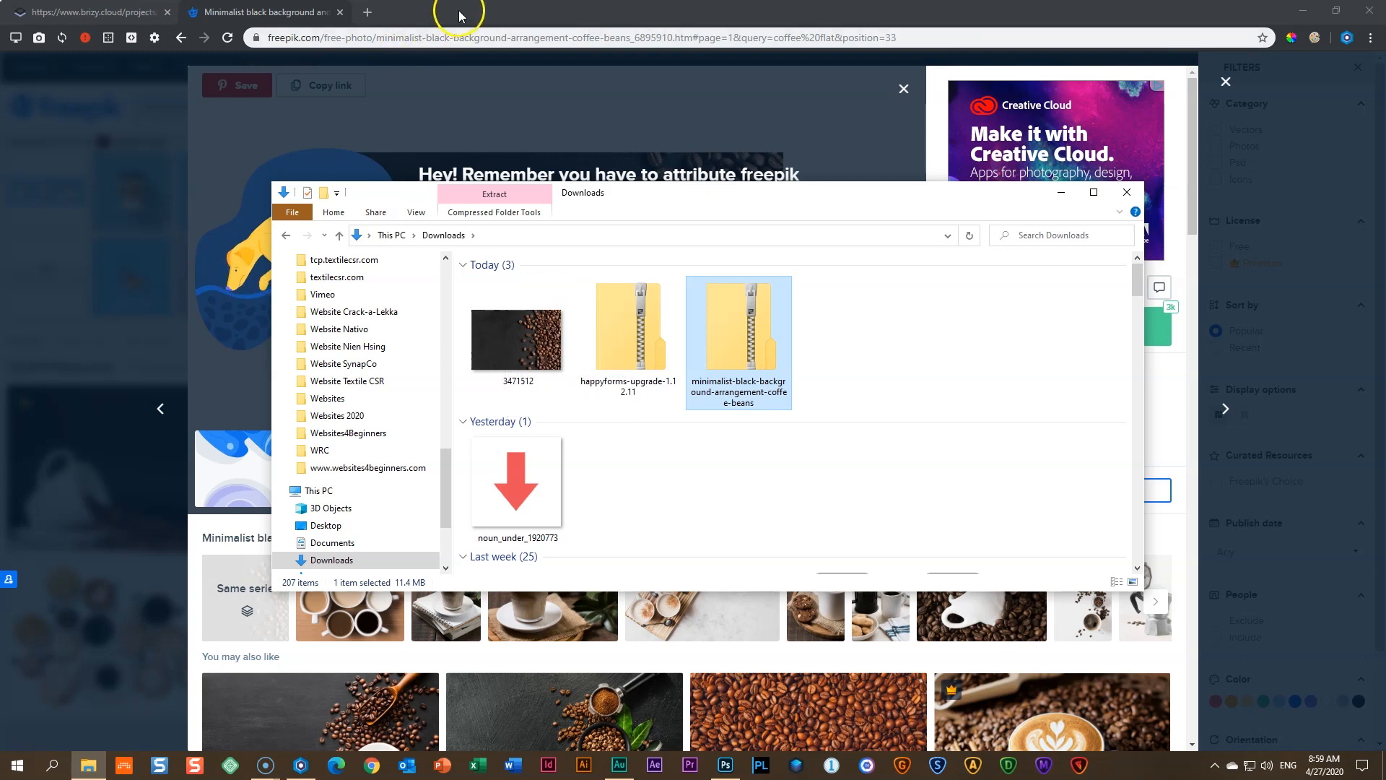
click(368, 13)
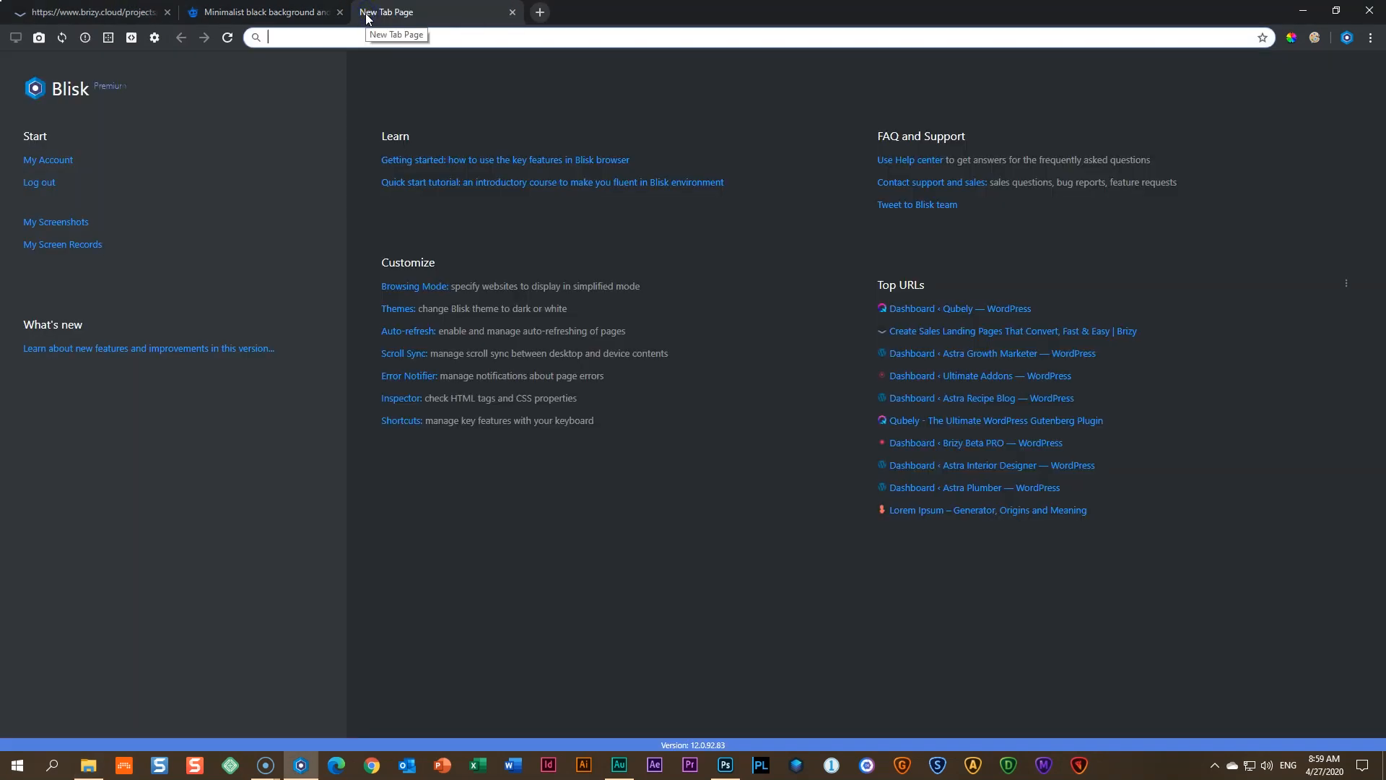
- Load pixlr.com and launch the advanced Pixlr E editor
text(pixlr.co)
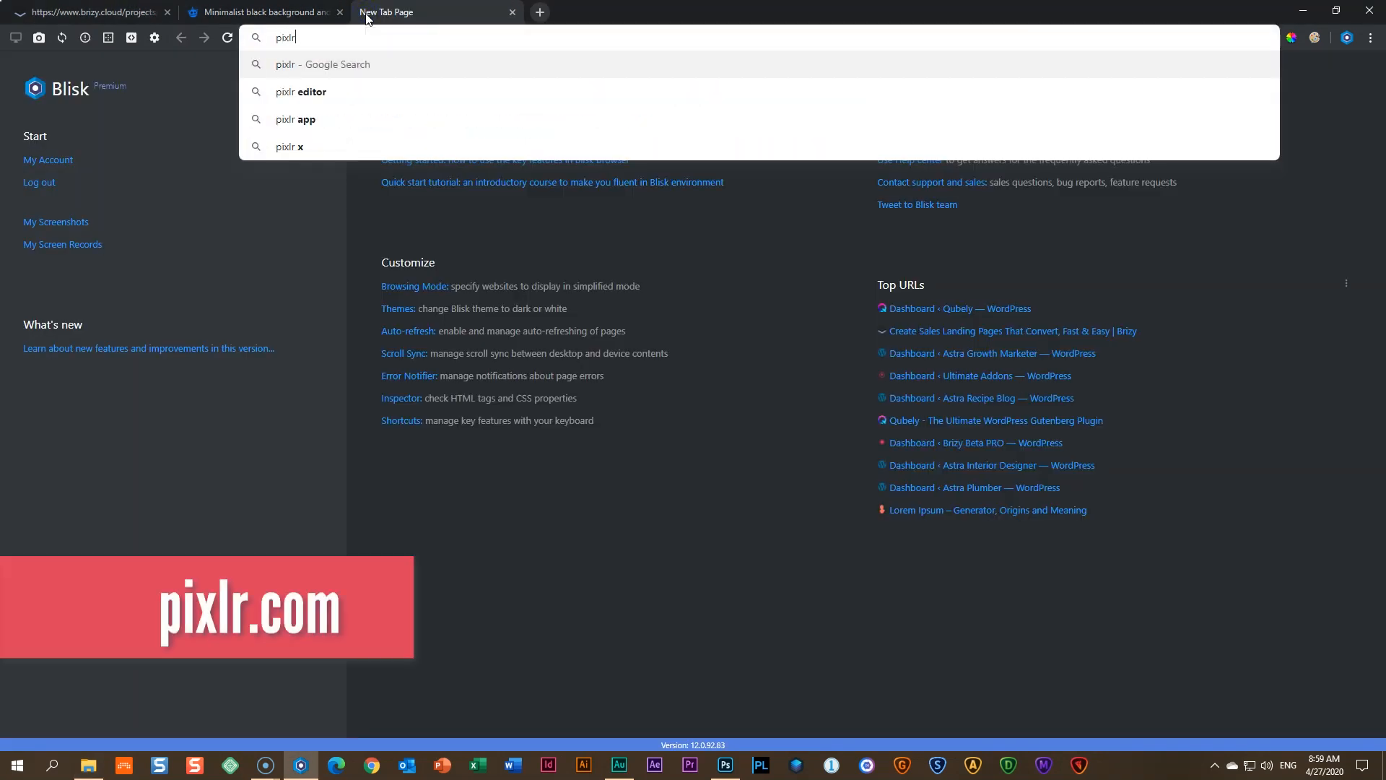
text(m)
key(Return)
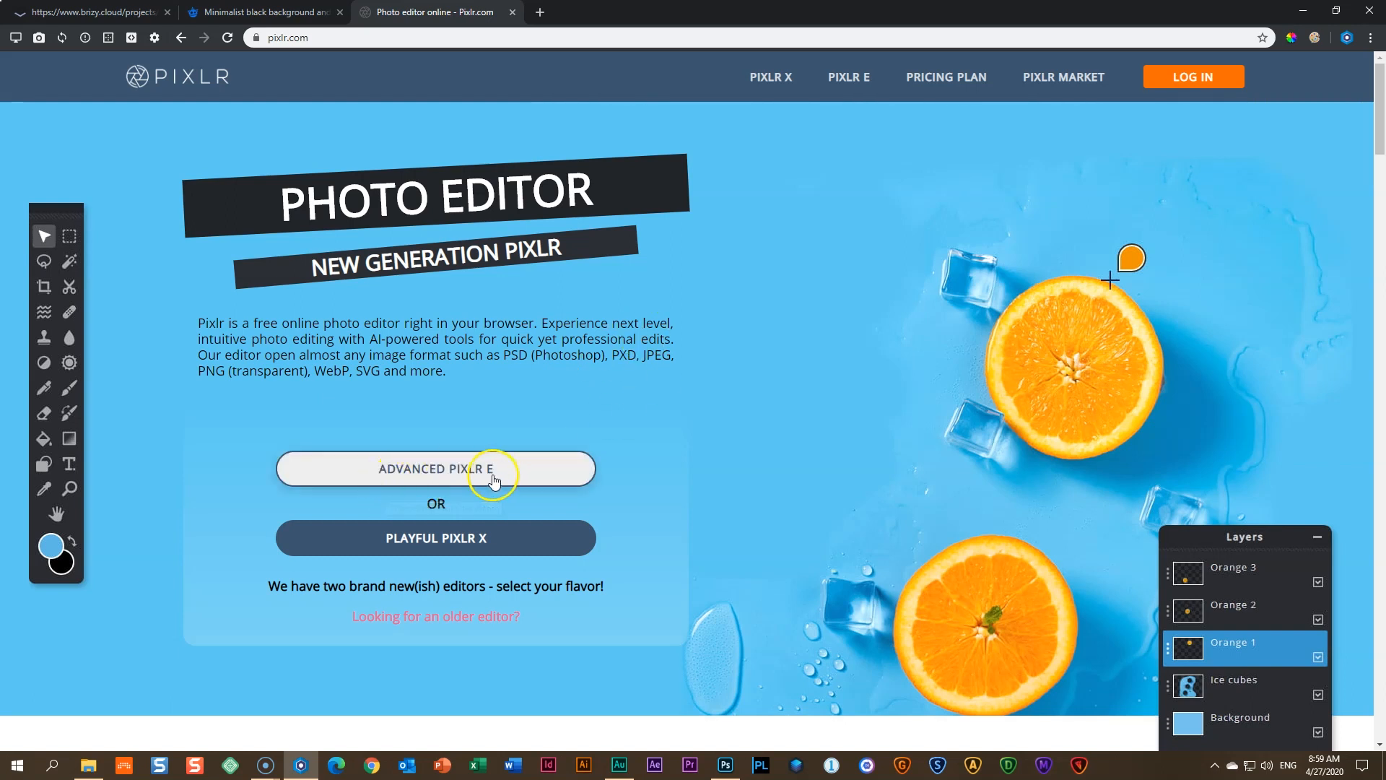
click(466, 471)
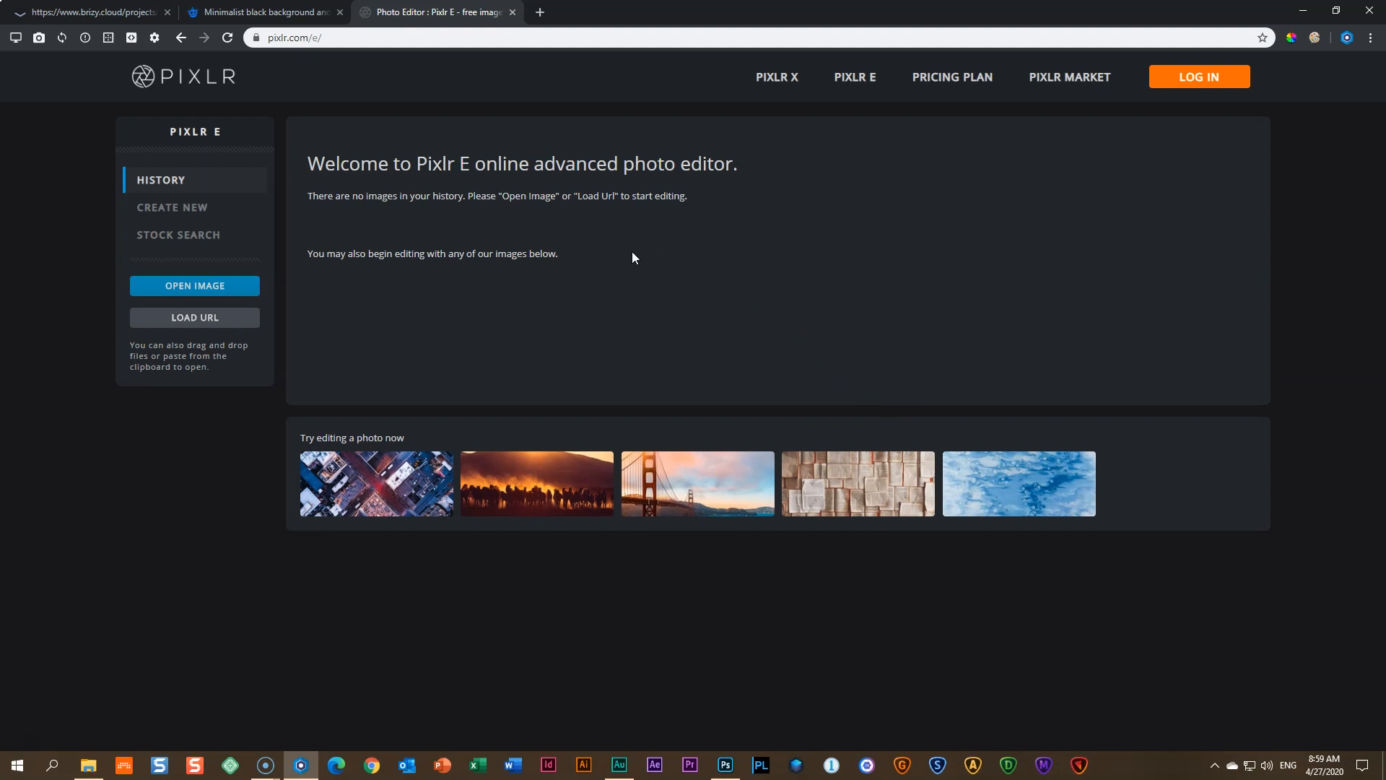
- Open the 3471512 coffee-bean photo from Downloads in Pixlr E
click(189, 287)
click(206, 289)
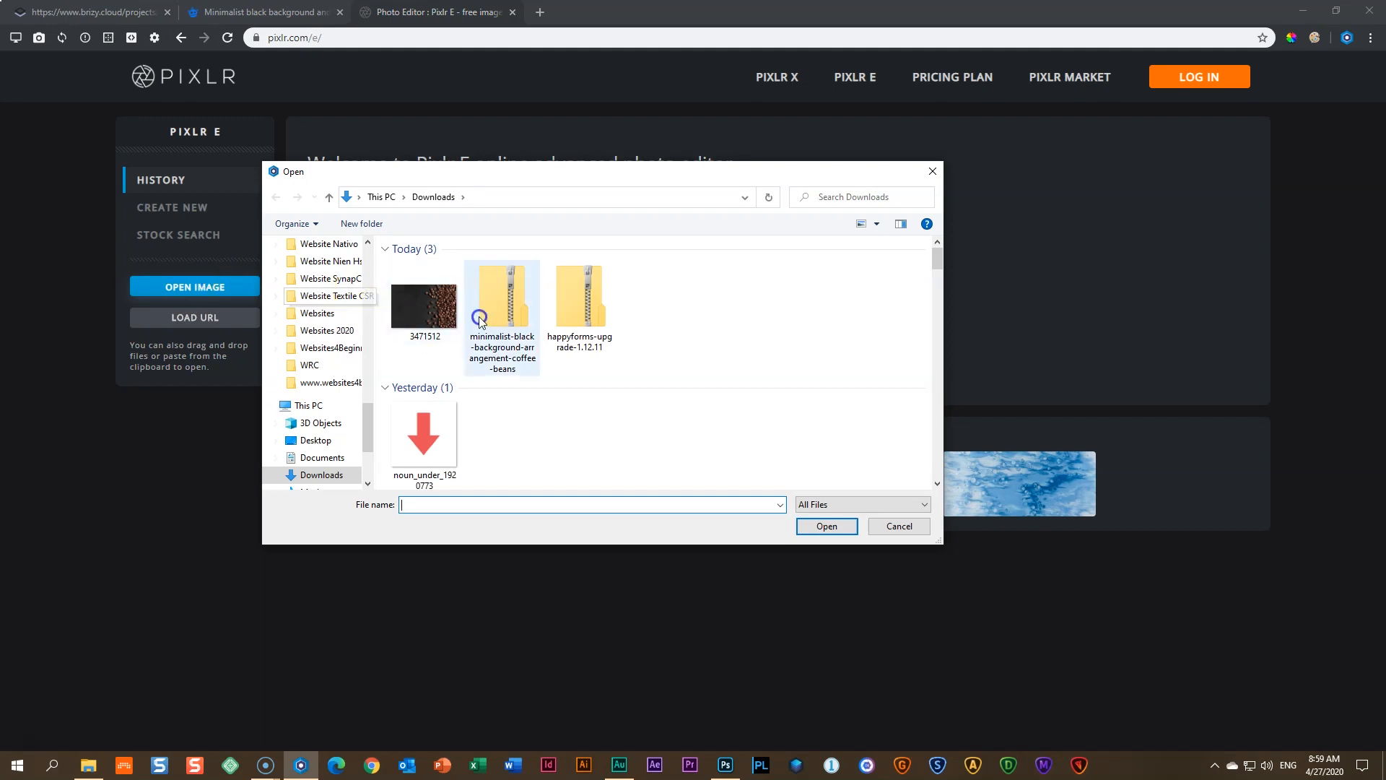
click(444, 327)
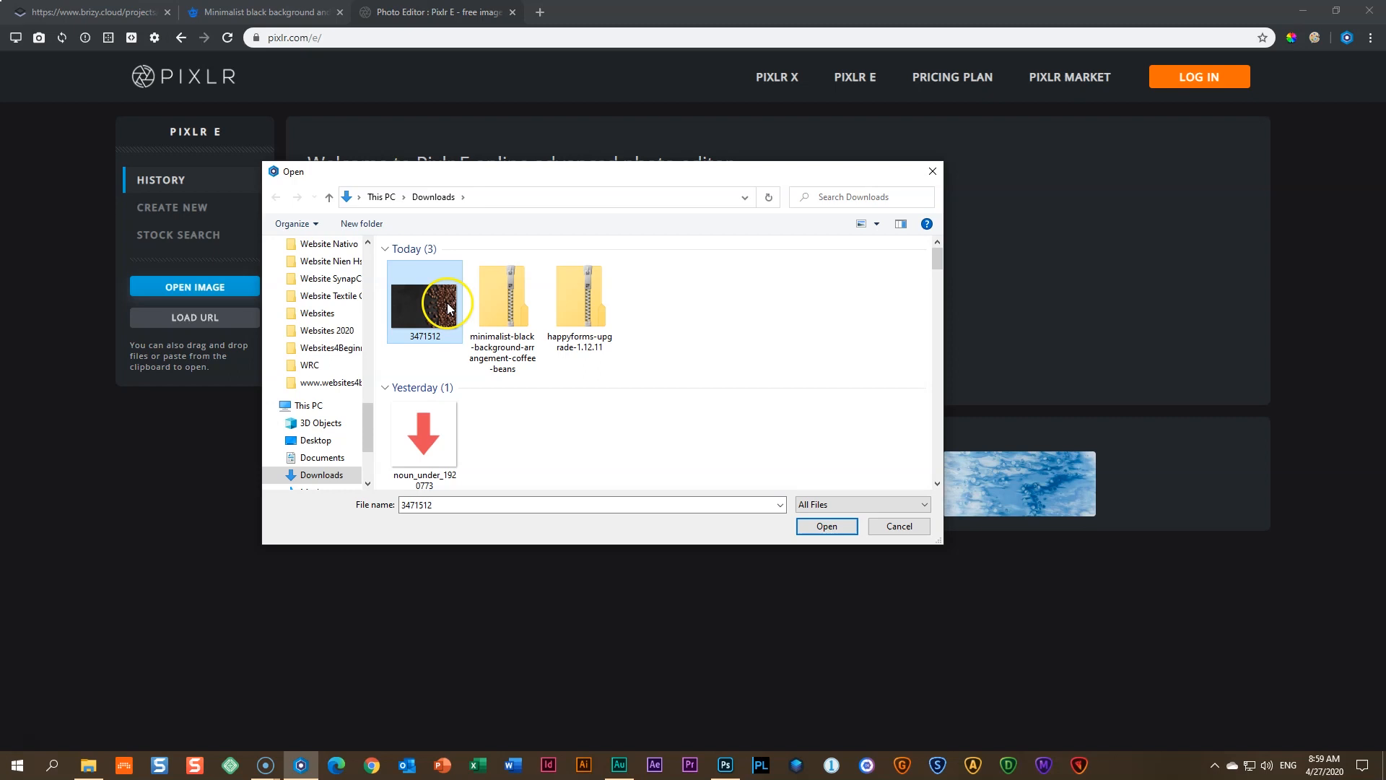
click(829, 527)
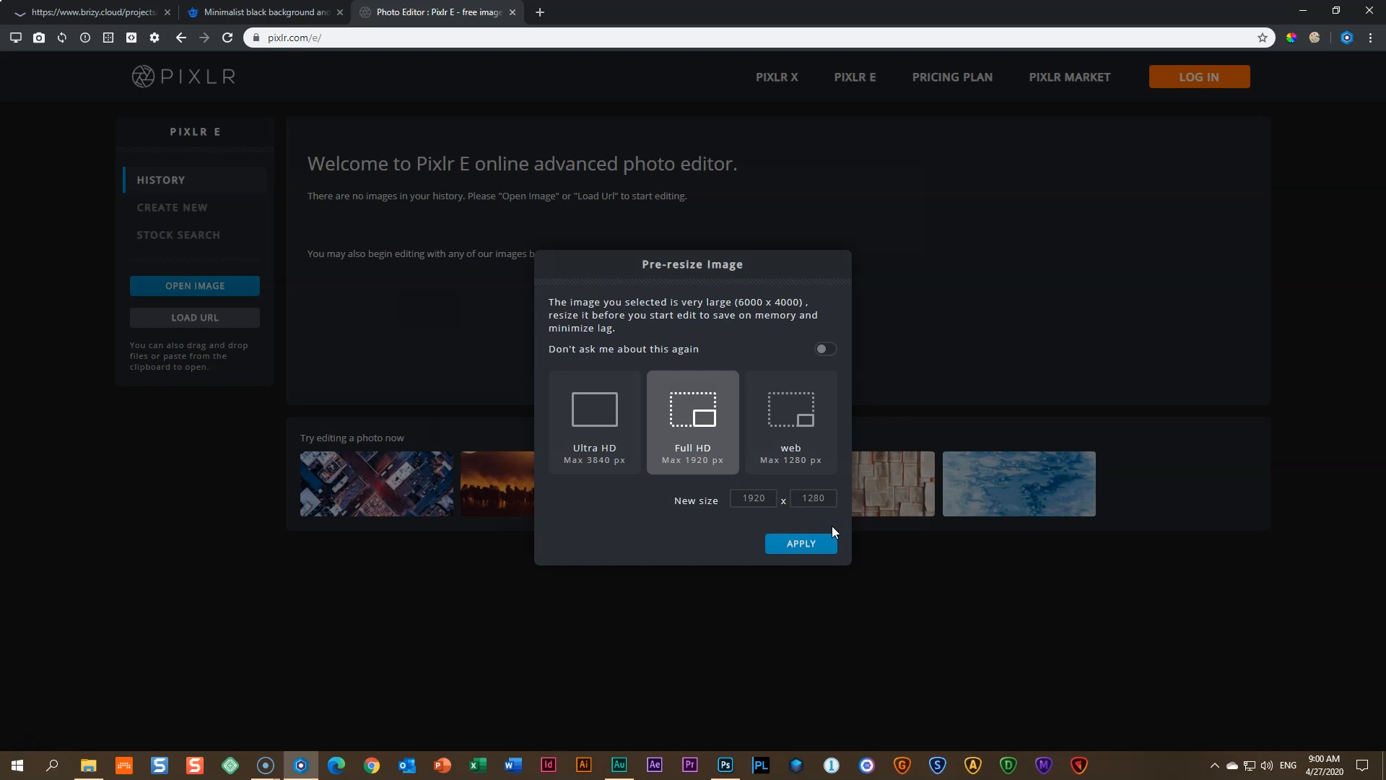
- Pick the Full HD (1920 x 1280) pre-resize option for the 6000 x 4000 coffee-bean photo
drag(735, 302, 802, 301)
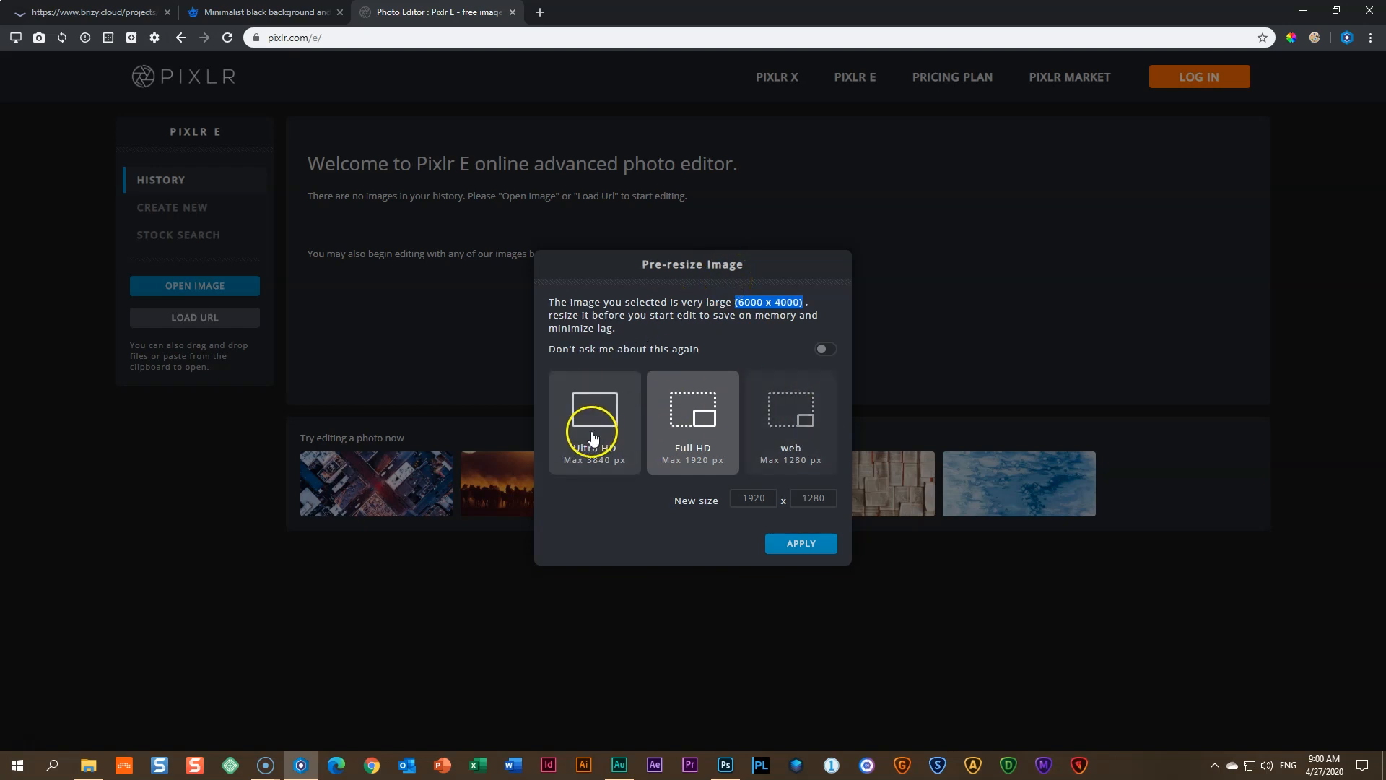
click(810, 420)
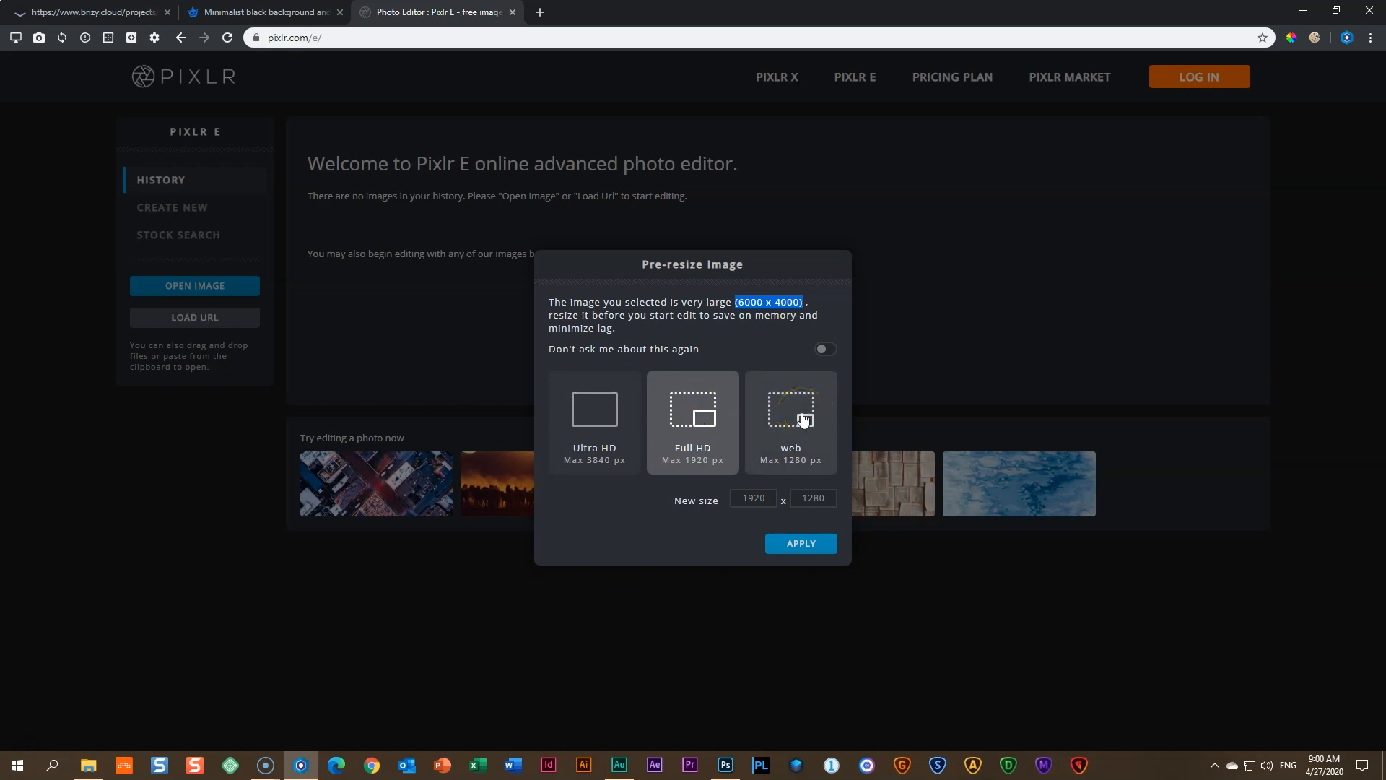
click(727, 410)
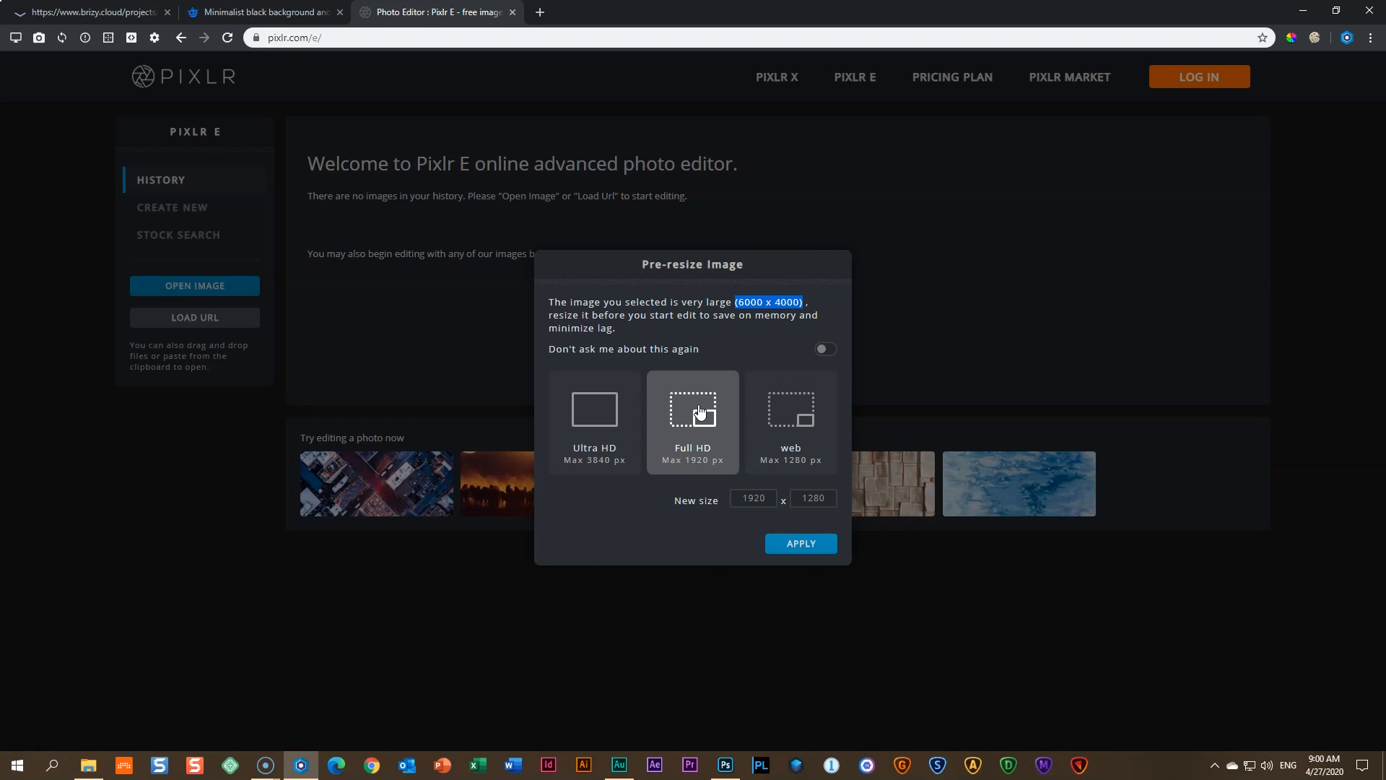
drag(744, 303, 761, 302)
click(753, 325)
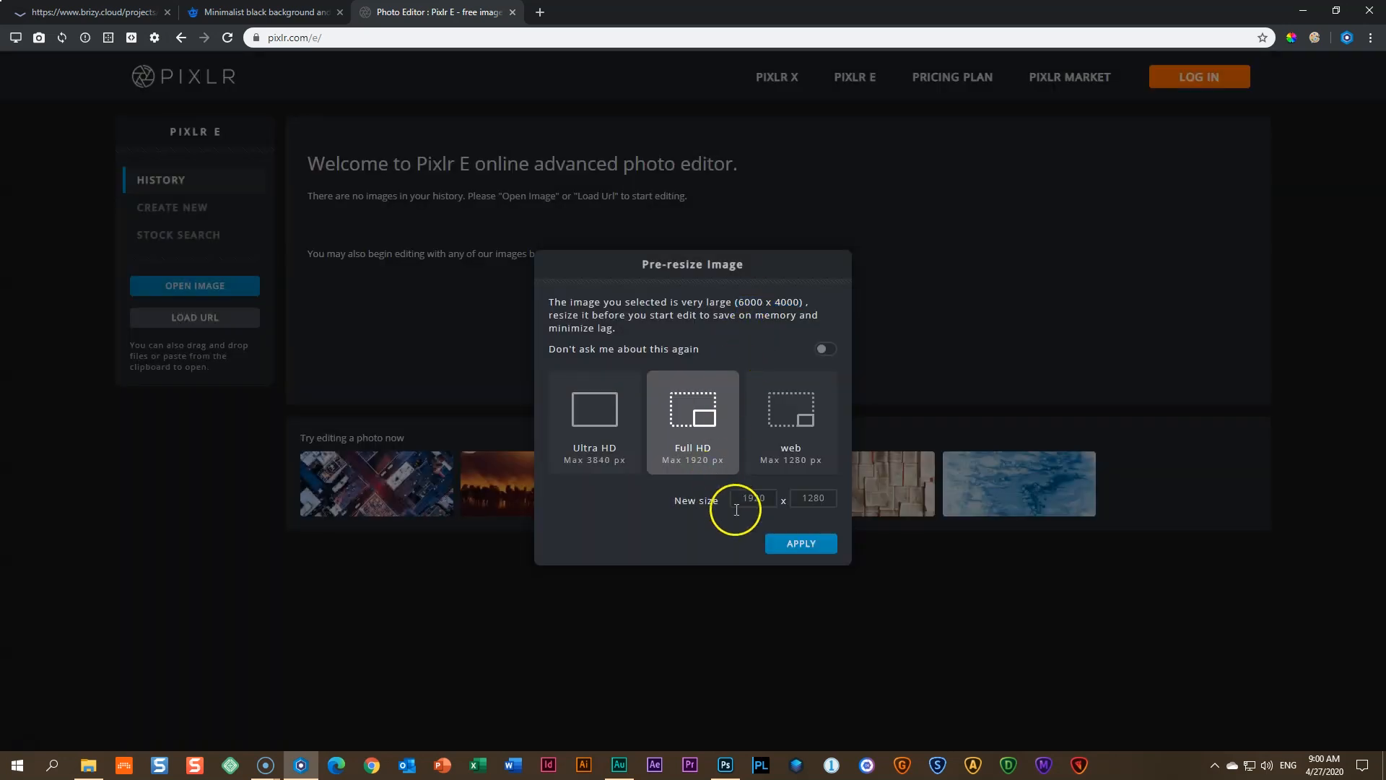
click(767, 498)
click(792, 300)
click(835, 503)
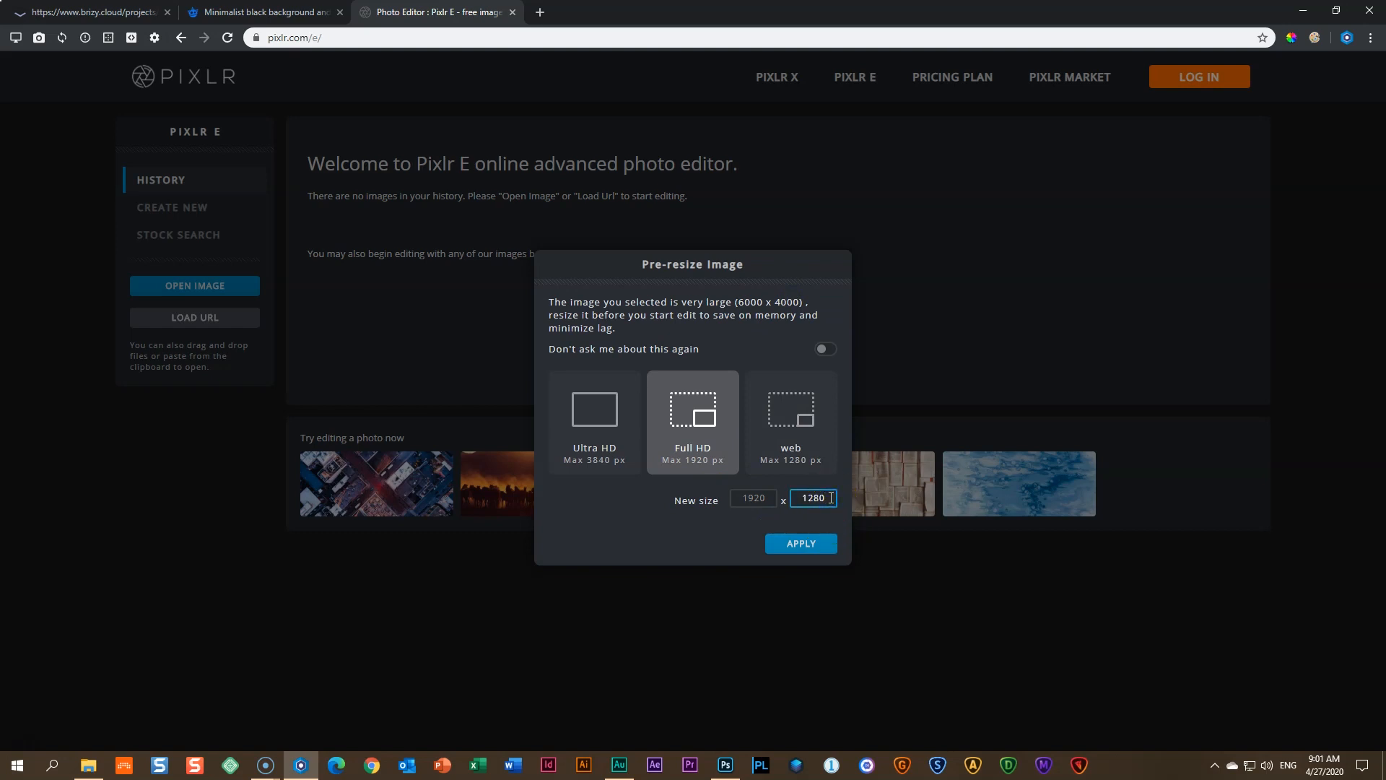
click(677, 396)
- Open the resized photo and bring up Downloads showing the original 11.8 MB file
click(797, 548)
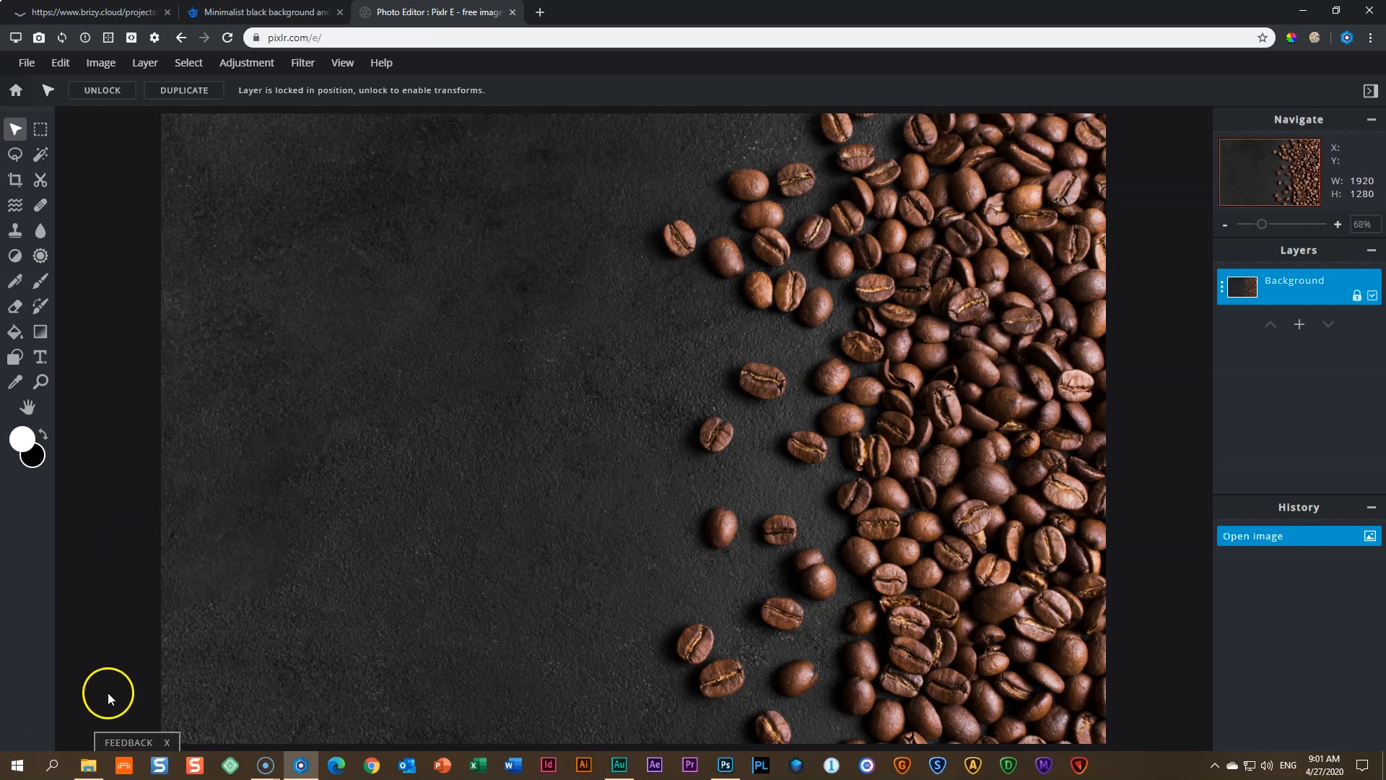
click(91, 765)
click(519, 352)
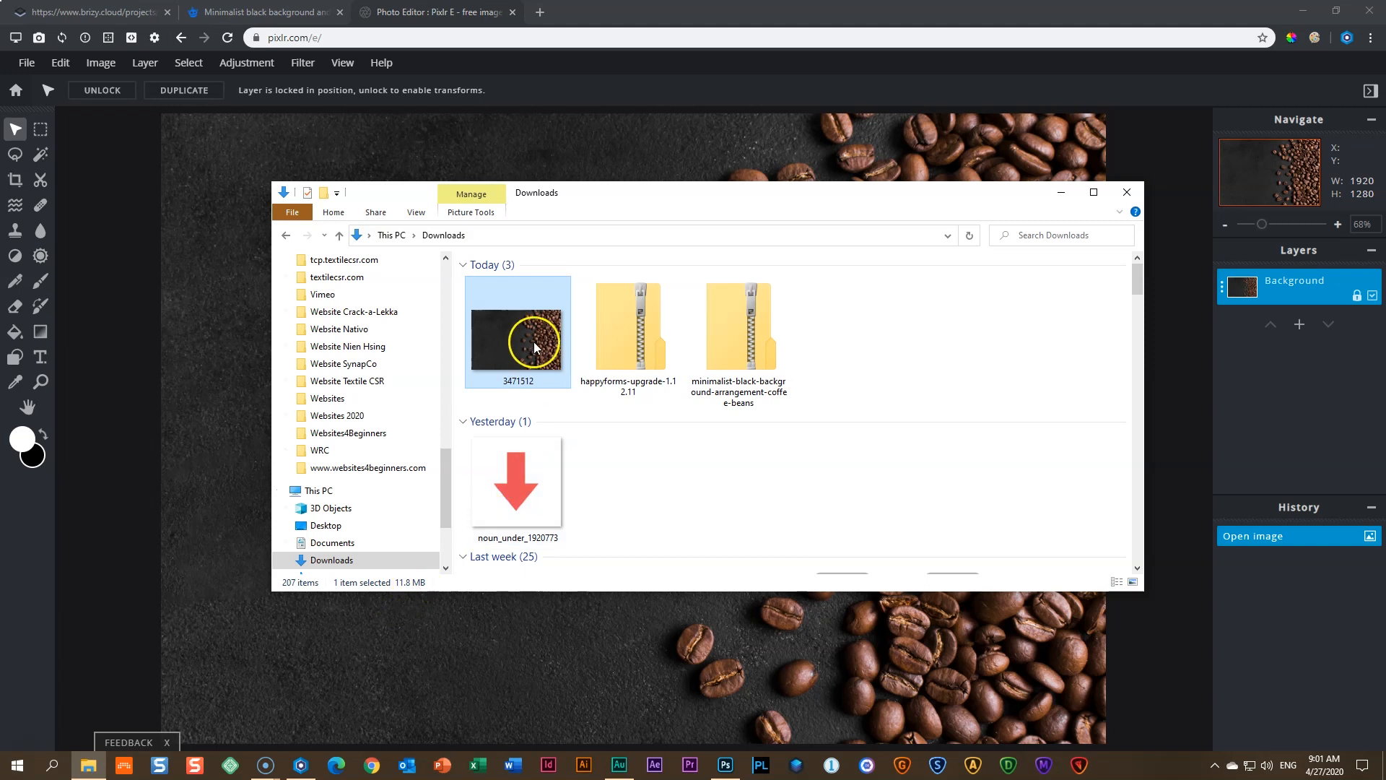
- Start saving the image as 'Coffee Picture', keeping JPG at HIGH 90% quality (645kb)
click(1061, 192)
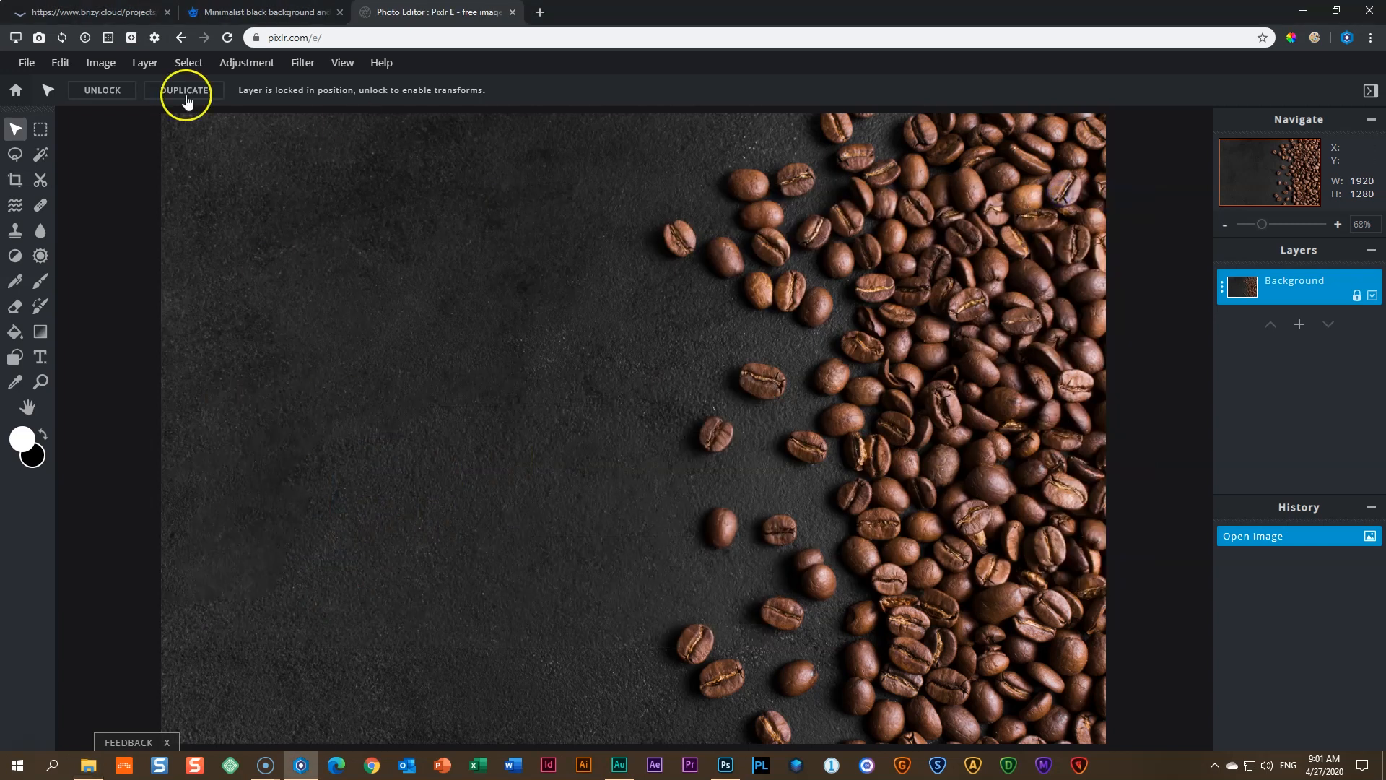
click(29, 64)
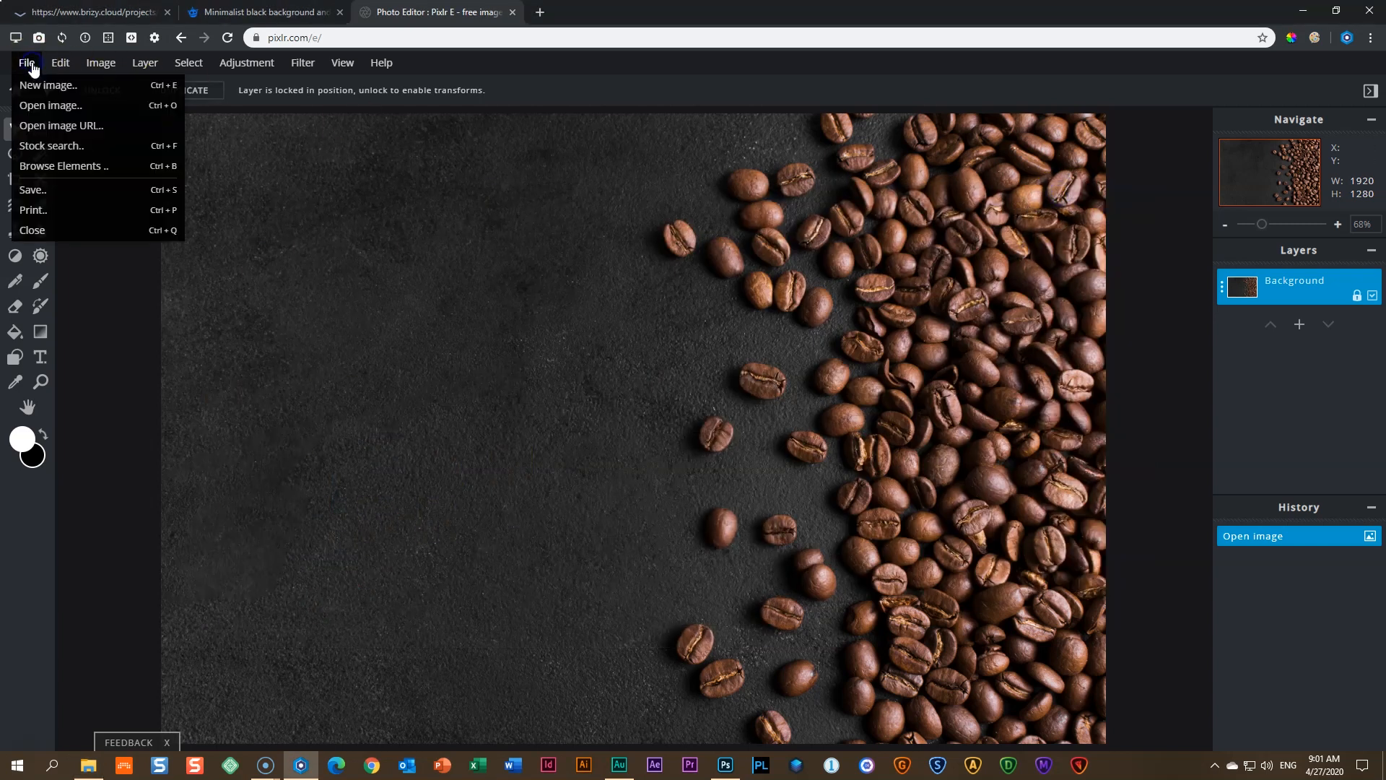
click(46, 188)
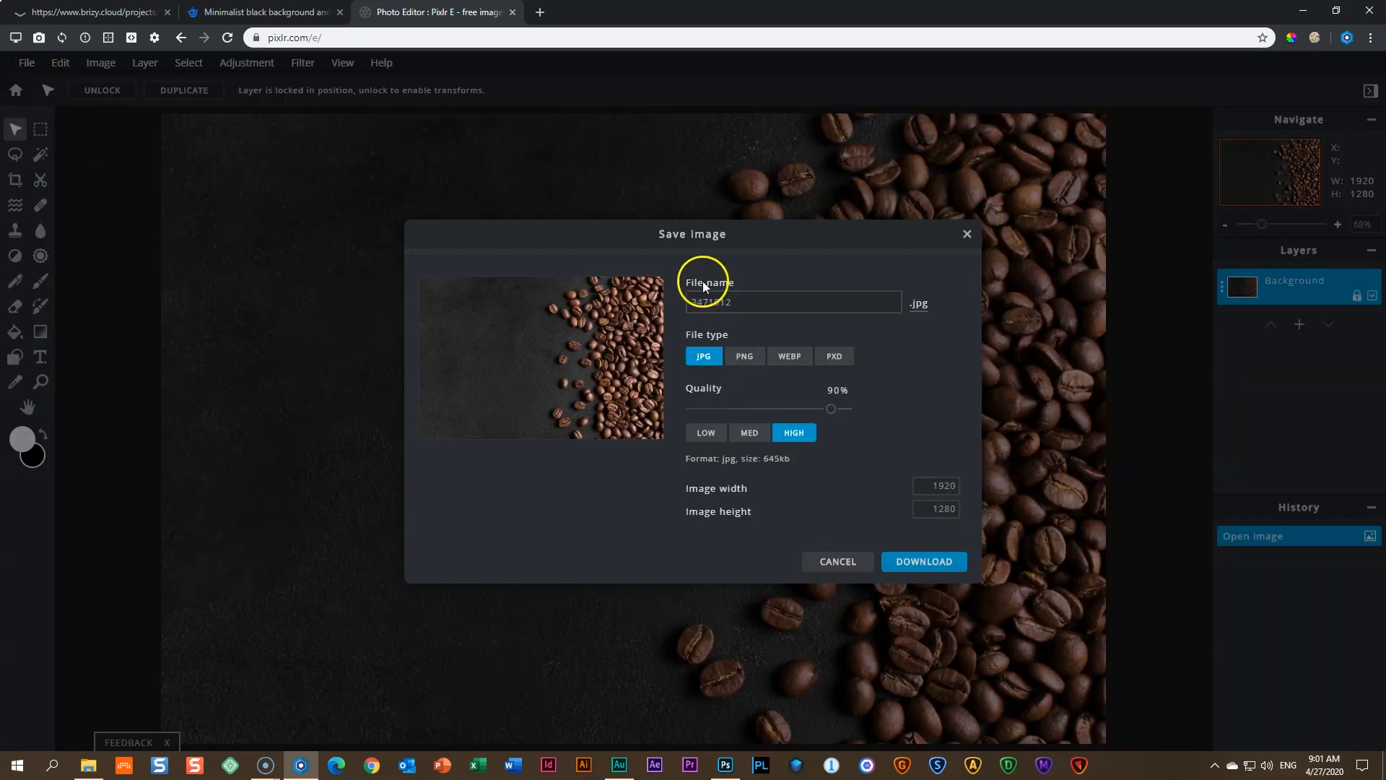
drag(755, 300, 636, 317)
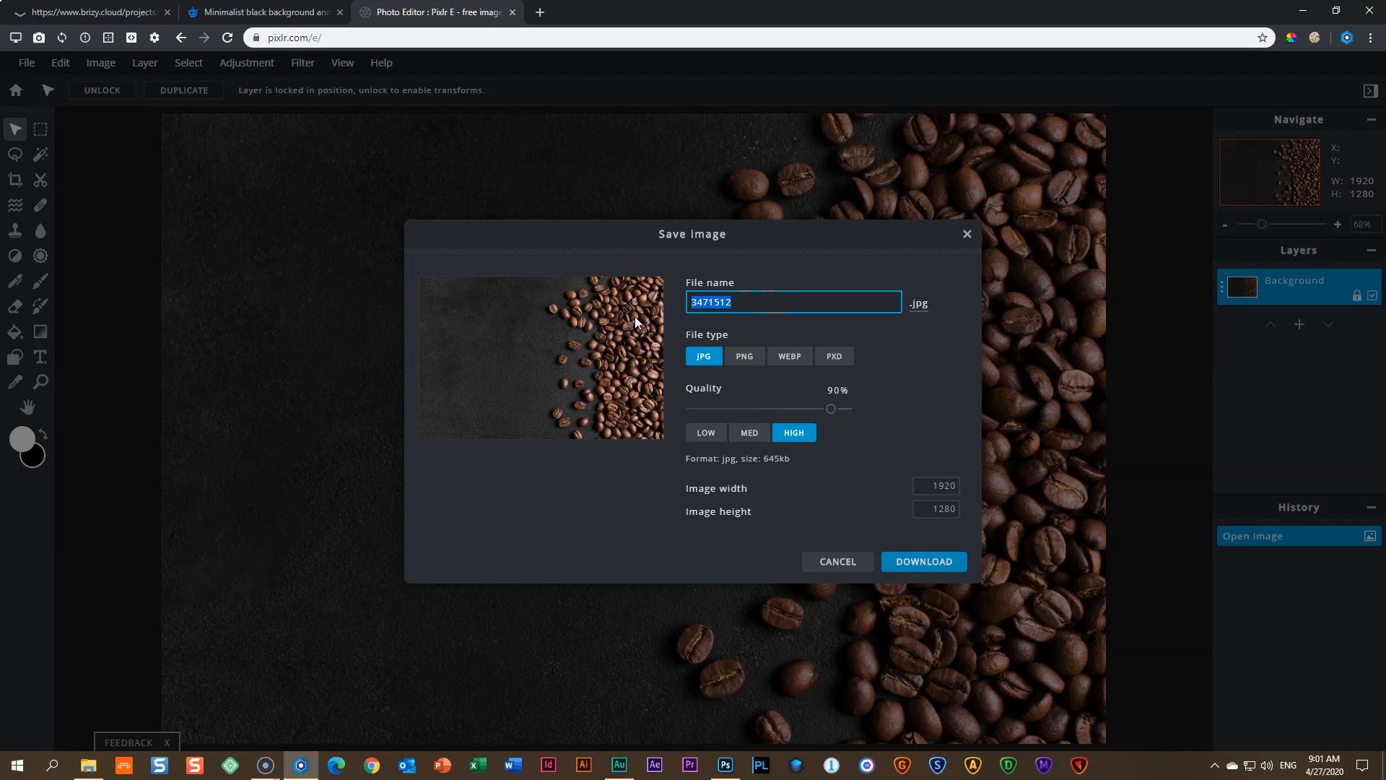
text(Coffee Picture)
drag(781, 453, 762, 455)
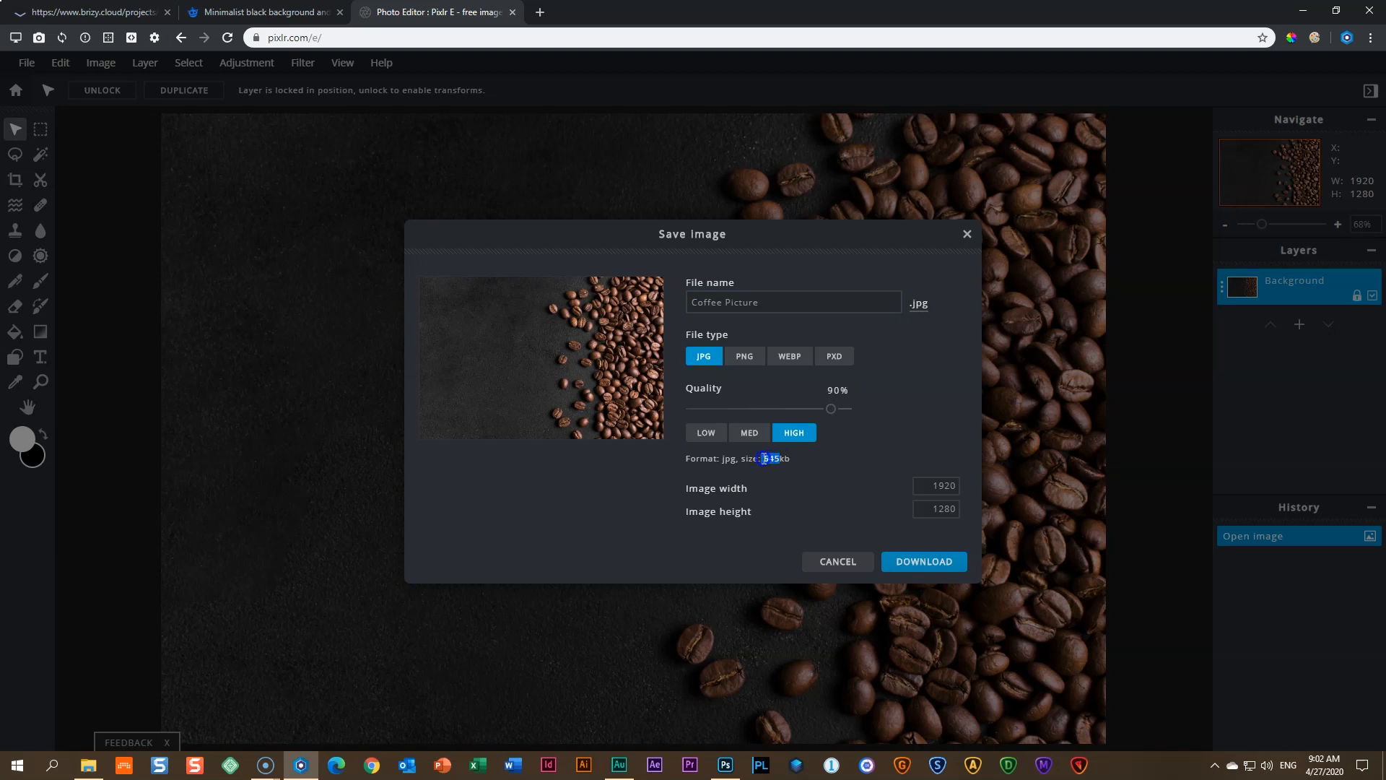
click(789, 476)
drag(790, 469, 760, 458)
- Compare LOW (231kb) and MED 70% (330kb) JPG quality, then download Coffee Picture.jpg at MED
click(776, 503)
click(803, 484)
click(704, 431)
drag(763, 458, 781, 459)
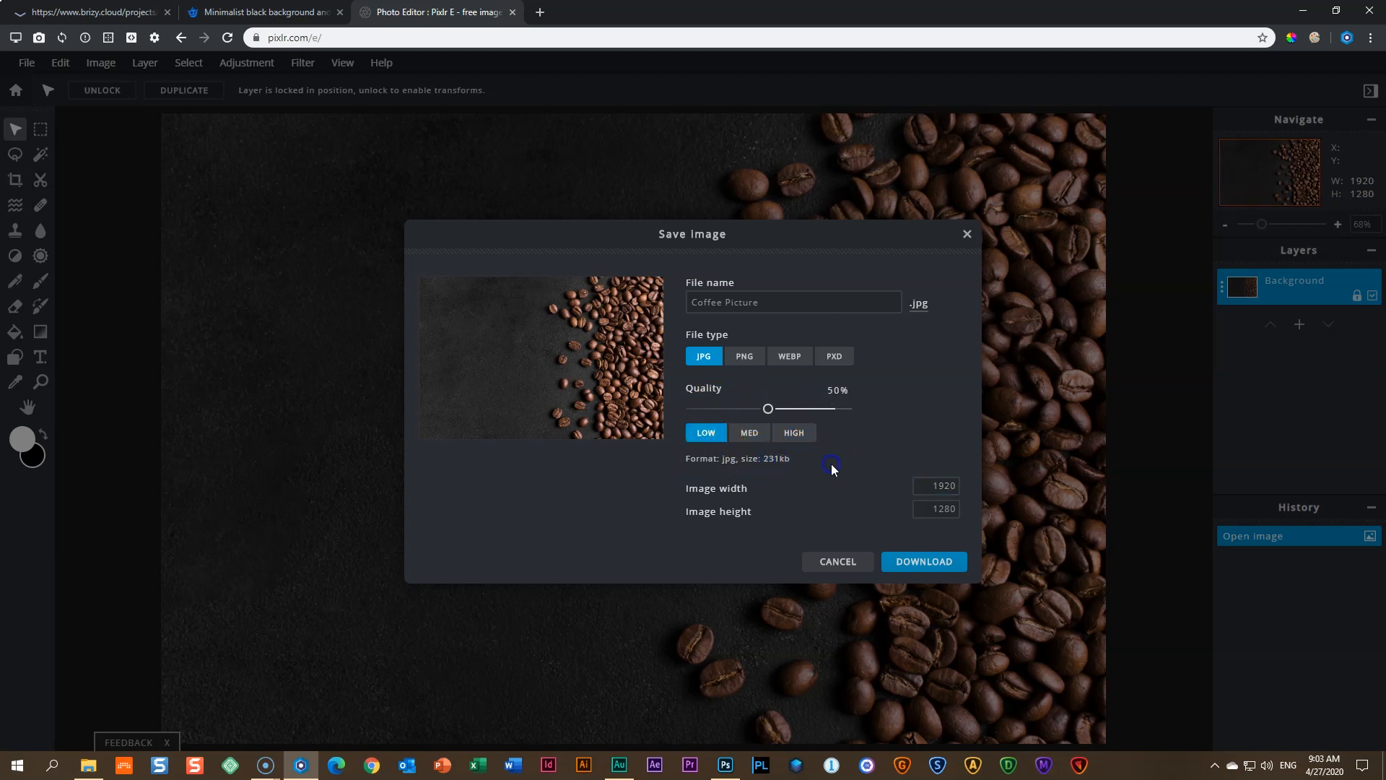
click(749, 433)
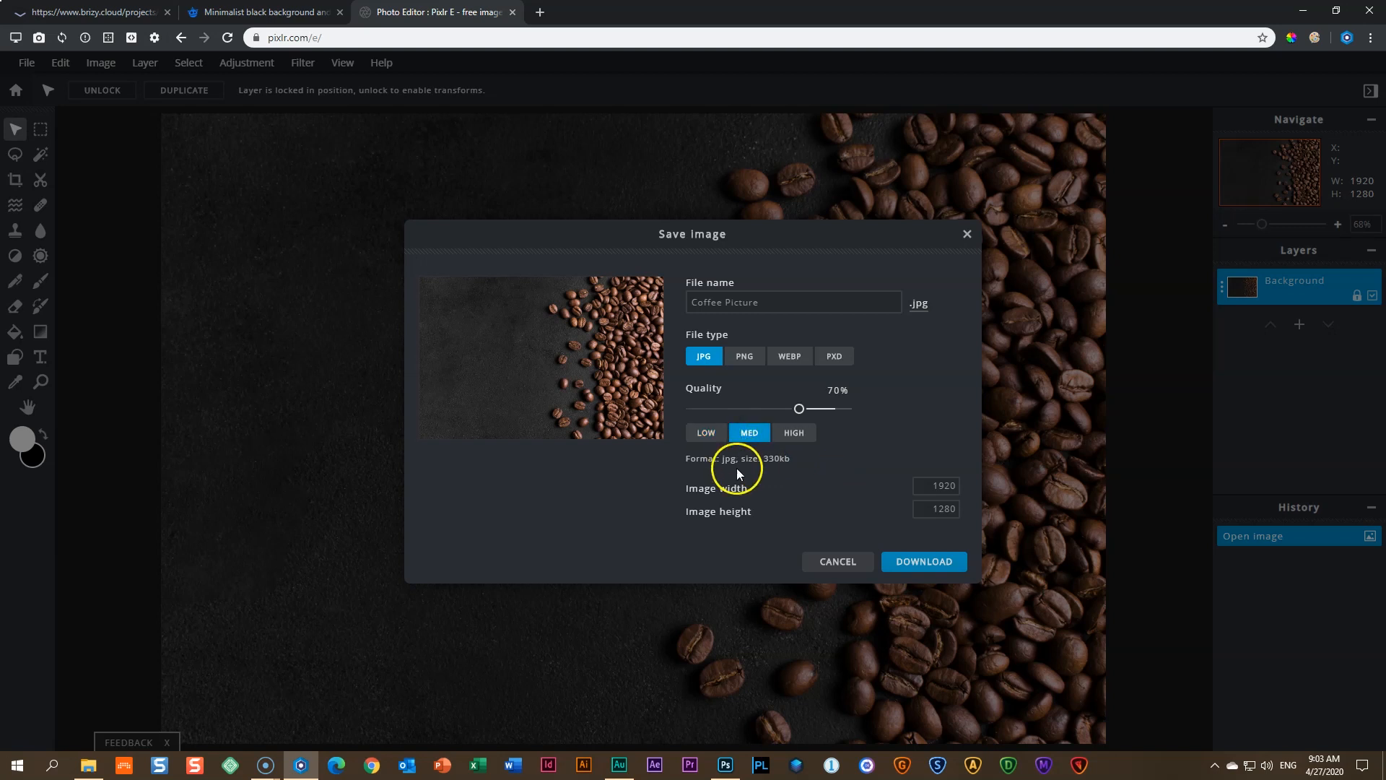
drag(782, 465, 760, 462)
click(937, 563)
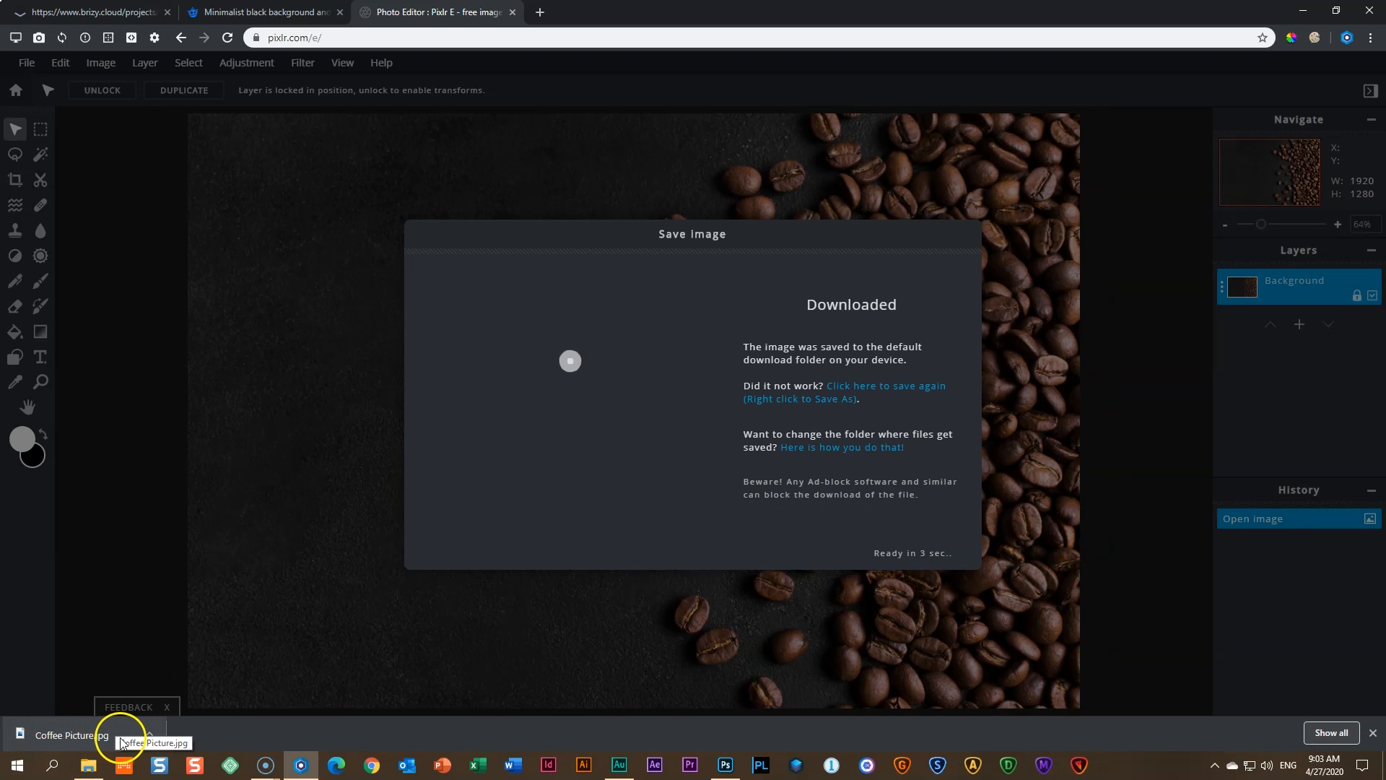
- Confirm Coffee Picture is in Downloads and dismiss the download confirmation
click(89, 766)
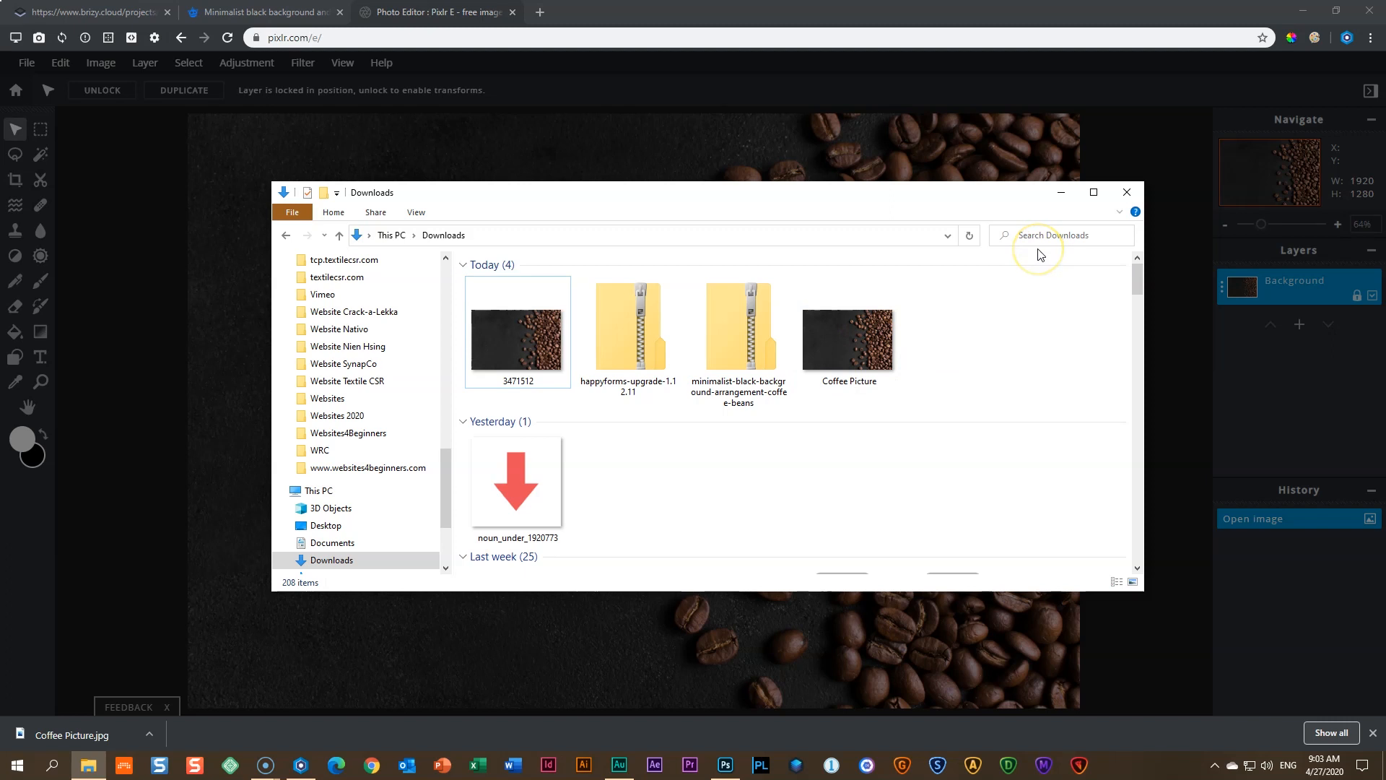
click(1061, 195)
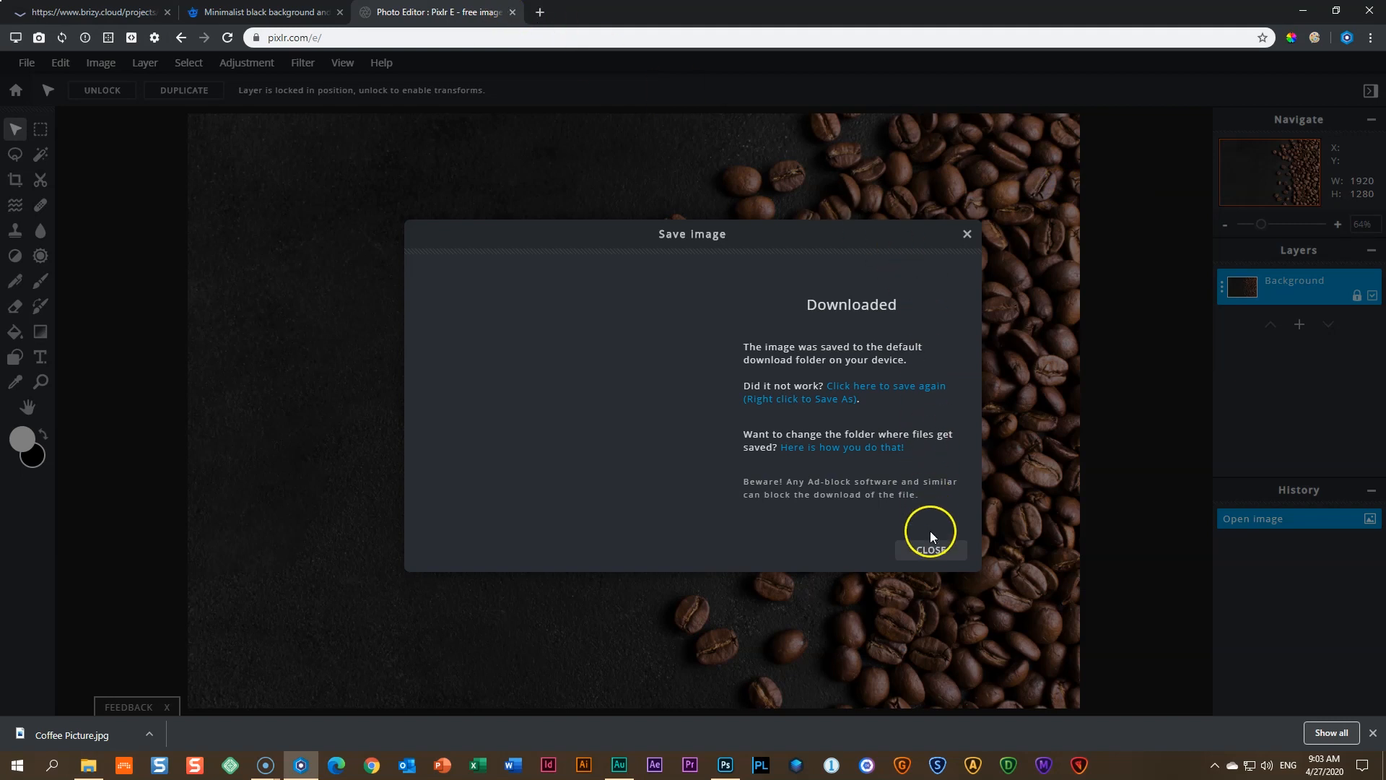
click(929, 549)
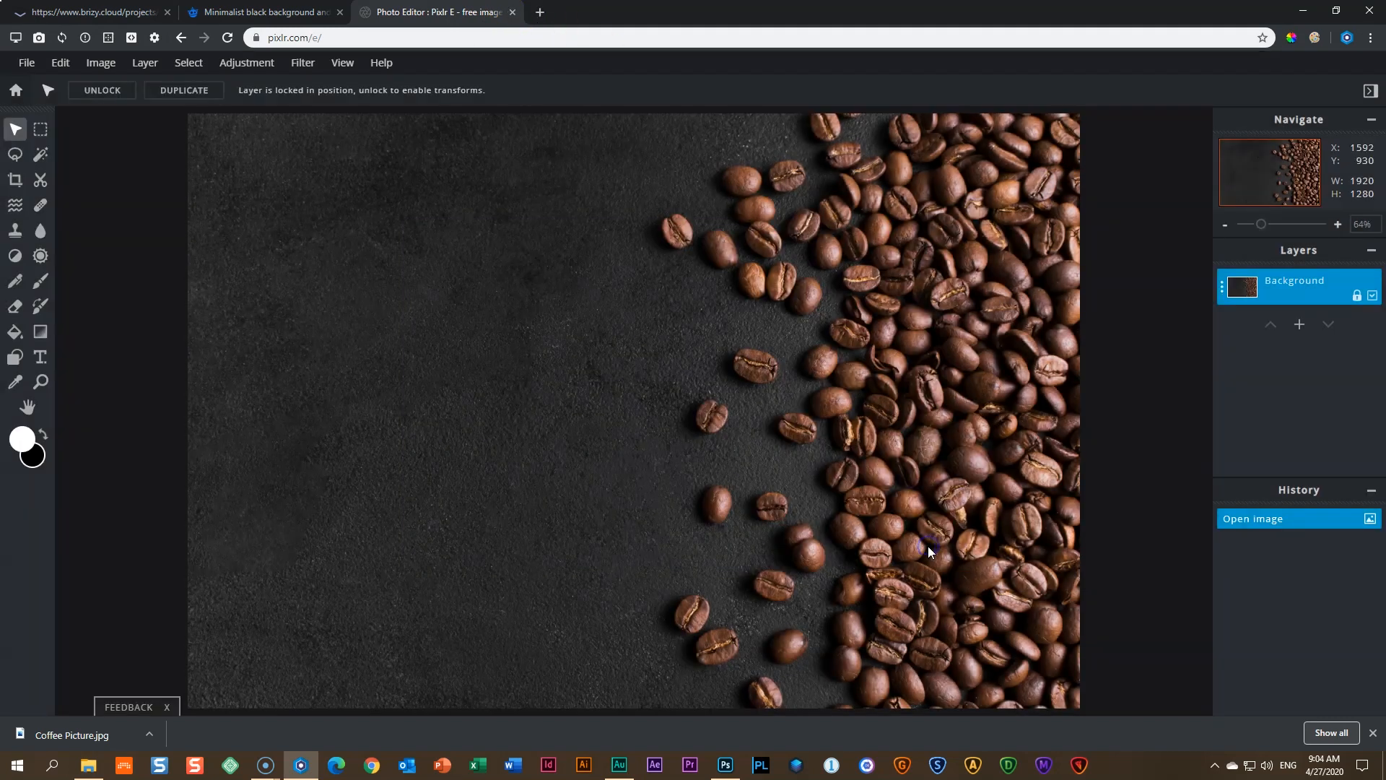
- Close the Pixlr E tab and the Freepik preview and tab, returning to Brizy
click(514, 17)
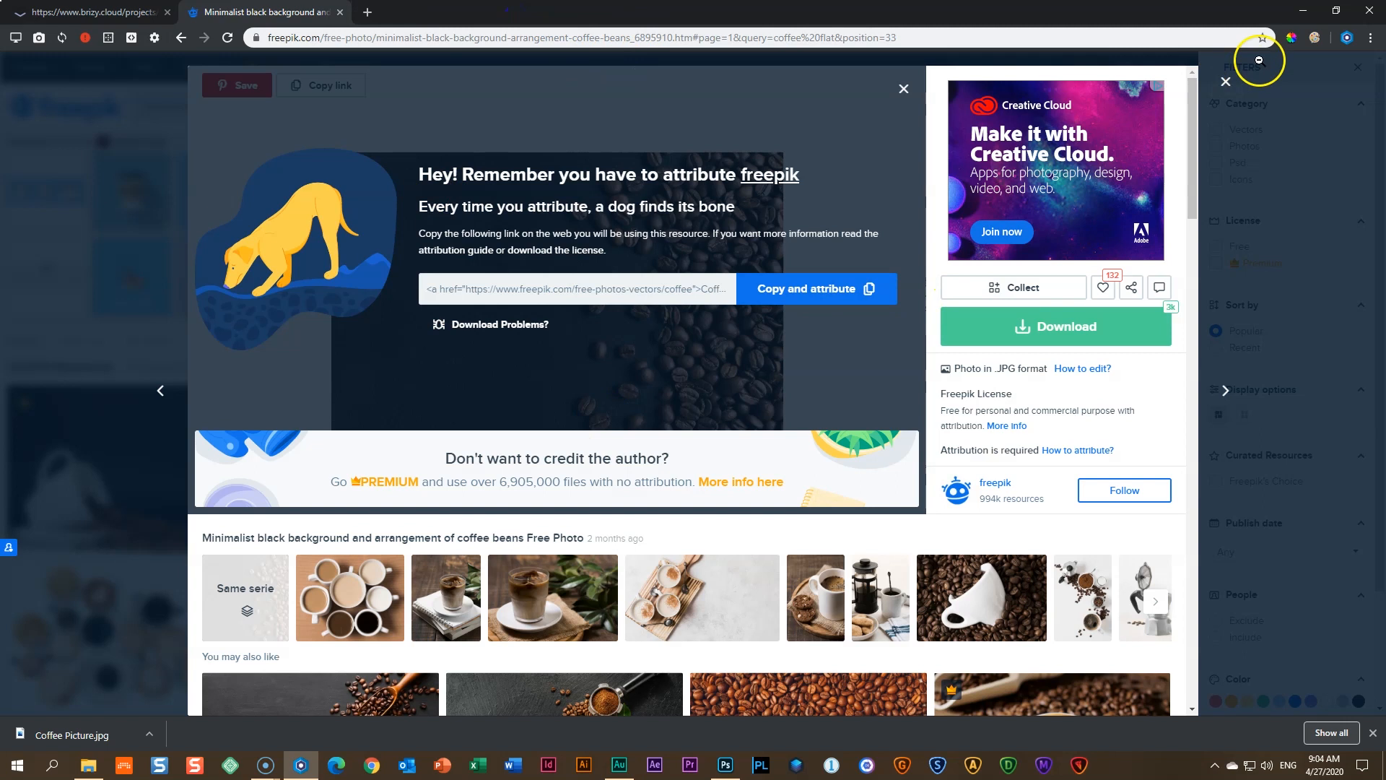
click(1227, 84)
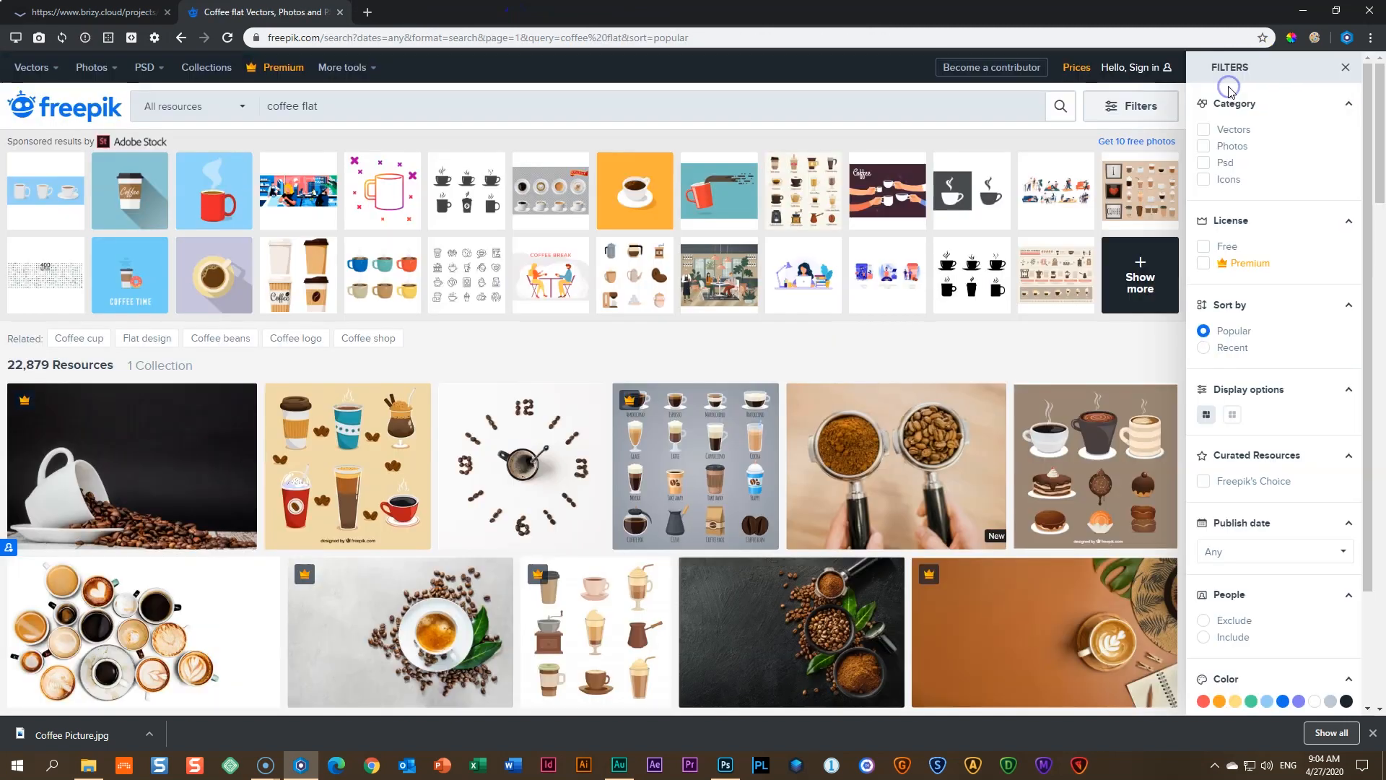
click(340, 13)
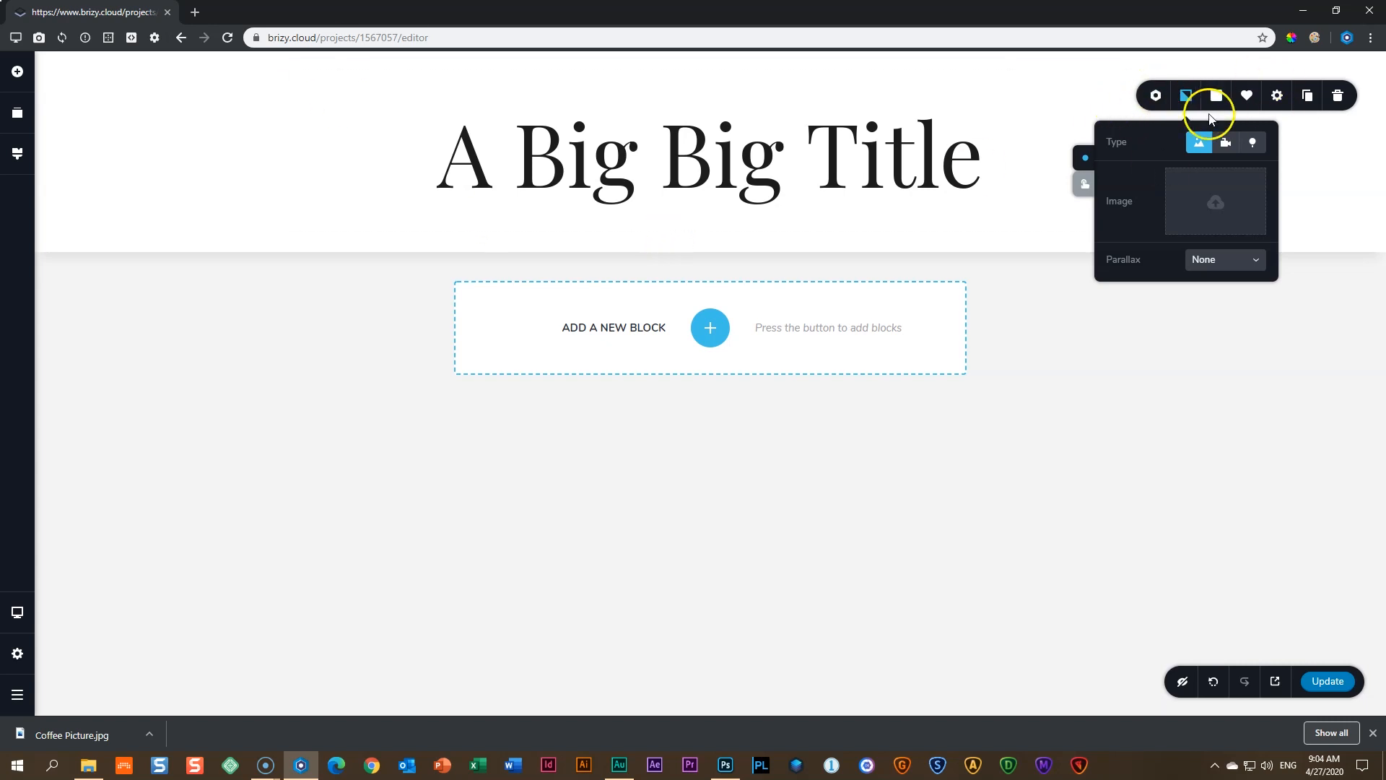
click(1121, 431)
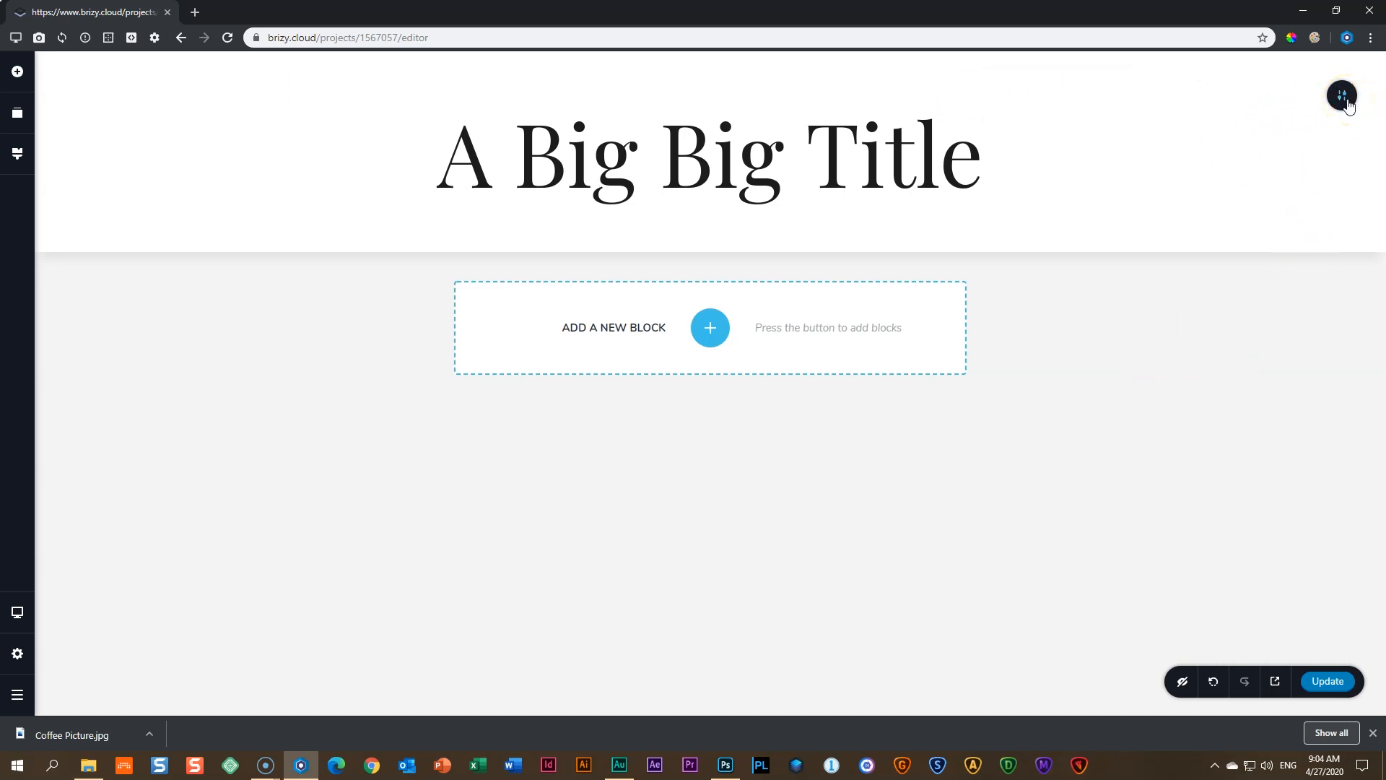
click(1348, 103)
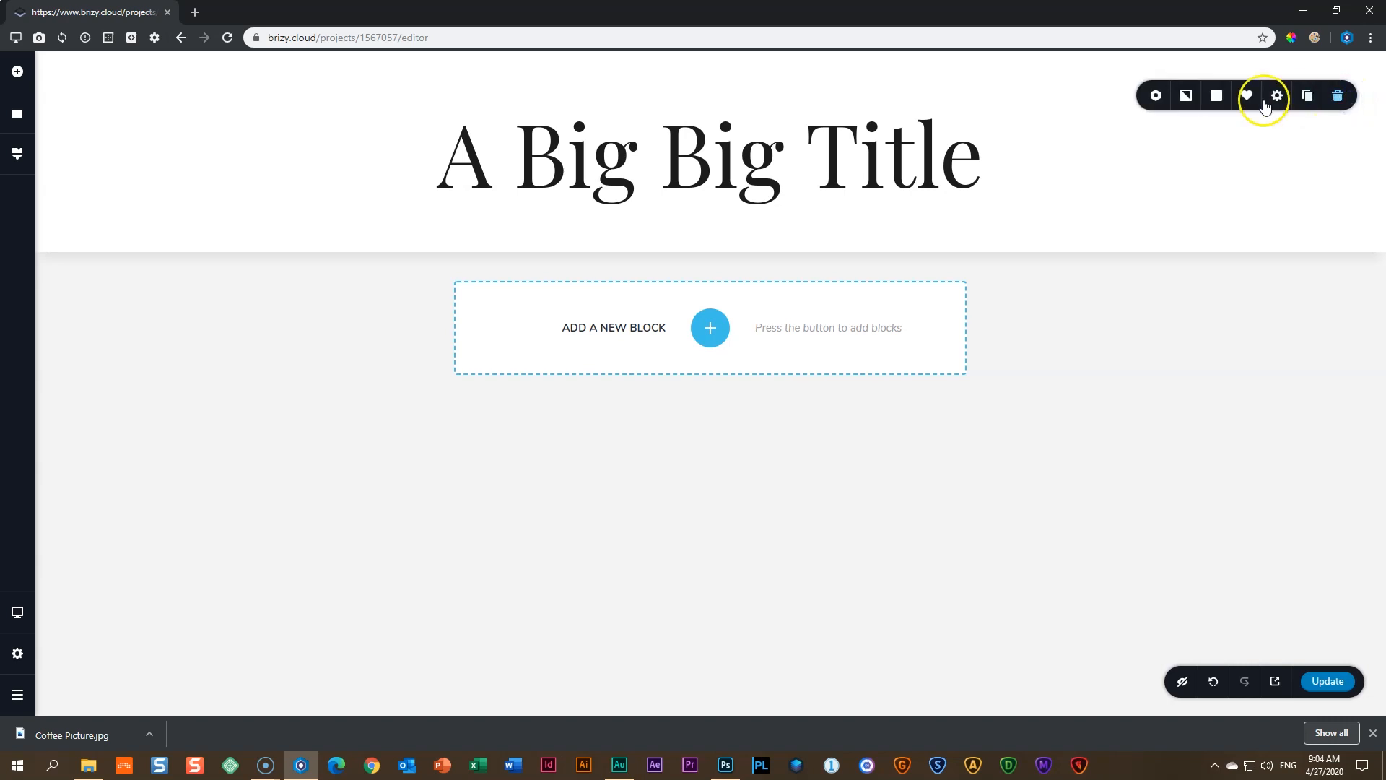
click(1185, 96)
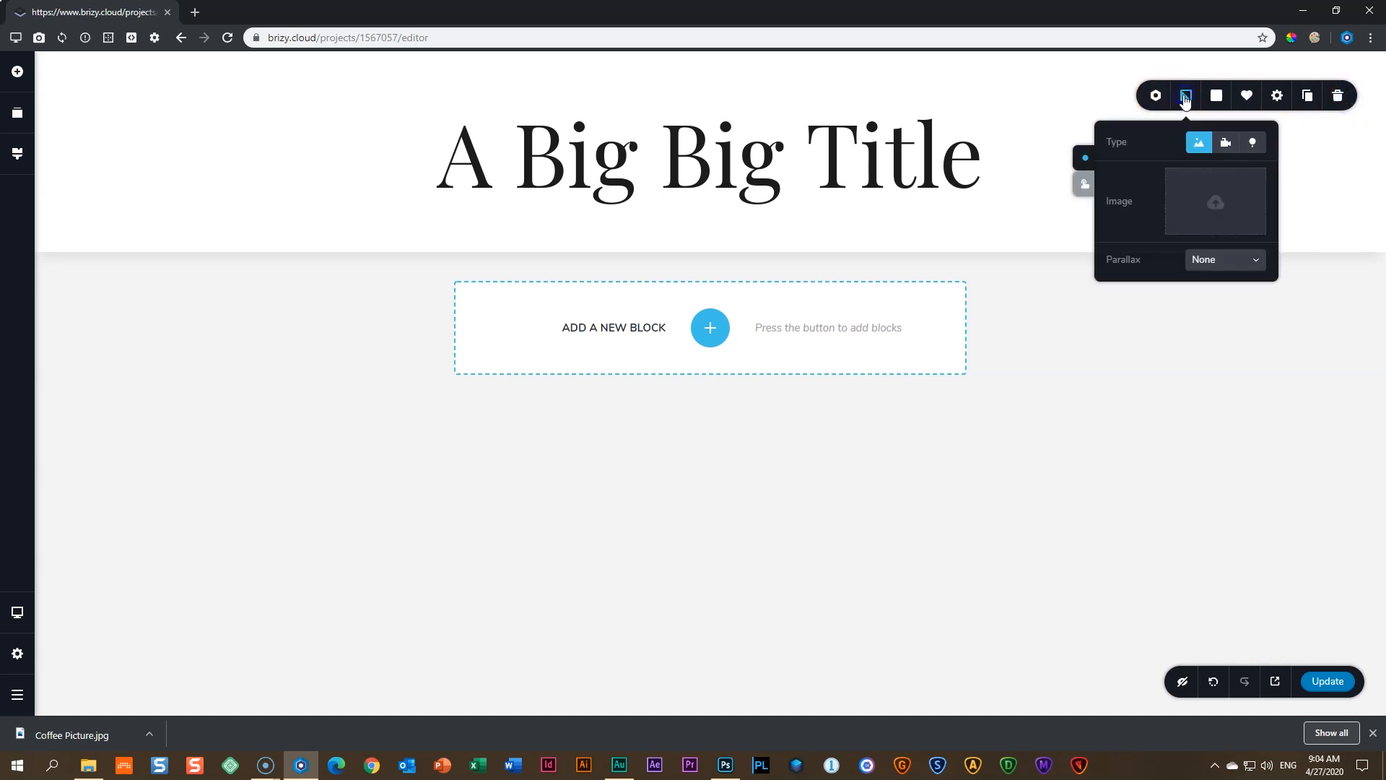
click(1186, 98)
click(1217, 203)
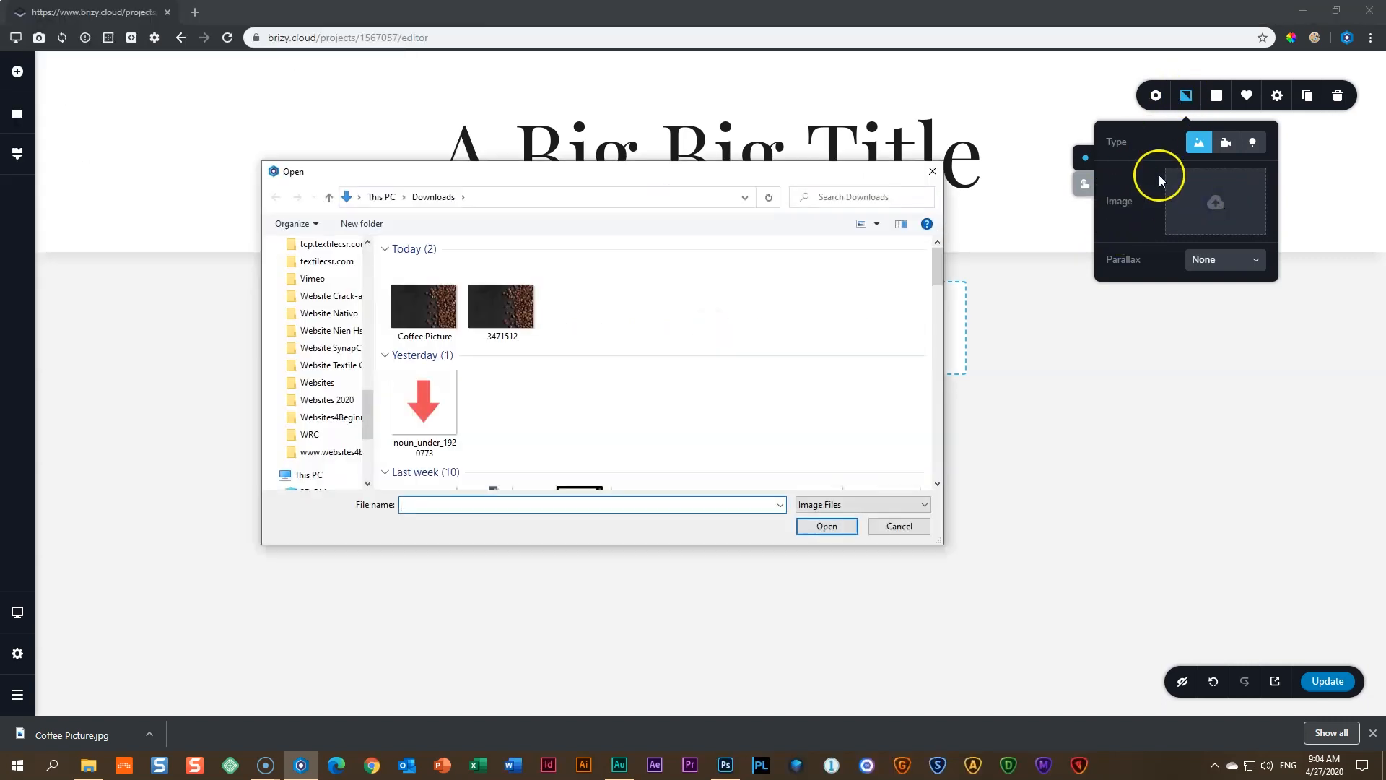
click(422, 317)
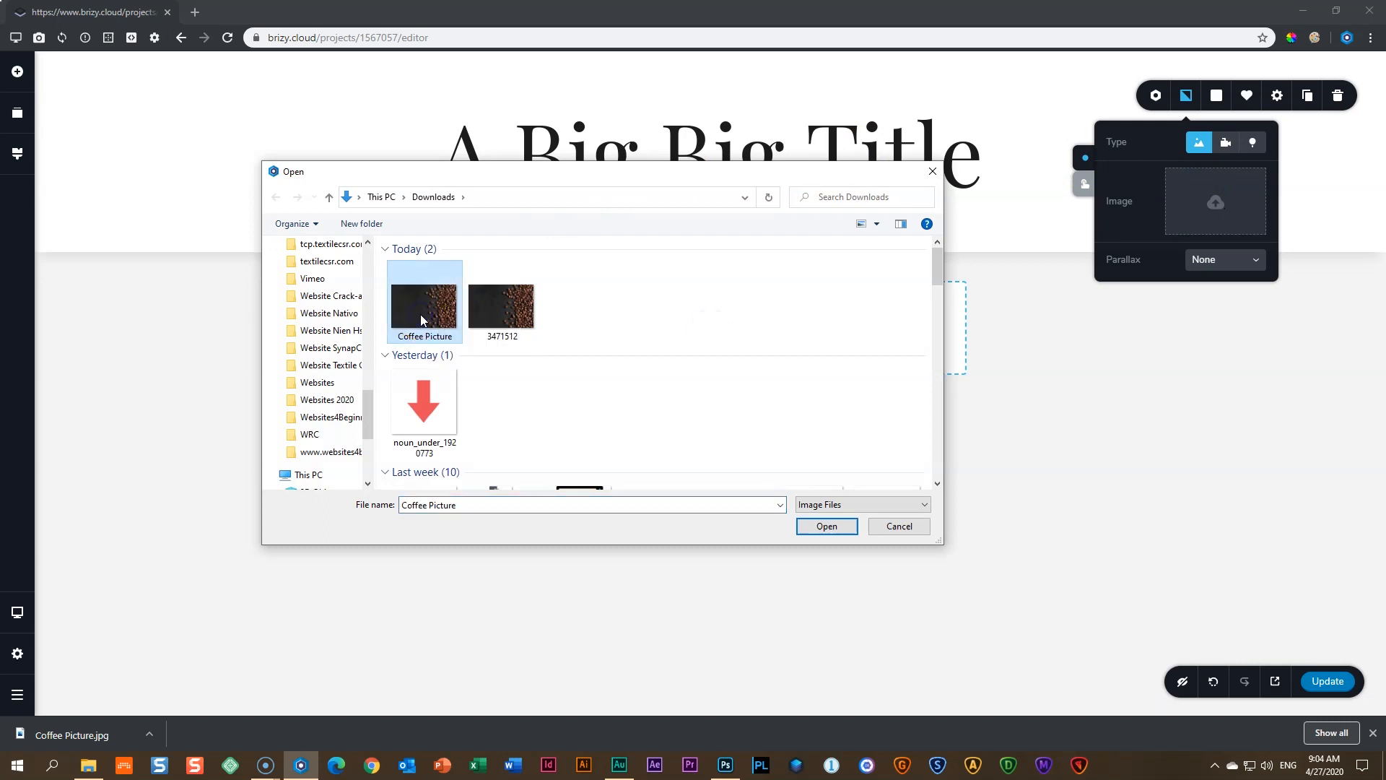
click(827, 526)
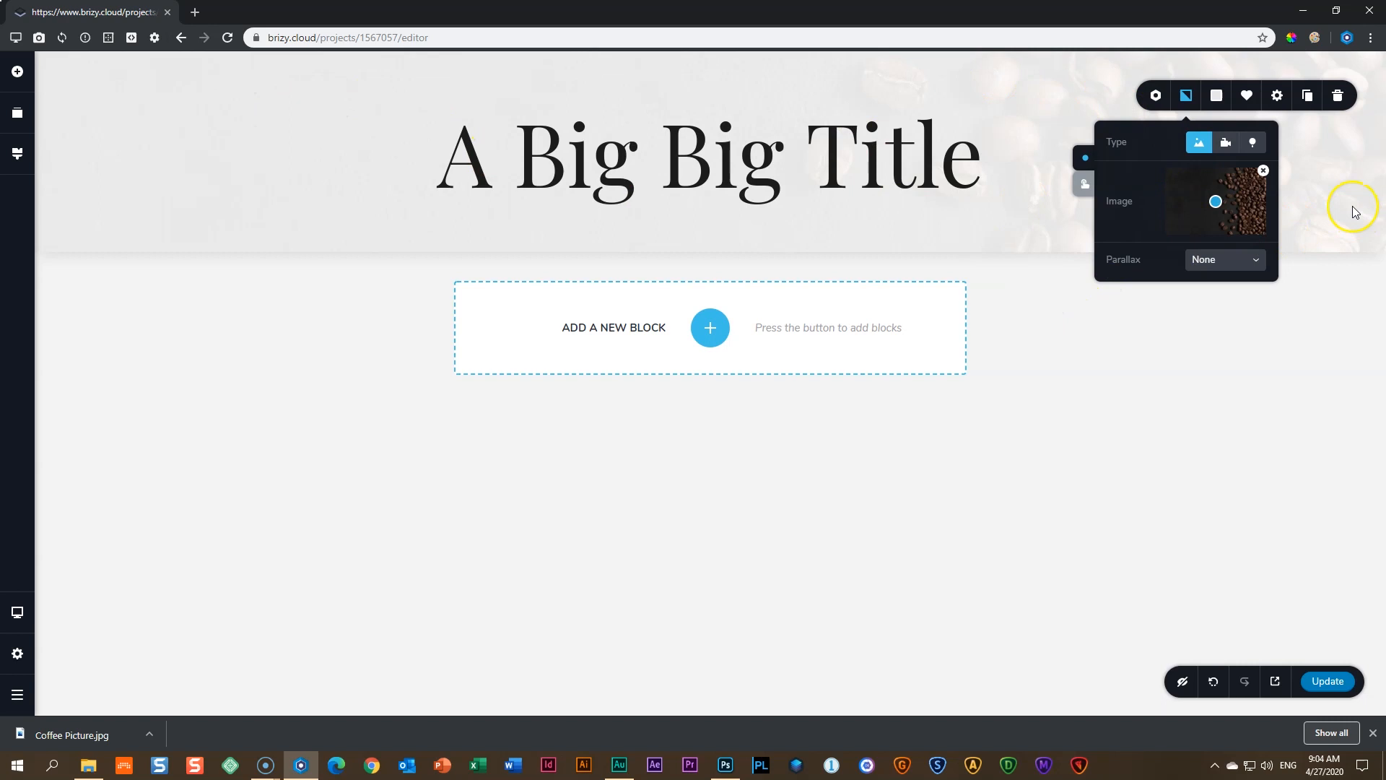
click(1309, 296)
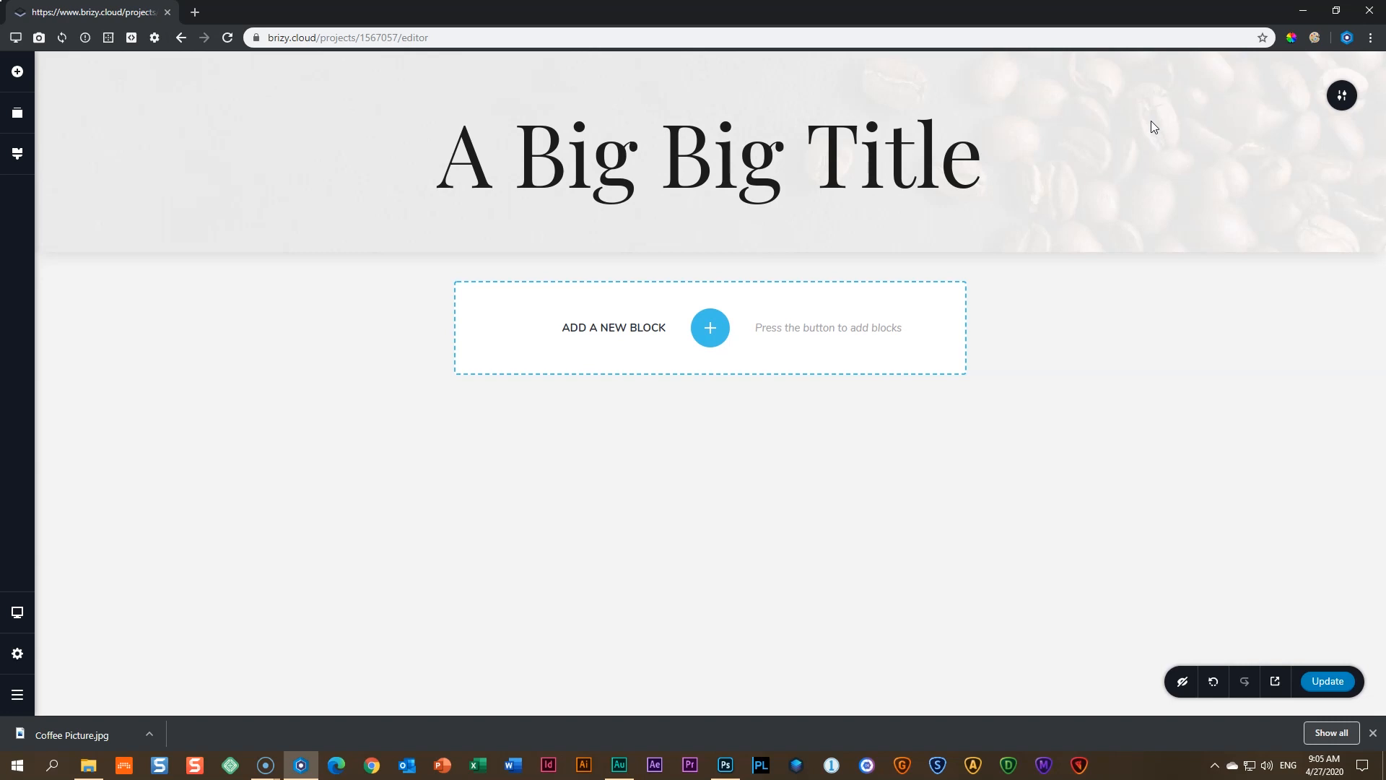
- Try purple, teal, pink and grey hero overlay swatches, settling on white #FFFFFF and adjusting opacity
click(1337, 98)
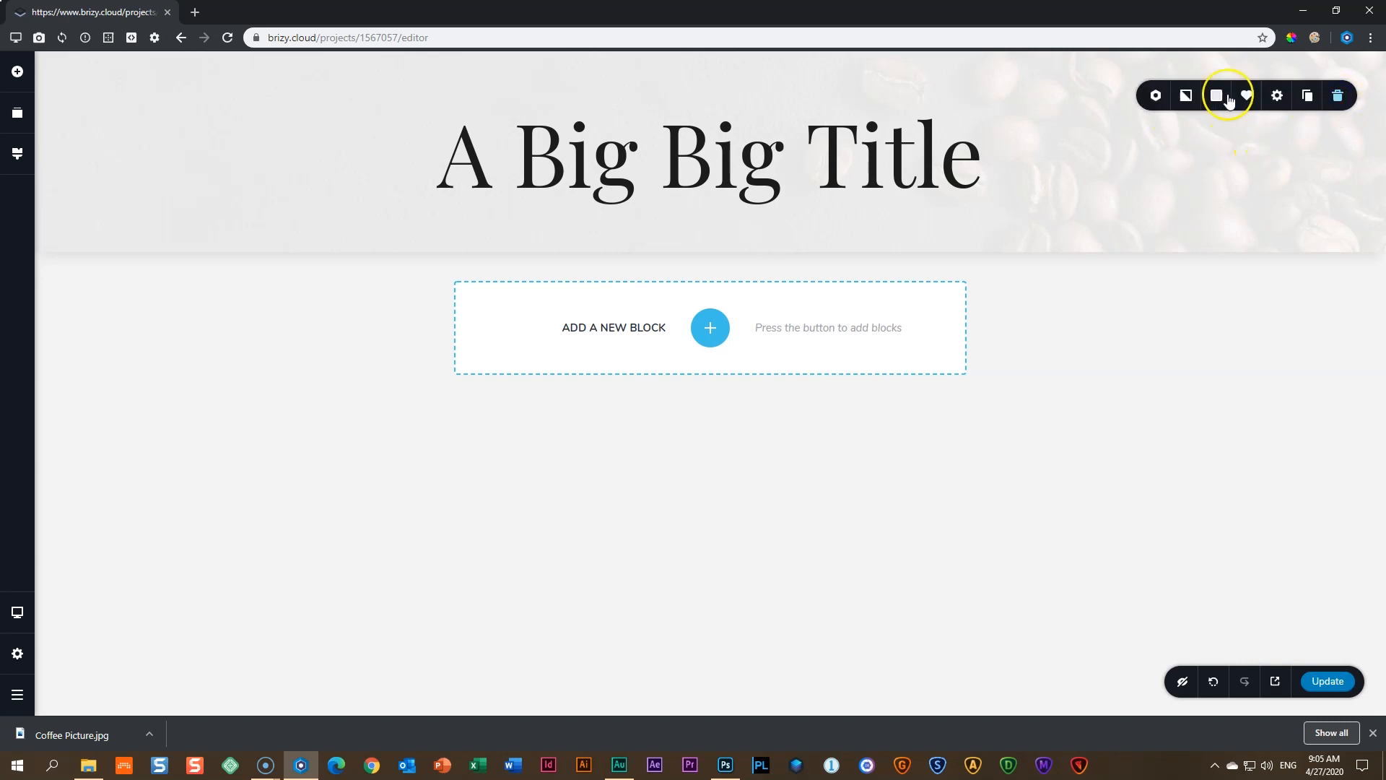
click(1218, 99)
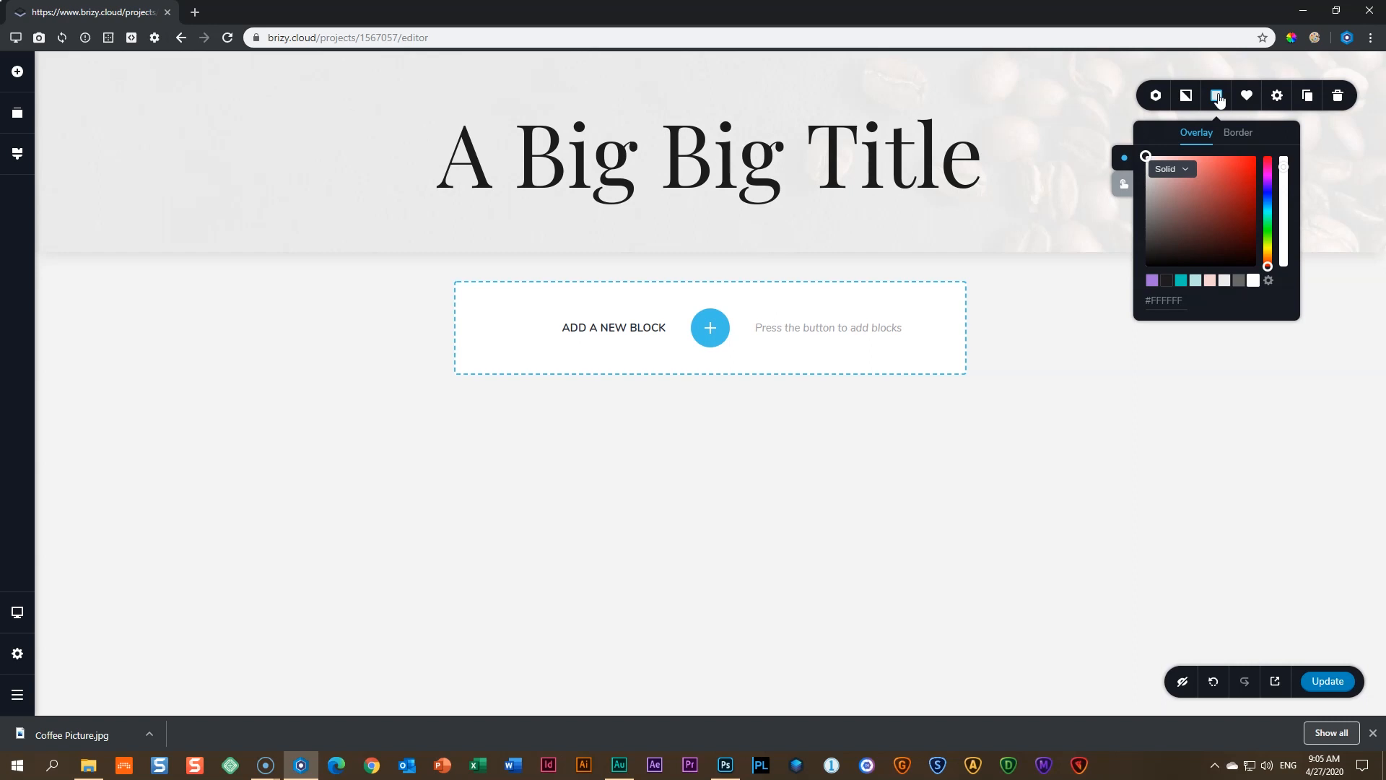
click(1153, 281)
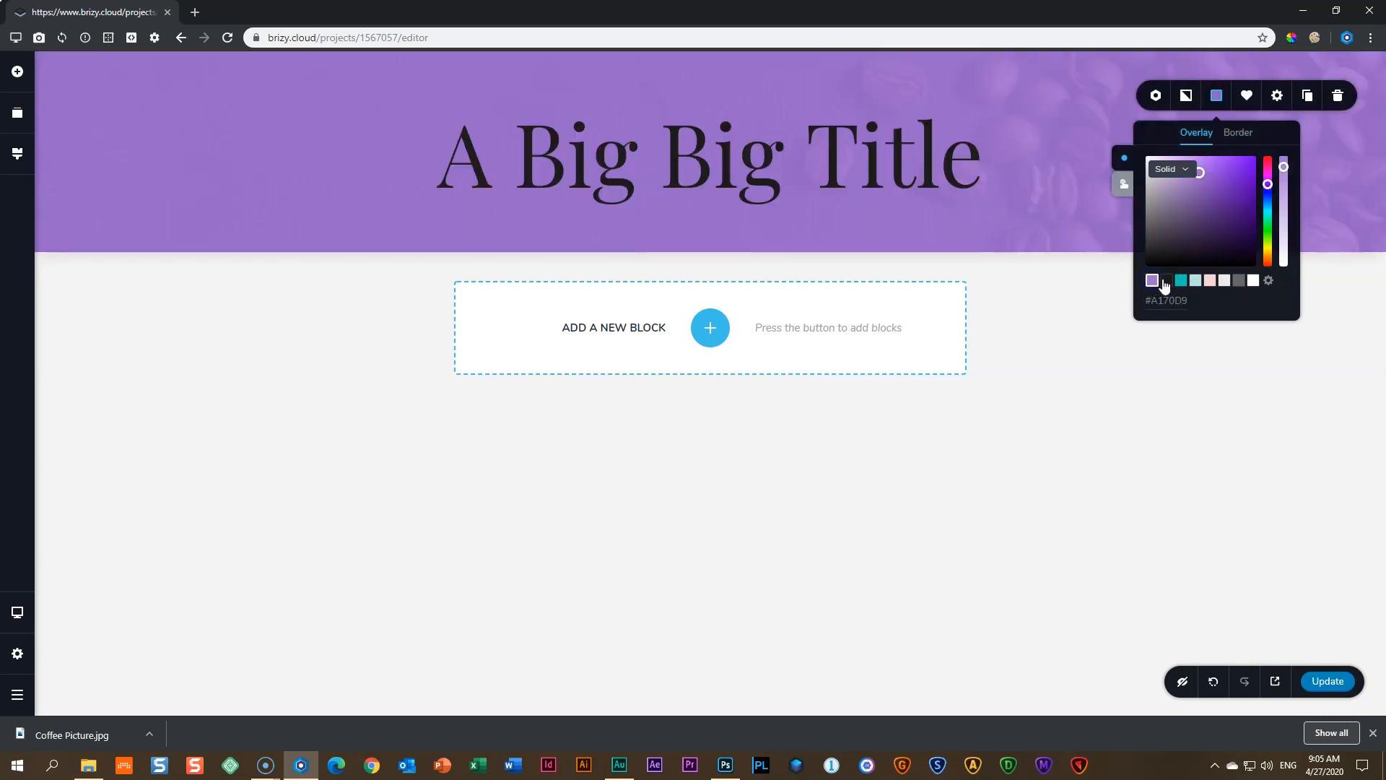
click(1166, 282)
click(1186, 282)
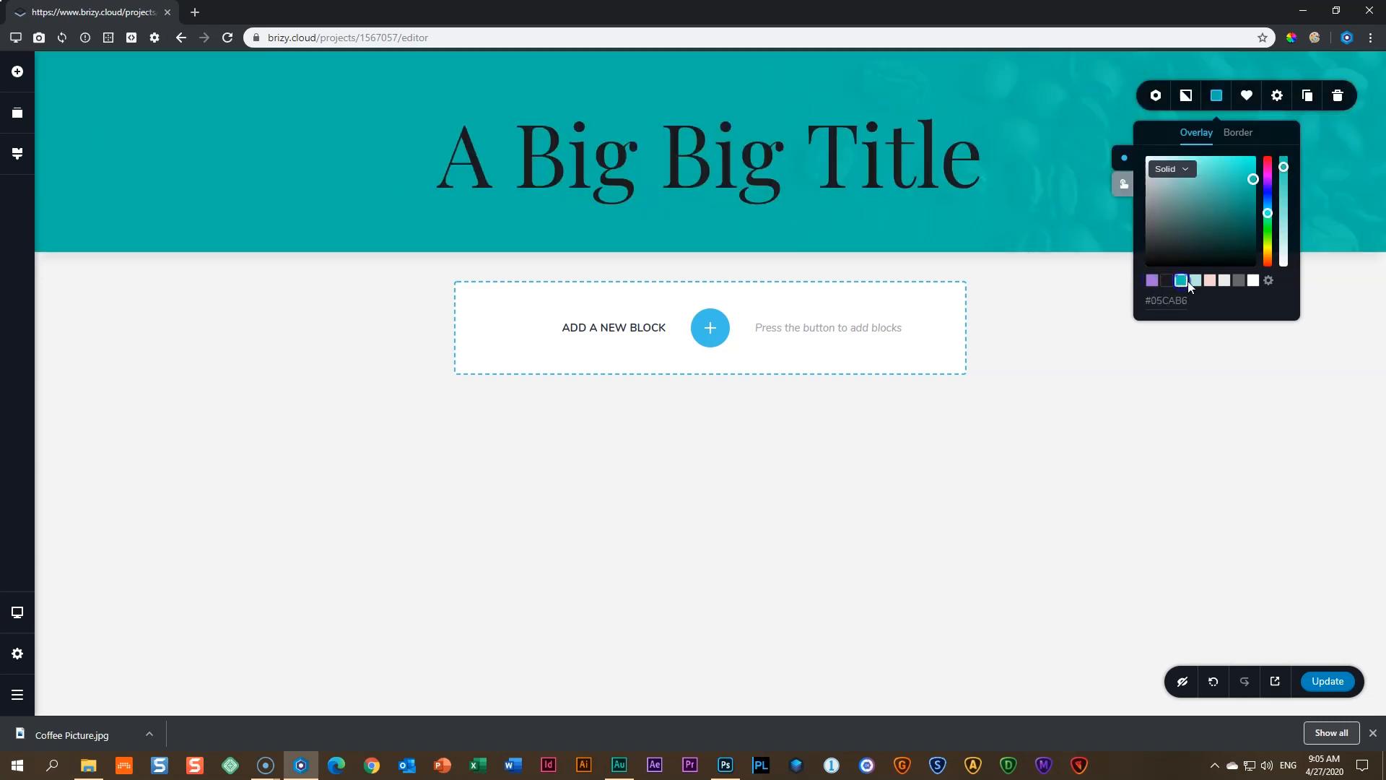
click(1196, 281)
click(1210, 281)
click(1224, 281)
click(1240, 281)
click(1254, 282)
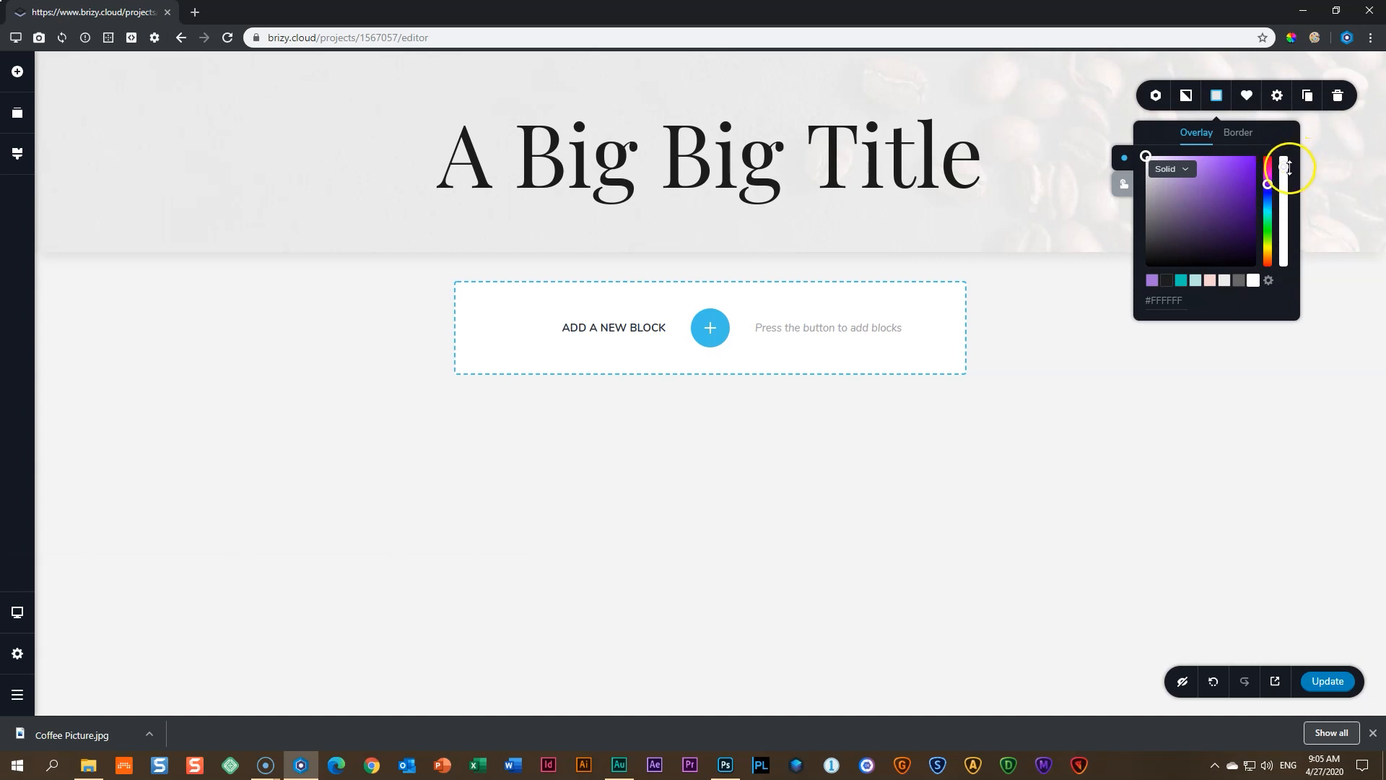
drag(1285, 165, 1290, 152)
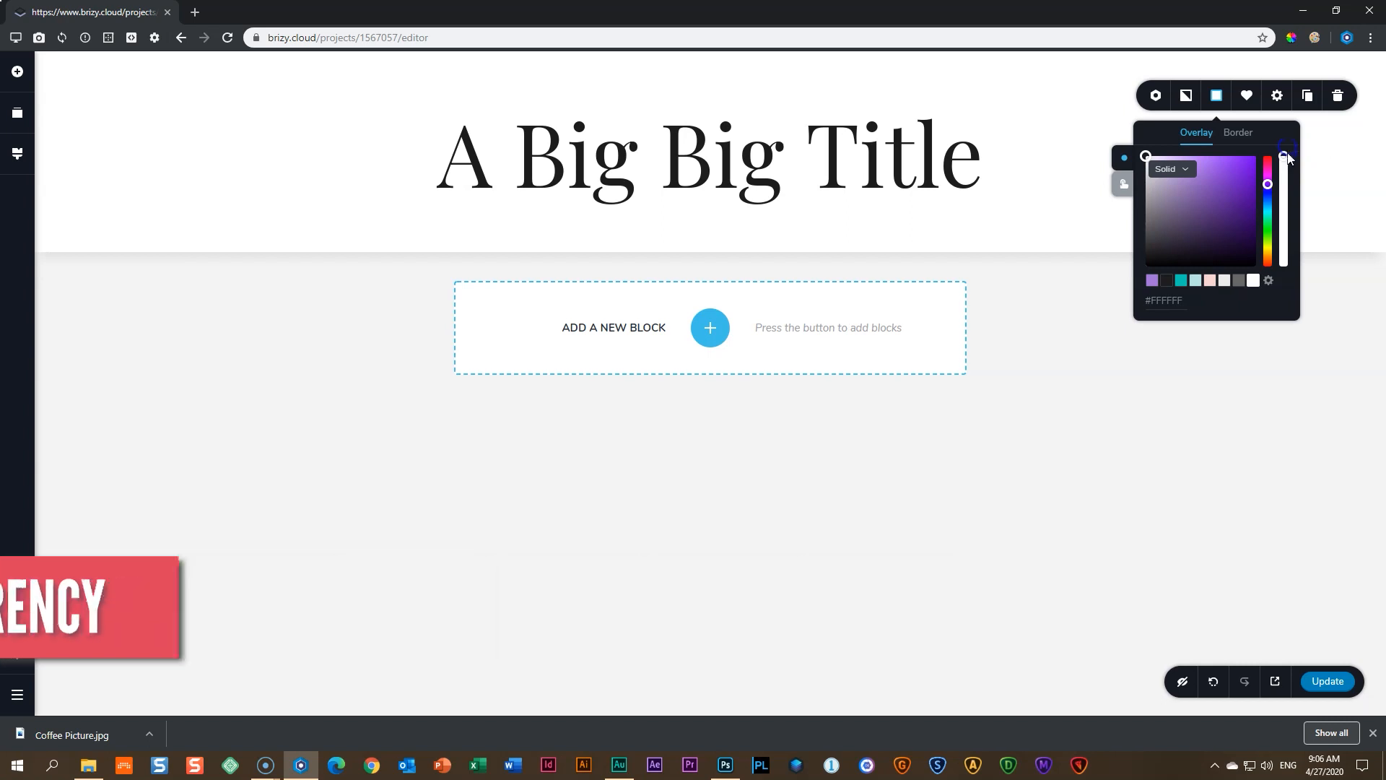
- Try 73% and 26% opacity with pink and teal swatches, then drag overlay opacity to 0%
drag(1290, 151, 1288, 289)
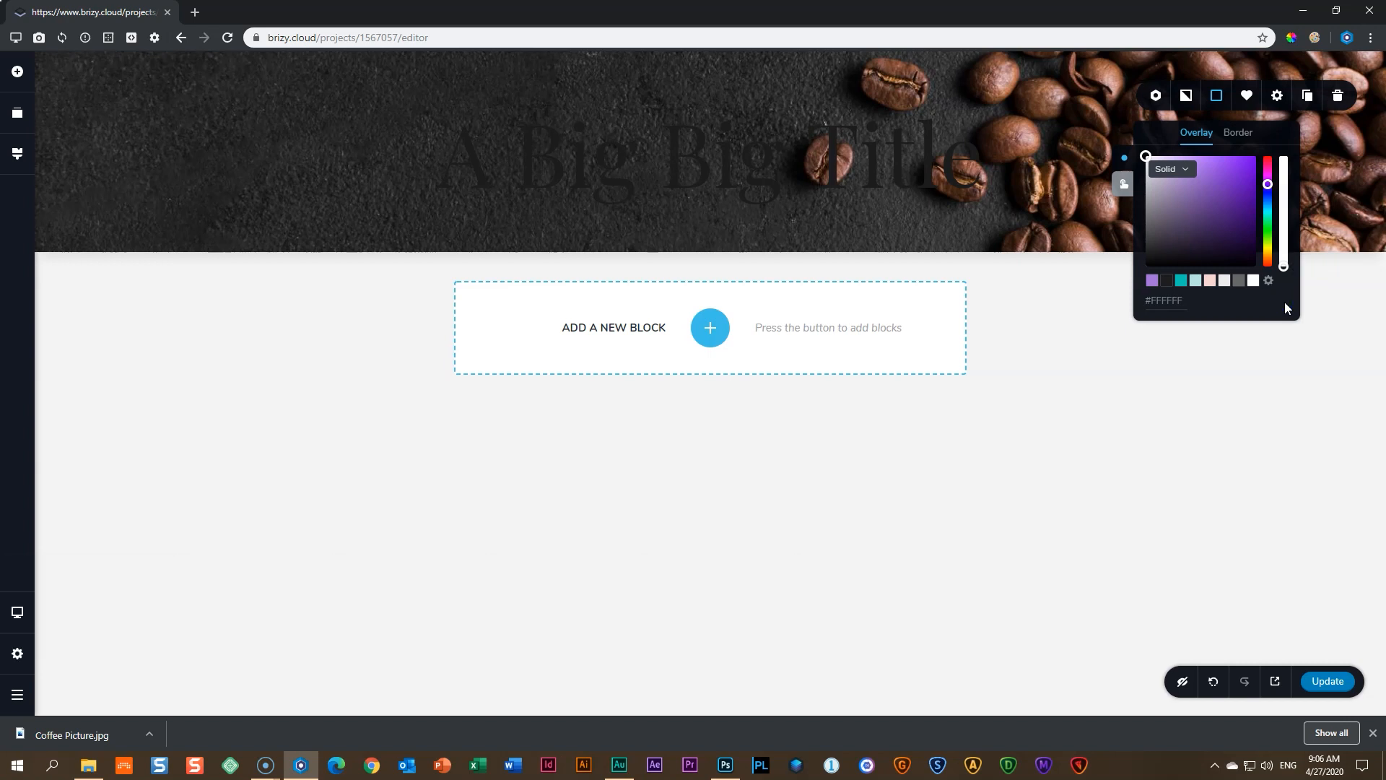
click(1285, 268)
mouse_move(1286, 269)
mouse_down()
mouse_move(1285, 224)
mouse_move(1285, 251)
mouse_up()
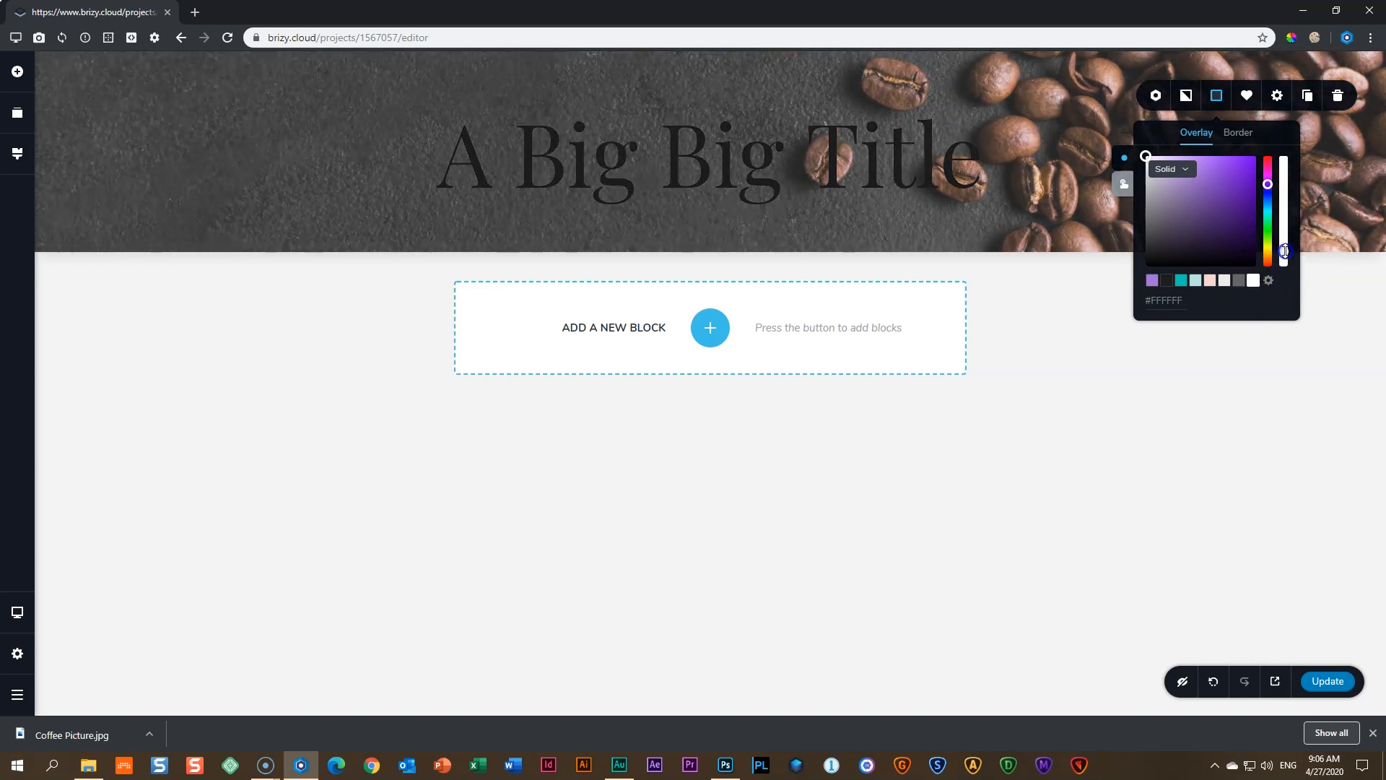
click(1210, 280)
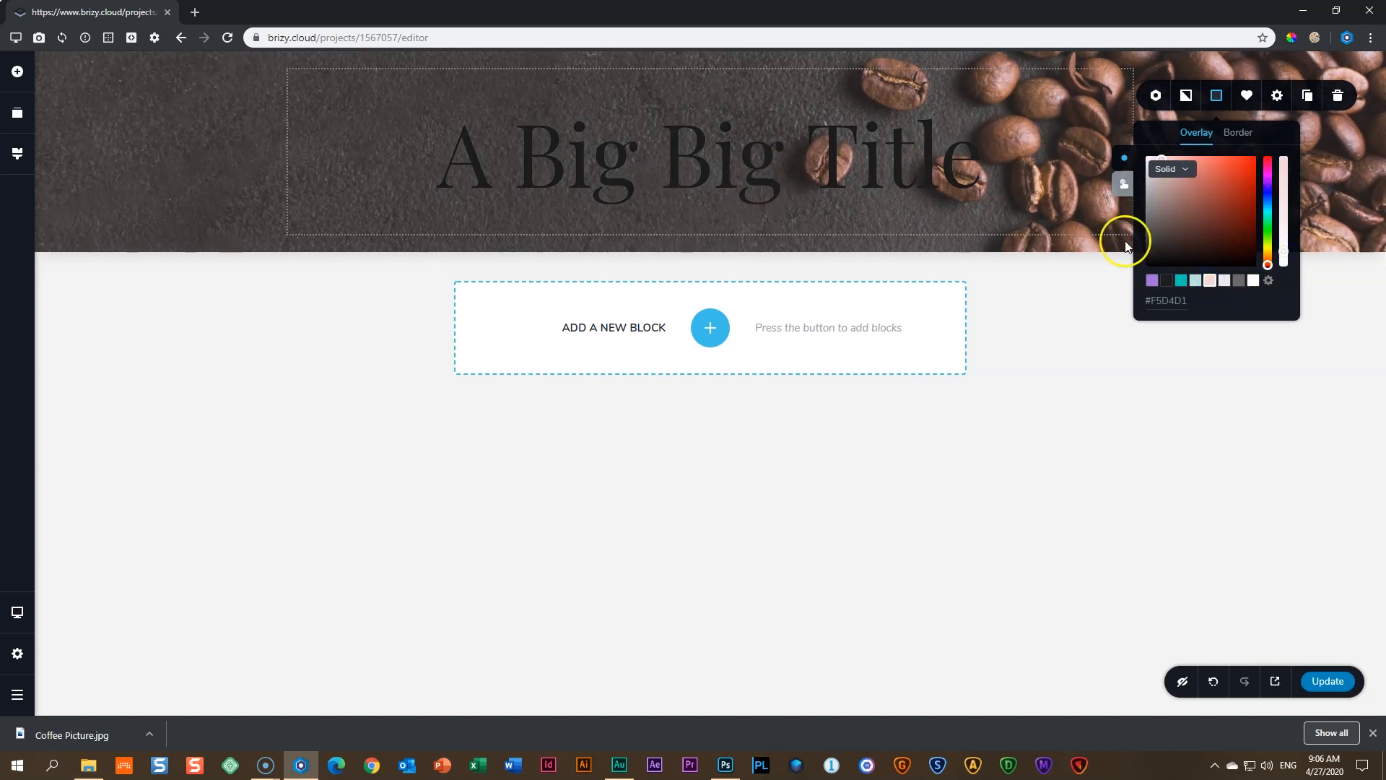
click(1182, 286)
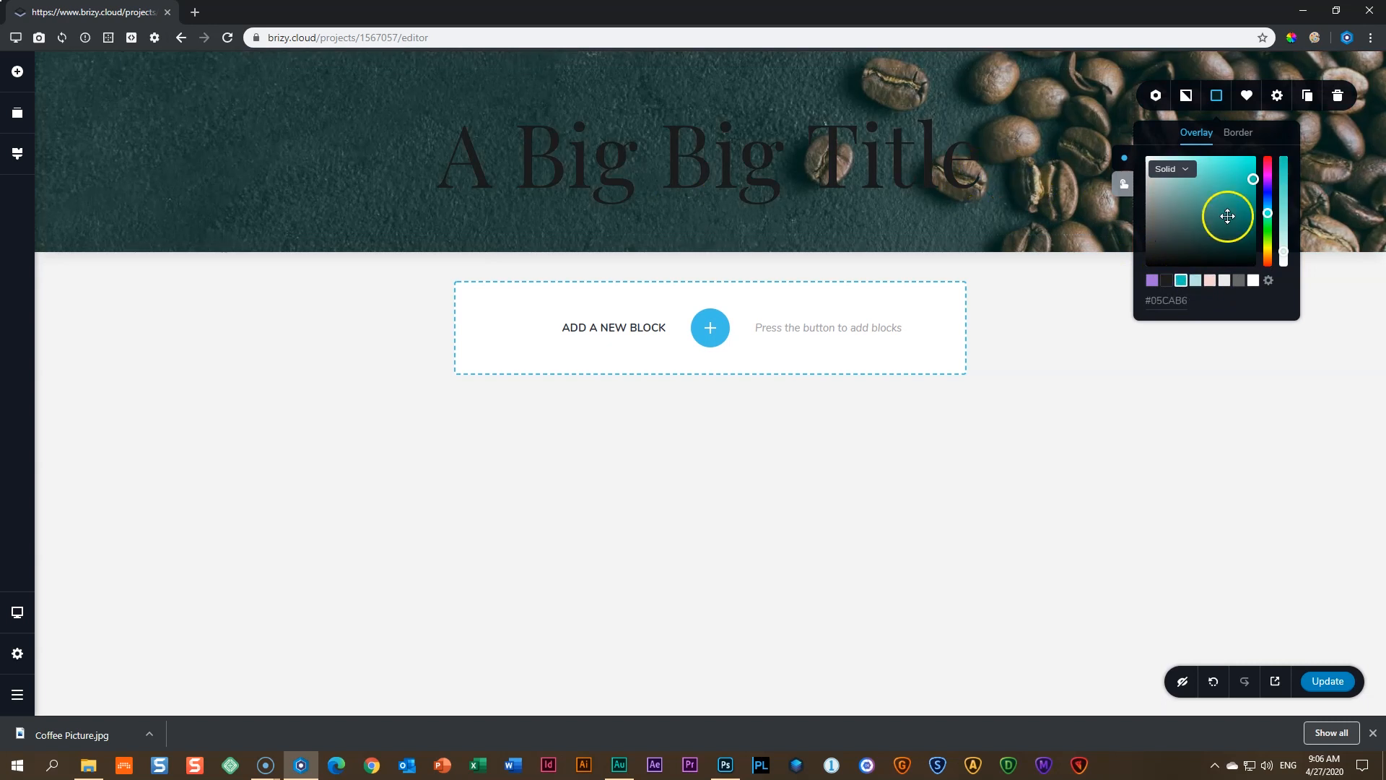
mouse_move(1290, 252)
mouse_down()
mouse_move(1288, 178)
mouse_move(1285, 258)
mouse_up()
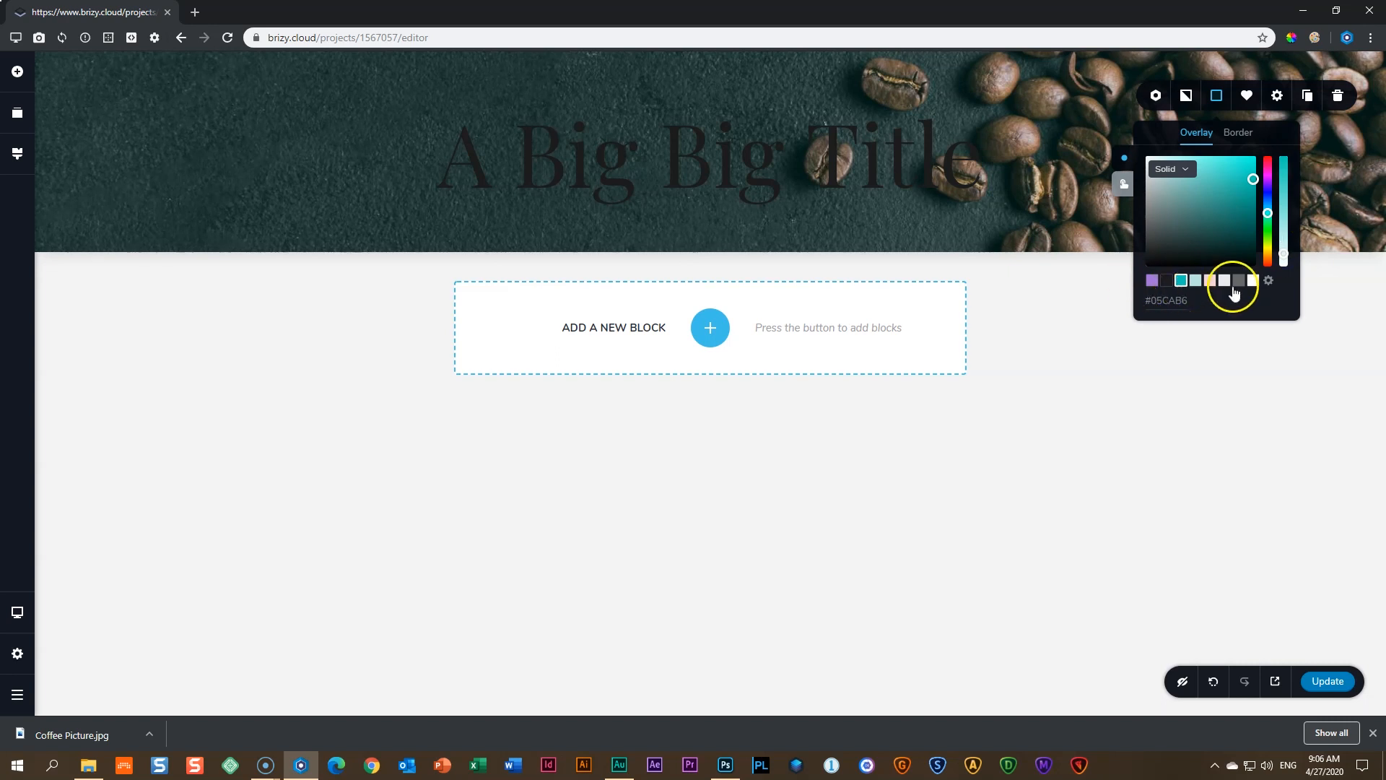
drag(1284, 255, 1280, 336)
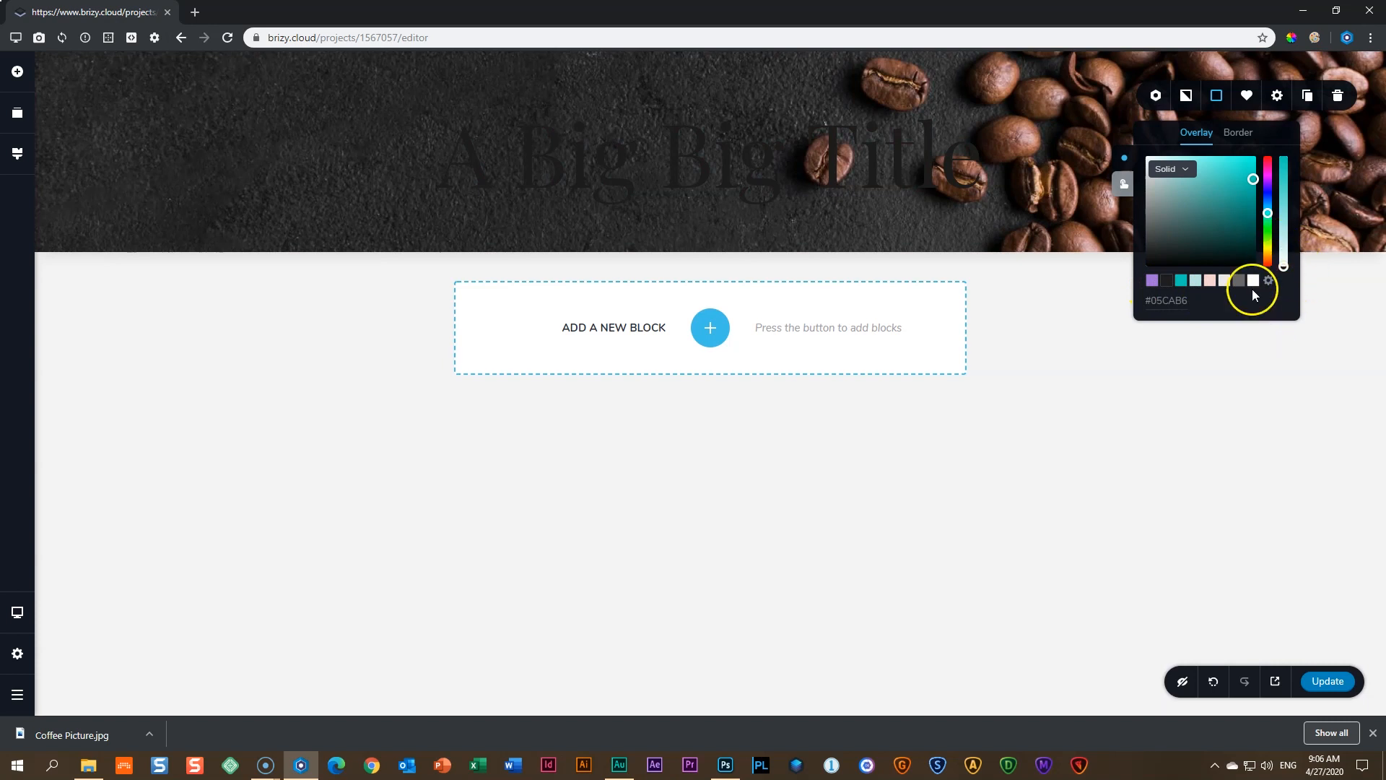
click(1344, 294)
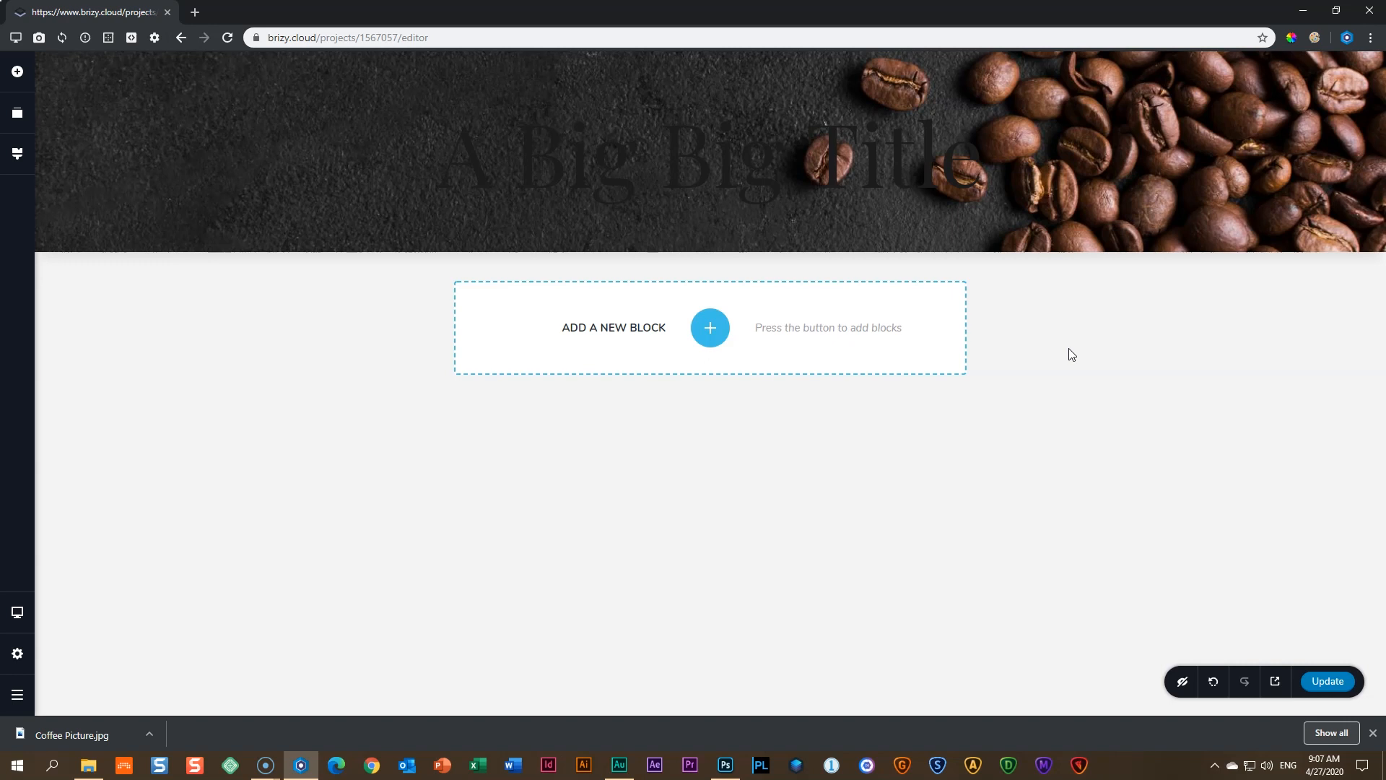
- Make the hero title 'A Big Big Title' text white
click(702, 170)
click(668, 187)
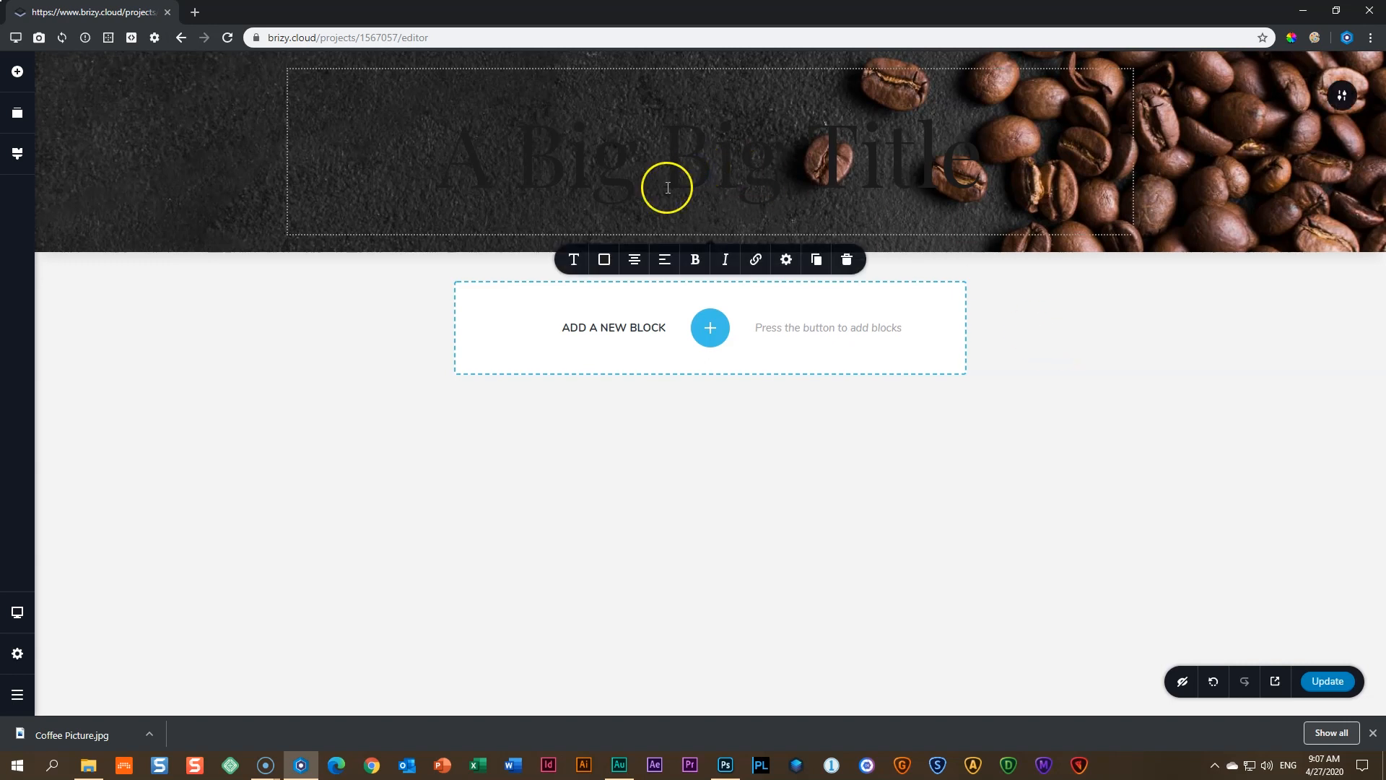
click(605, 261)
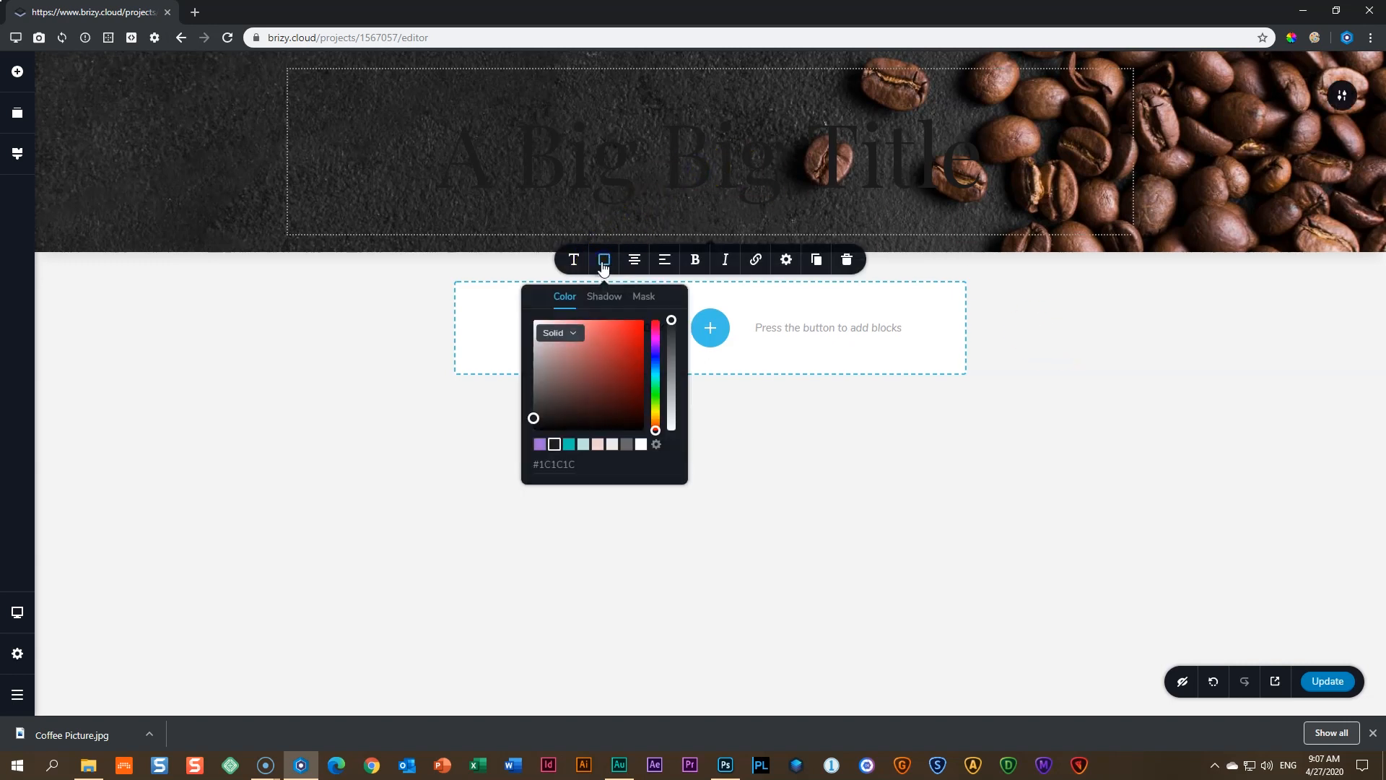
click(641, 444)
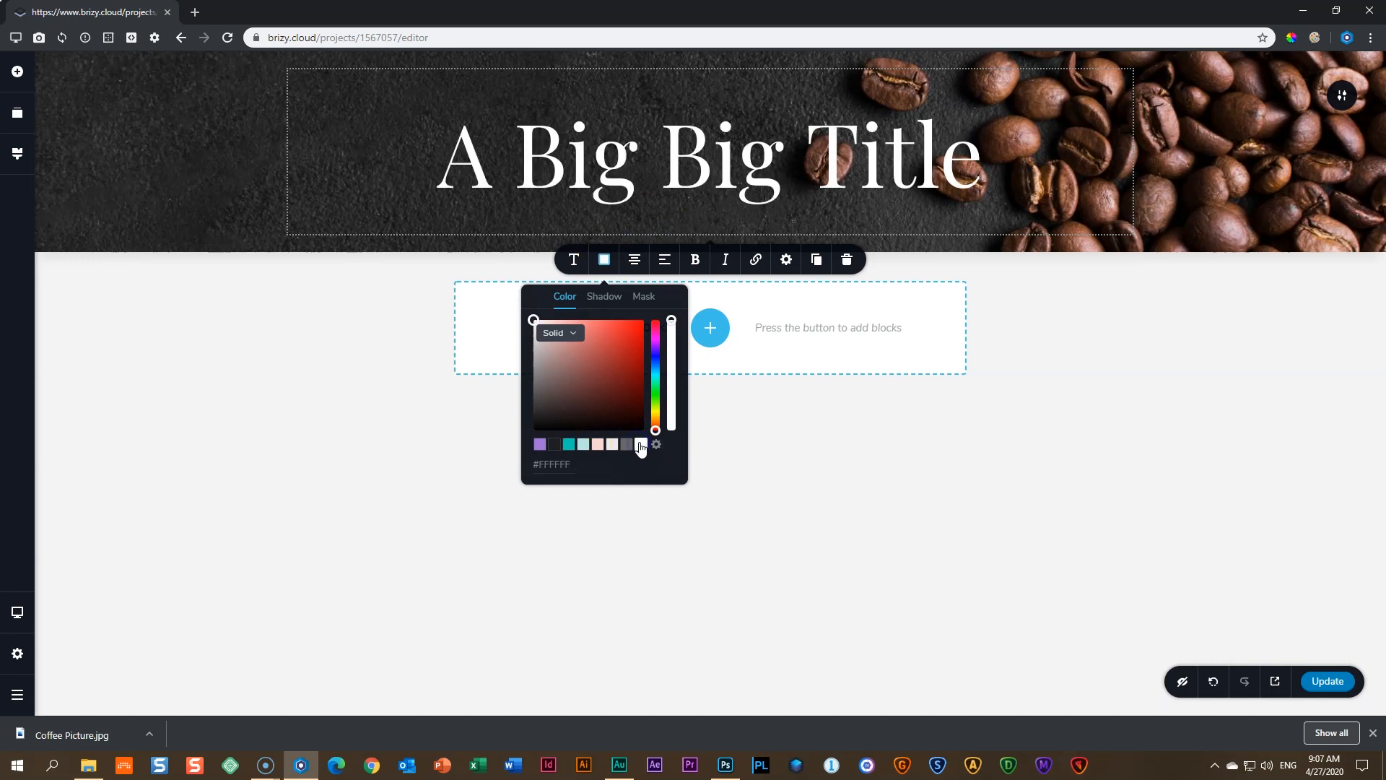
click(1149, 403)
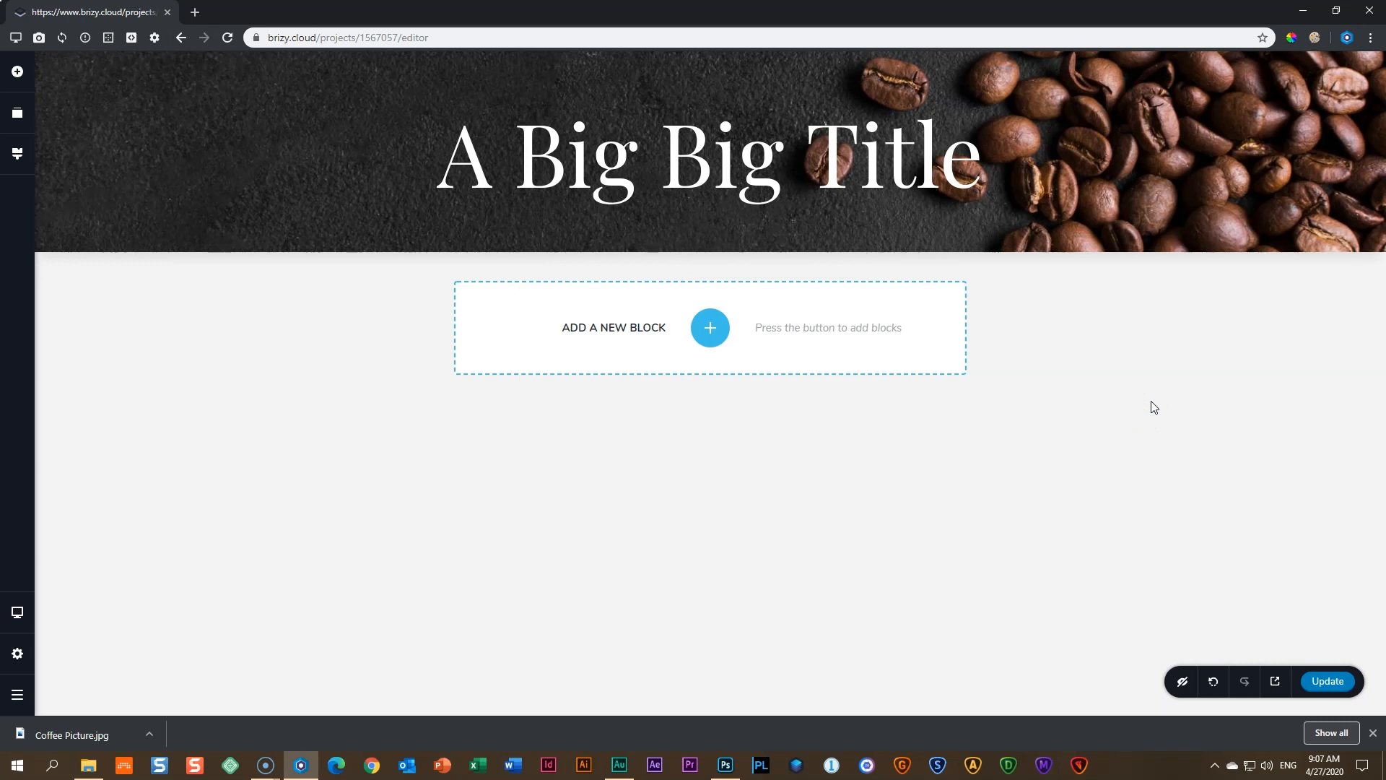
- Publish the page changes and open the live site preview in a new tab
click(1331, 685)
click(1335, 690)
click(1278, 682)
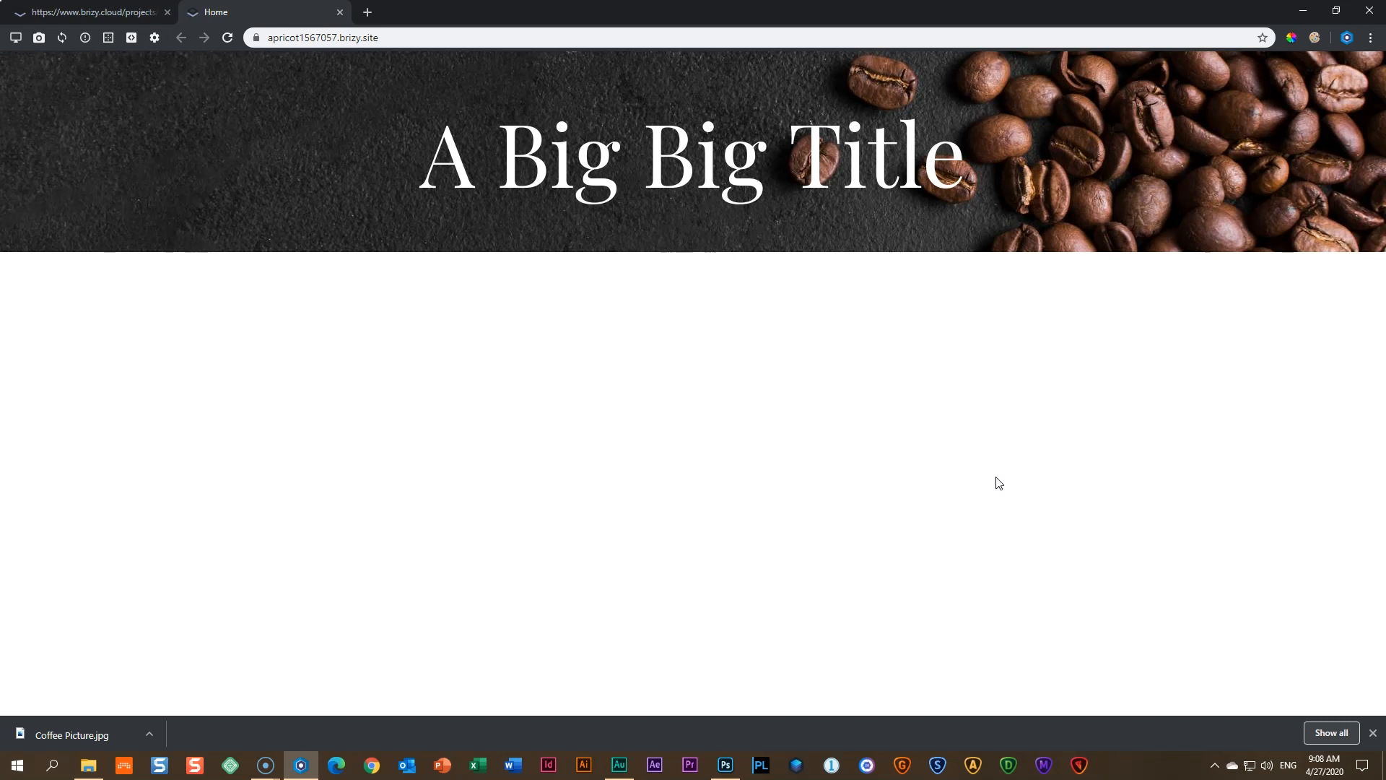
click(1315, 37)
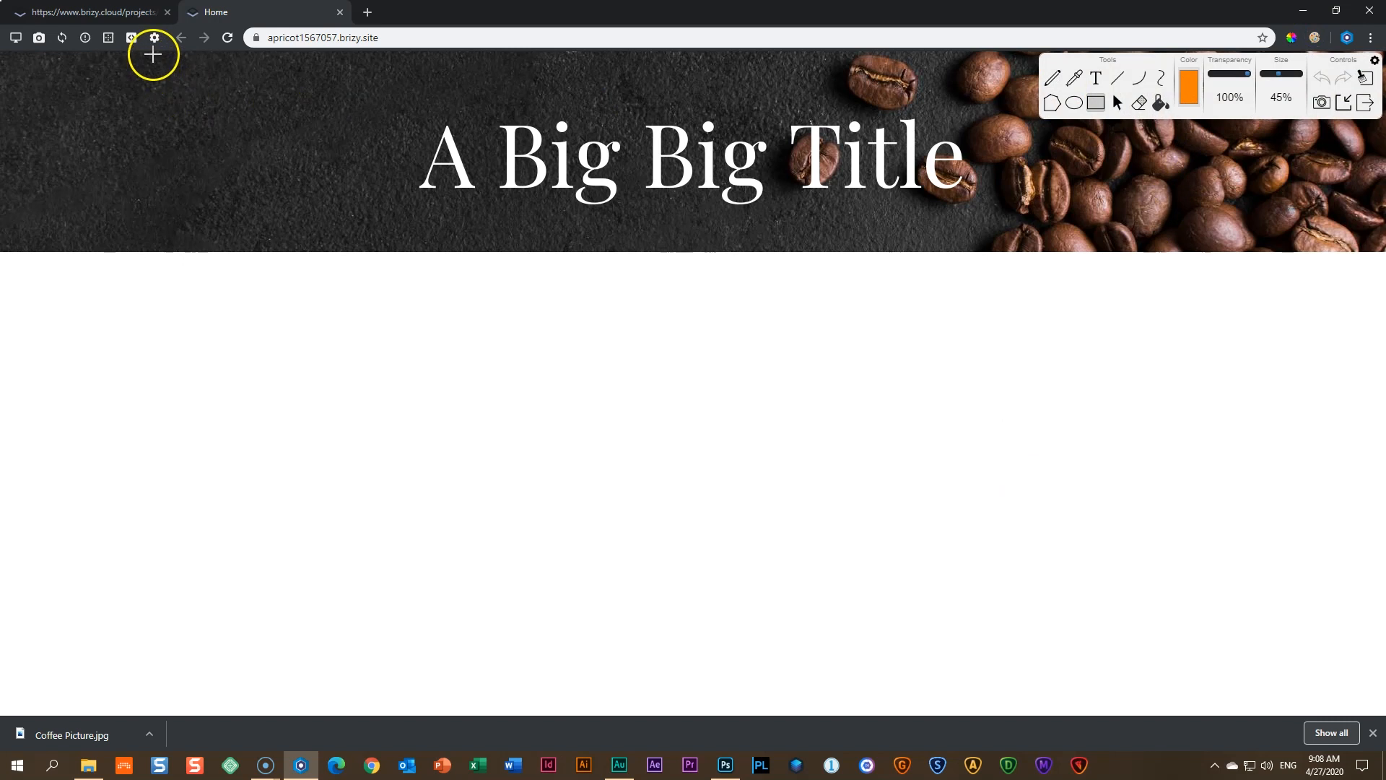
mouse_move(9, 51)
mouse_down()
mouse_move(495, 118)
mouse_move(1380, 109)
mouse_up()
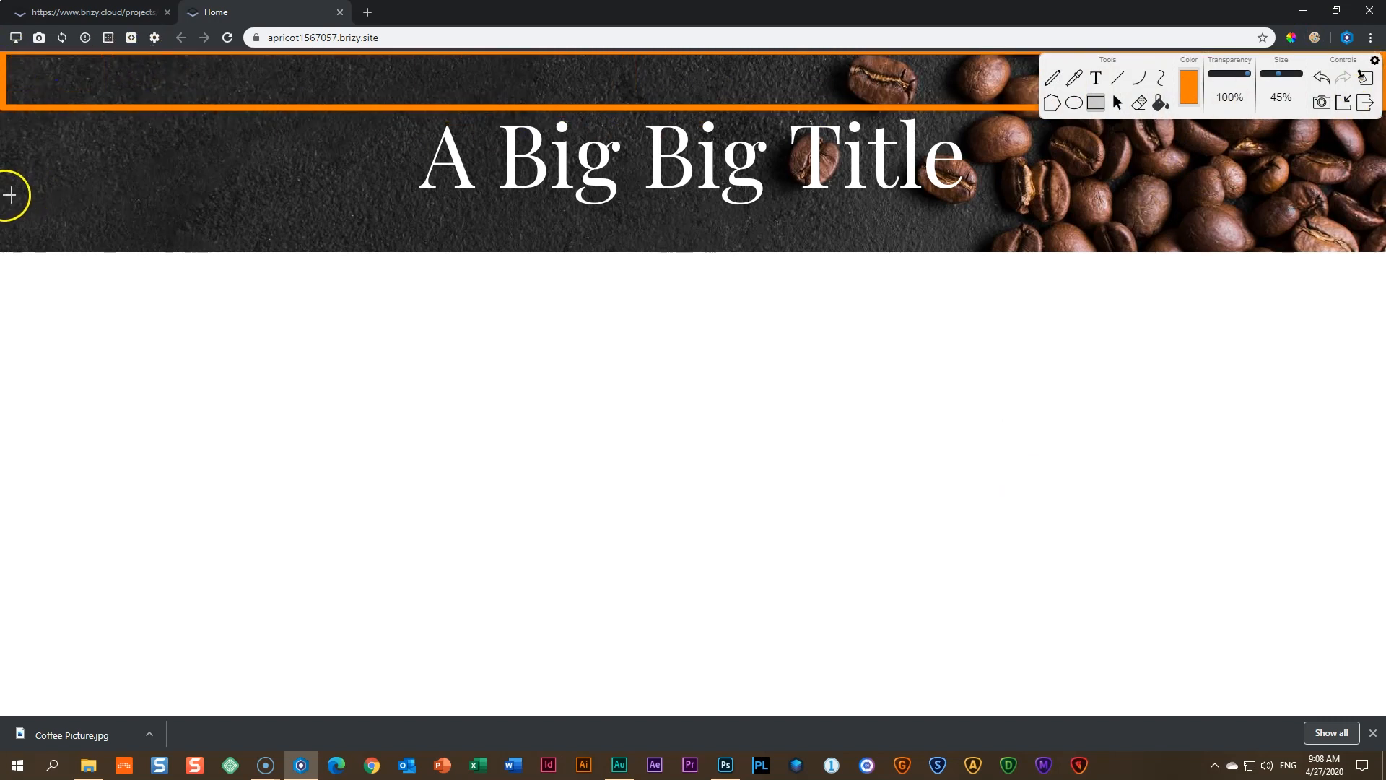
drag(7, 181, 1377, 243)
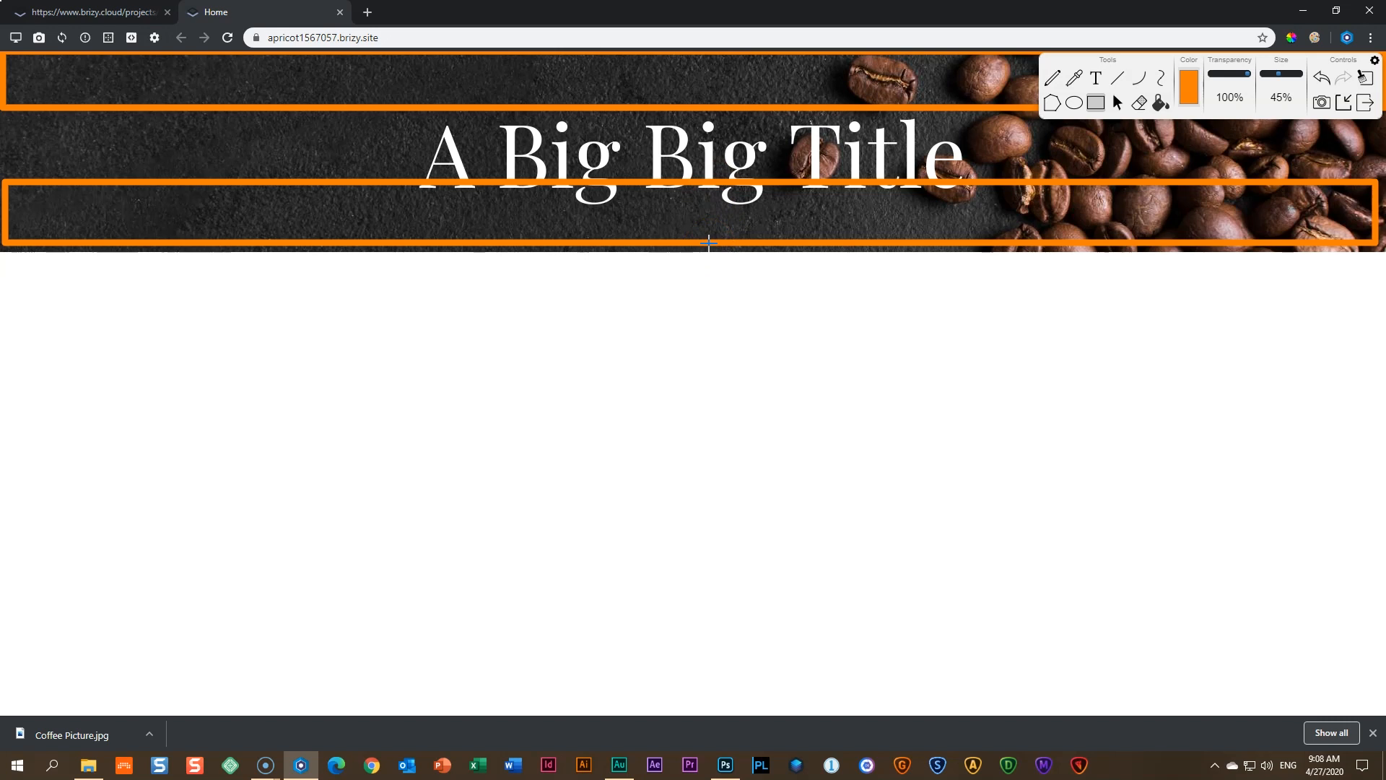
click(1365, 103)
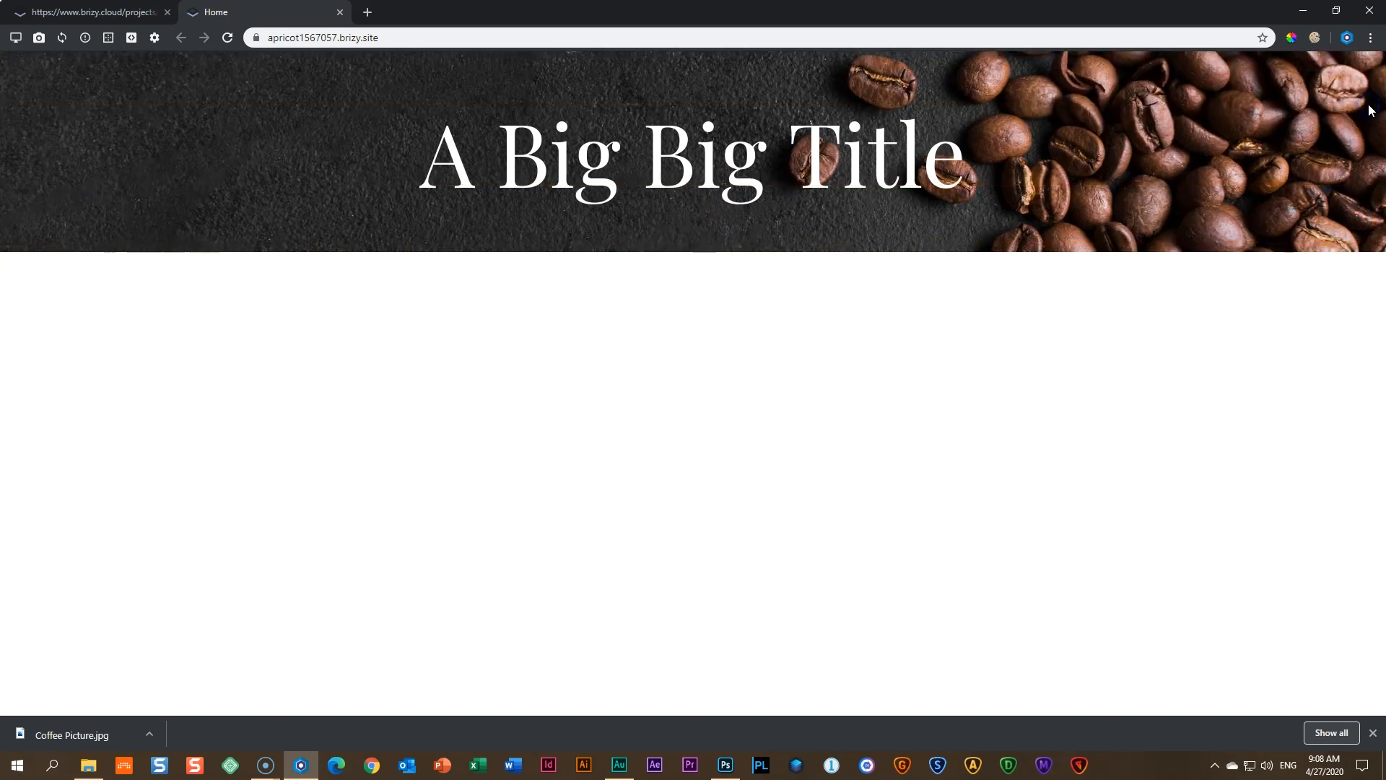
- Drag the hero padding to 148px top and 121px bottom, save with Ctrl+S, and return to the live site
click(99, 15)
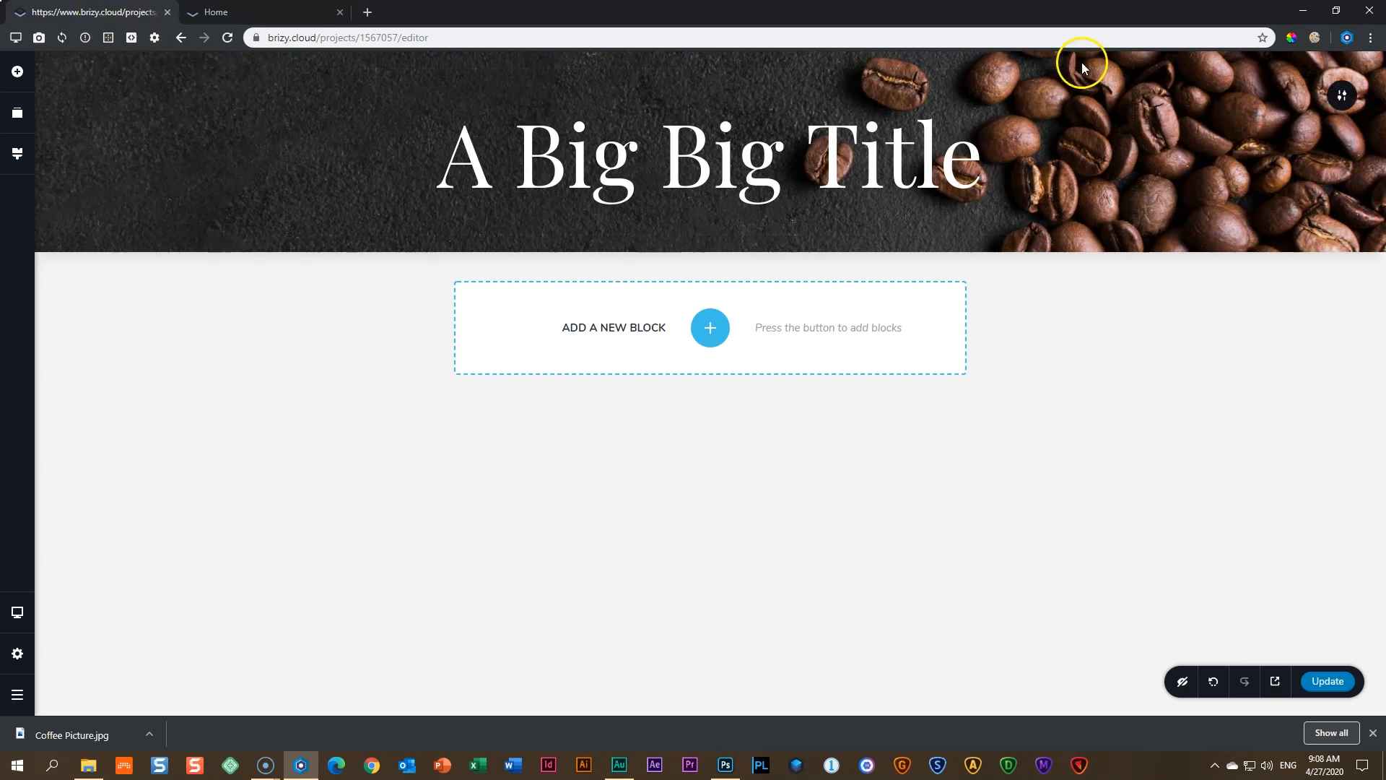
mouse_move(1065, 53)
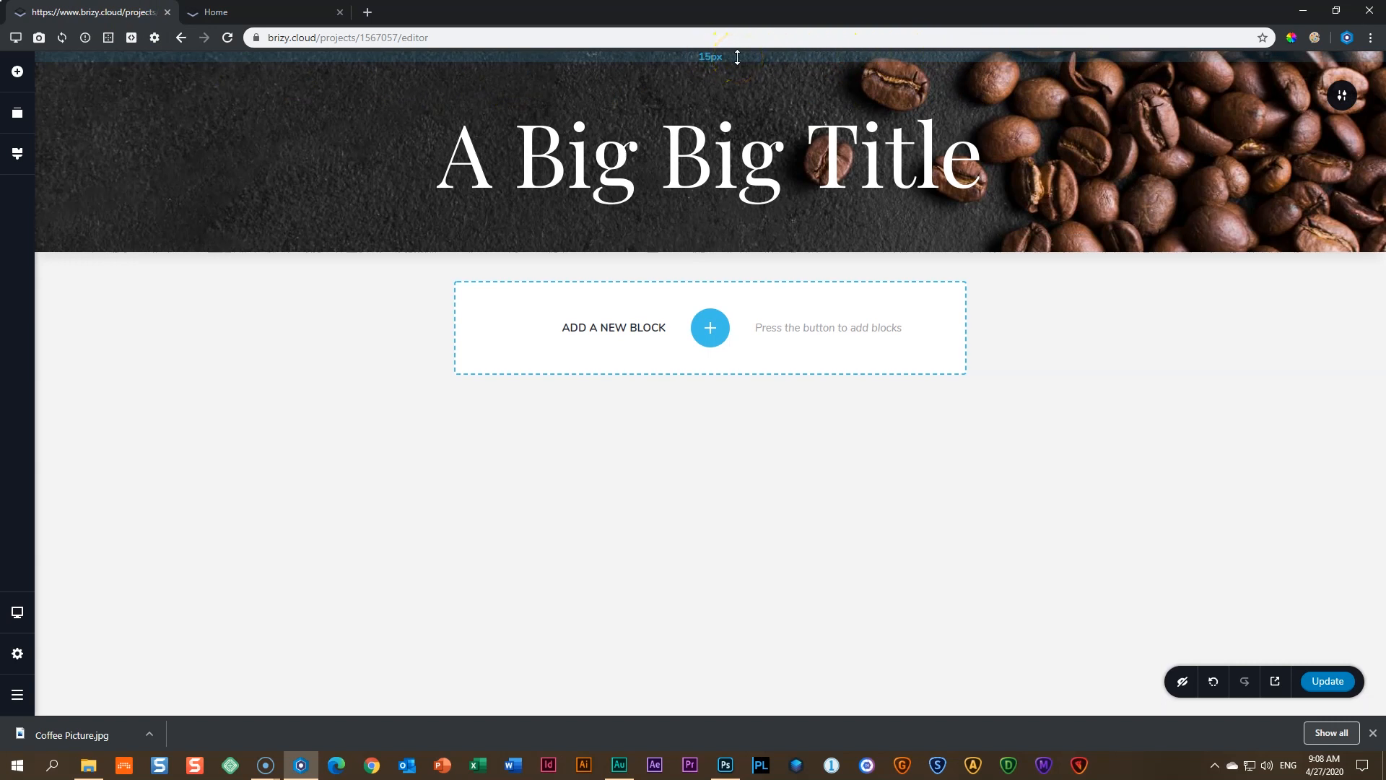
drag(737, 57, 744, 152)
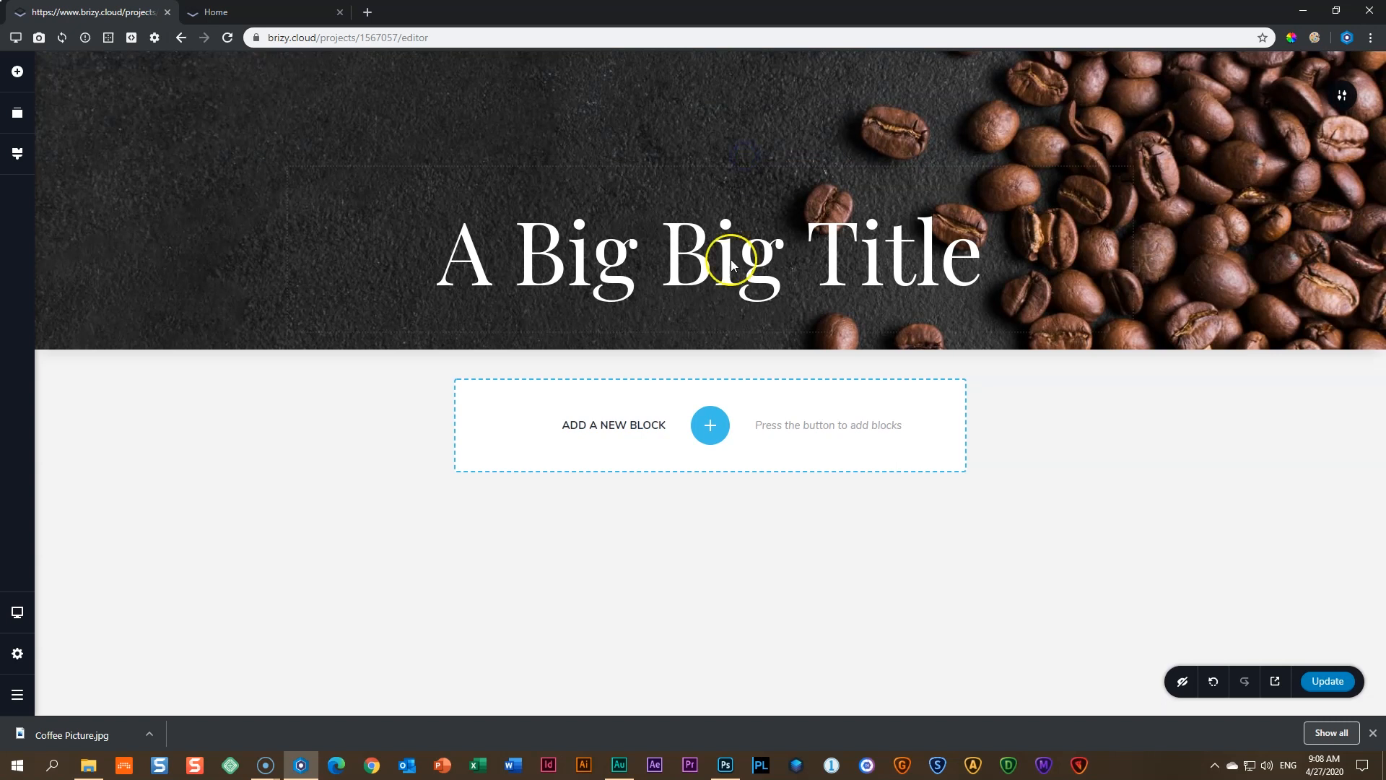
mouse_move(836, 341)
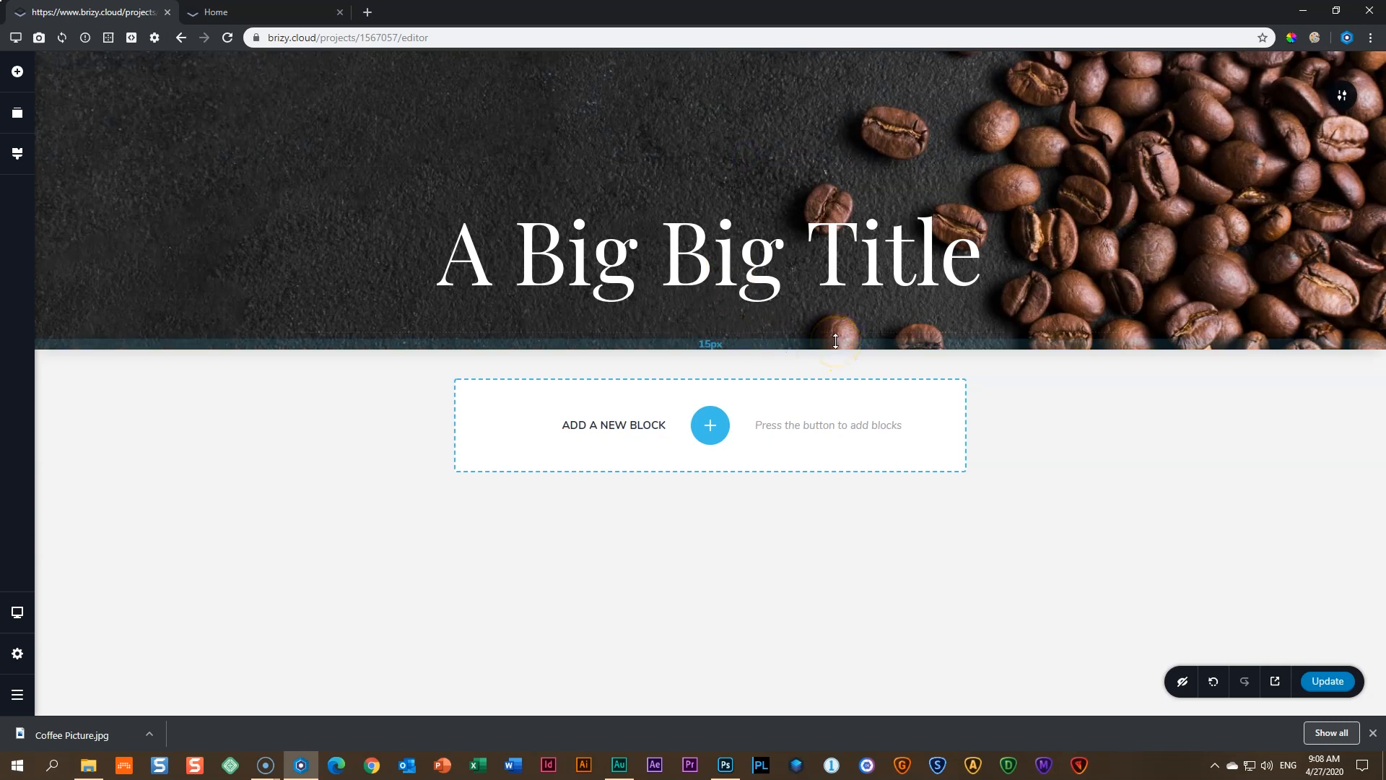
drag(836, 341, 832, 439)
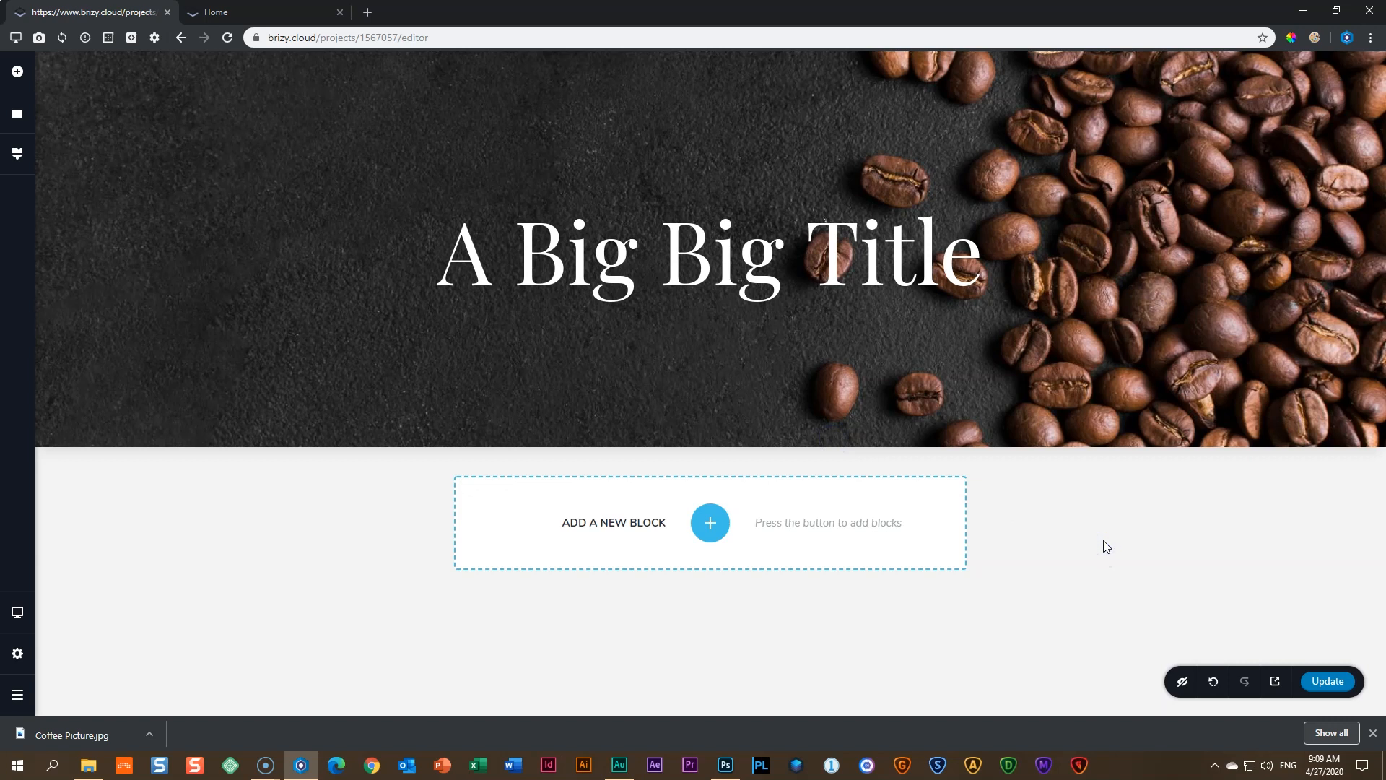
click(1193, 538)
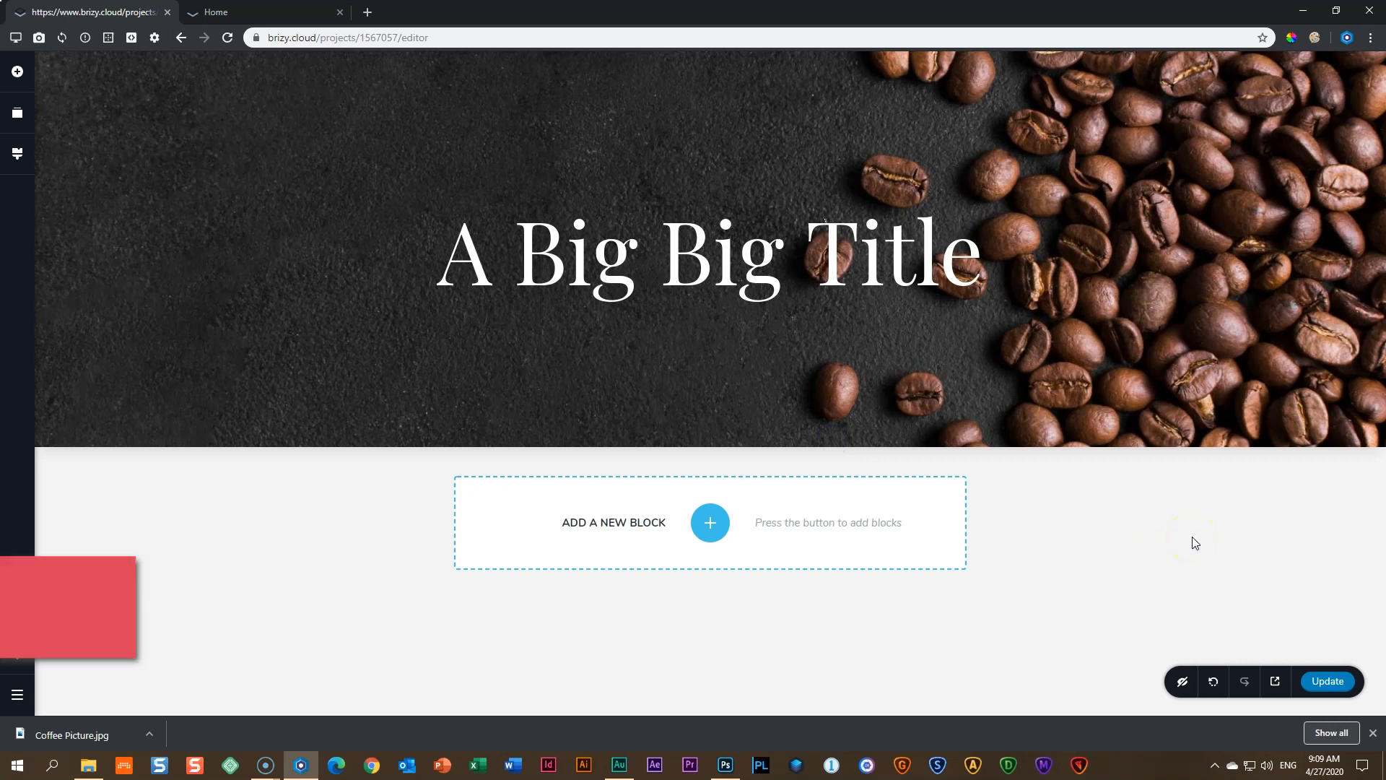
key(ctrl+s)
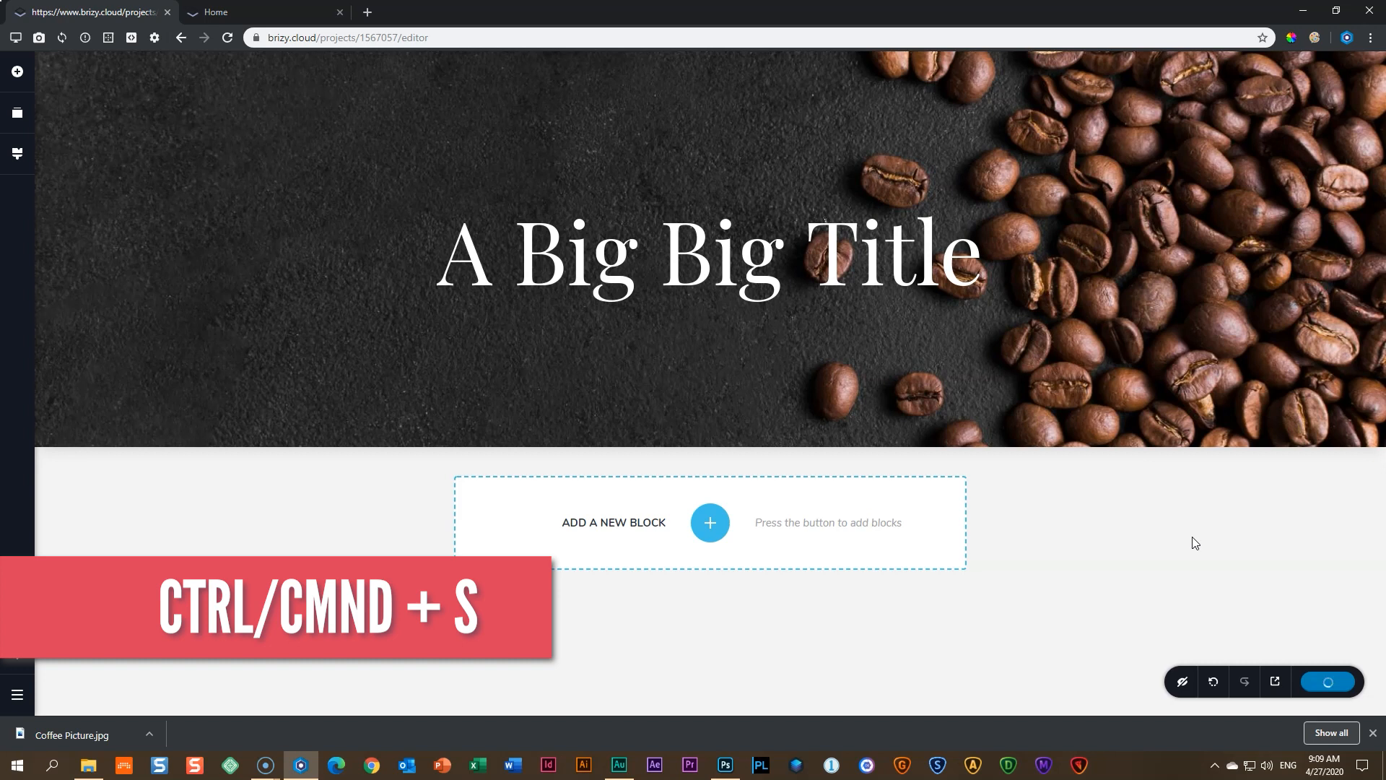
click(276, 10)
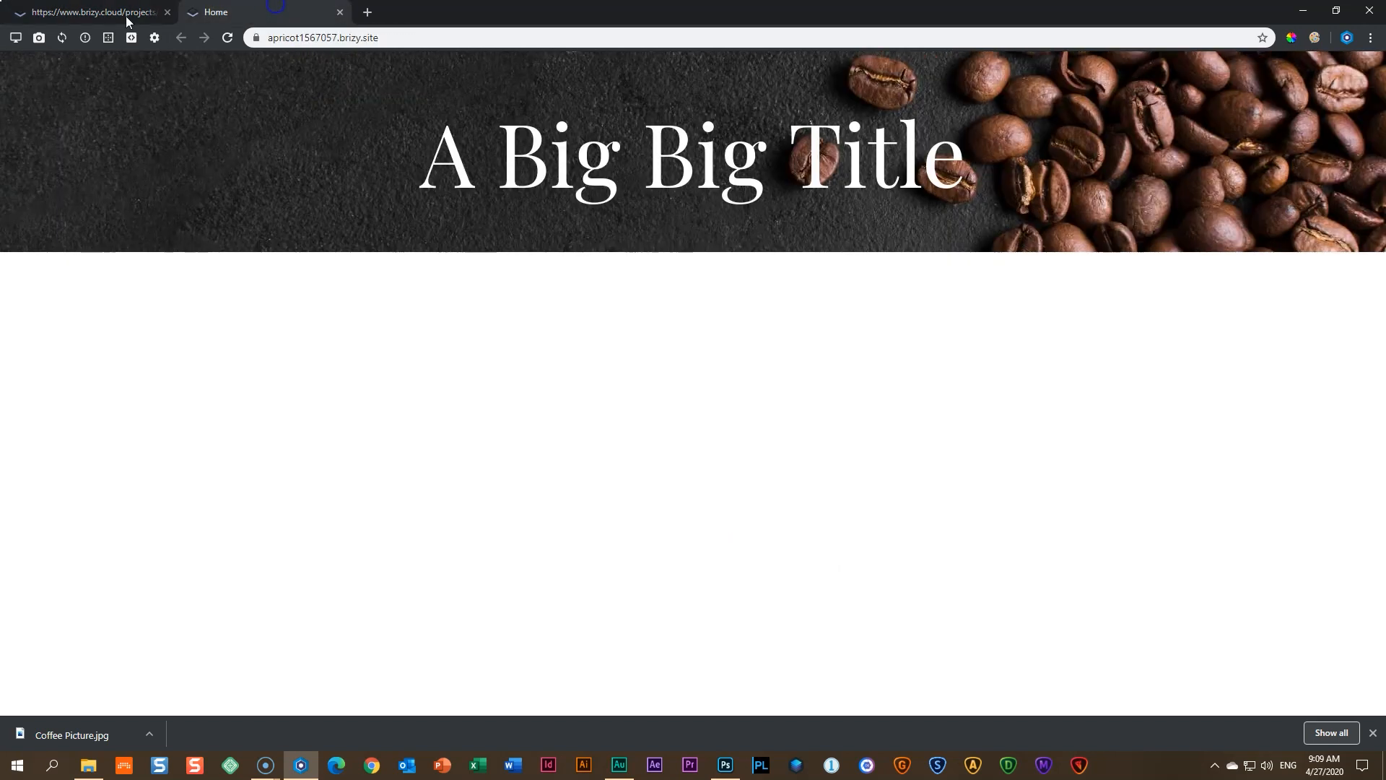
- Reload the live site, then stretch the hero's top and bottom padding further in the editor
click(227, 38)
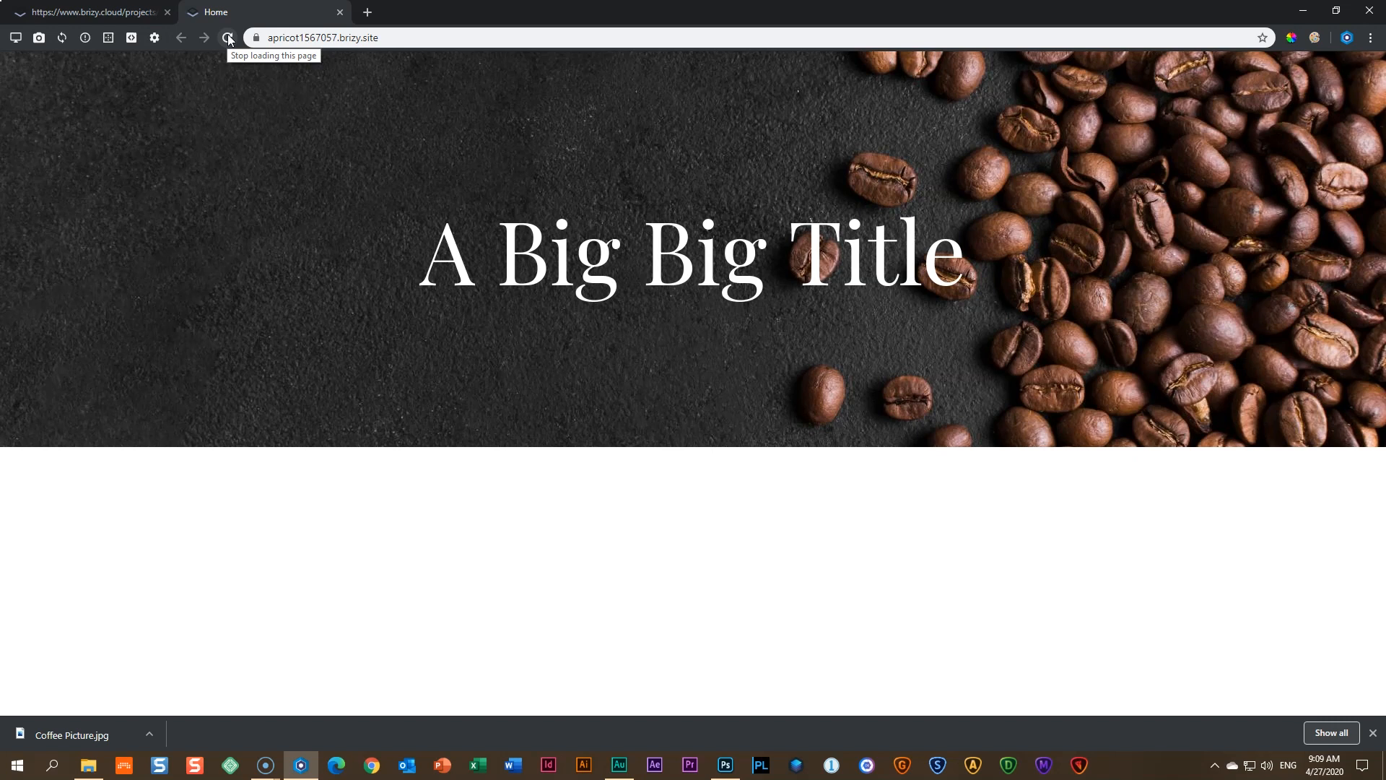
click(96, 16)
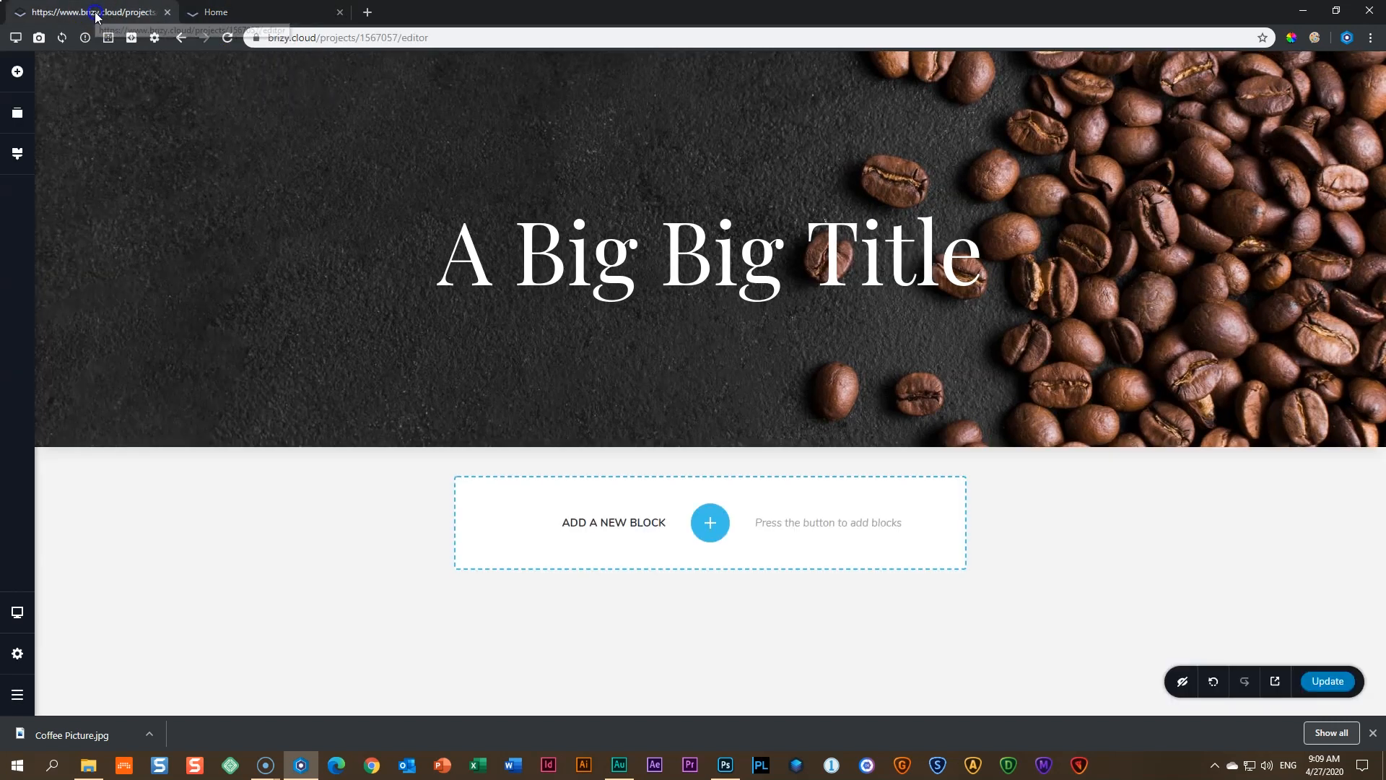
drag(669, 103, 661, 176)
drag(737, 468, 751, 540)
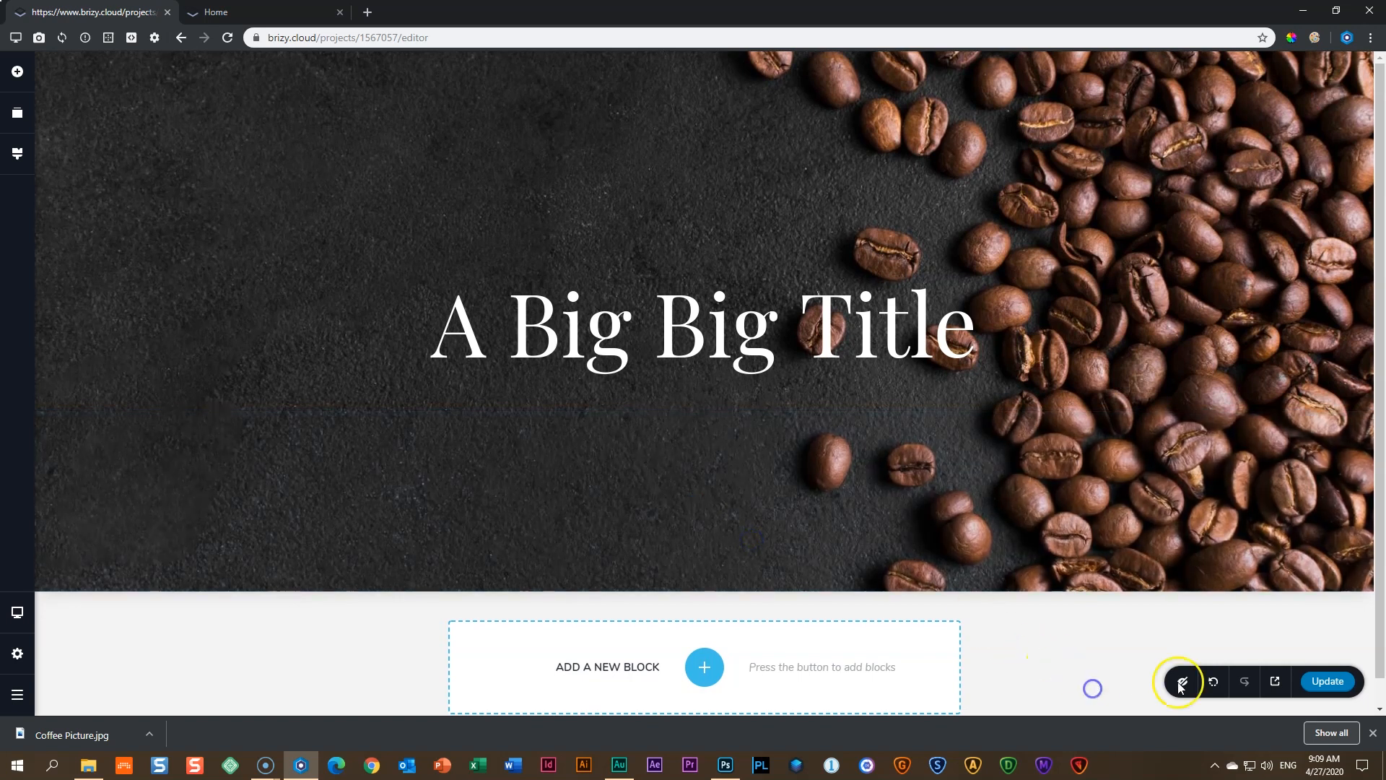
- Publish the taller hero and reload the live site to view it
click(1336, 682)
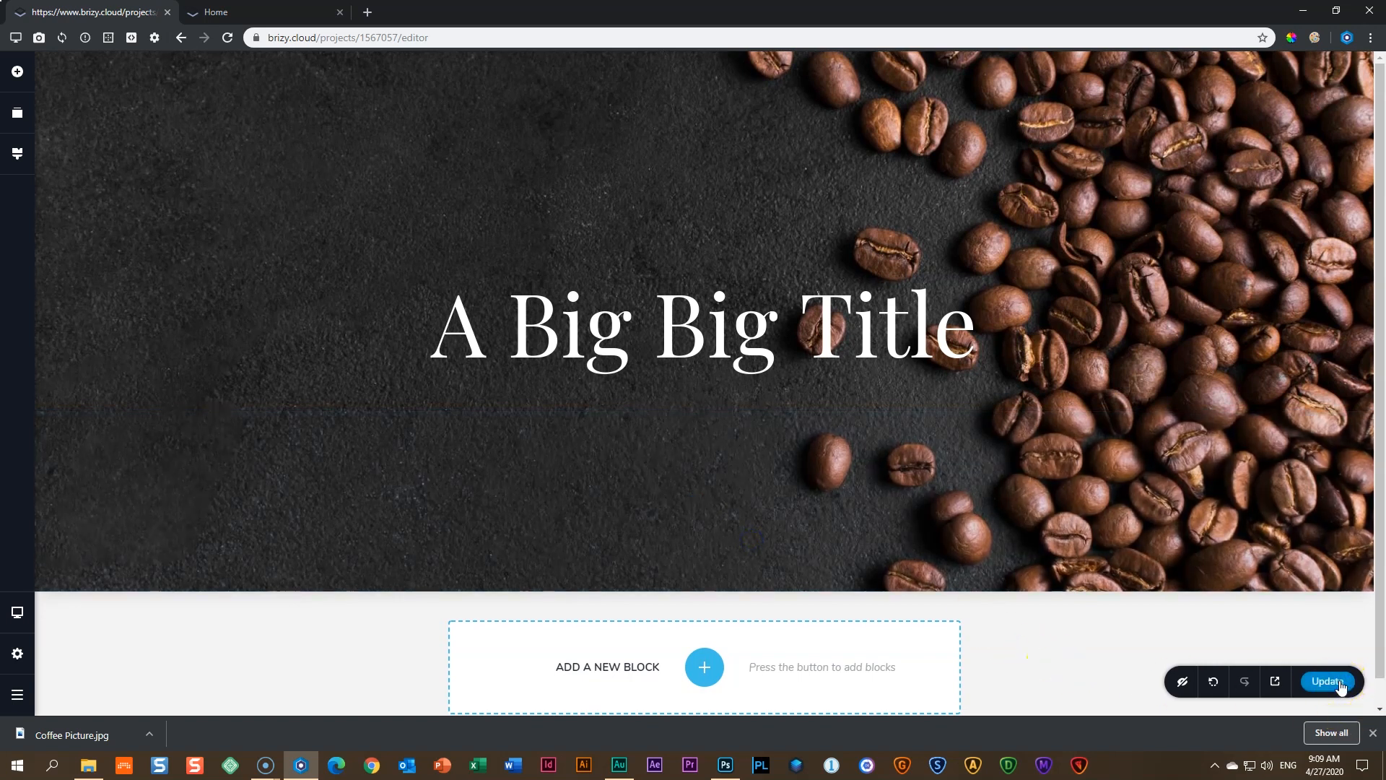
click(278, 14)
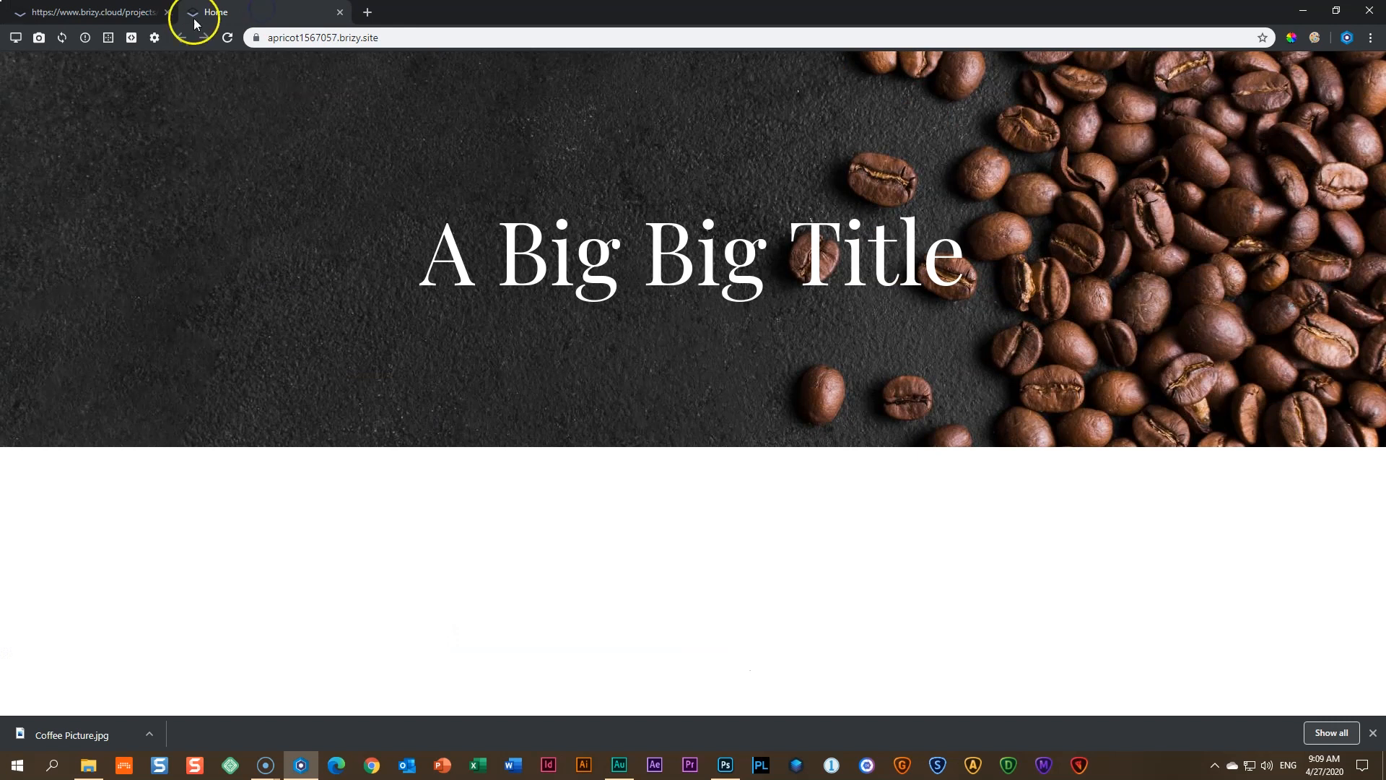
click(229, 37)
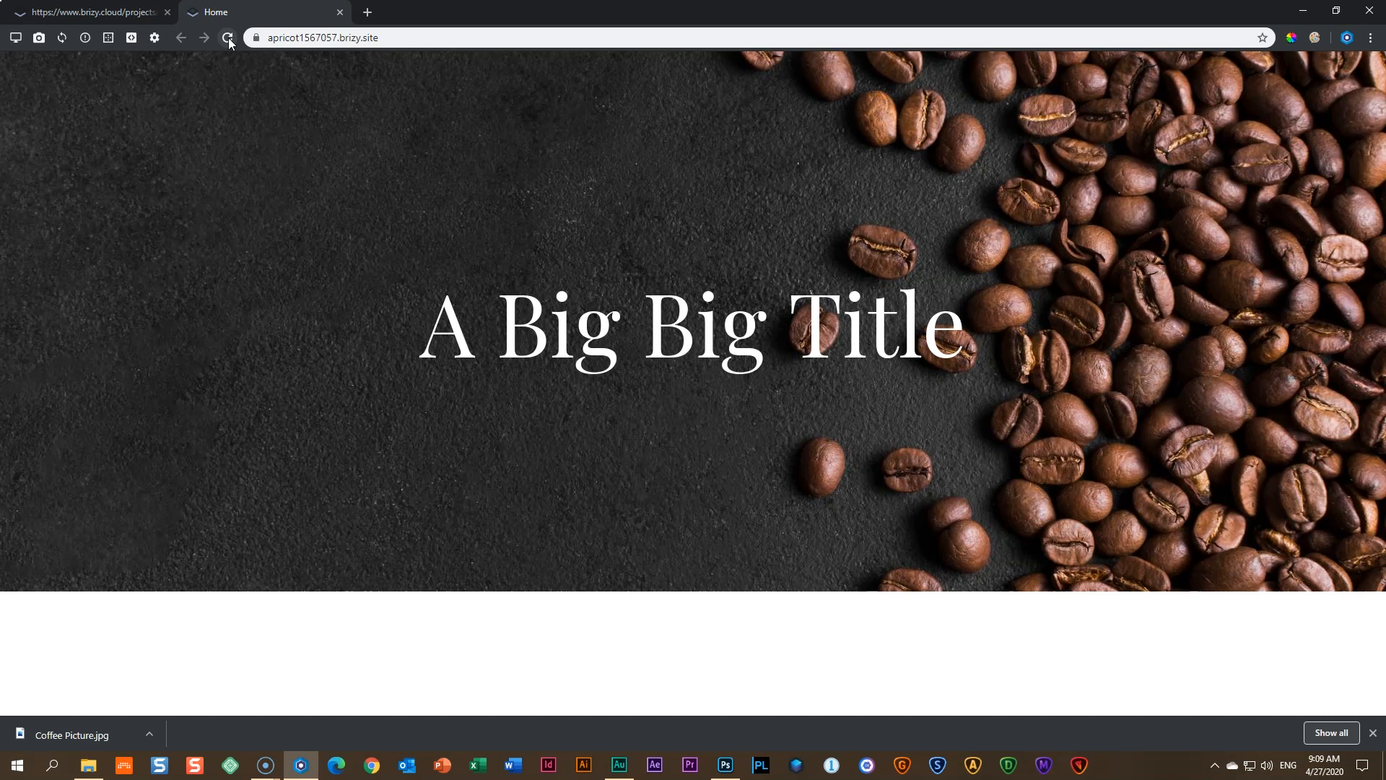
- Replace the hero title 'A Big Big Title' with 'Elise's Coffee Shop'
click(105, 9)
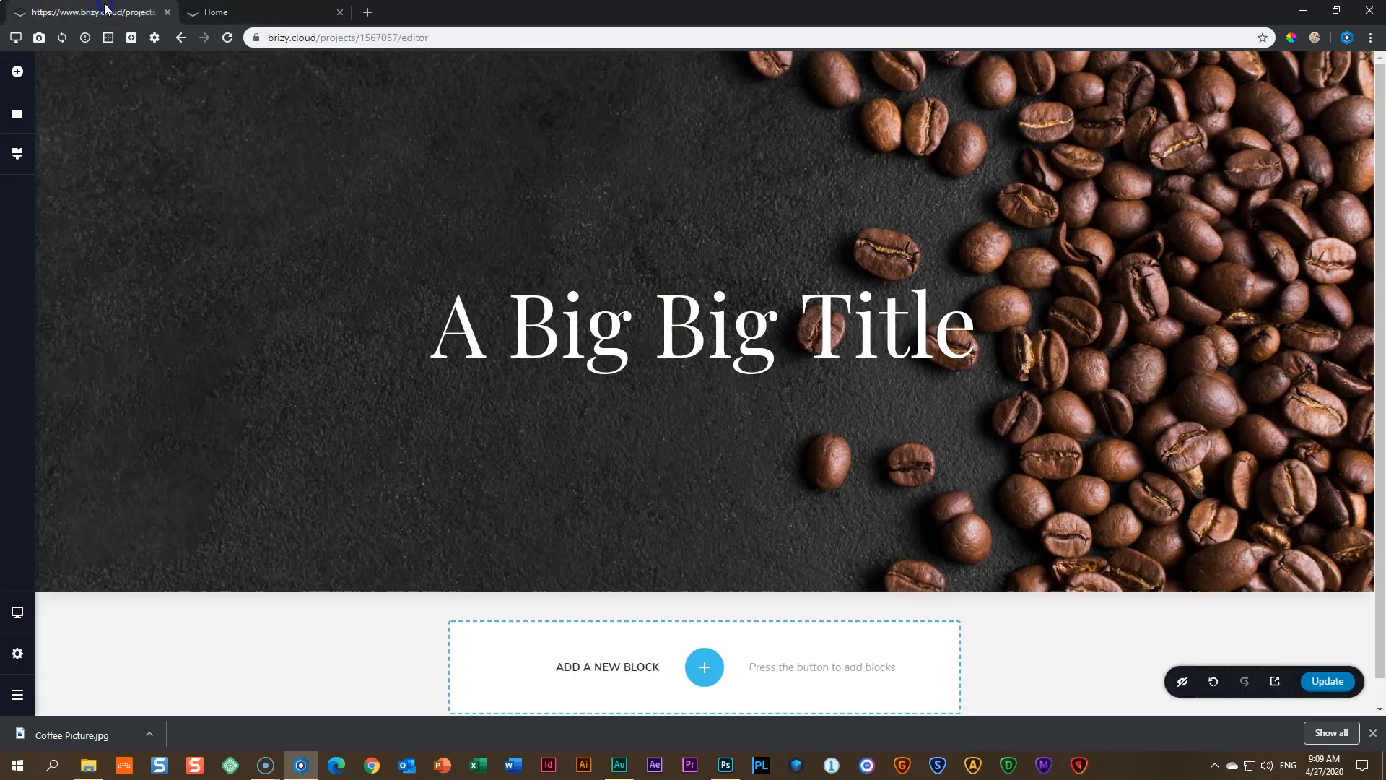
click(589, 340)
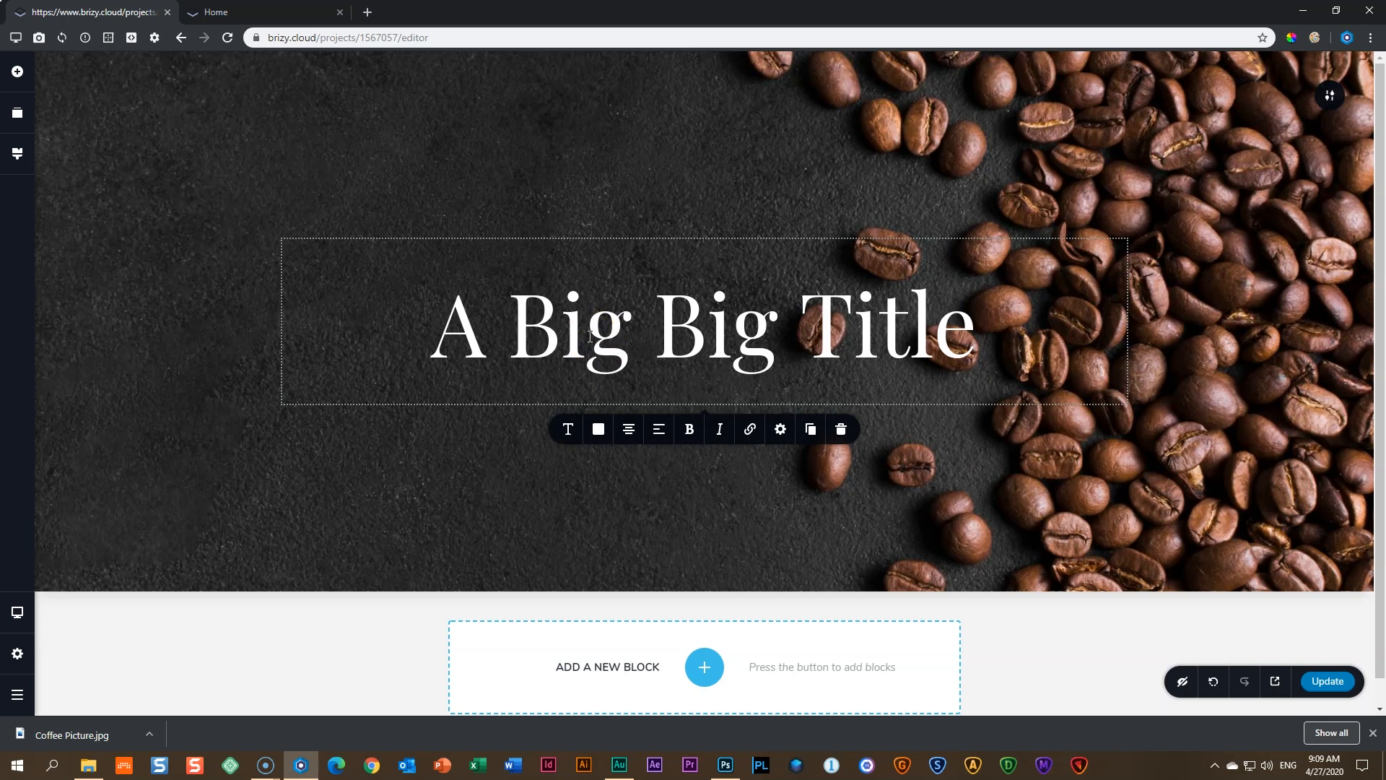
drag(978, 328, 427, 327)
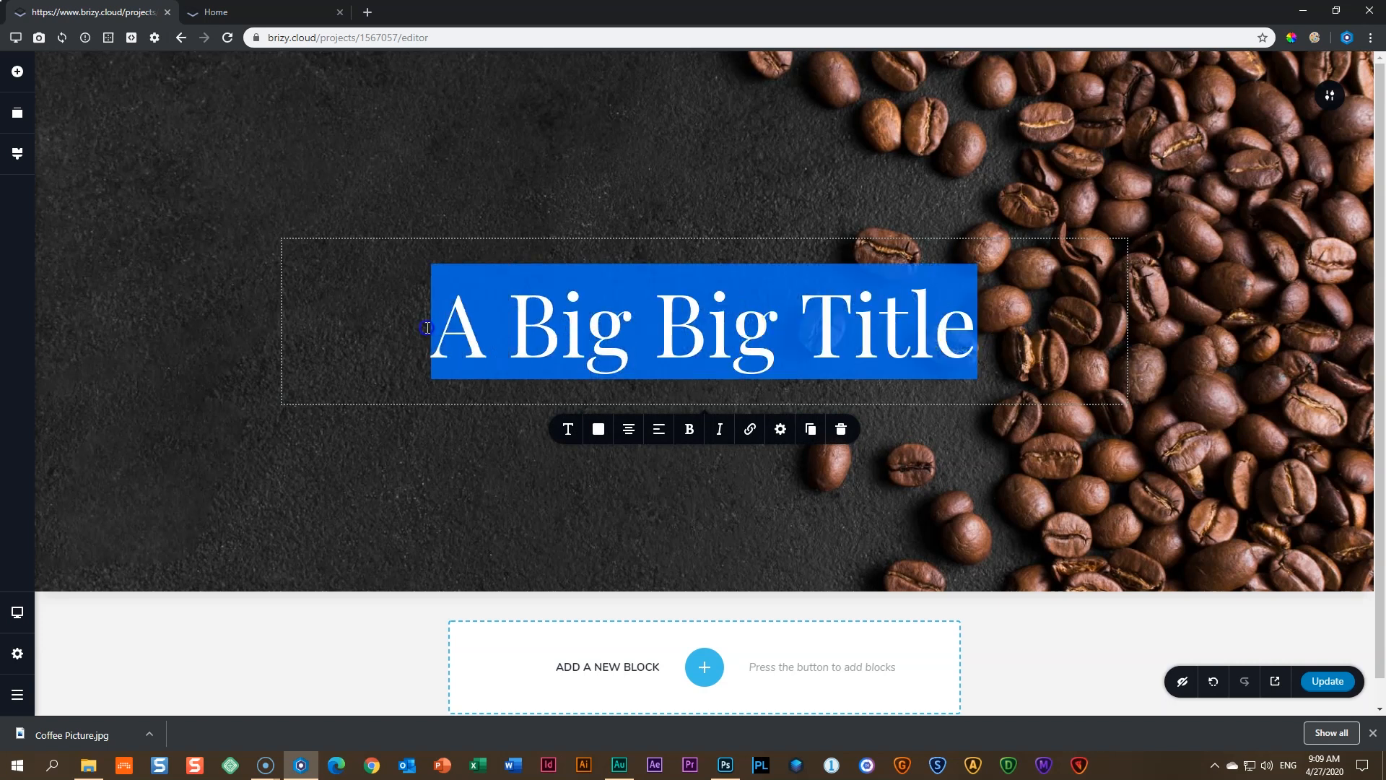
click(566, 331)
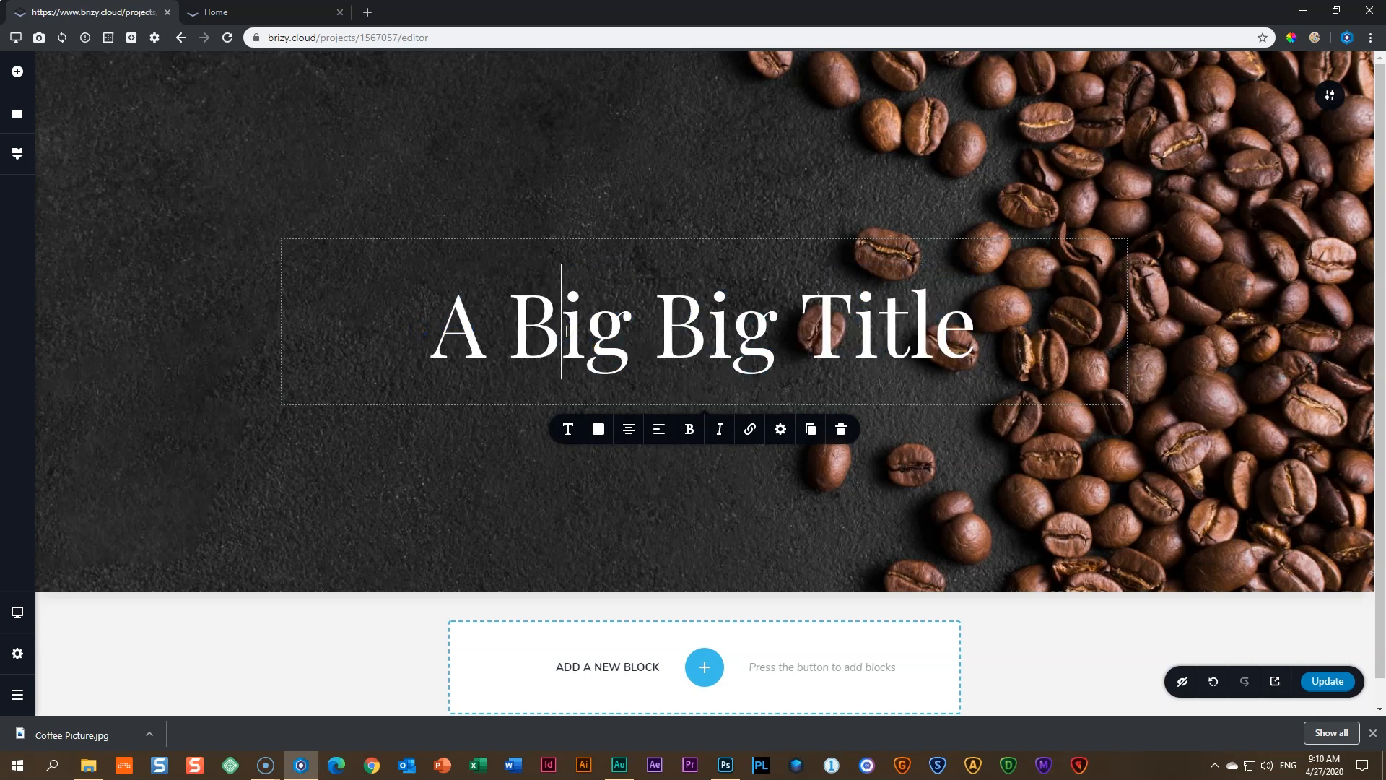
key(ctrl+a)
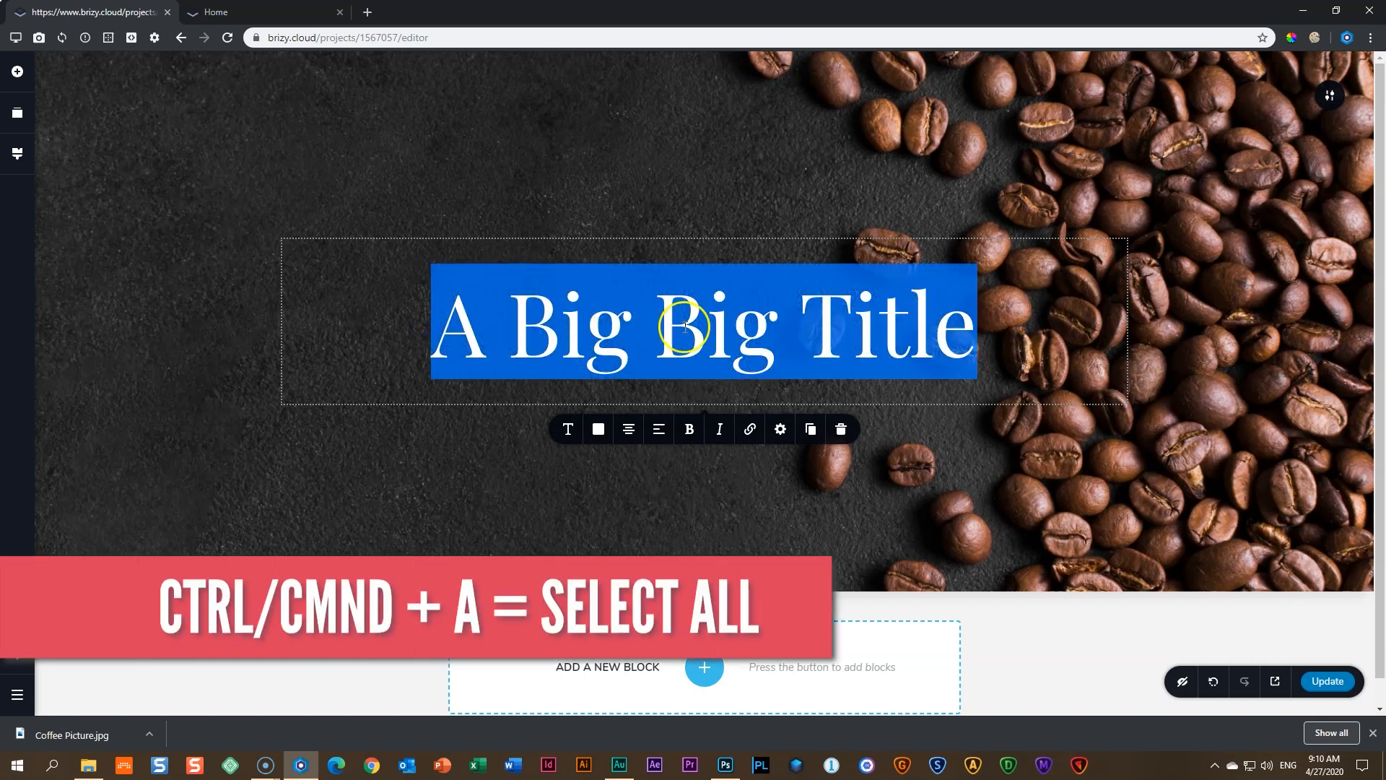
click(753, 323)
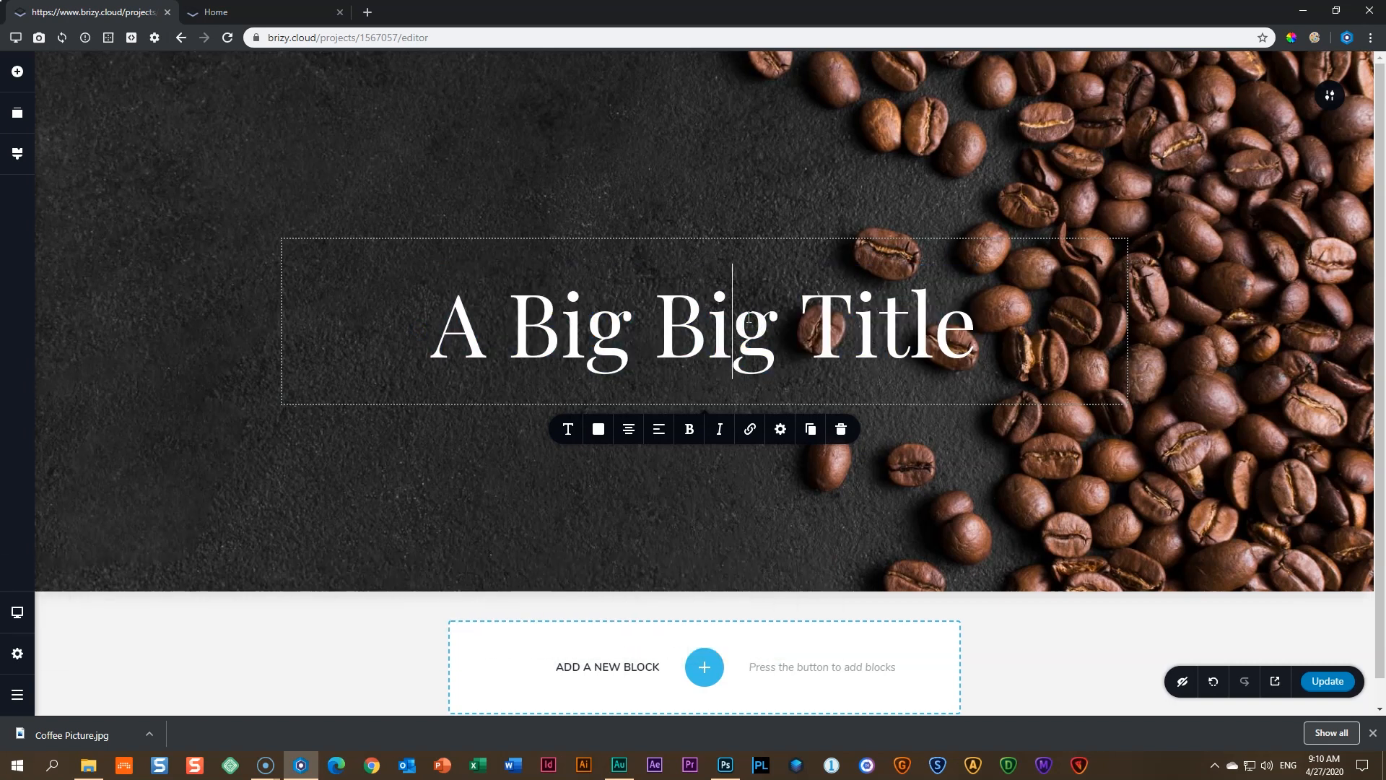
triple_click(751, 321)
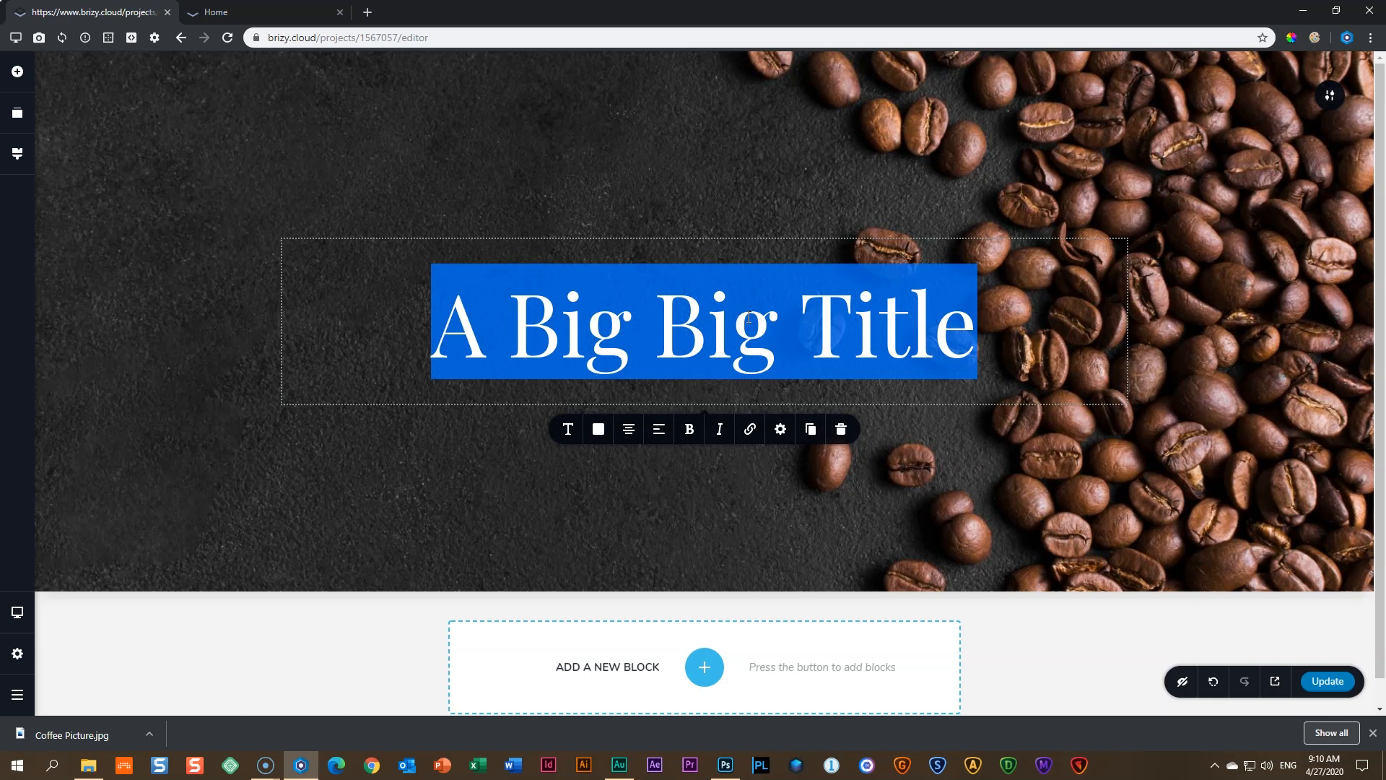
text(Elise's )
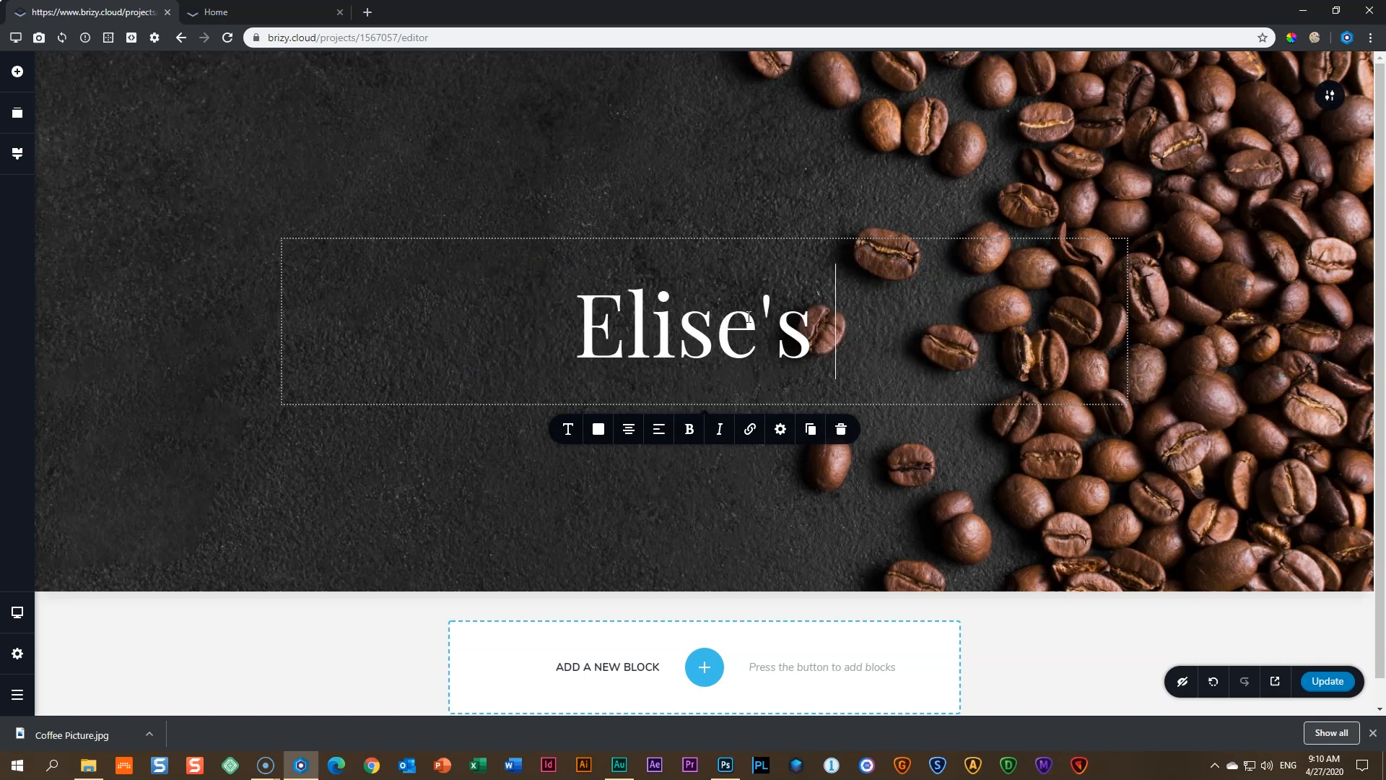
text(Coffee Shop)
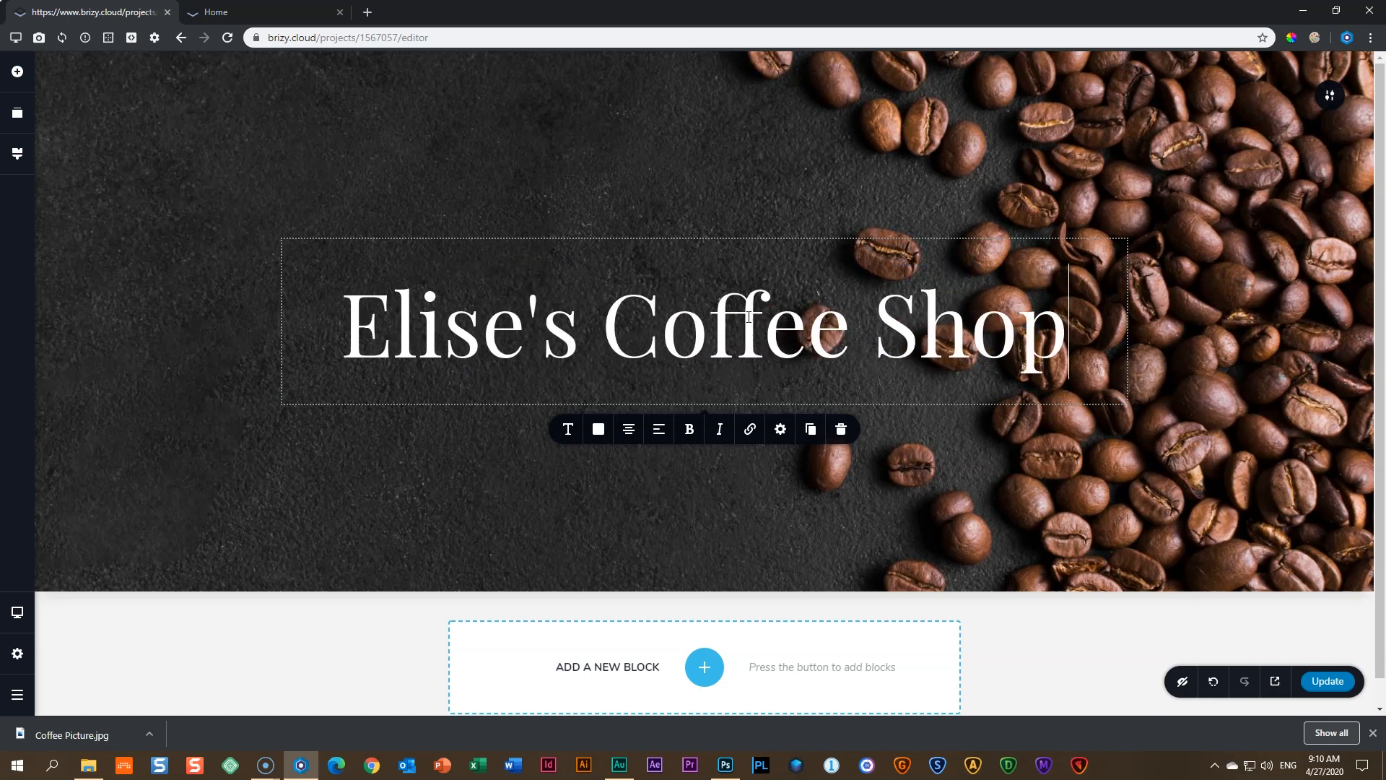
click(1274, 445)
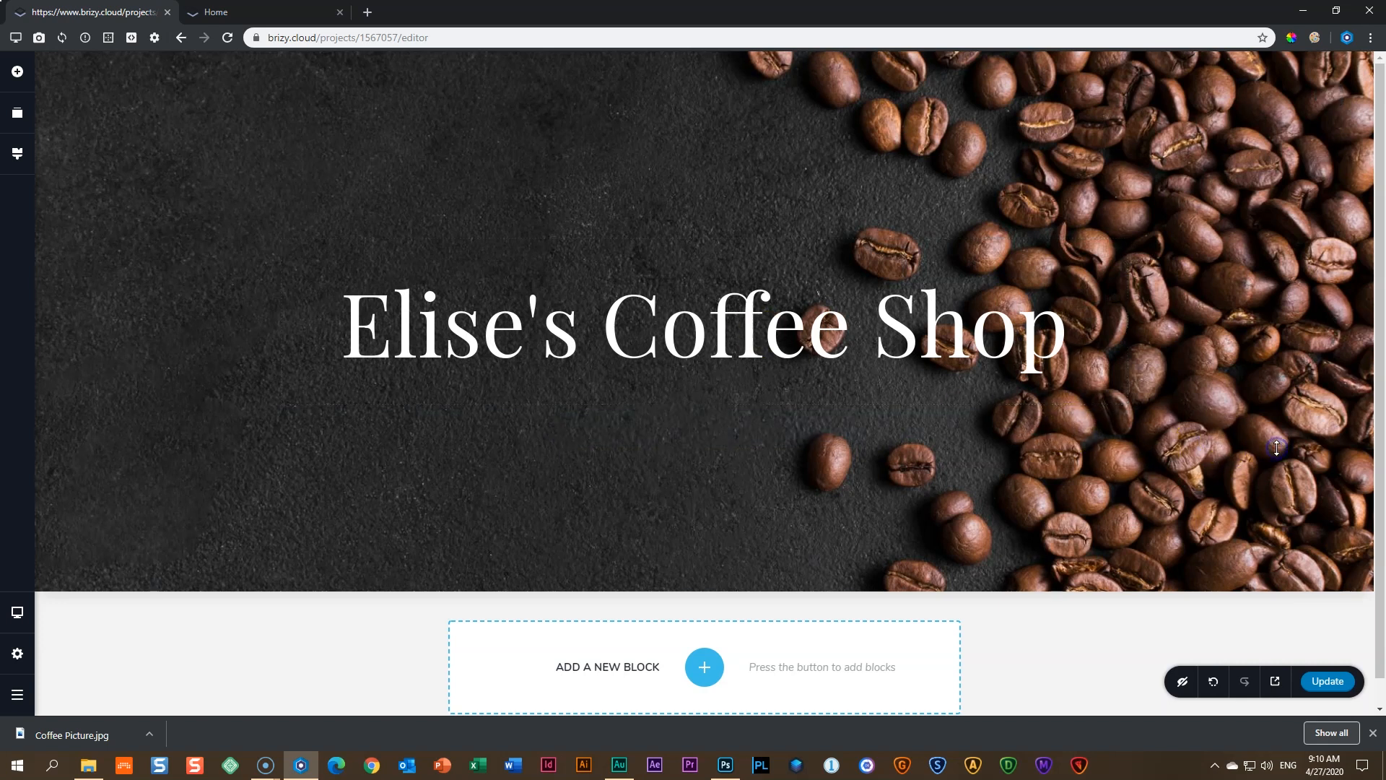
- Publish the retitled page and reload the live site to show the new title
click(1327, 681)
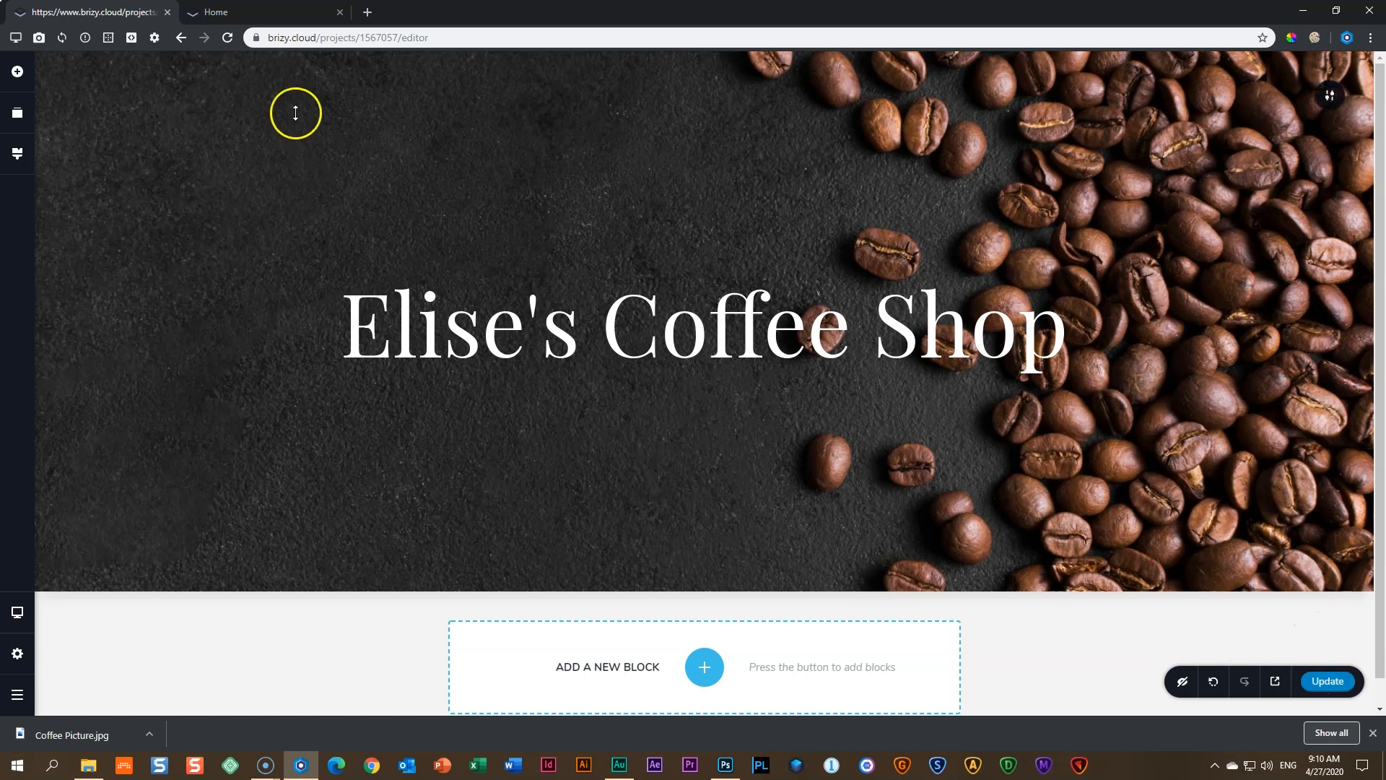
click(285, 11)
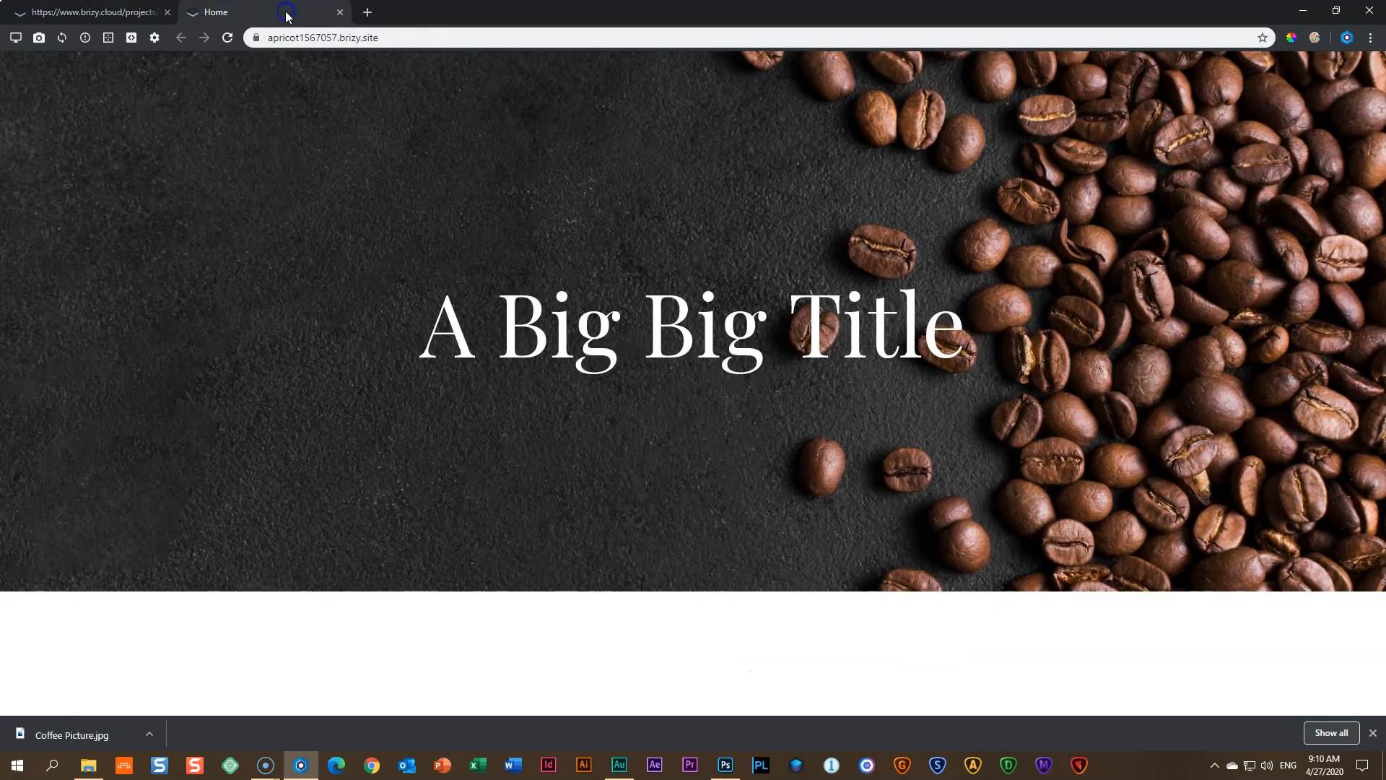
click(228, 38)
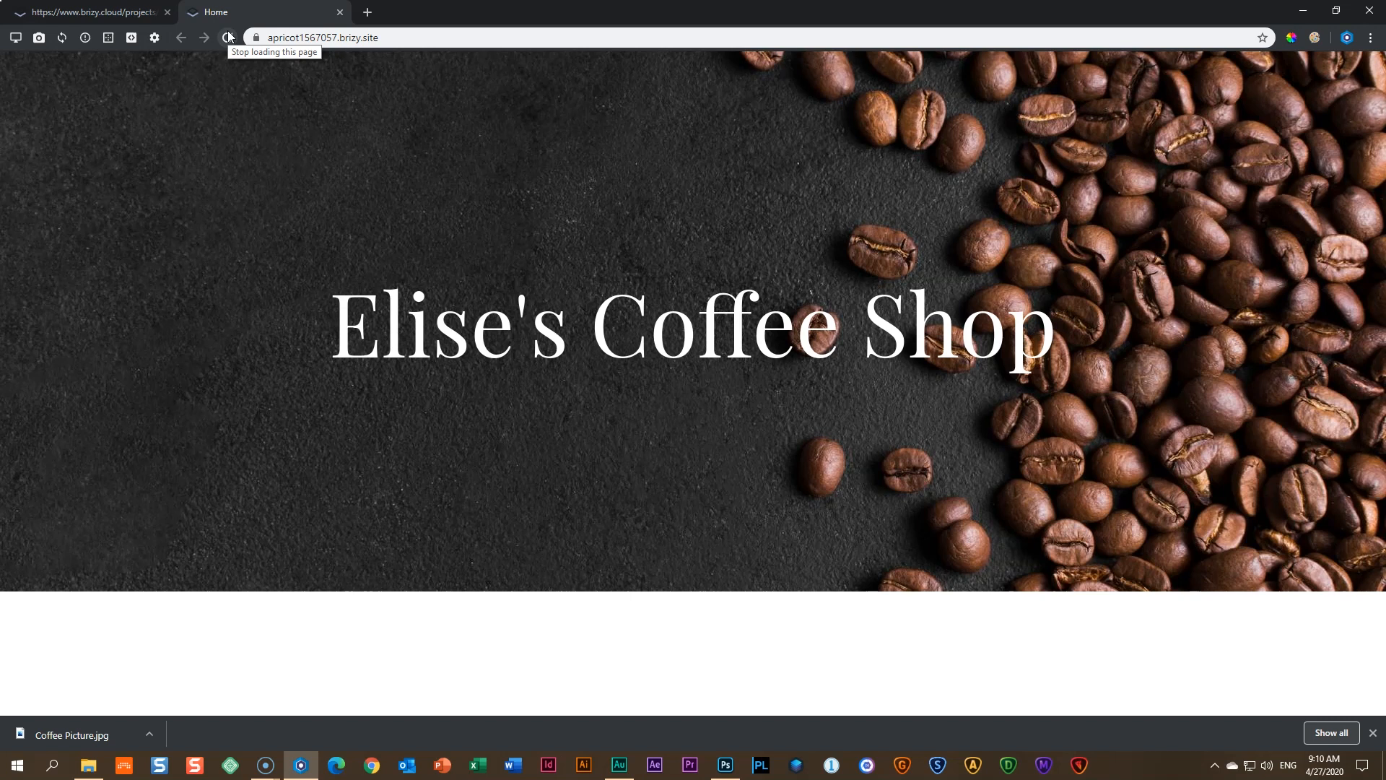
click(229, 37)
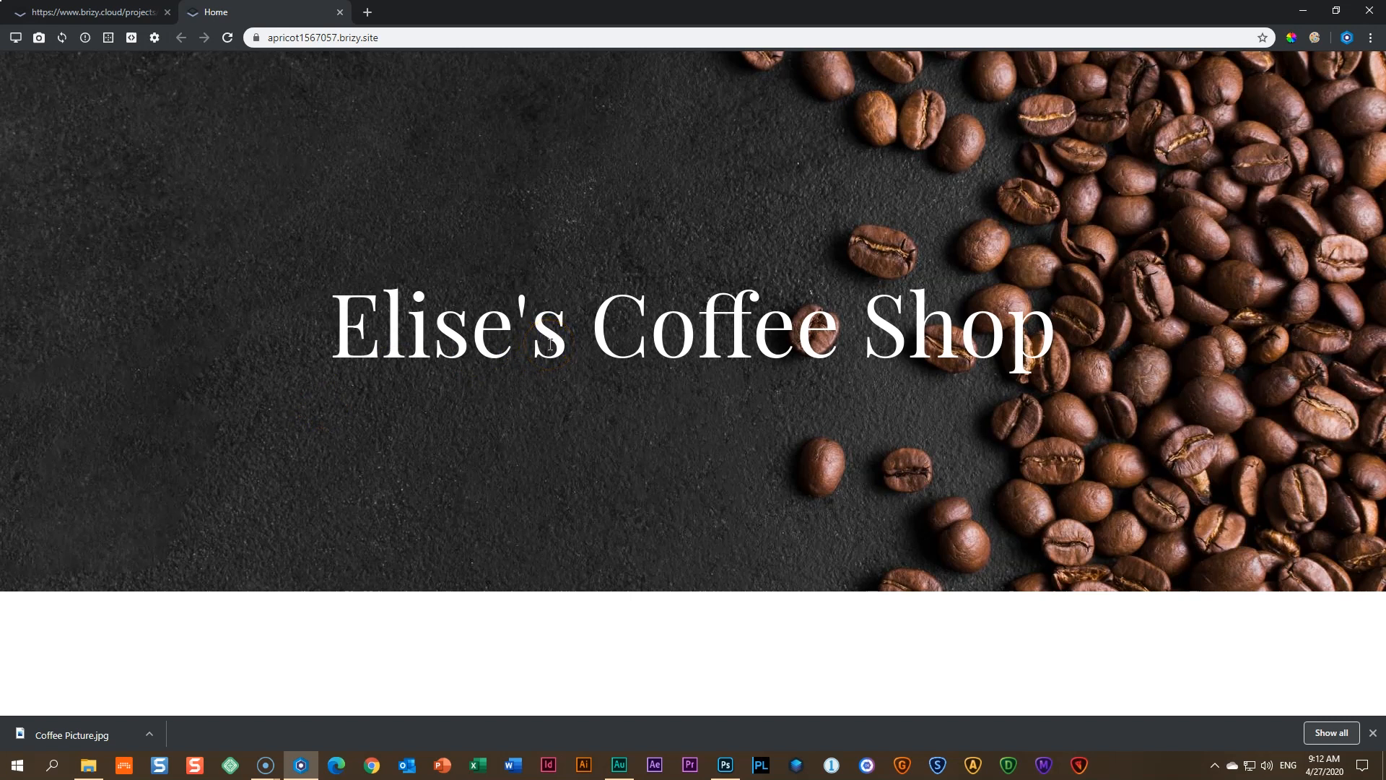
- Enable Developer Mode and preview the published site on an Apple iPad from Favorites
click(21, 41)
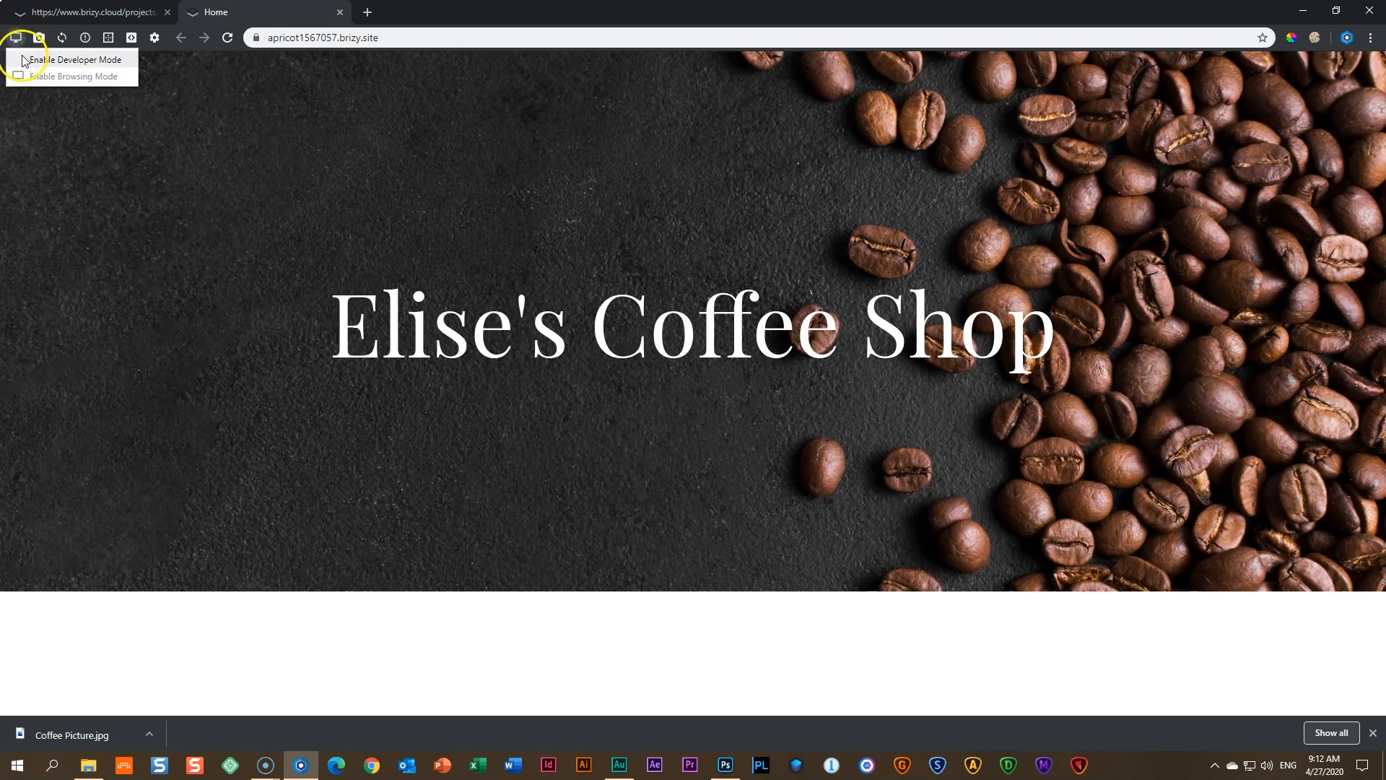
click(43, 60)
scroll(59, 503, down, 15)
scroll(58, 504, up, 5)
scroll(59, 504, up, 10)
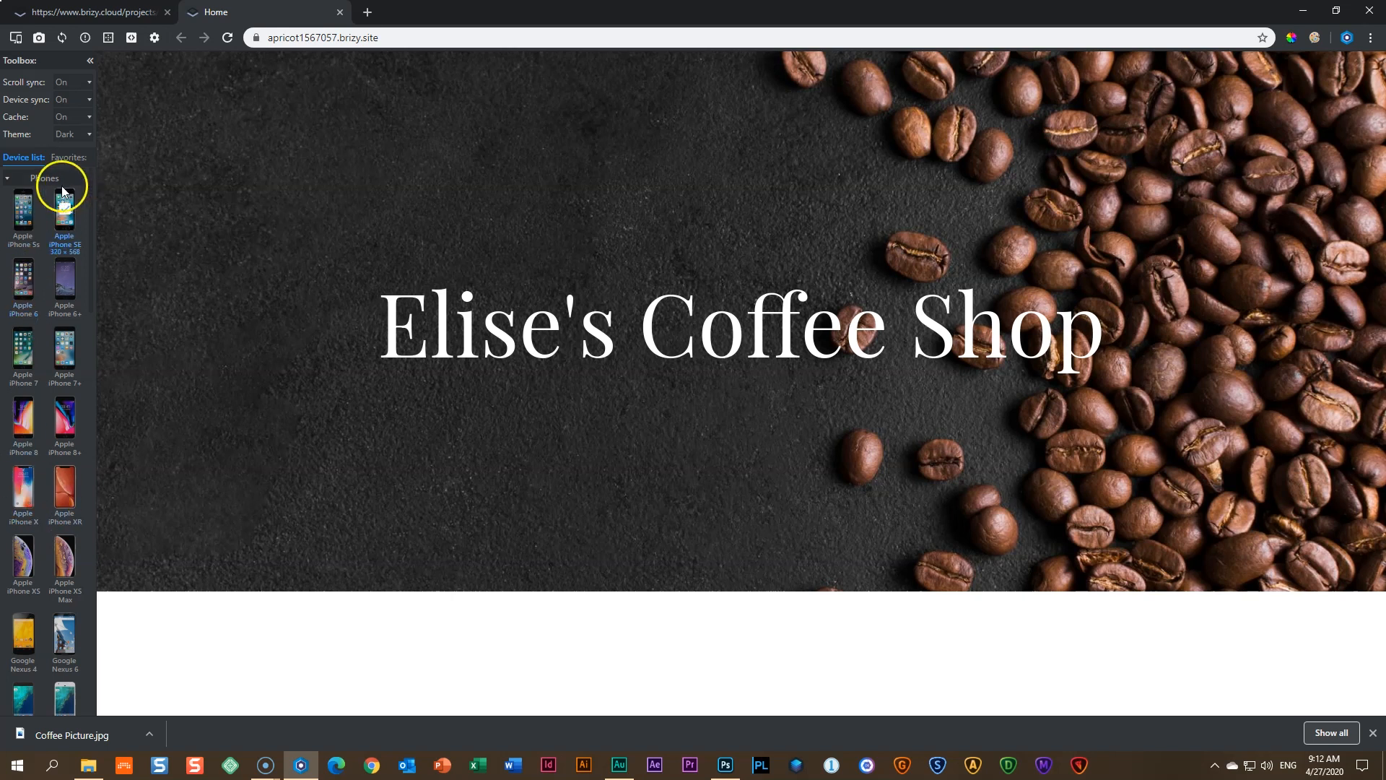
click(69, 161)
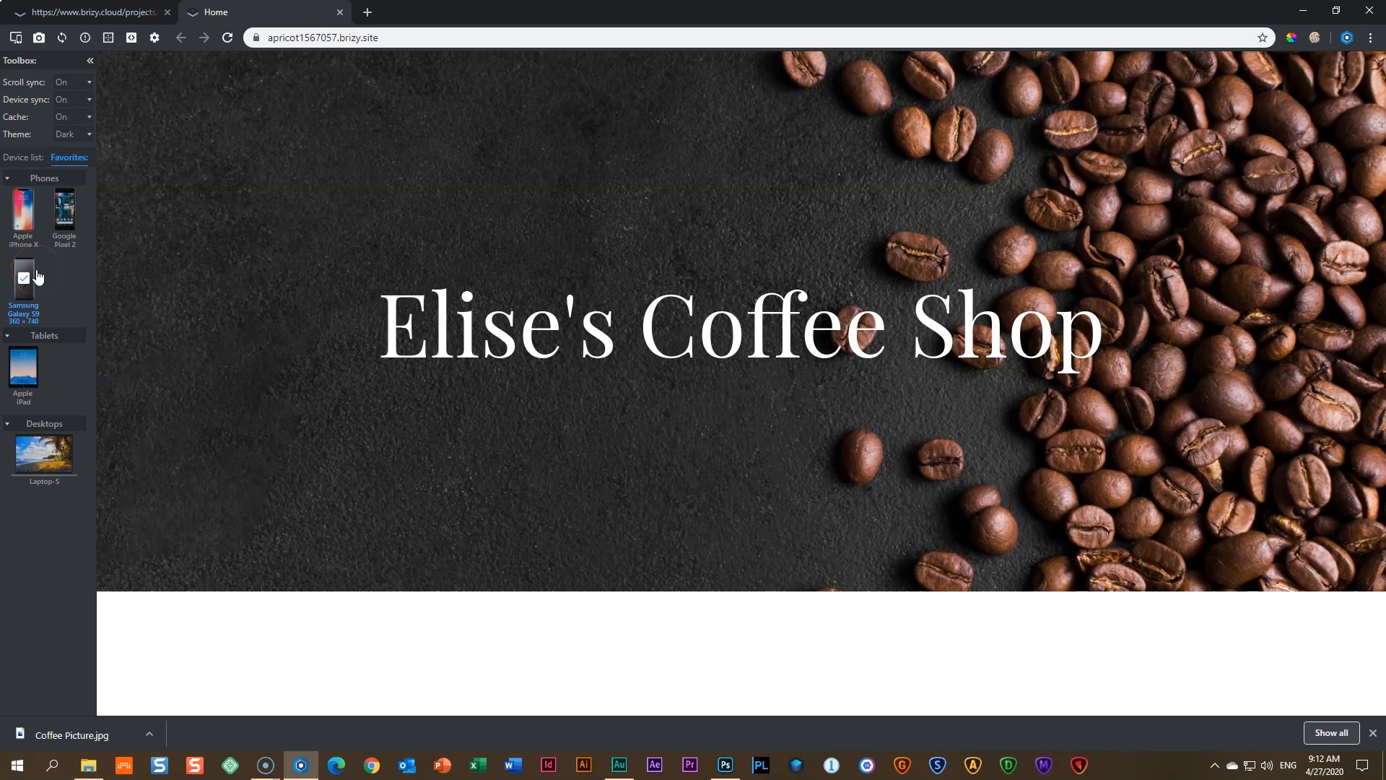
click(24, 412)
click(32, 369)
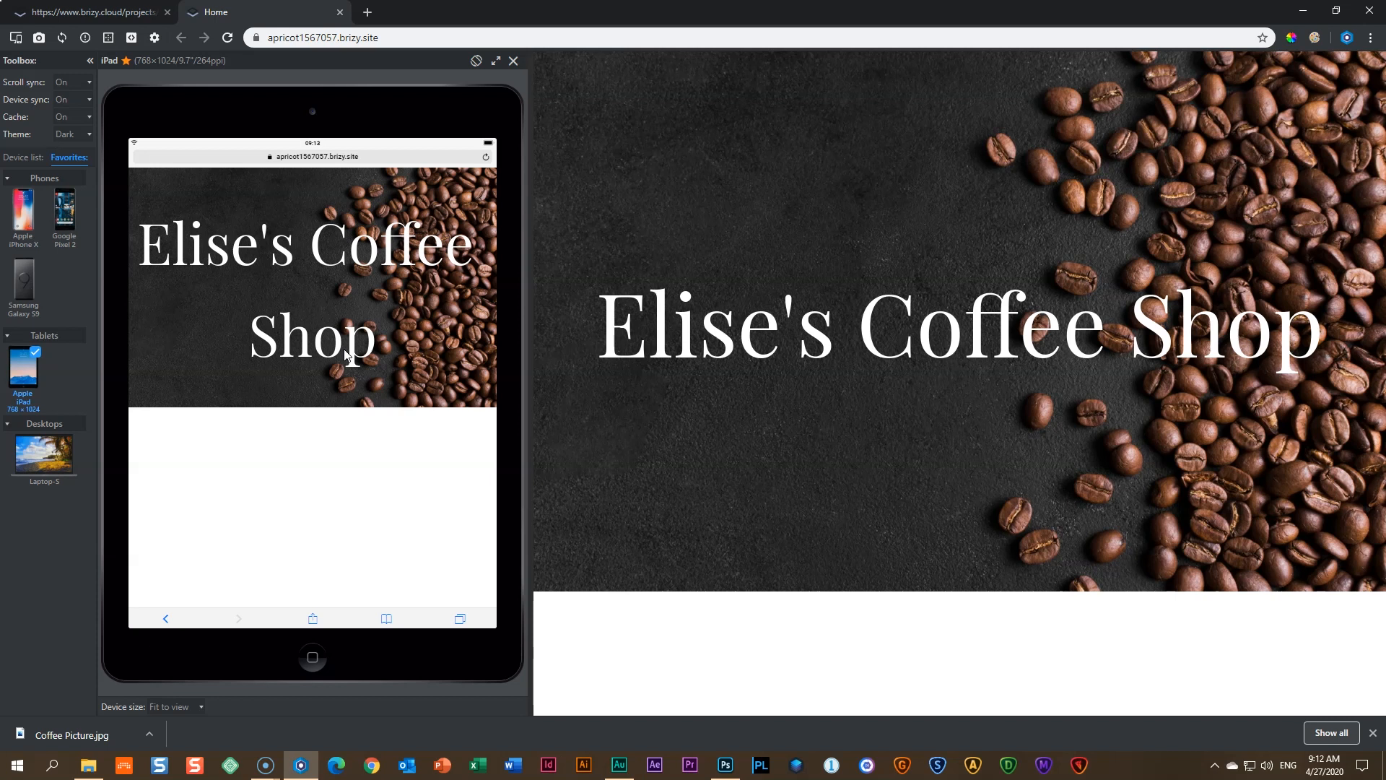
- Switch the preview to a Samsung Galaxy S9, then close the live-site tab
click(21, 280)
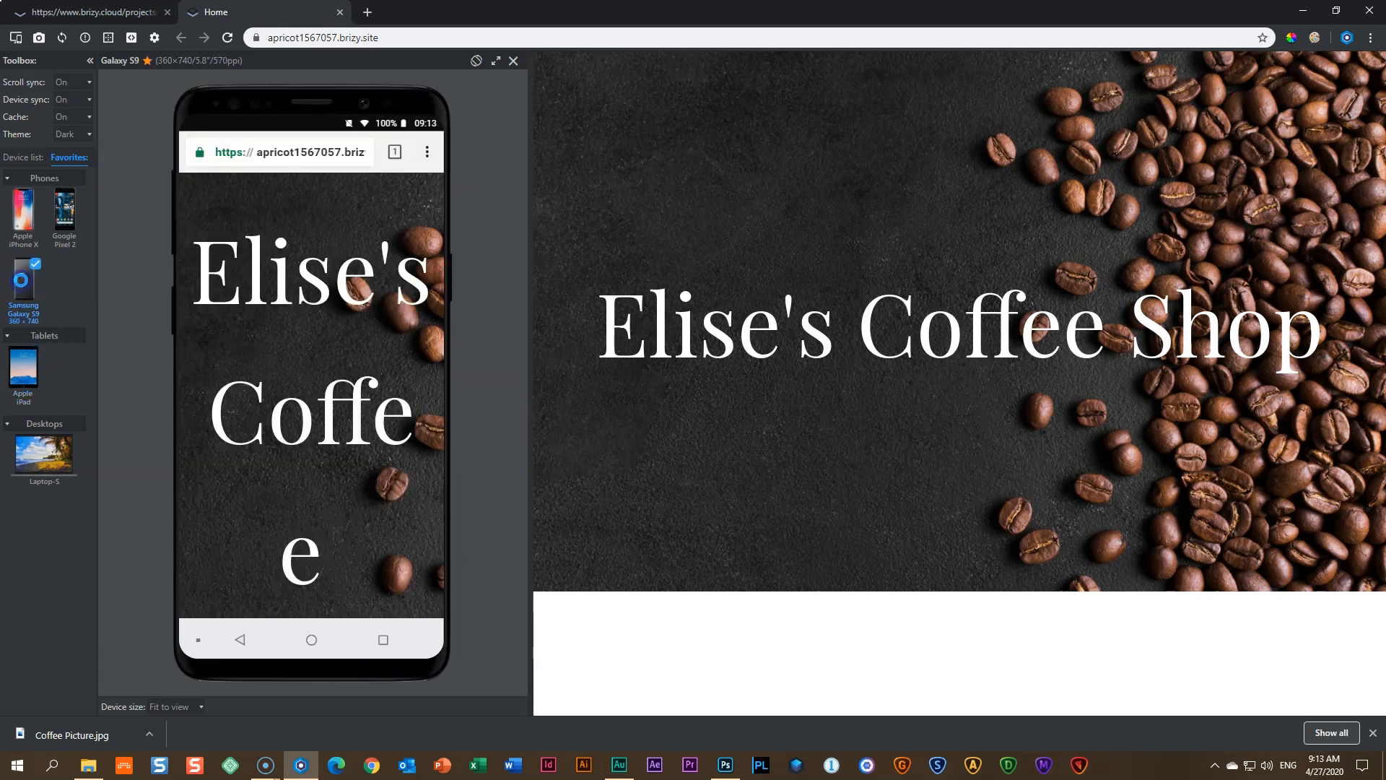
scroll(280, 345, down, 3)
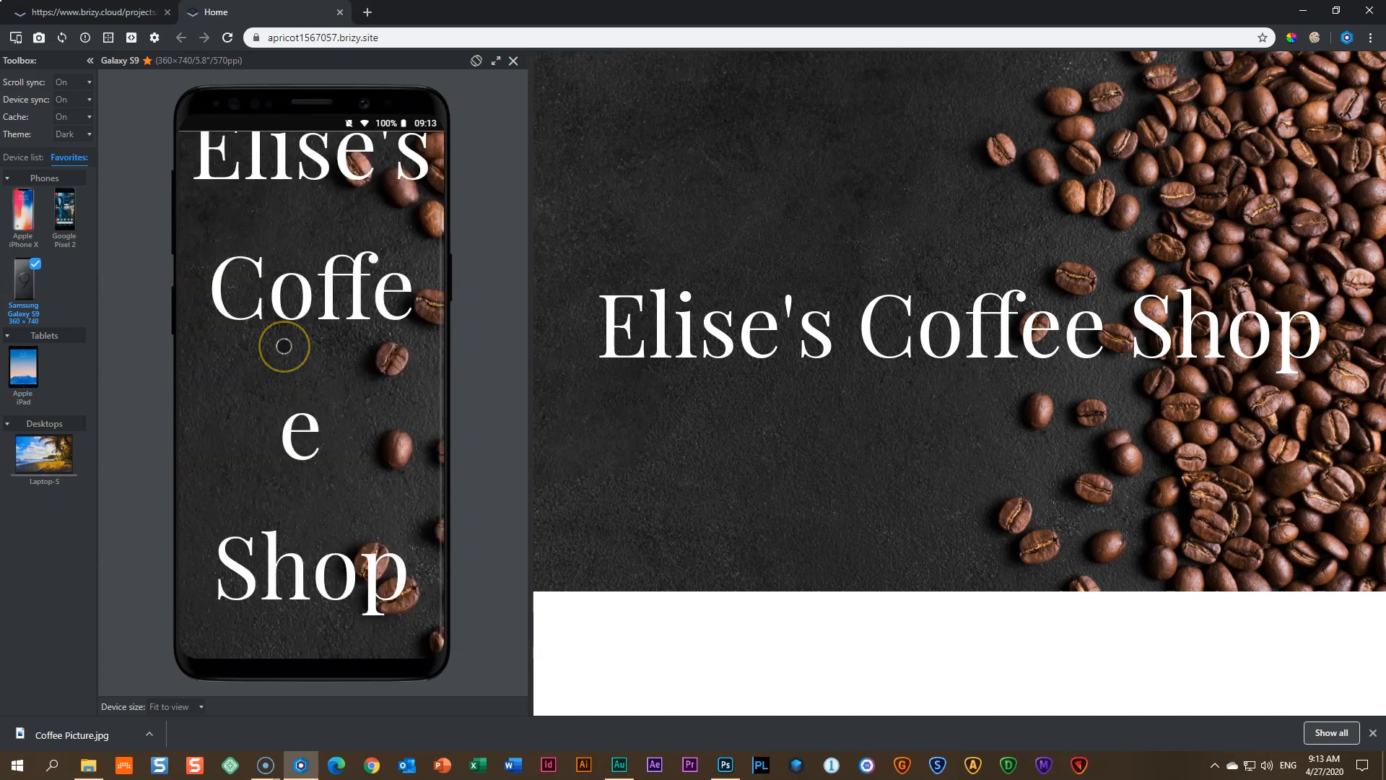
scroll(284, 346, up, 3)
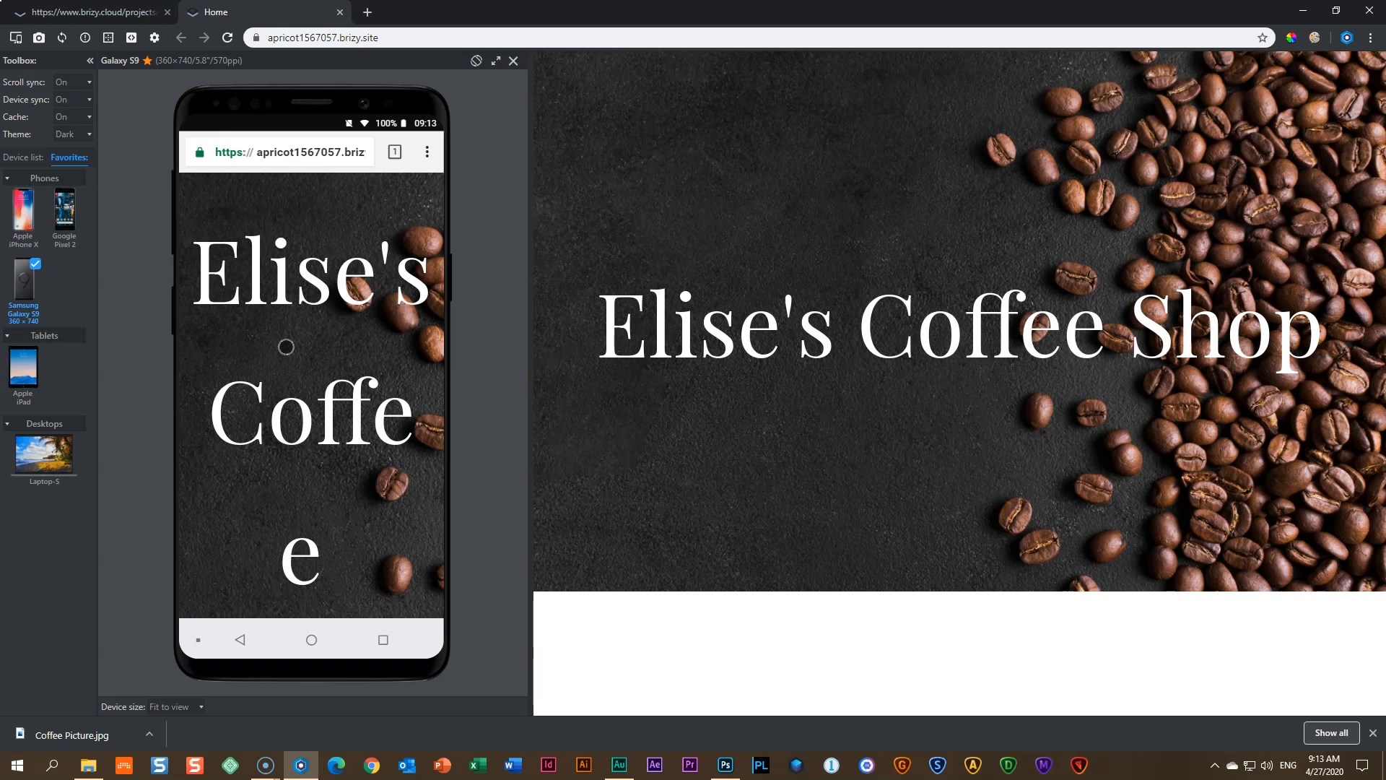
click(340, 13)
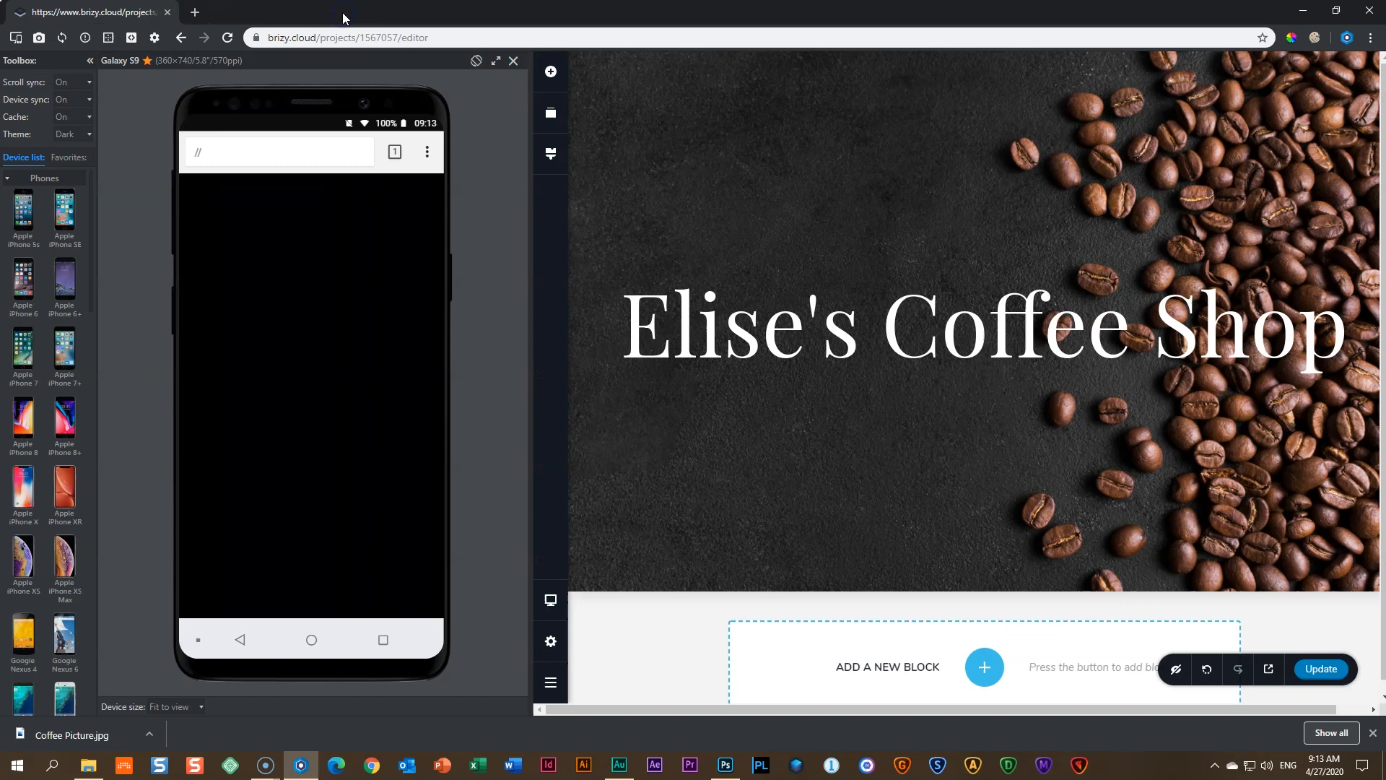
- Switch off the device emulator with Enable Browsing Mode and show the editor in Tablet layout
click(16, 37)
click(24, 76)
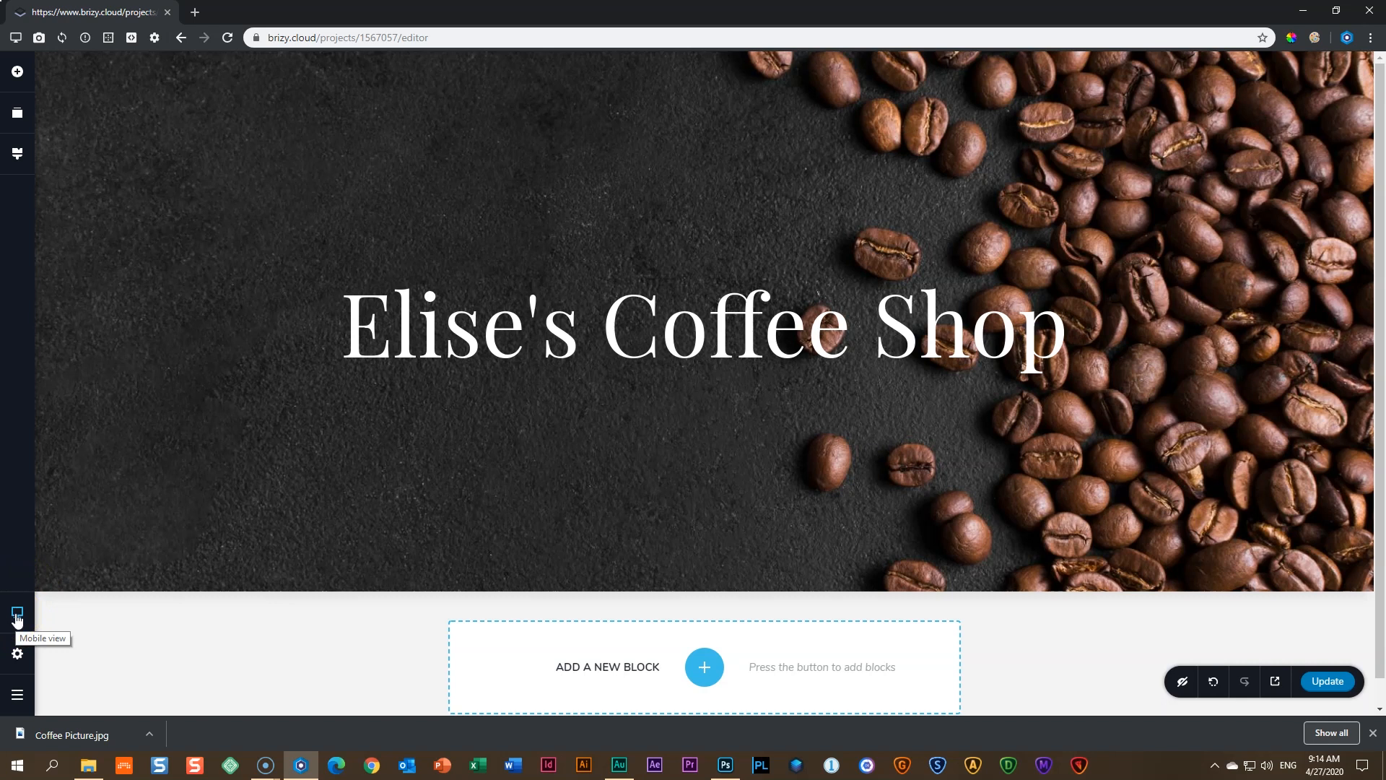
click(18, 618)
click(93, 569)
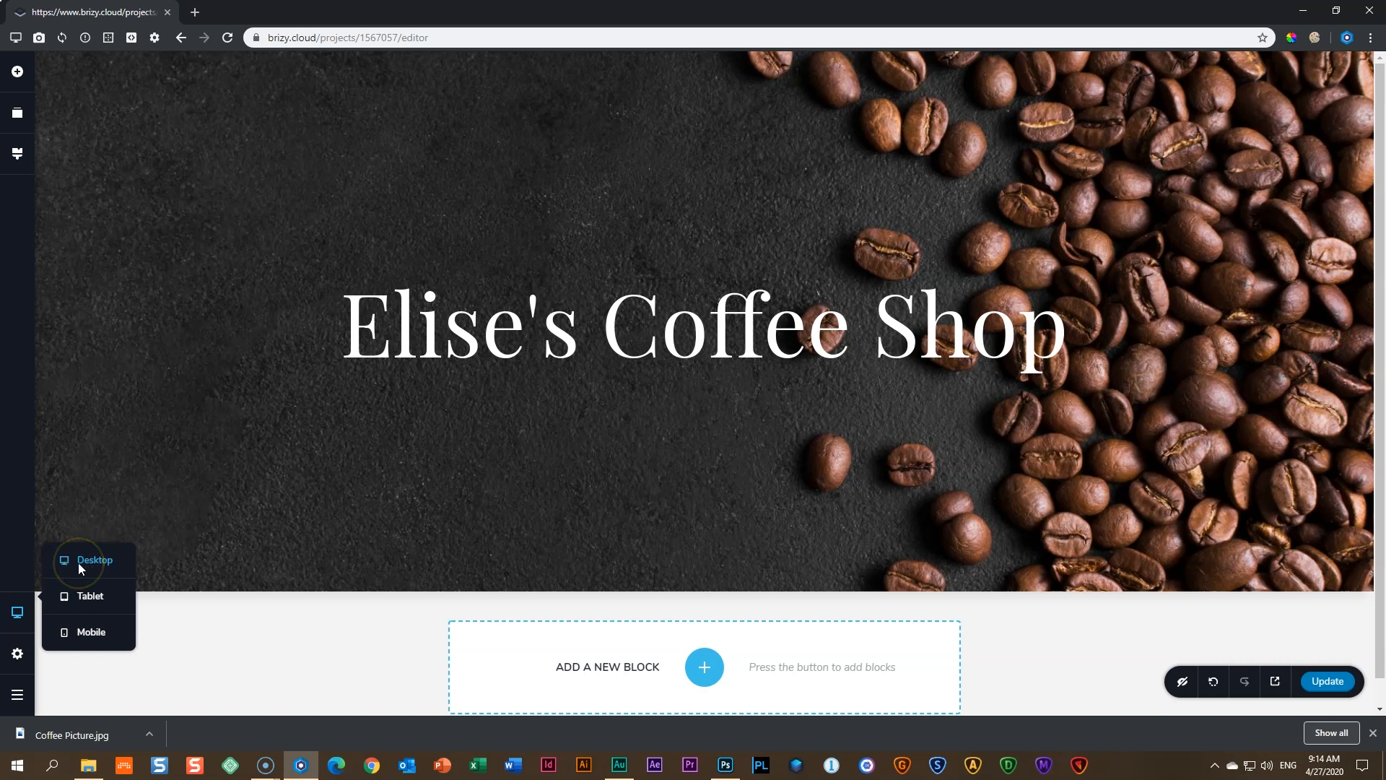
click(90, 633)
click(97, 600)
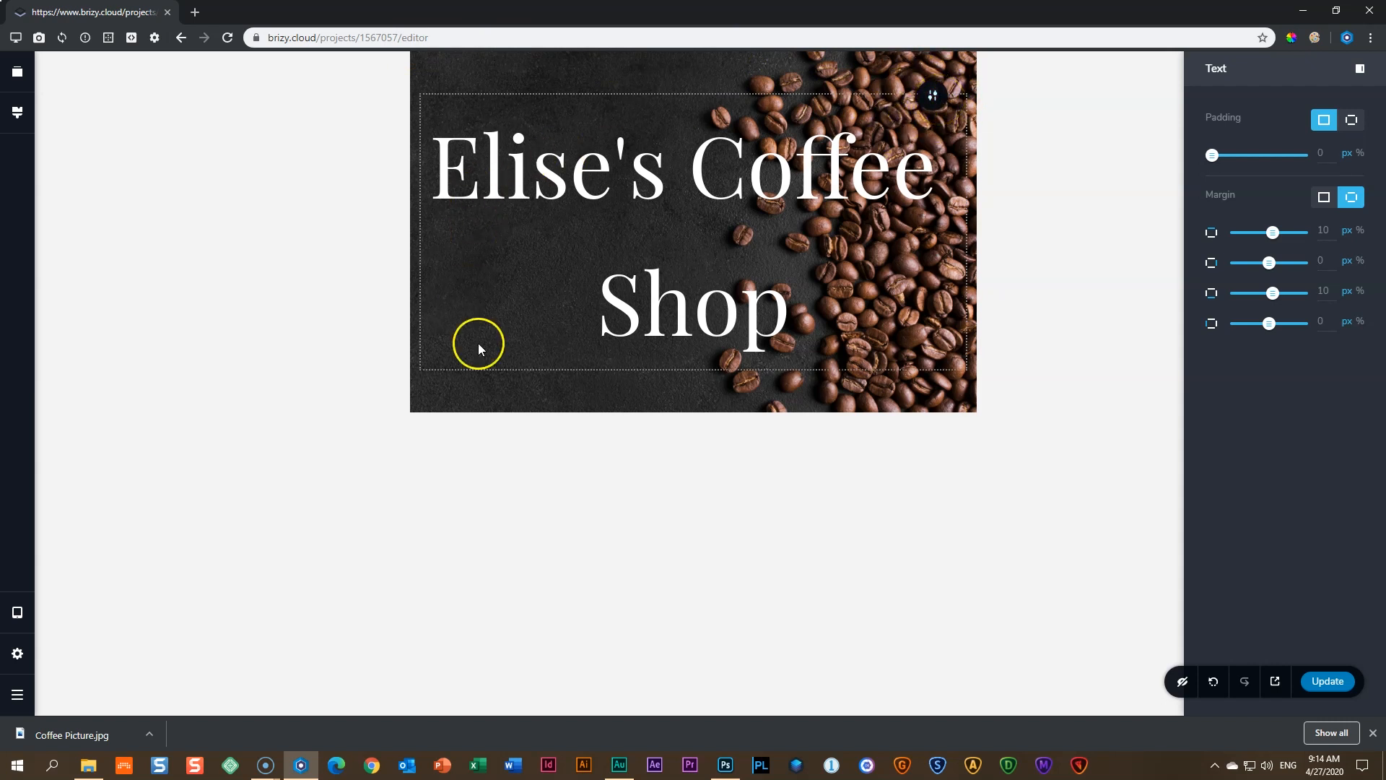
- Return to desktop layout and inspect the hero heading's text formatting and spacing
click(747, 167)
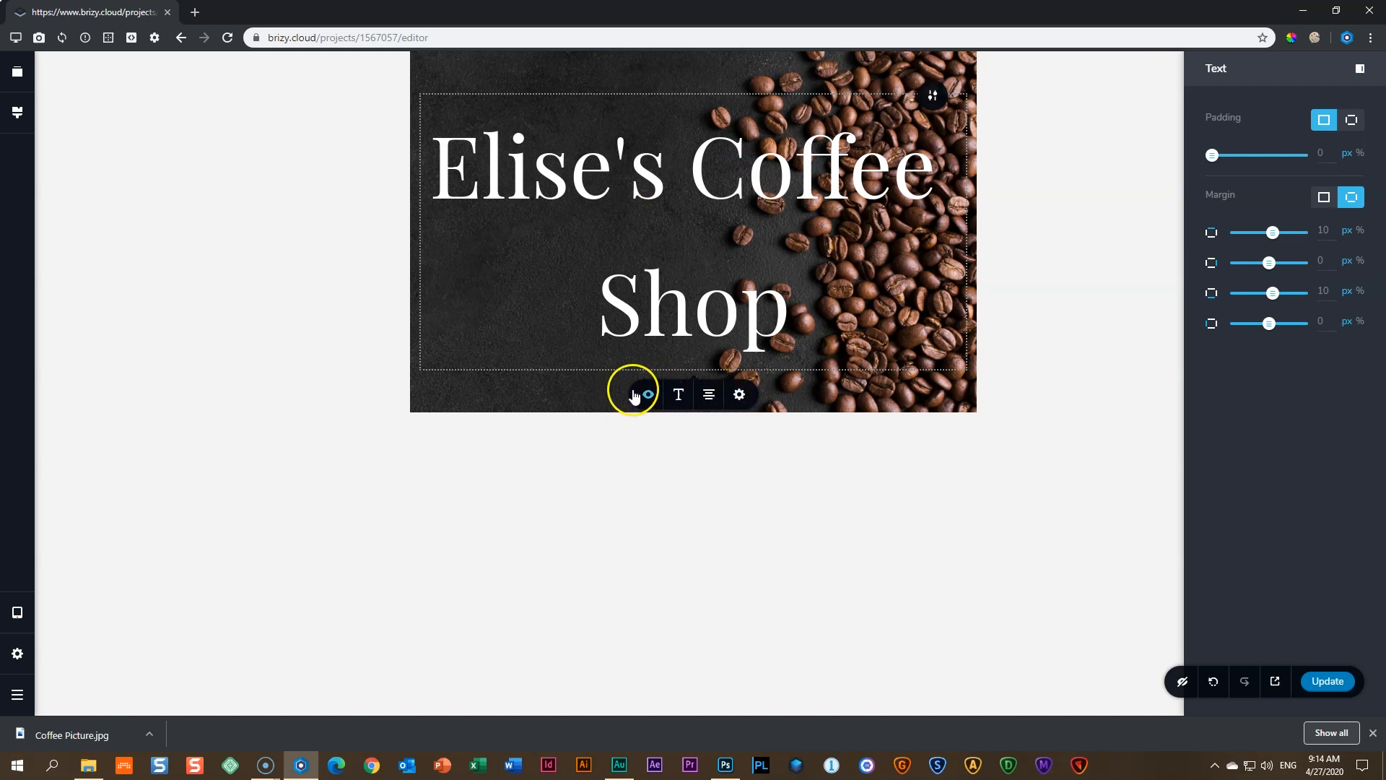
click(21, 615)
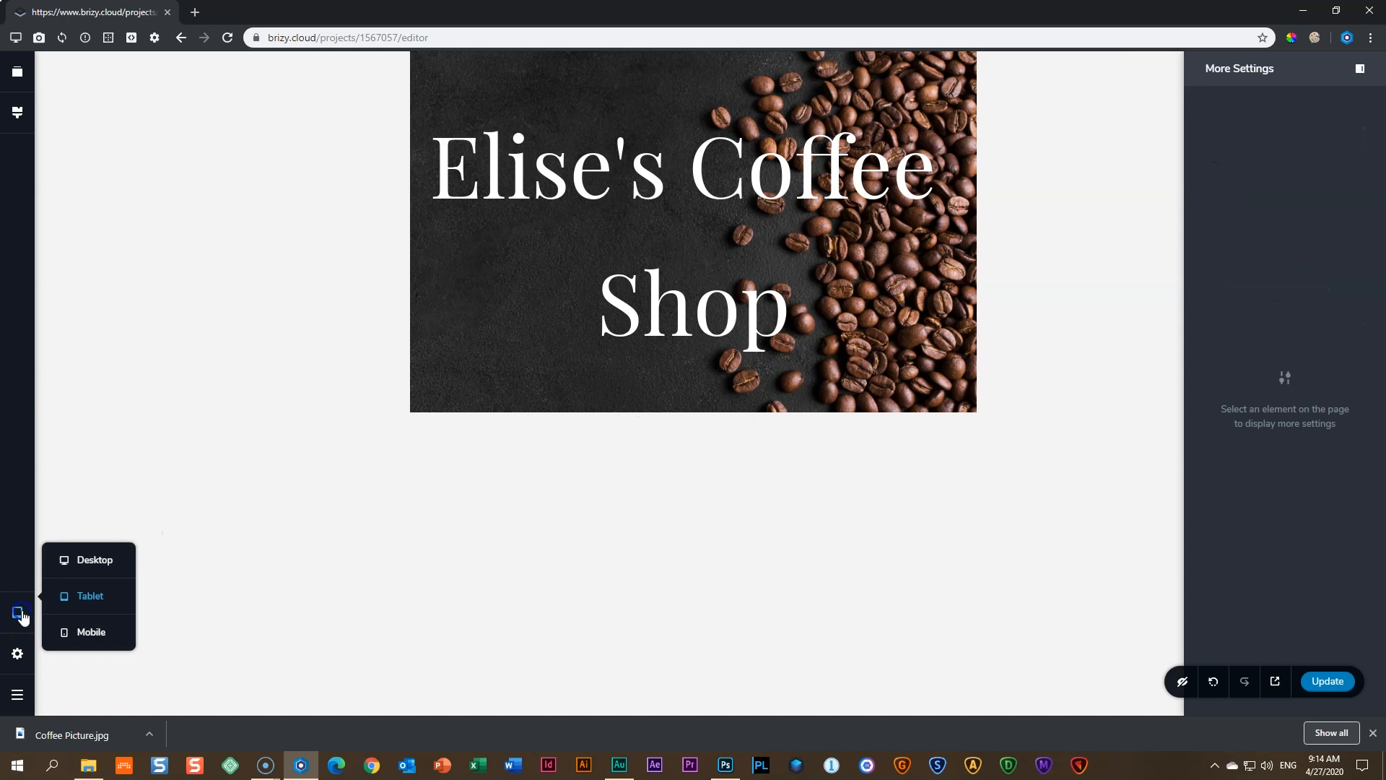
click(89, 561)
click(668, 328)
click(674, 331)
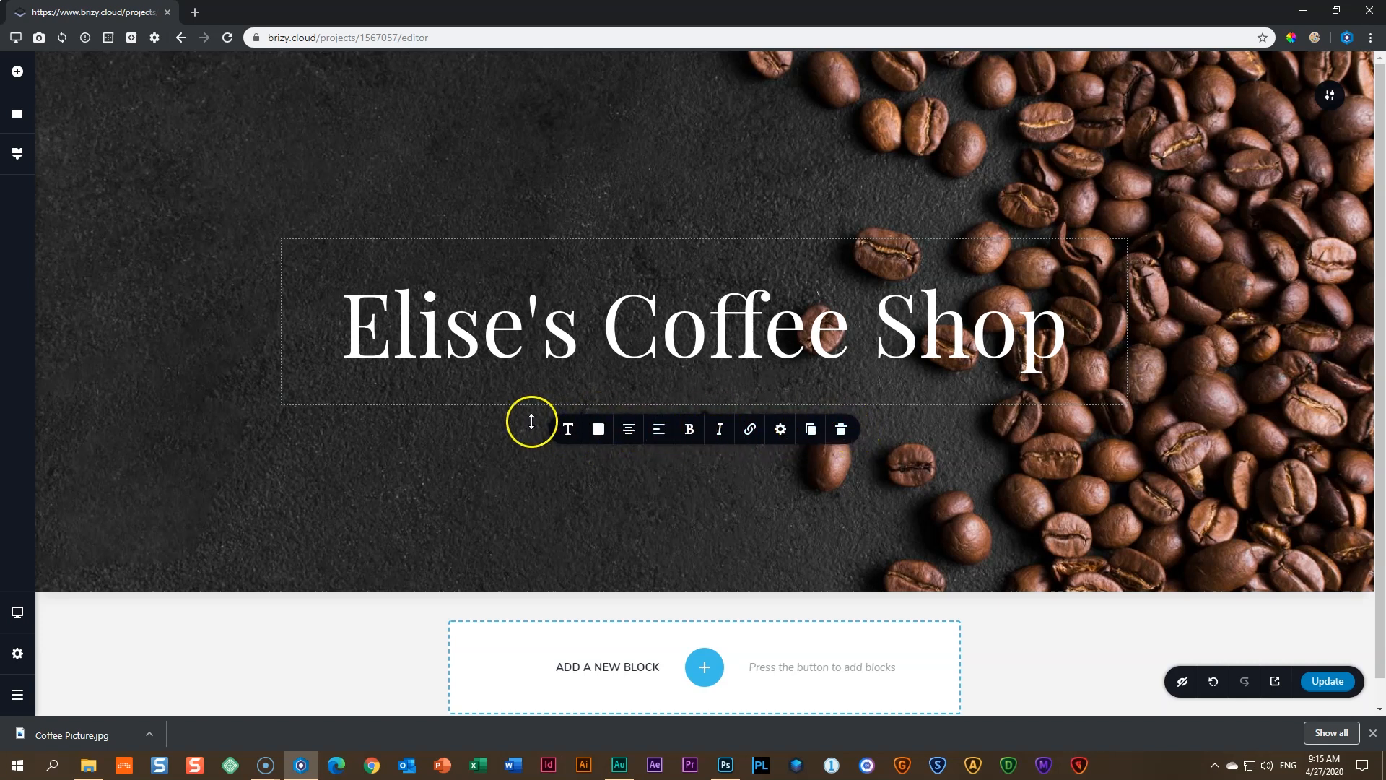
click(885, 432)
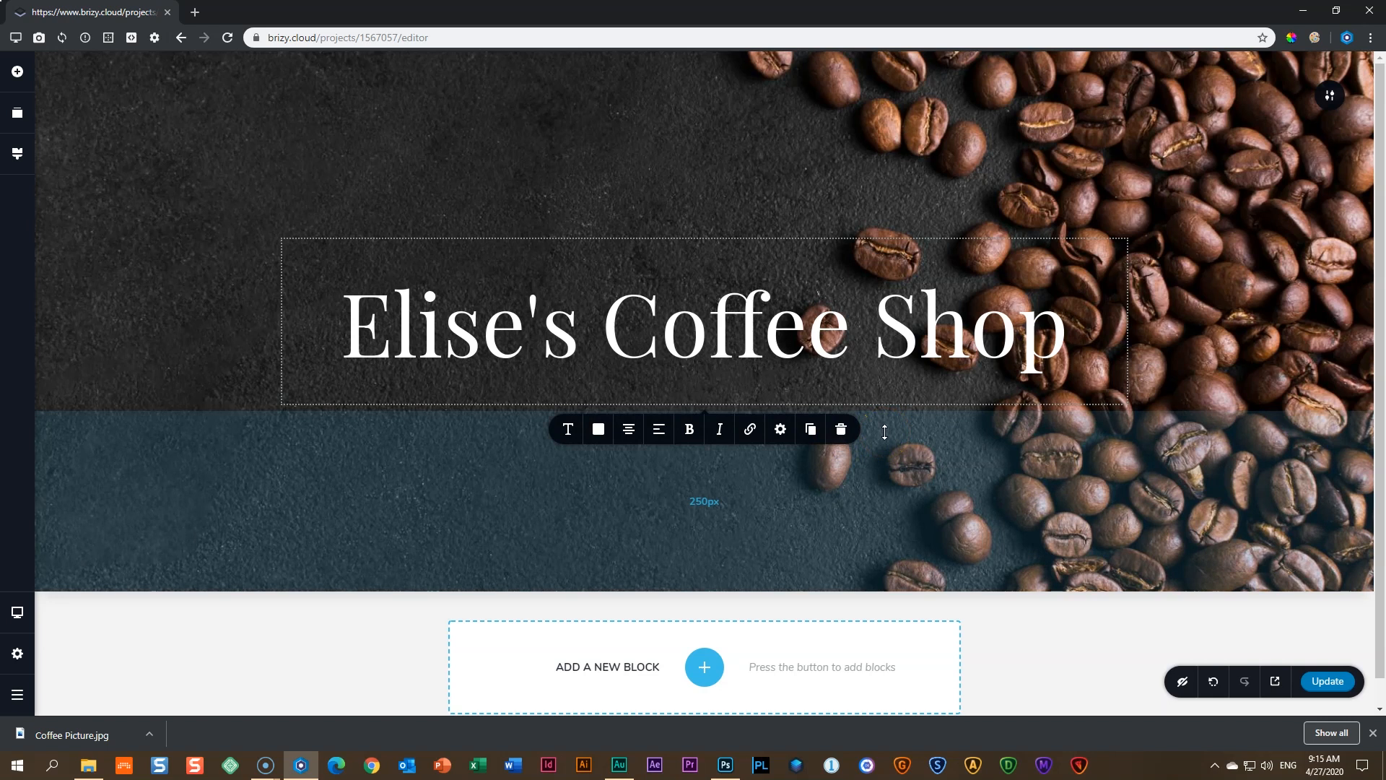
click(275, 416)
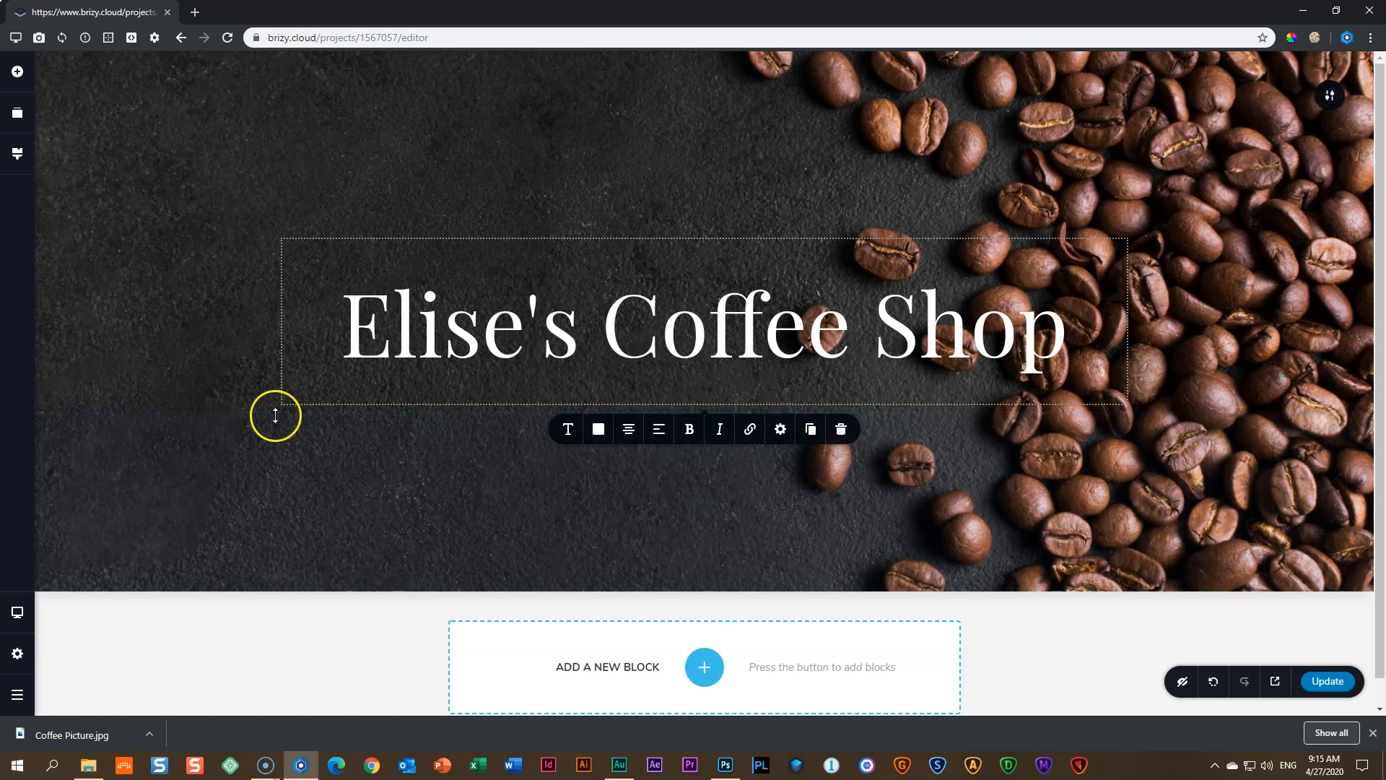
- Switch the editor to tablet width and select the hero heading
click(17, 615)
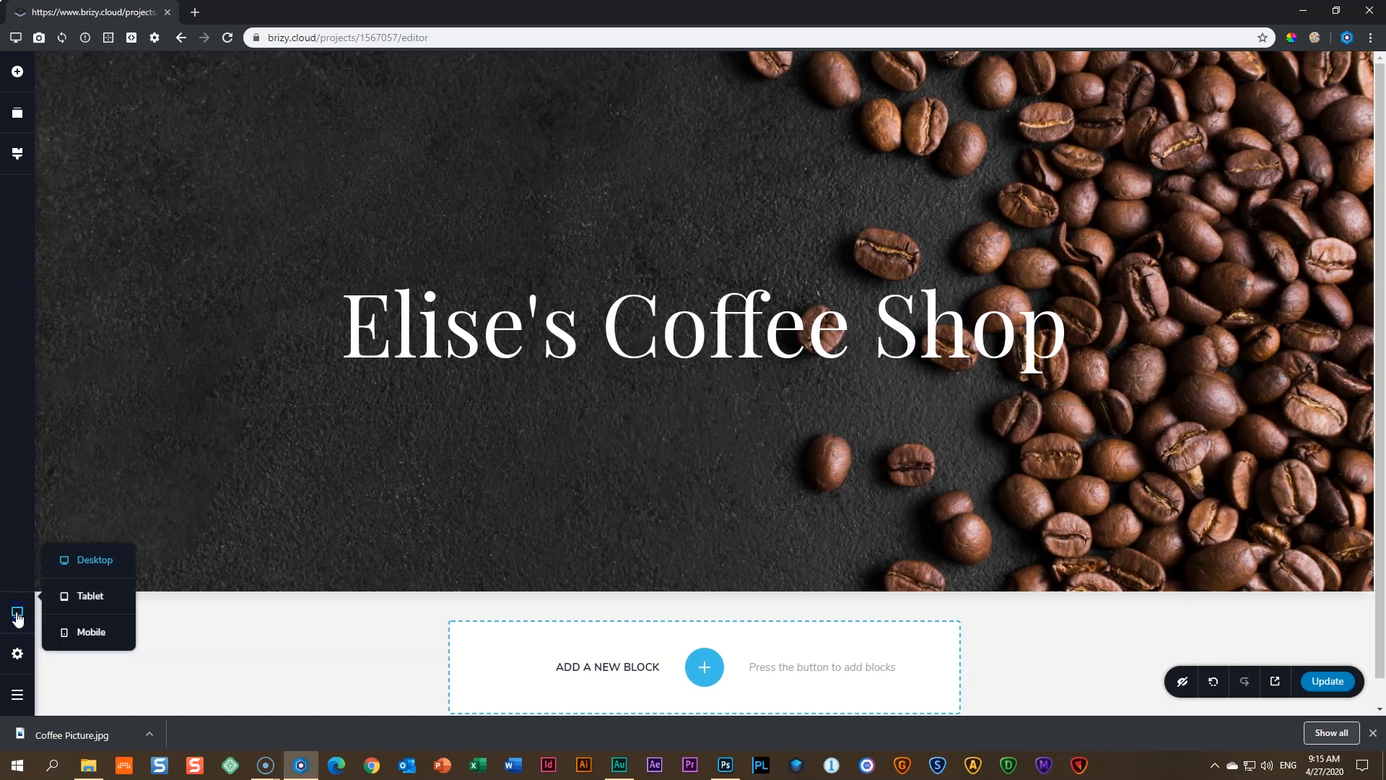
click(83, 598)
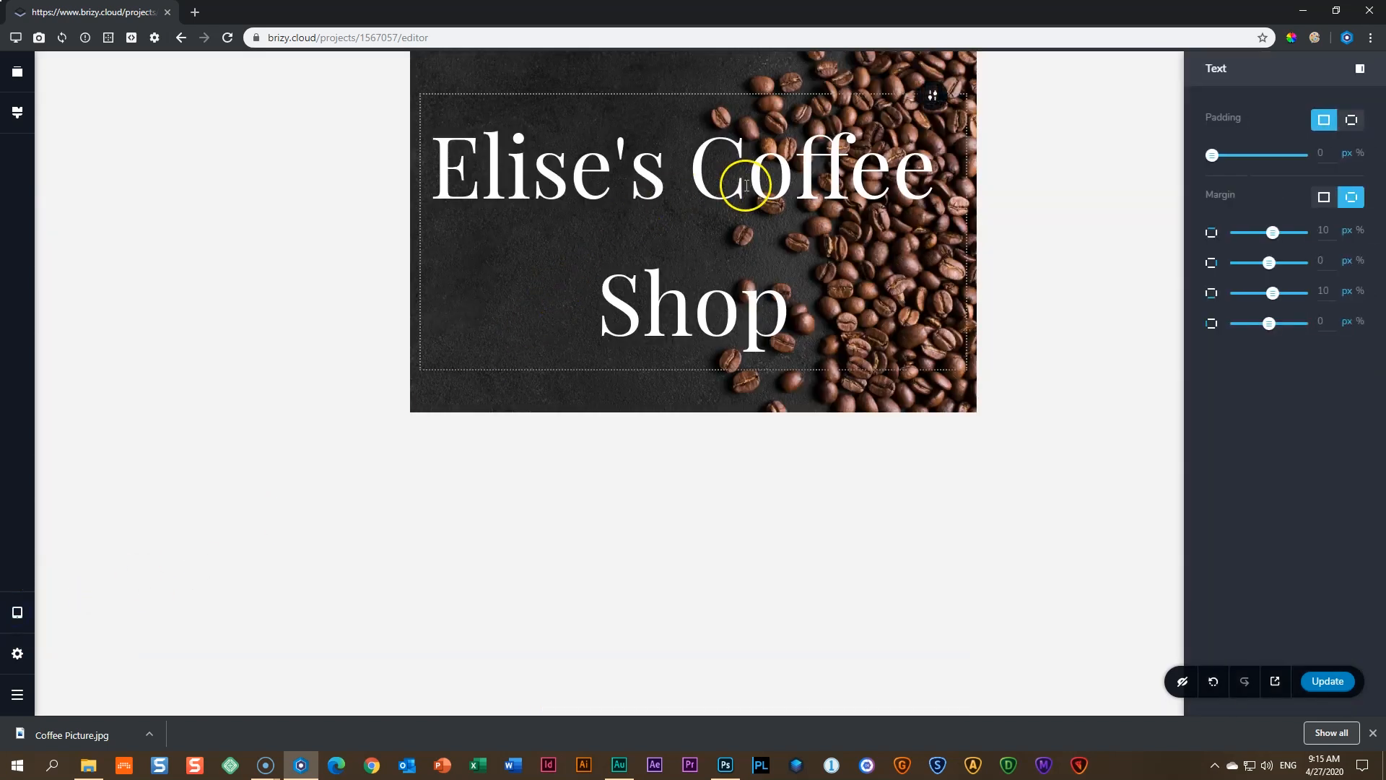
click(747, 186)
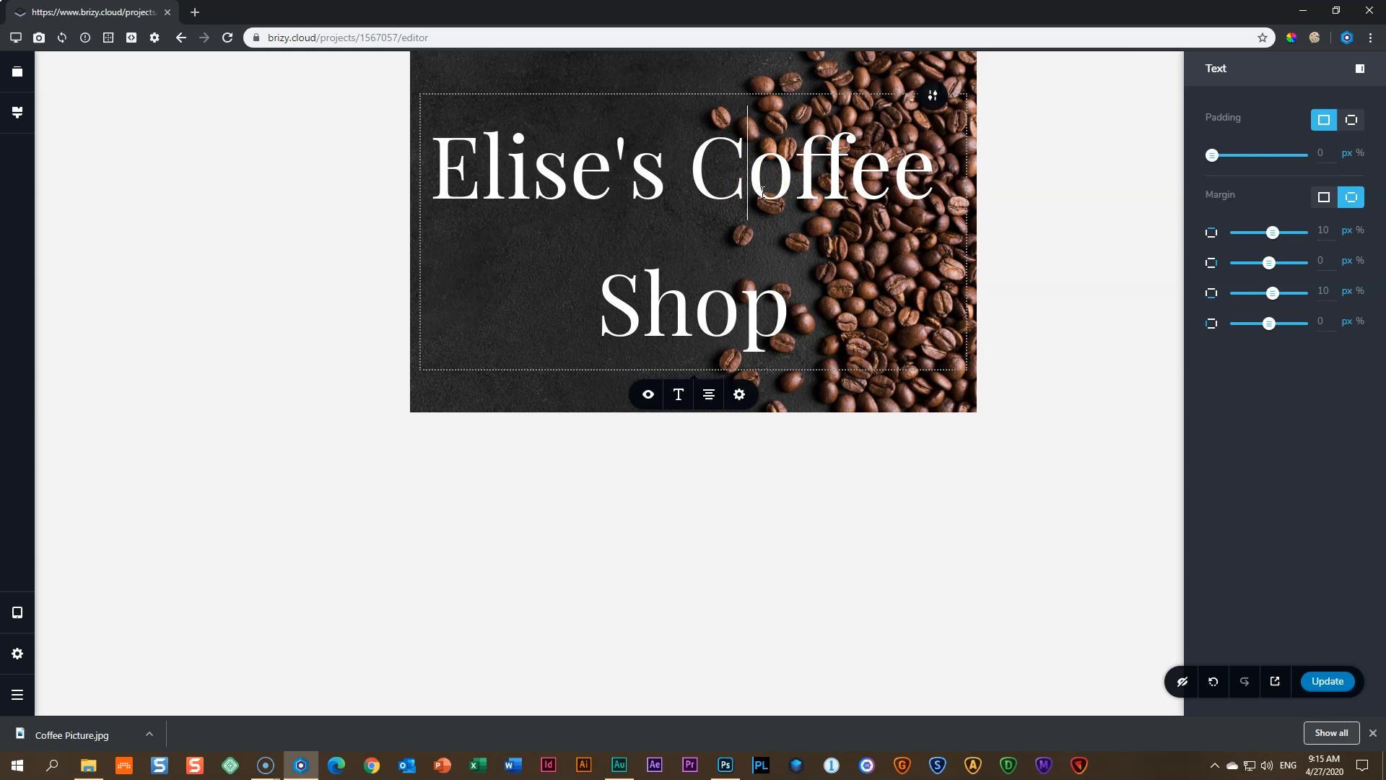
- Change the tablet heading's font size from 120 to 60
click(679, 399)
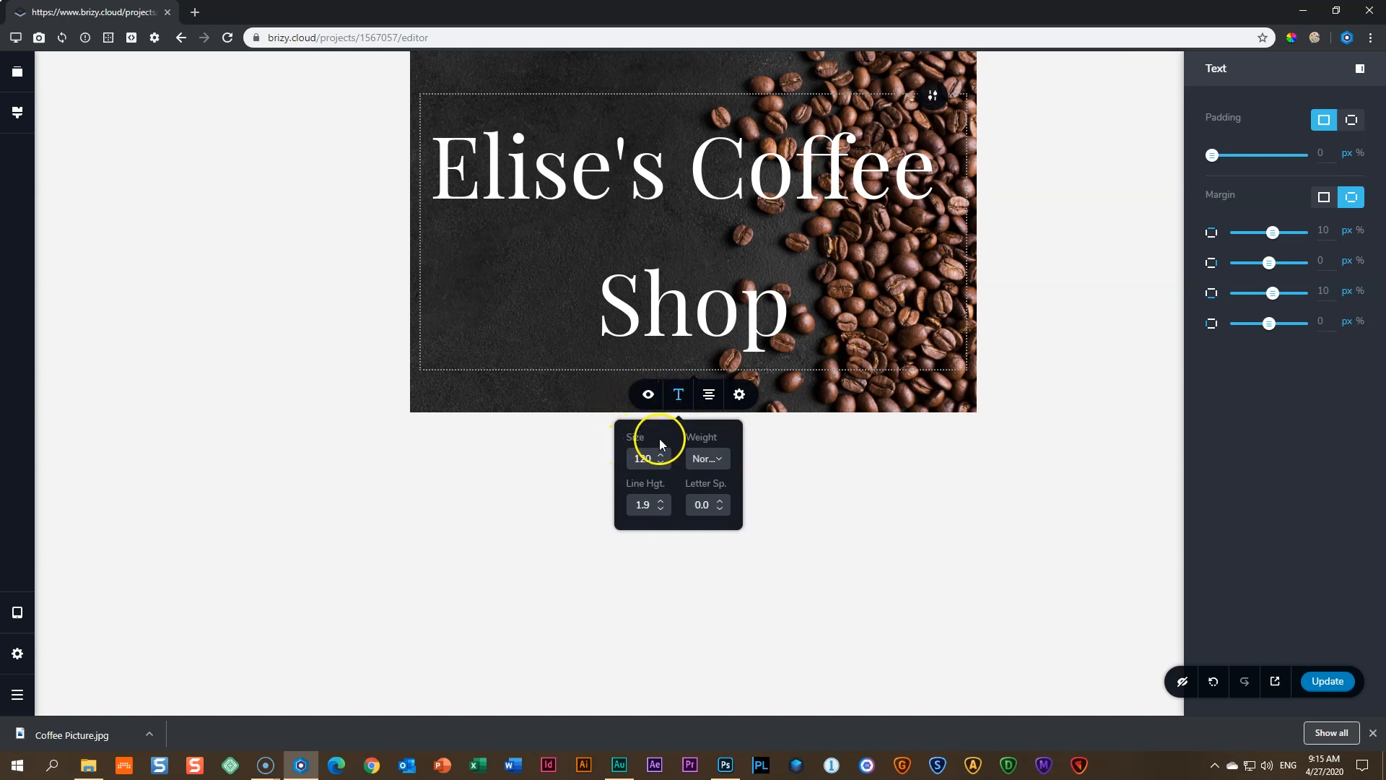
click(642, 458)
double_click(642, 458)
text(60)
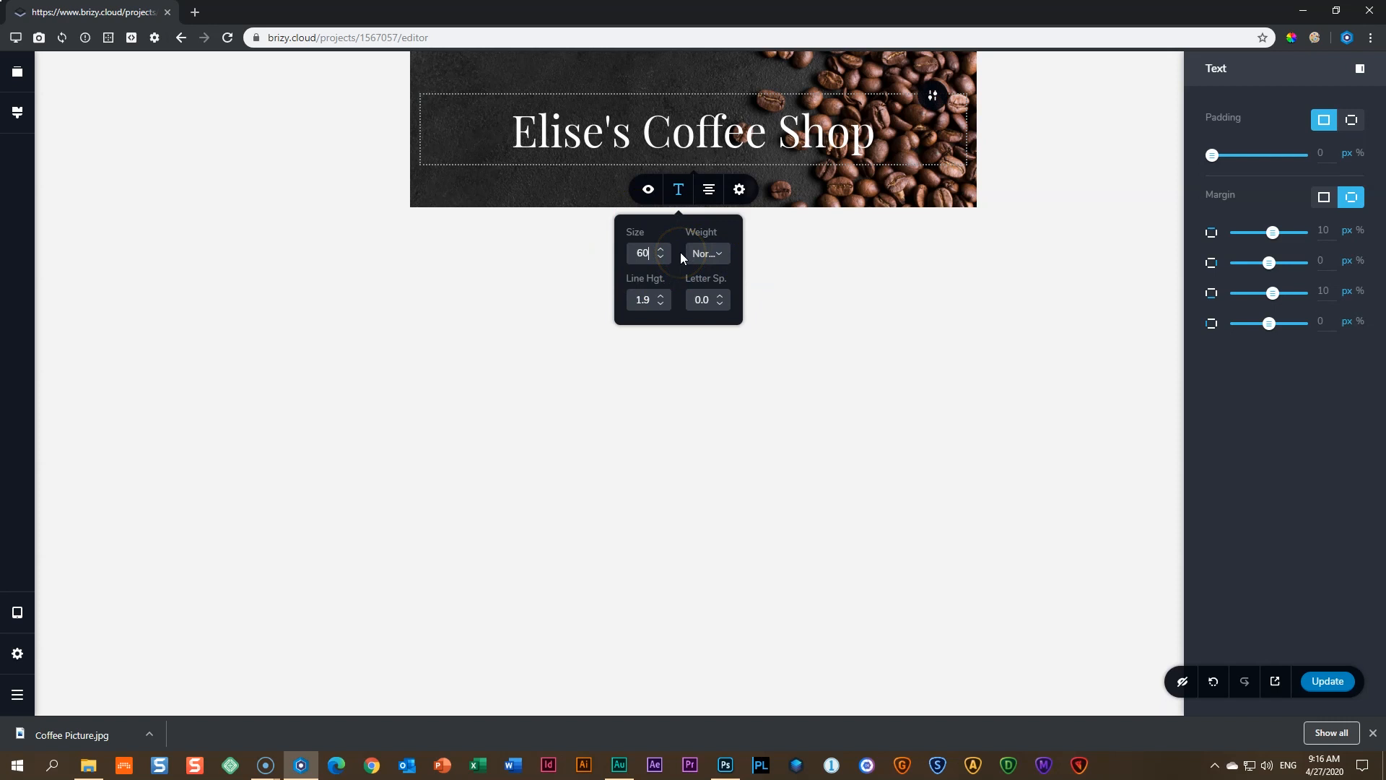
- Confirm the desktop heading still uses size 120, then return to tablet width
click(22, 615)
click(93, 563)
click(578, 350)
click(568, 434)
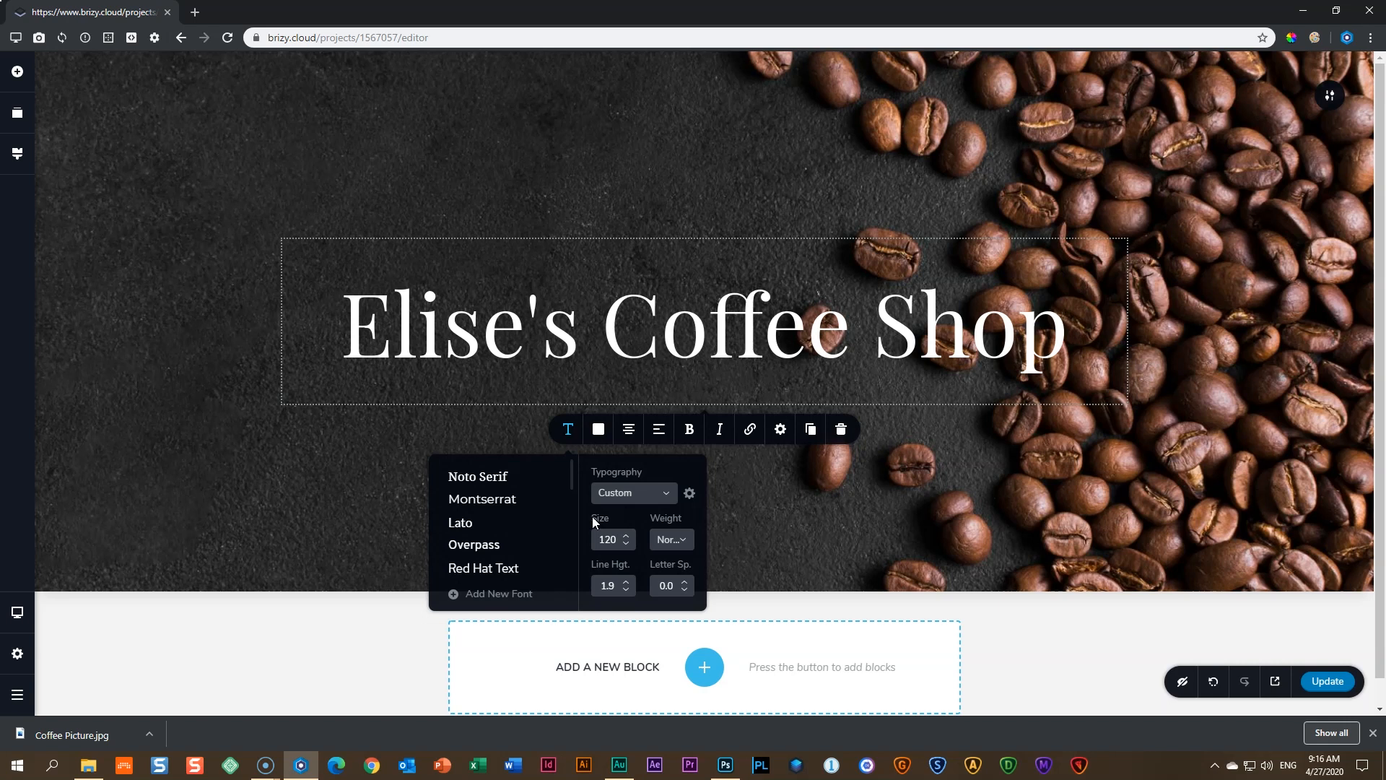
click(17, 613)
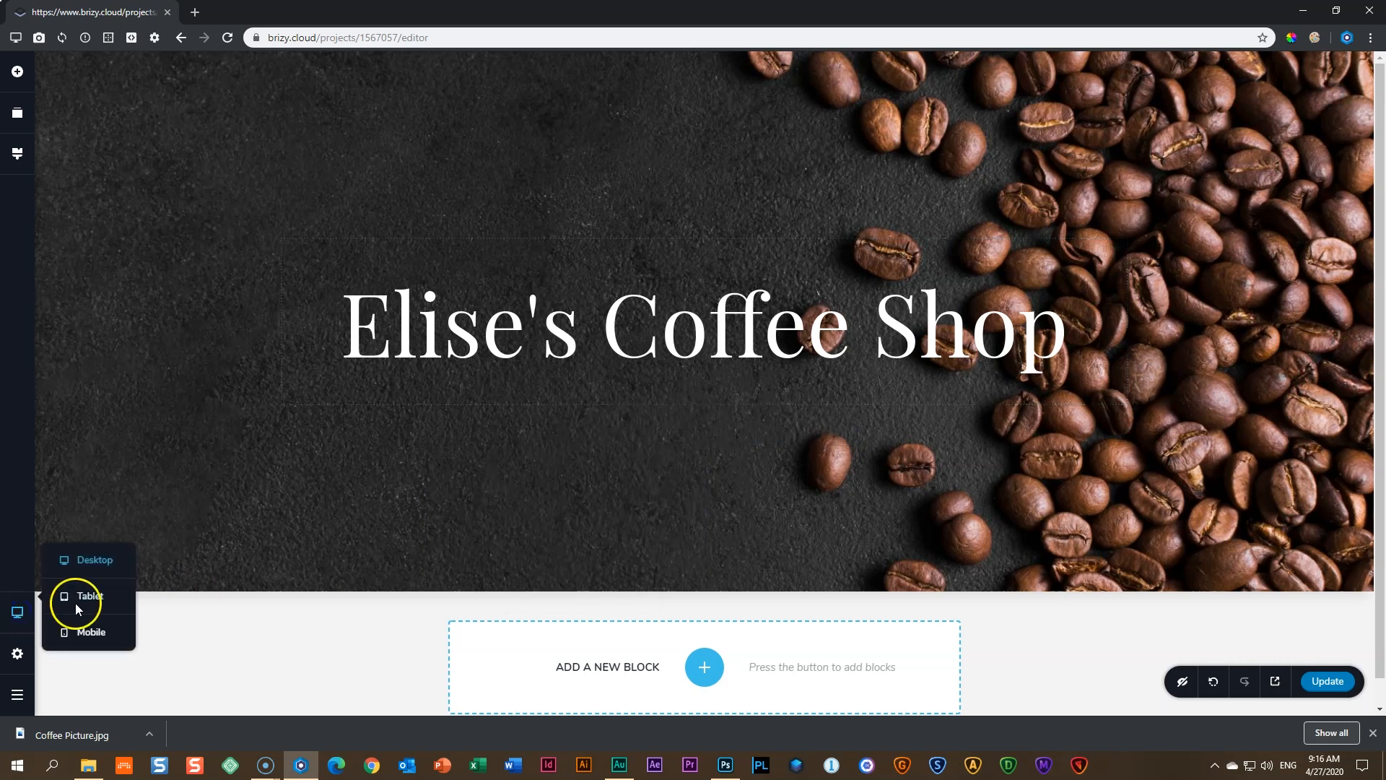
click(85, 600)
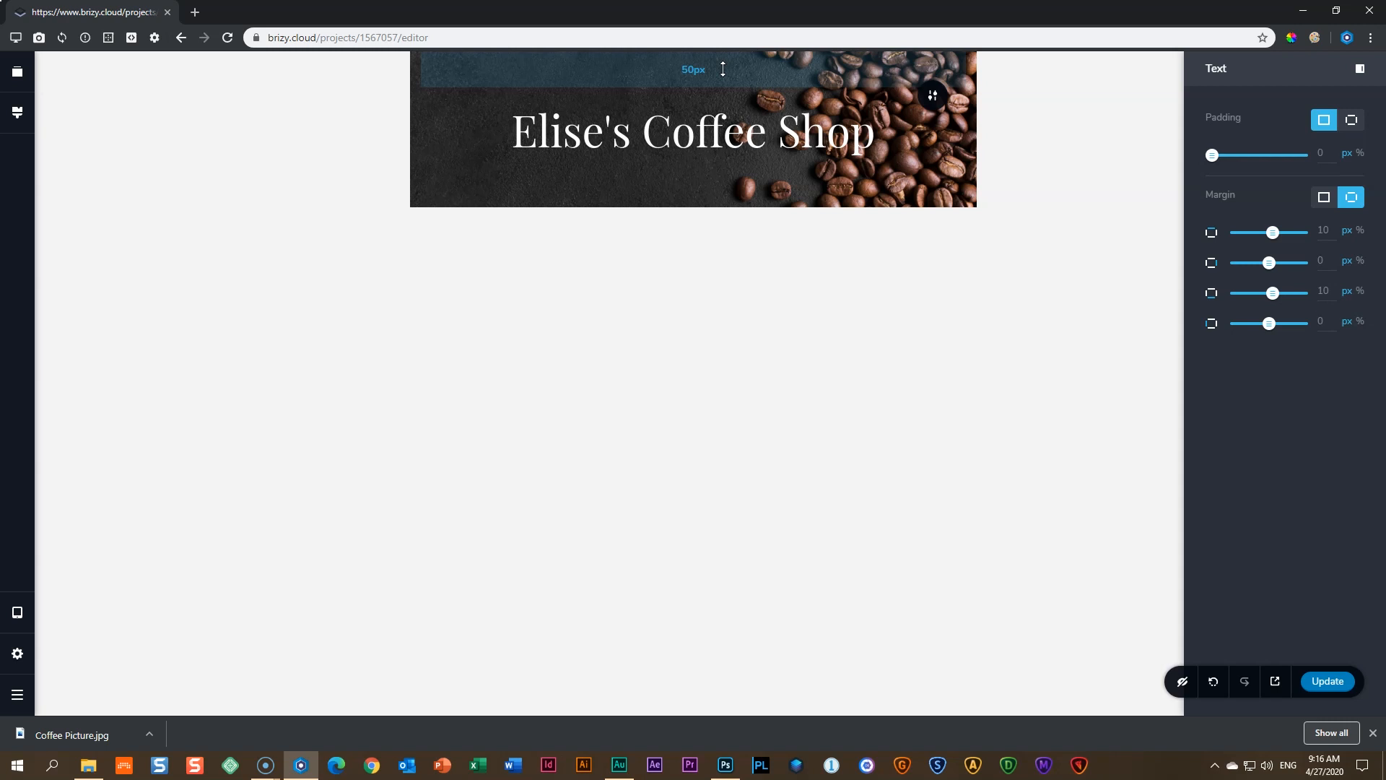
- Drag the tablet hero's top and bottom padding down, then toggle Desktop and back to Tablet
drag(723, 69, 730, 137)
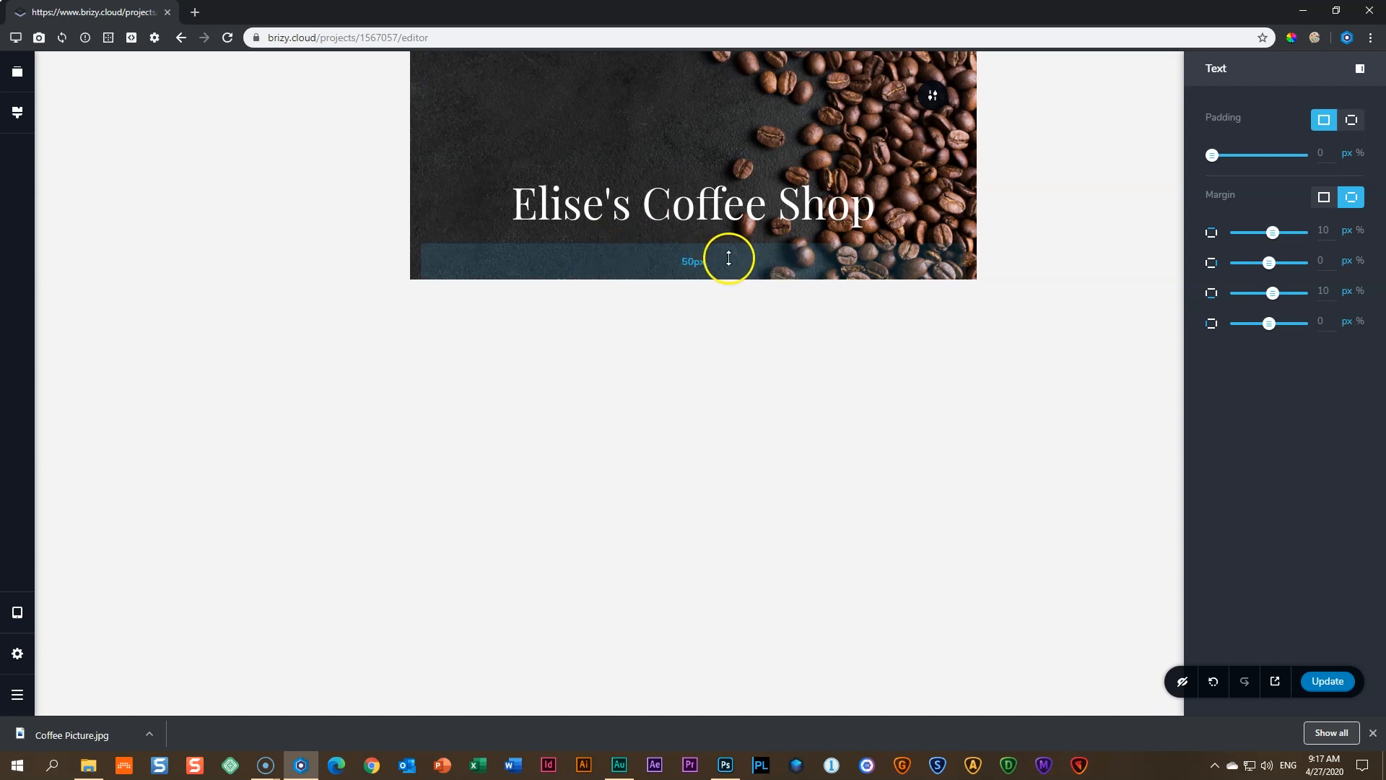
drag(730, 257, 720, 331)
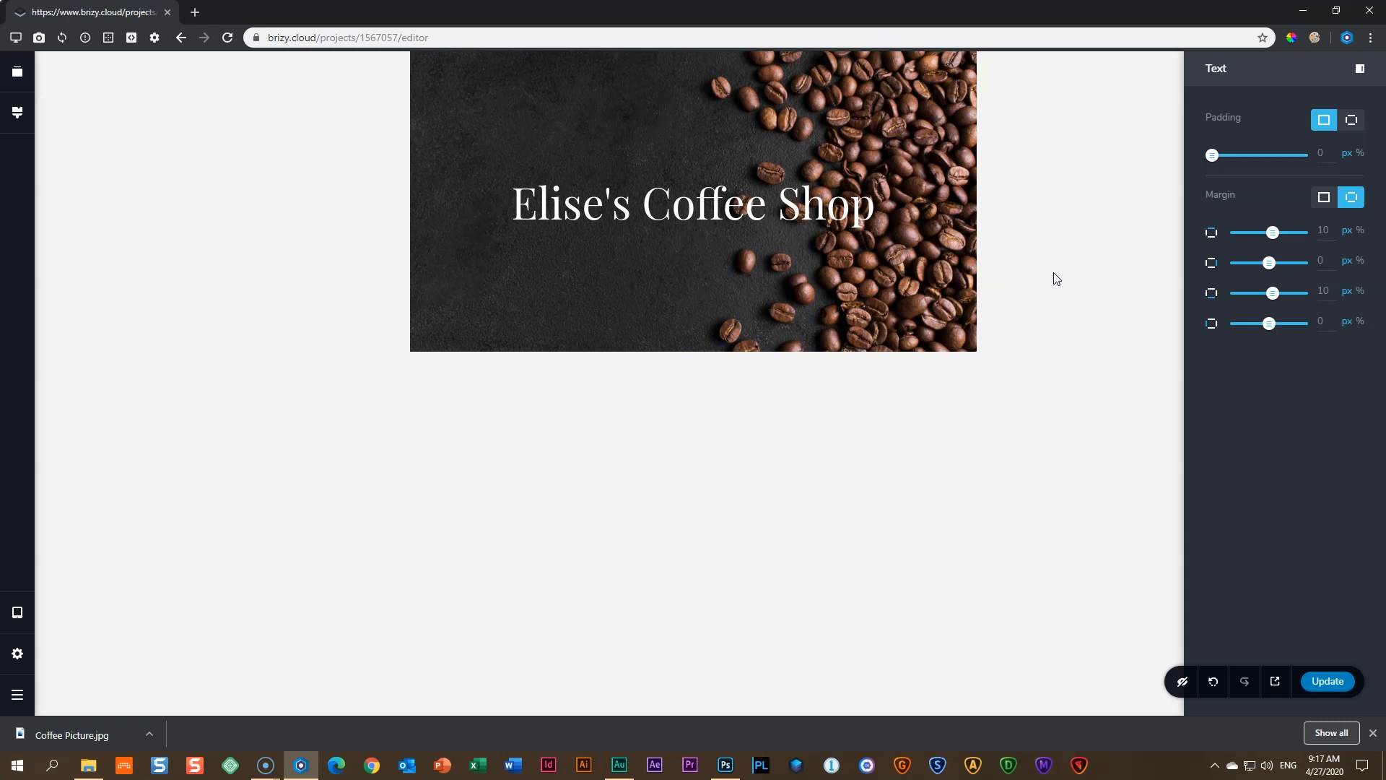
click(16, 614)
click(93, 561)
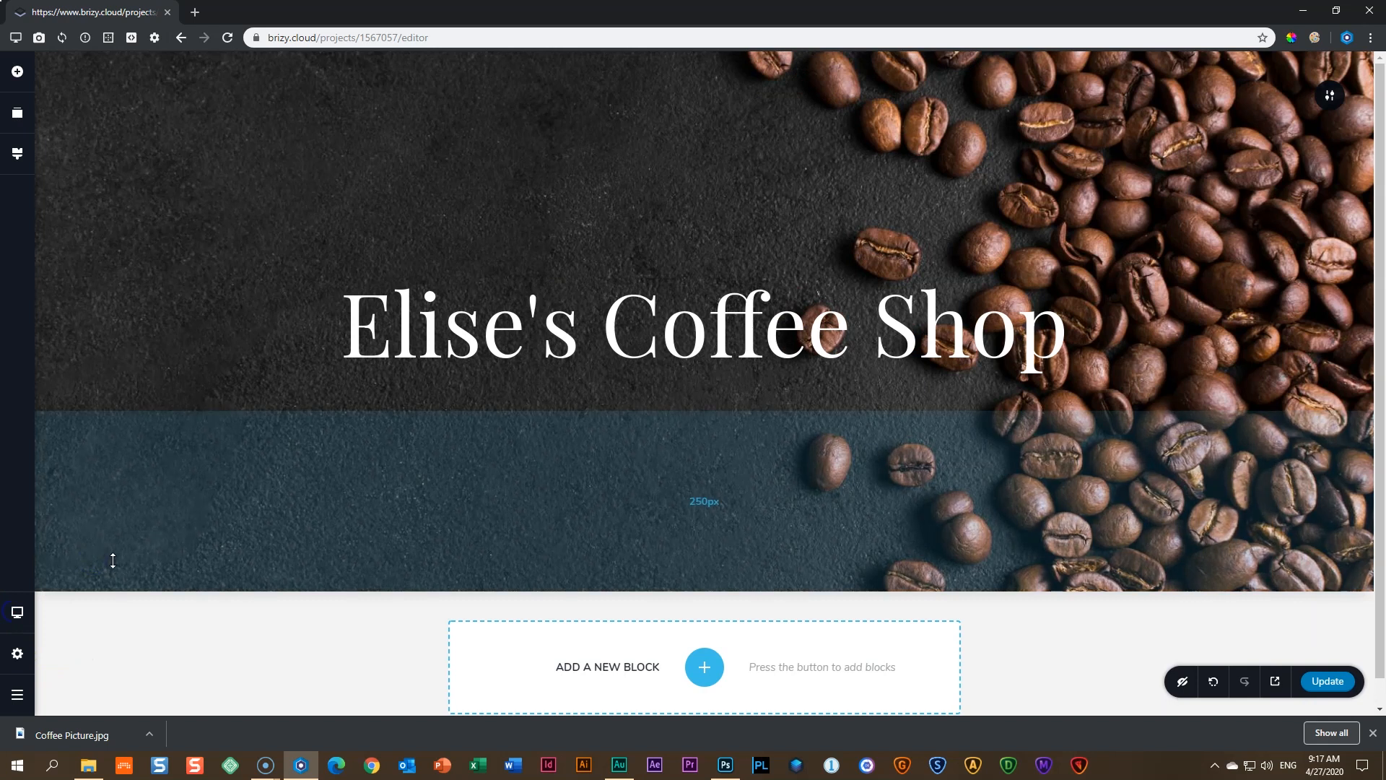
mouse_move(14, 611)
click(89, 597)
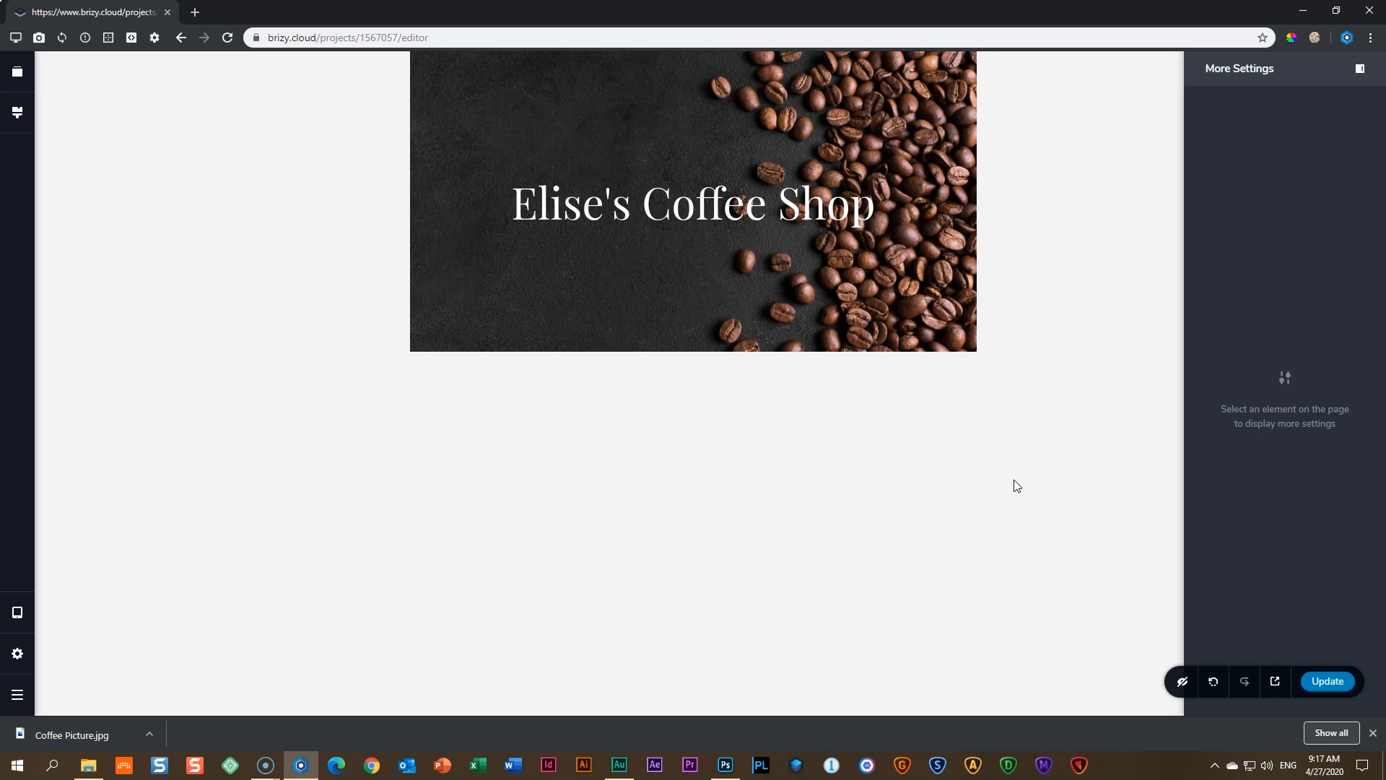
- Switch to mobile layout and open the hero heading's typography settings
click(15, 616)
click(85, 637)
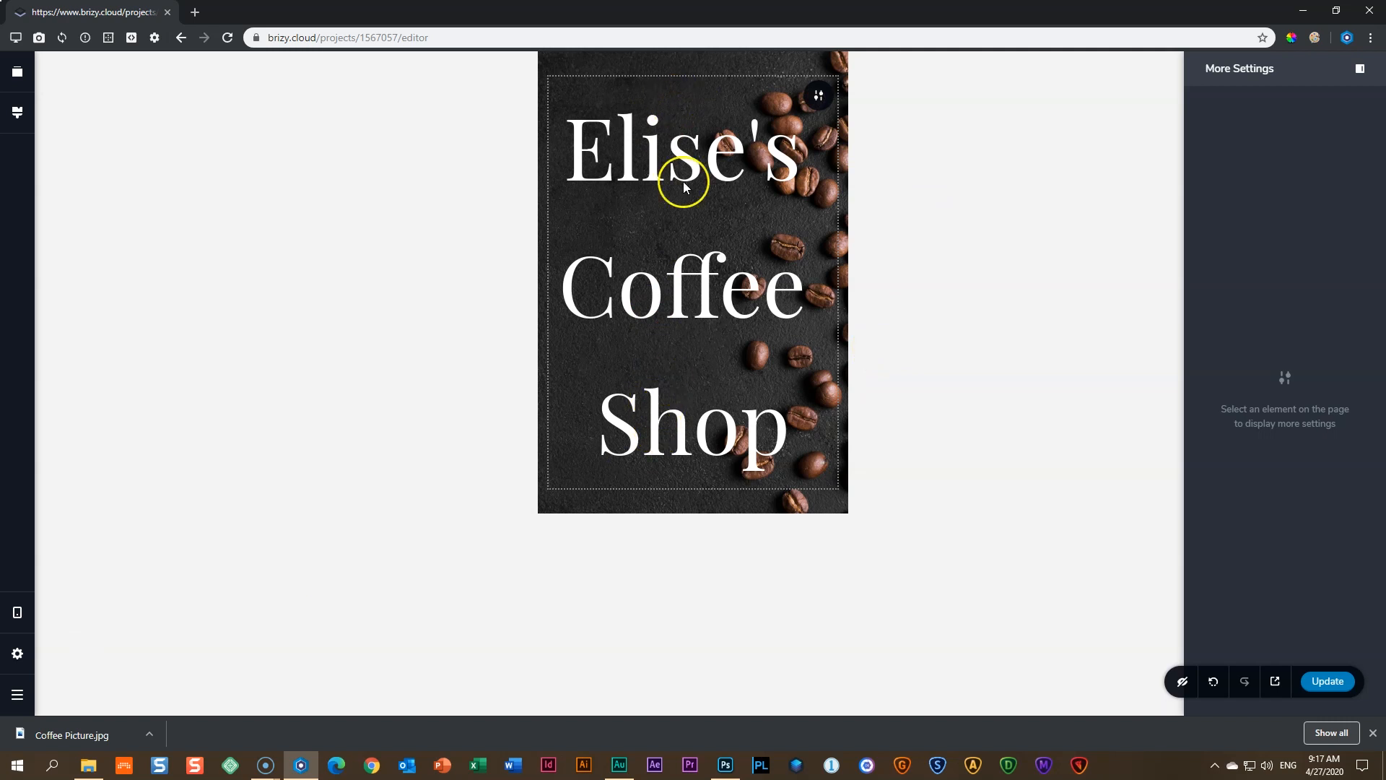
click(695, 292)
click(694, 294)
click(678, 520)
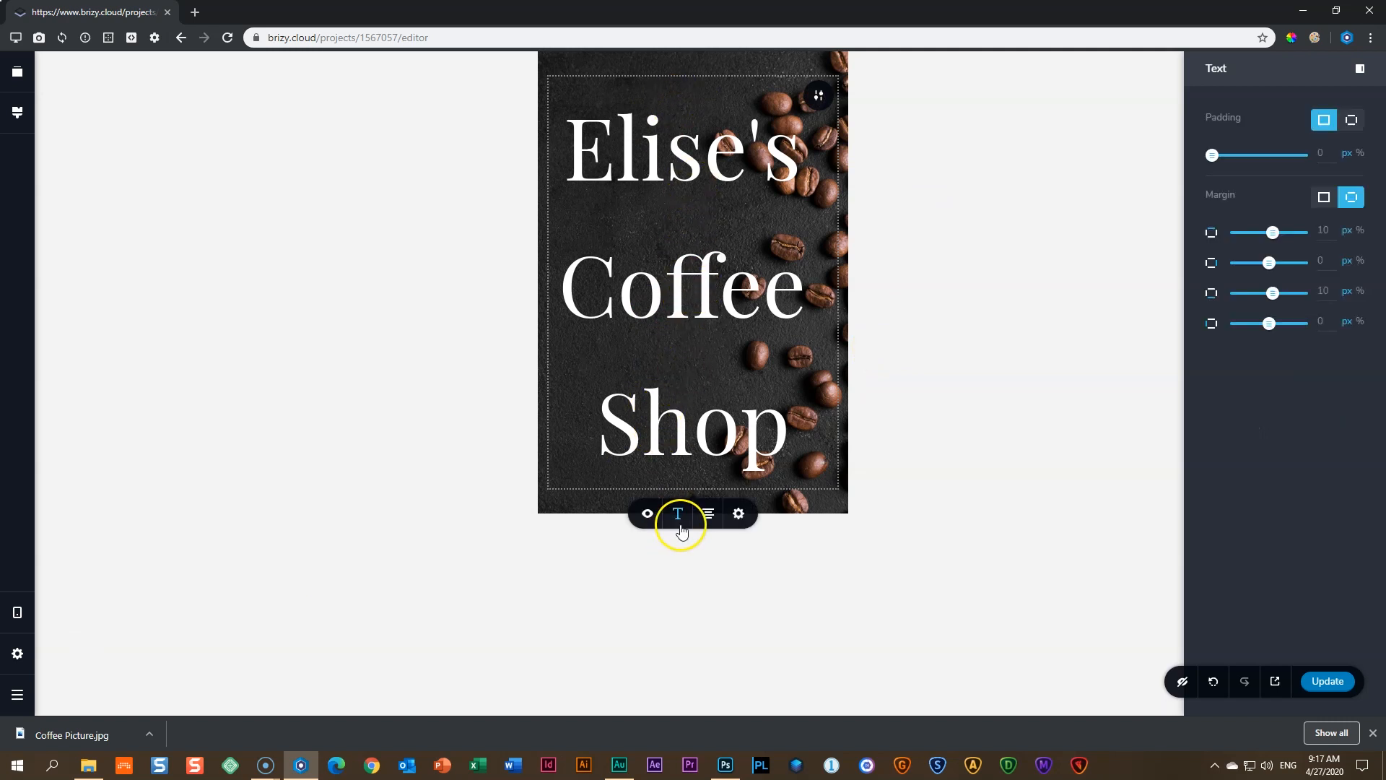
- Set the mobile heading's font size to 34 using the up arrow
double_click(645, 578)
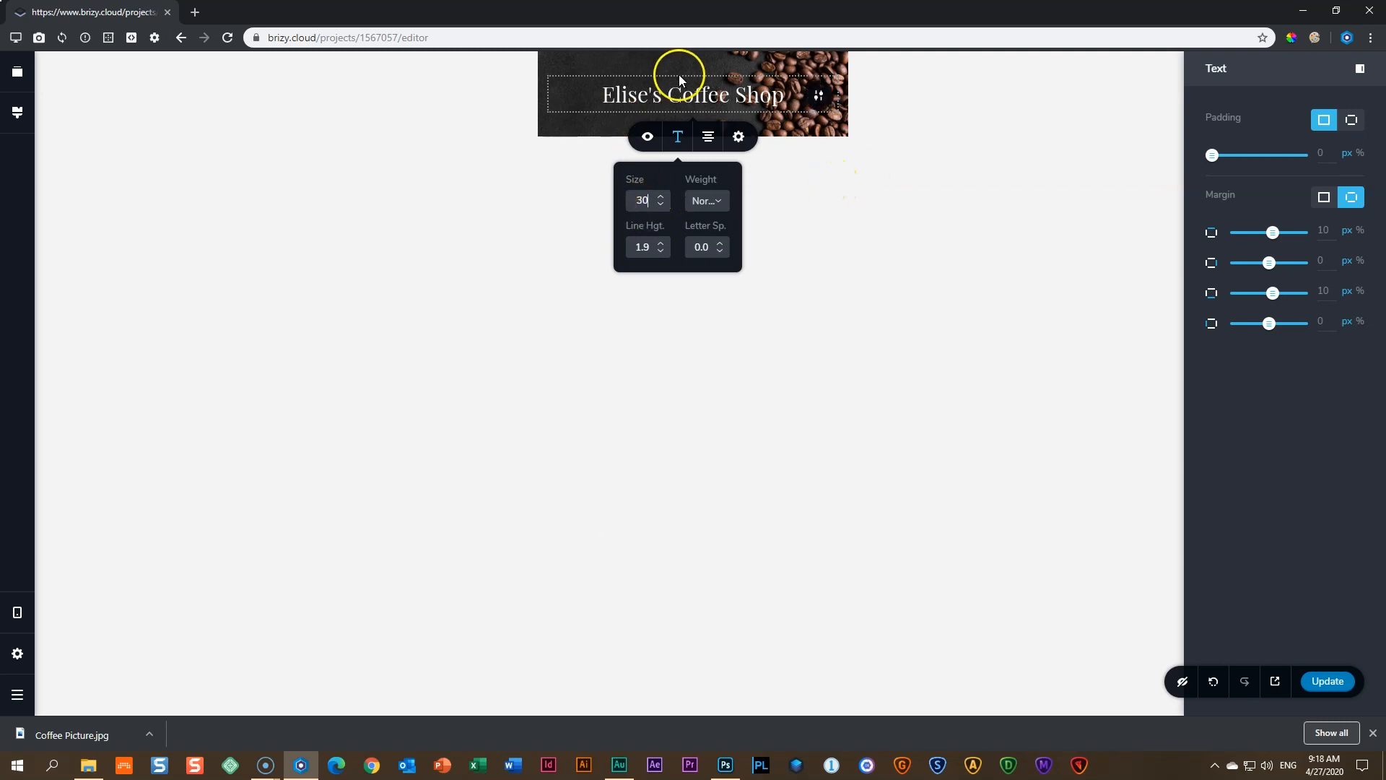
click(660, 198)
click(661, 197)
click(661, 198)
click(660, 198)
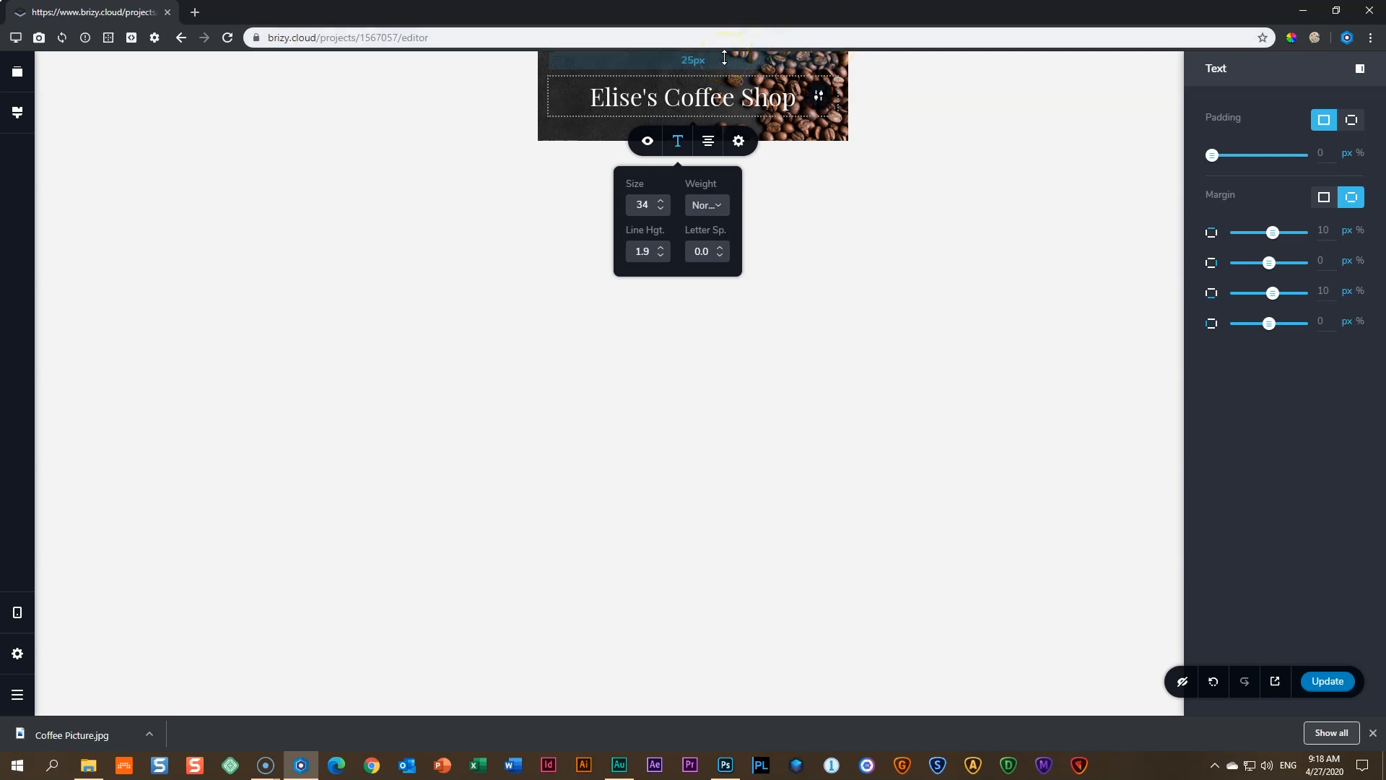
- Greatly increase the mobile hero's top and bottom padding around the heading
drag(724, 58, 725, 148)
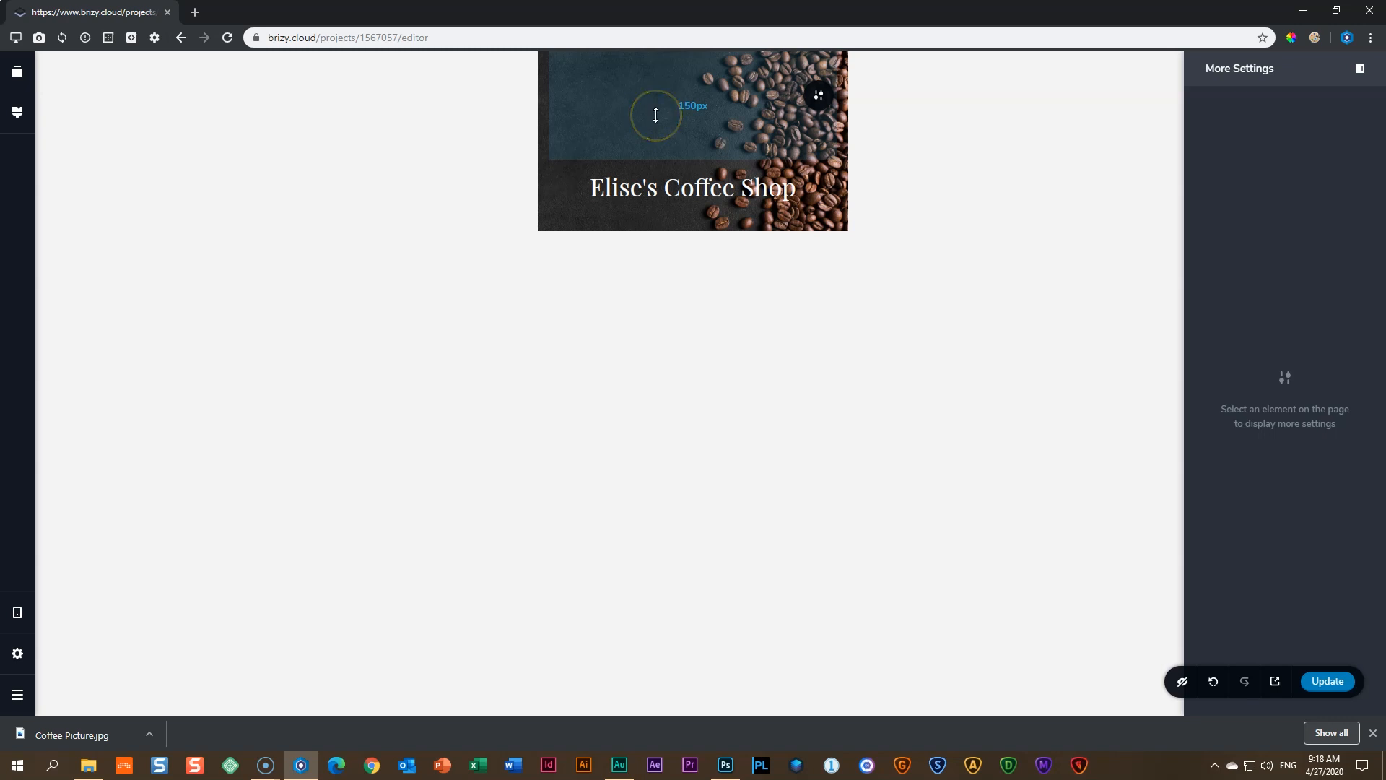
drag(742, 91, 747, 164)
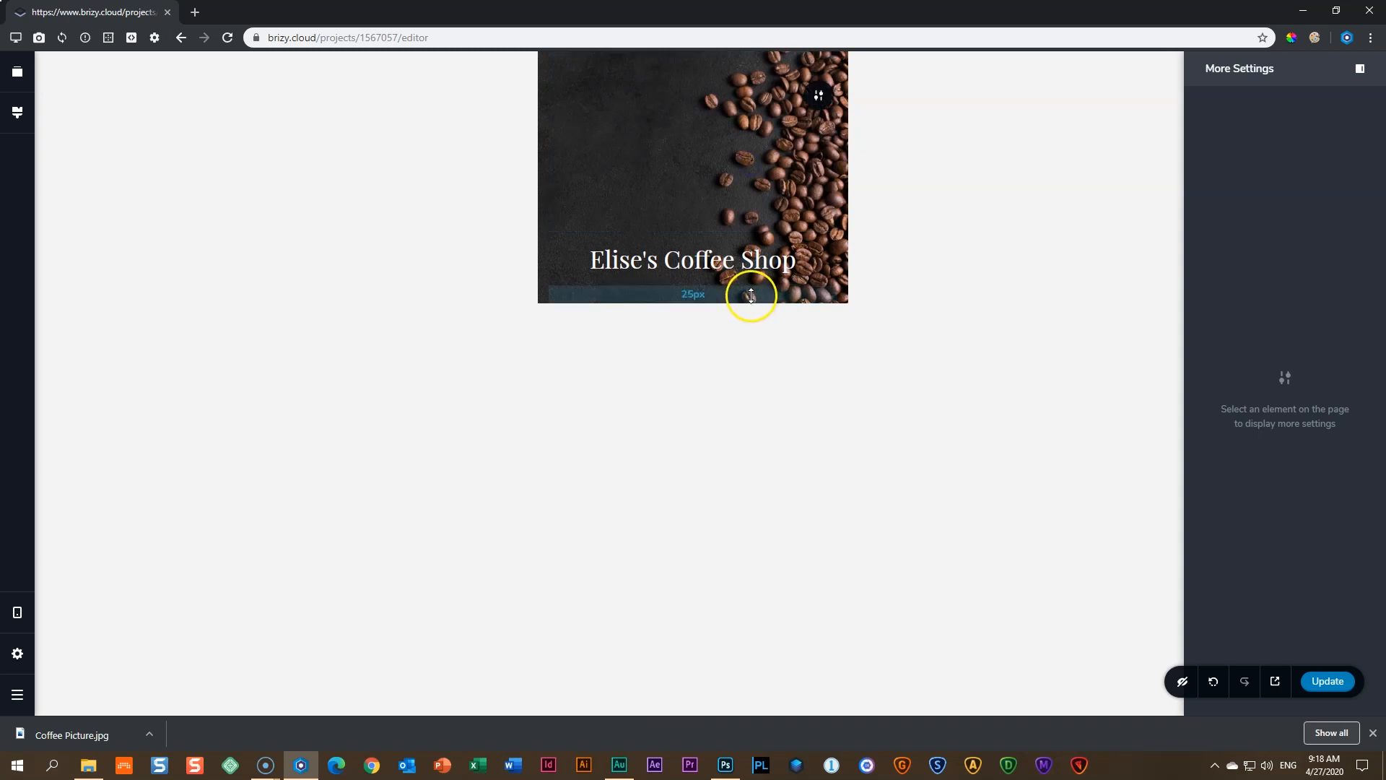
drag(751, 295, 739, 458)
click(978, 408)
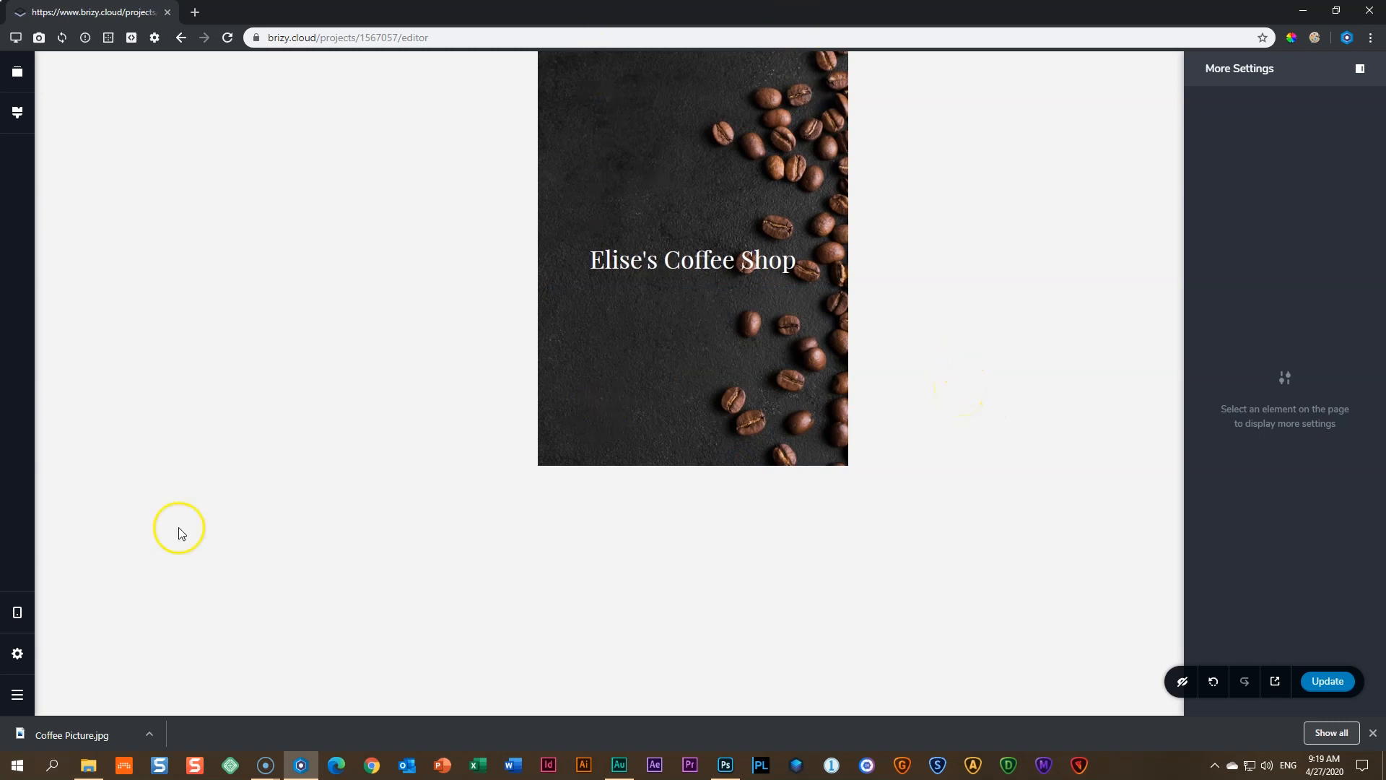
- Return to desktop layout and open the page preview in a new tab
click(18, 614)
click(84, 564)
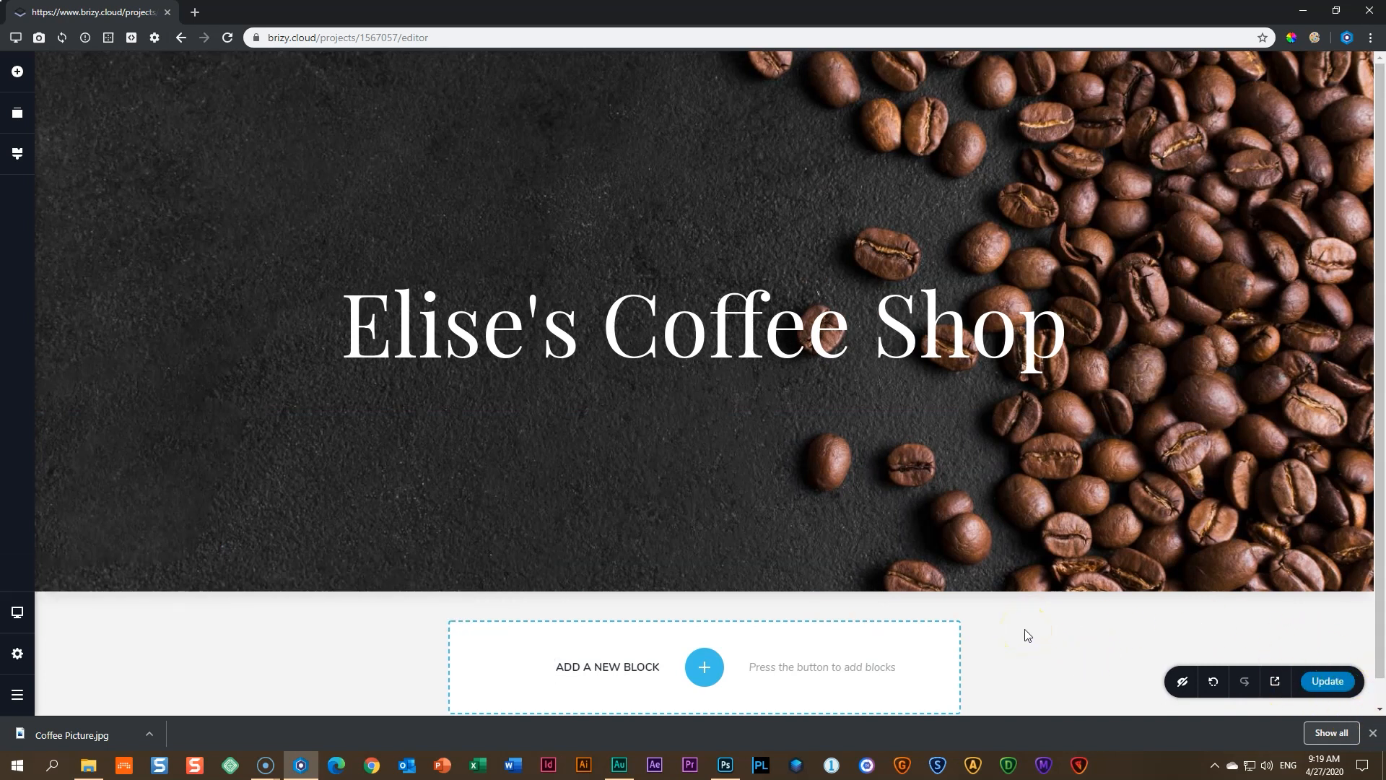
click(1279, 682)
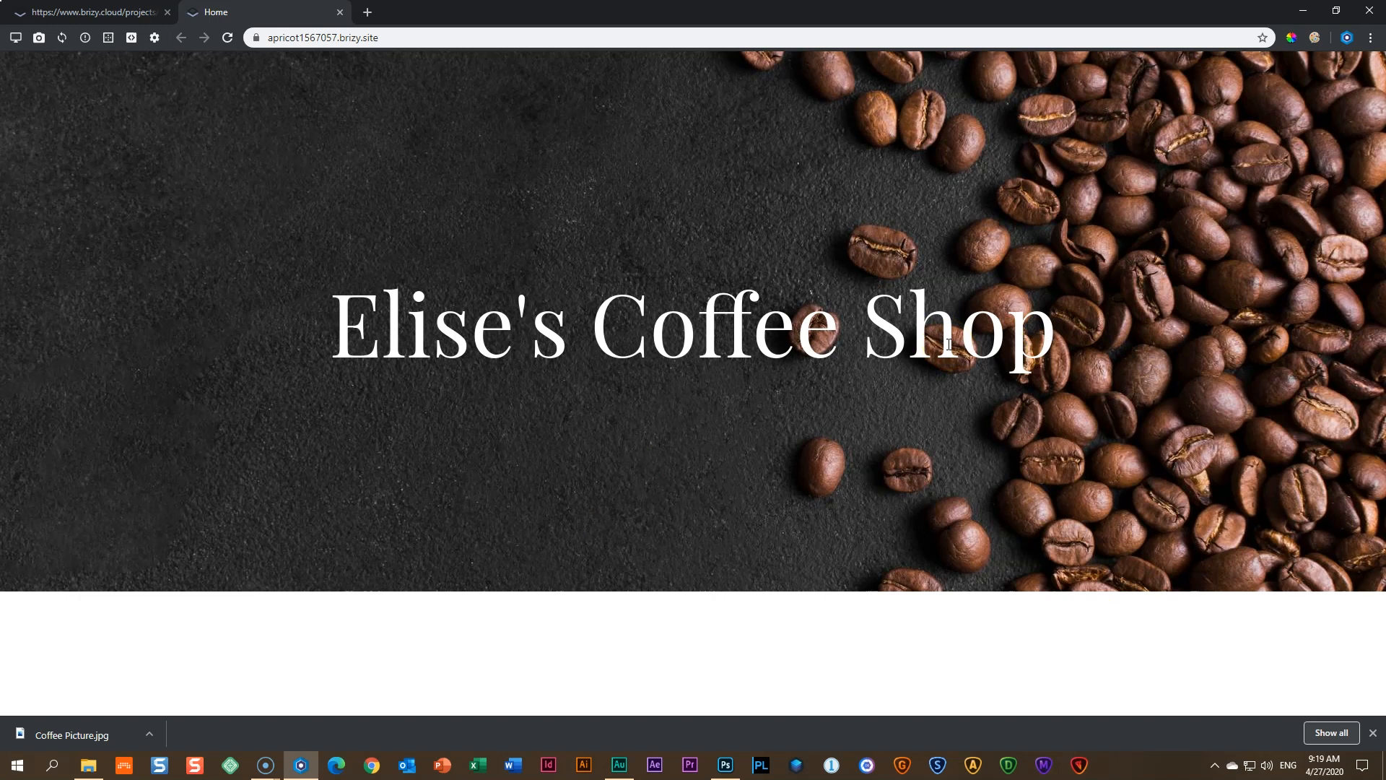
- Bring up the browser's Modes options on the published coffee shop site
click(16, 39)
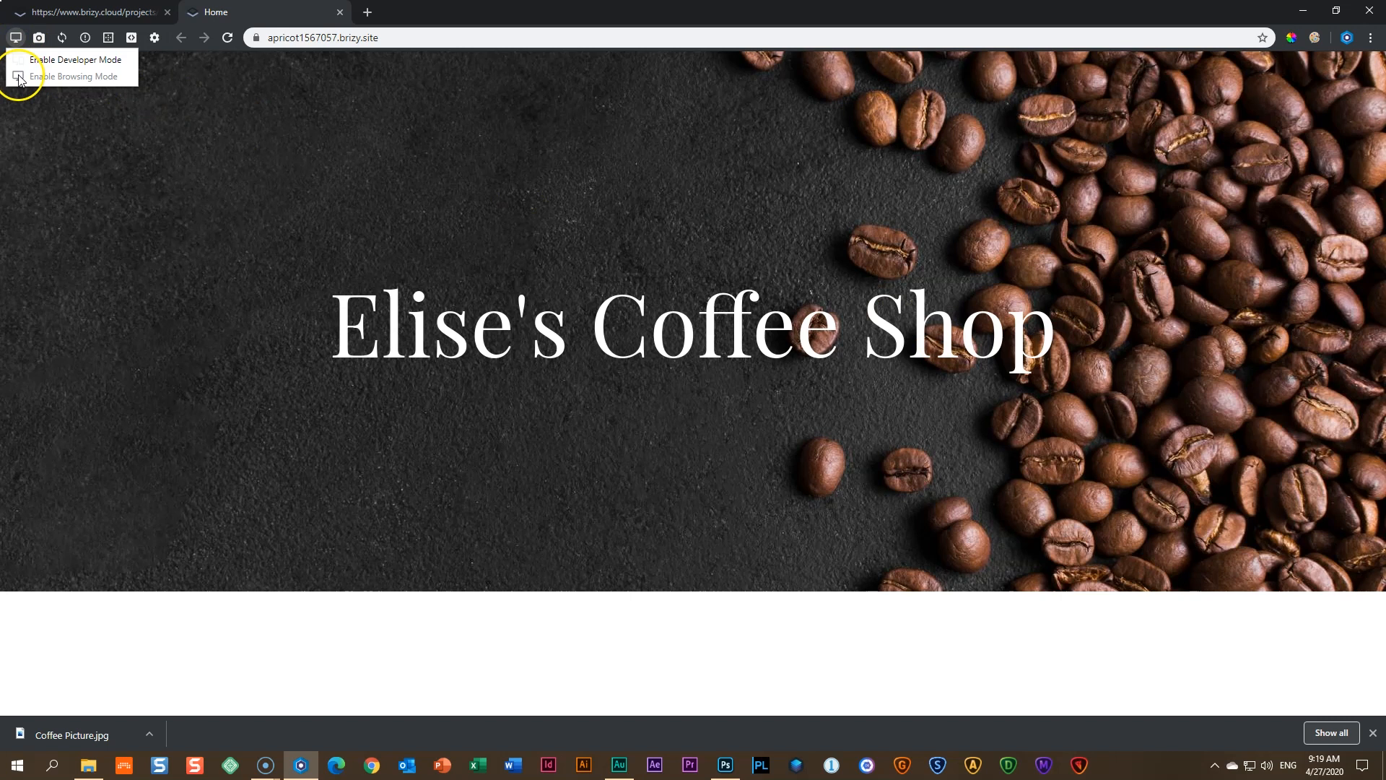
- Enable Developer Mode and preview the live site on an iPad, then a Galaxy S9
click(33, 61)
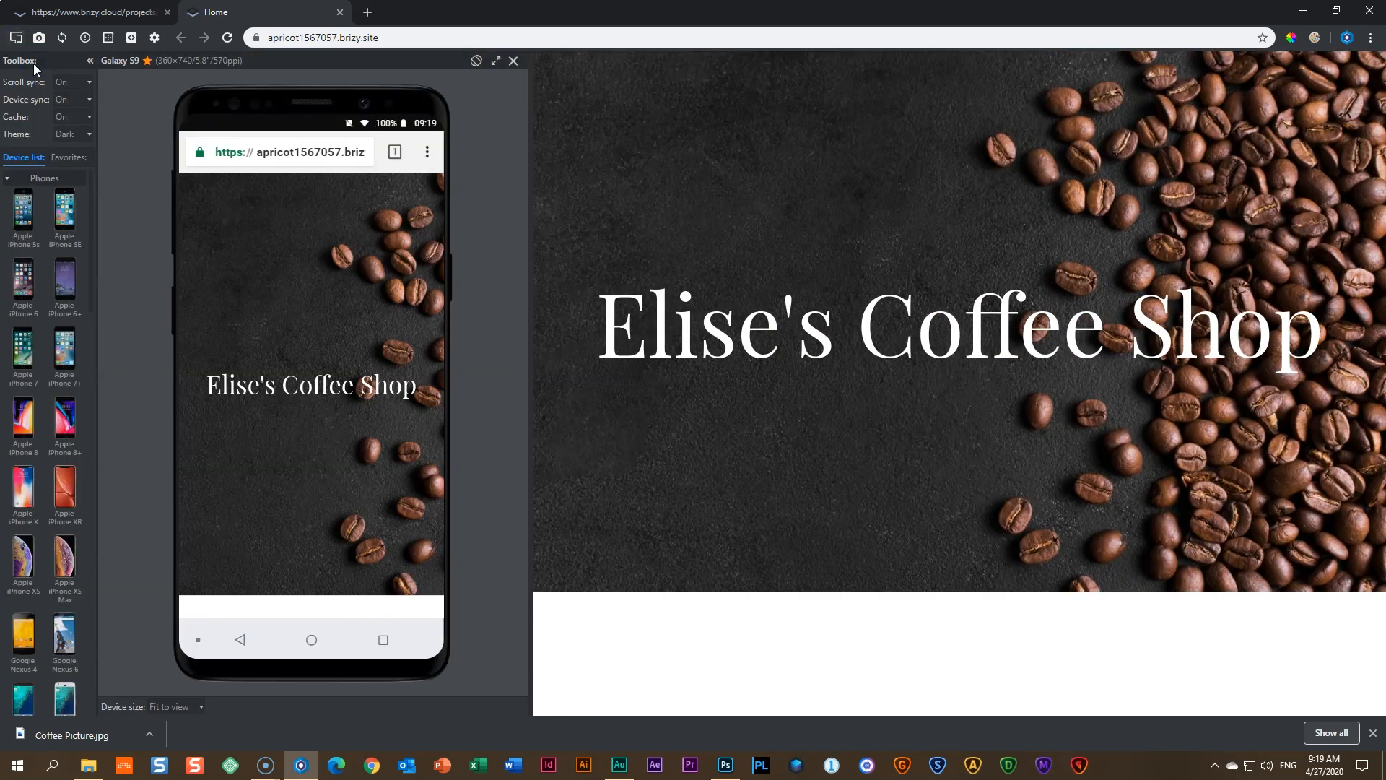
click(69, 156)
click(23, 368)
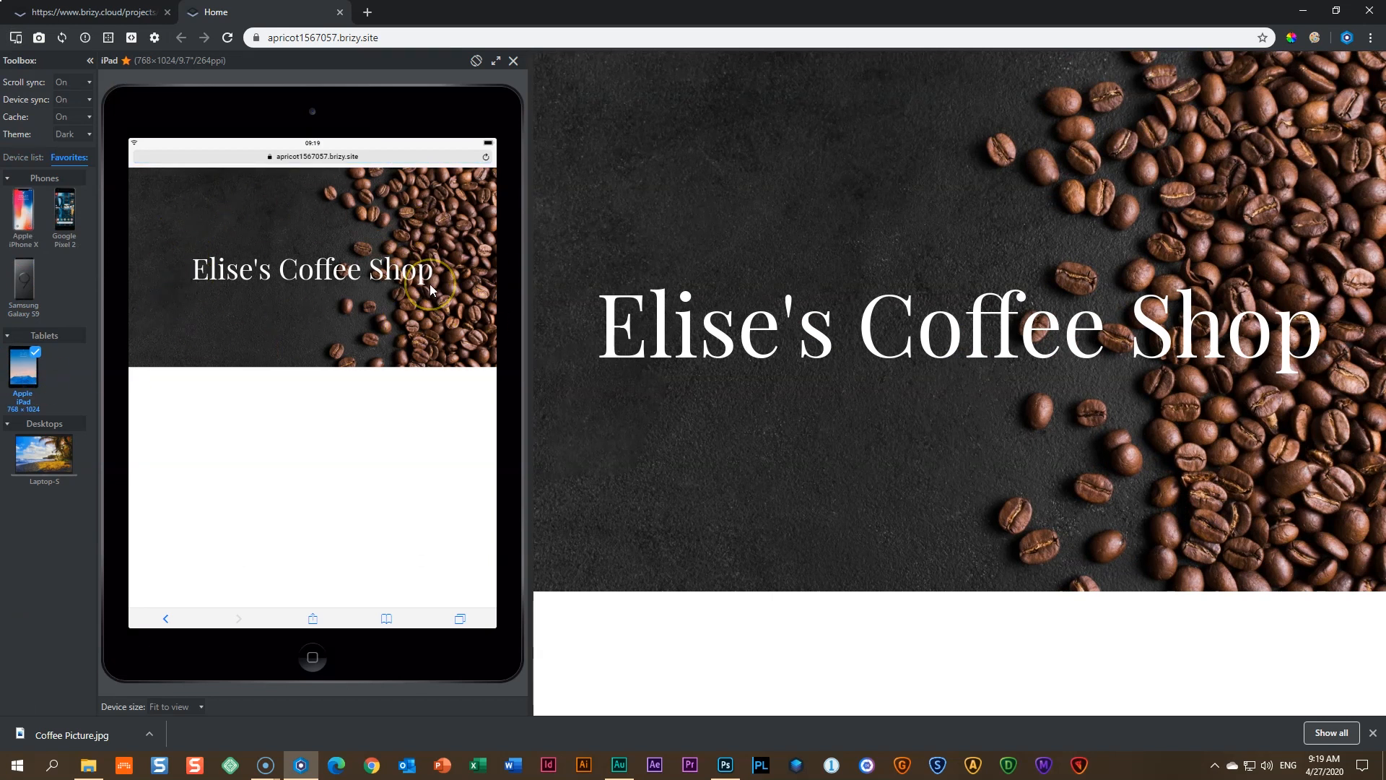
click(25, 280)
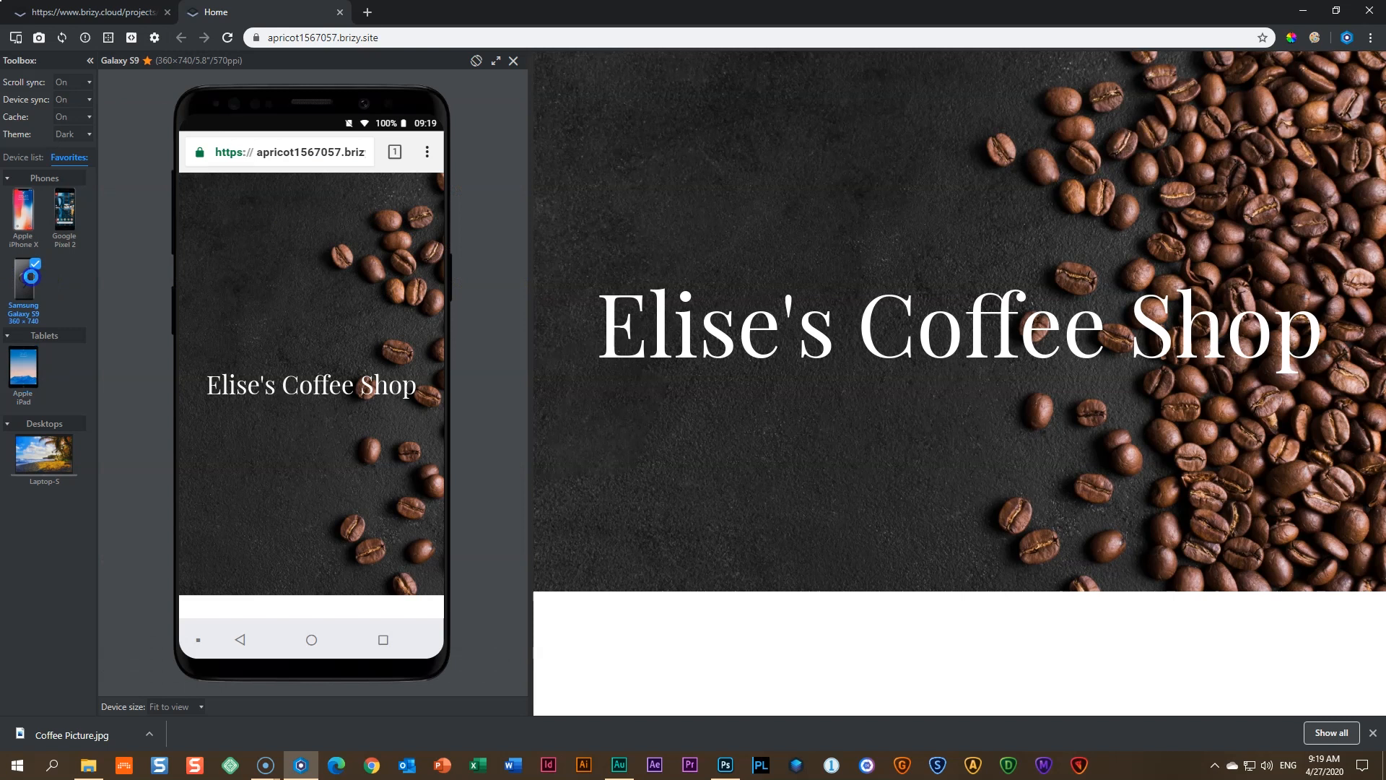